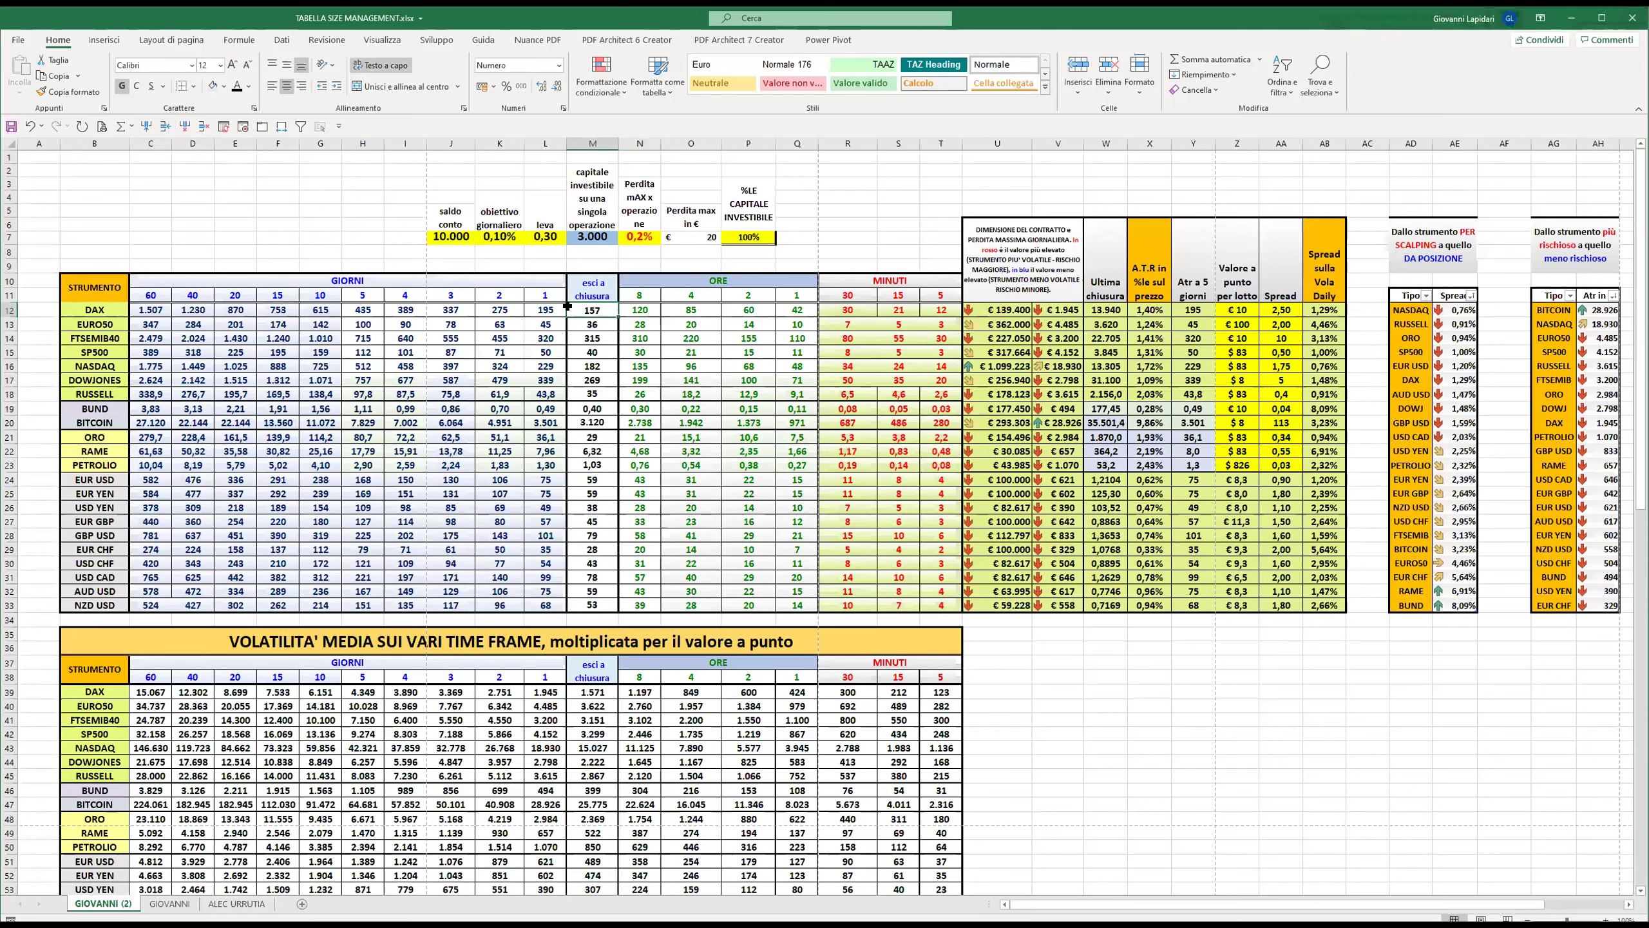
Review the DAX volatility values from the daily close column back to the 5-day column.
{"action": "key", "text": "Left"}
{"action": "key", "text": "Left"}
{"action": "key", "text": "Left"}
{"action": "key", "text": "Left"}
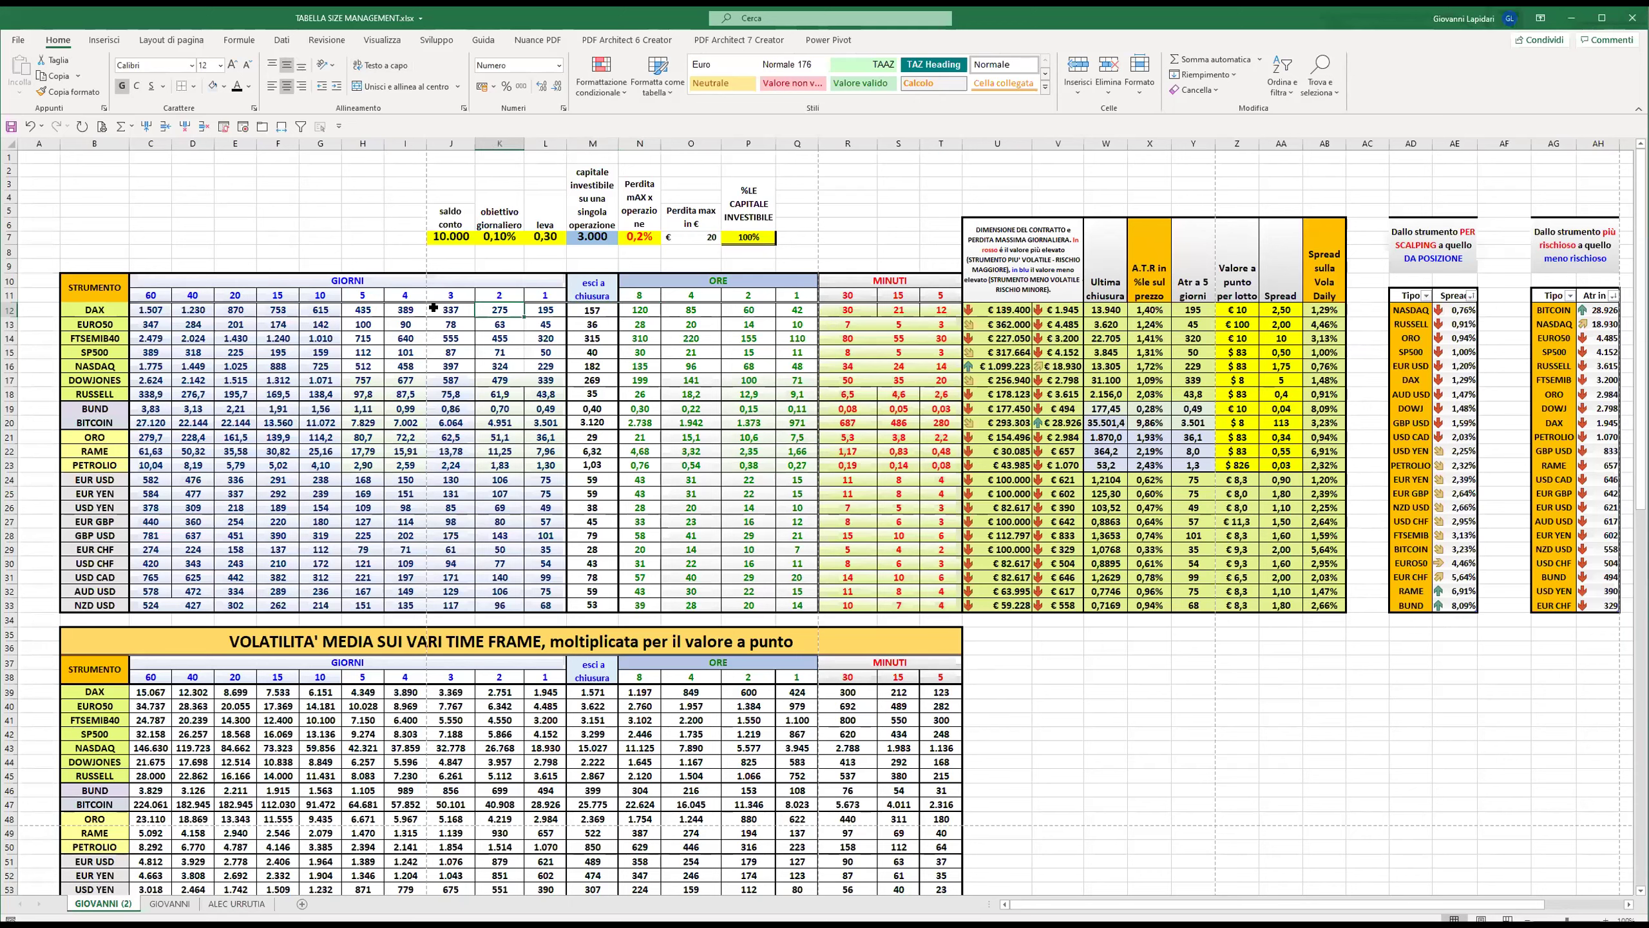
{"action": "key", "text": "Left"}
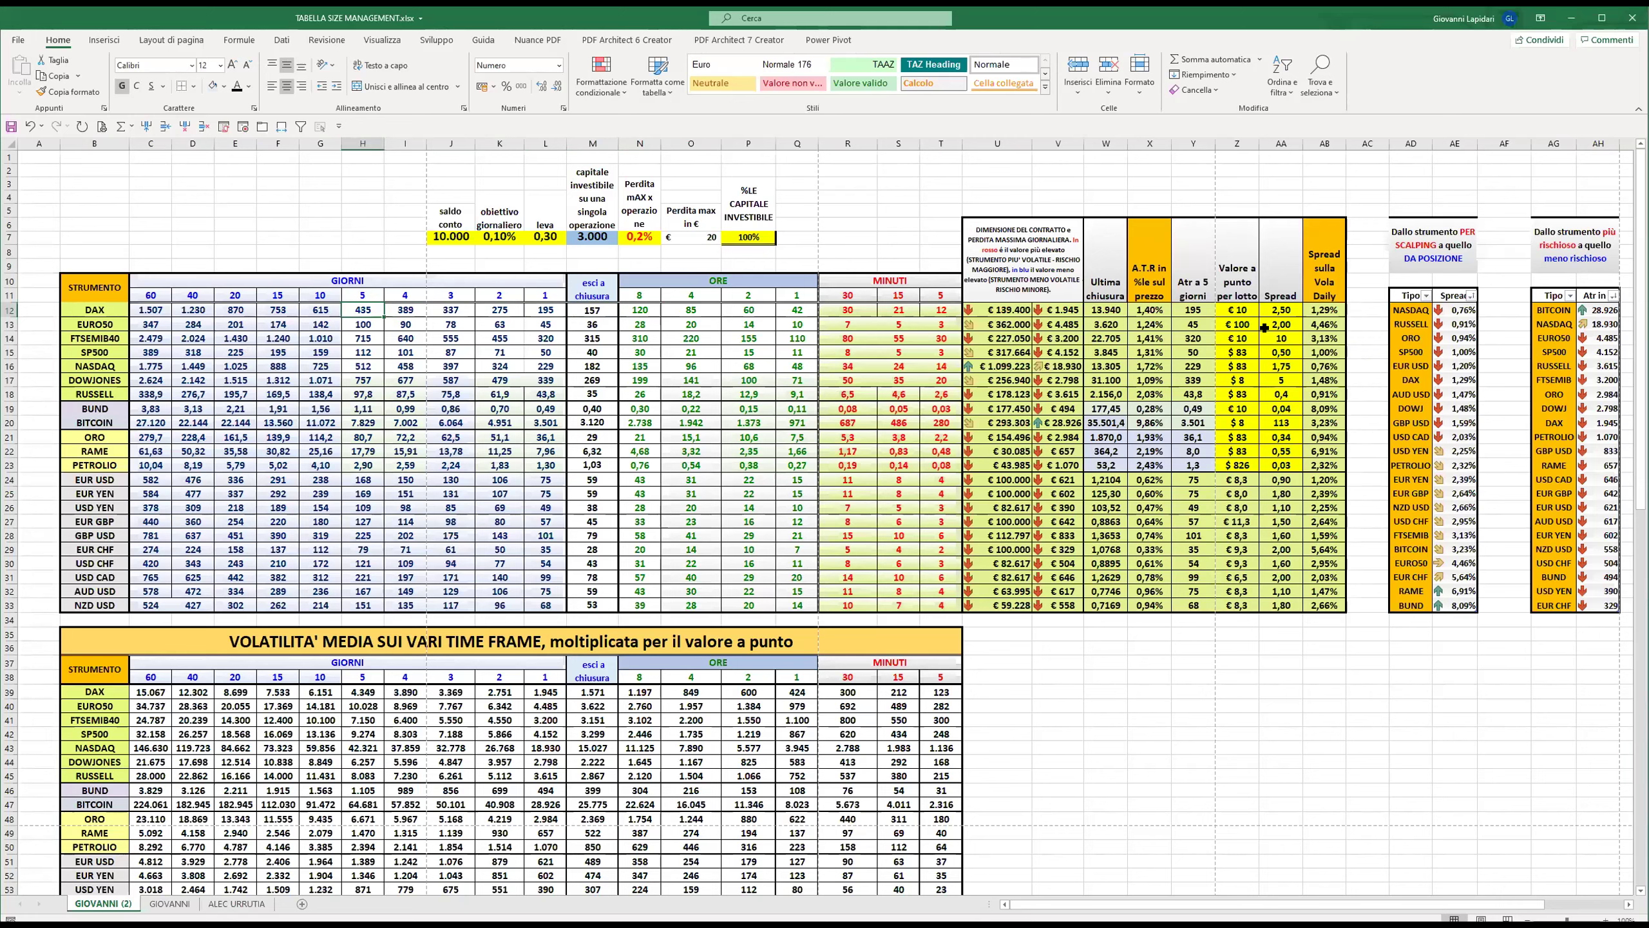
Fill the value-per-point-per-lot cells of all instruments, DAX to NZD USD, with yellow.
{"action": "left_click_drag", "start_coordinate": [1241, 310], "coordinate": [1224, 592]}
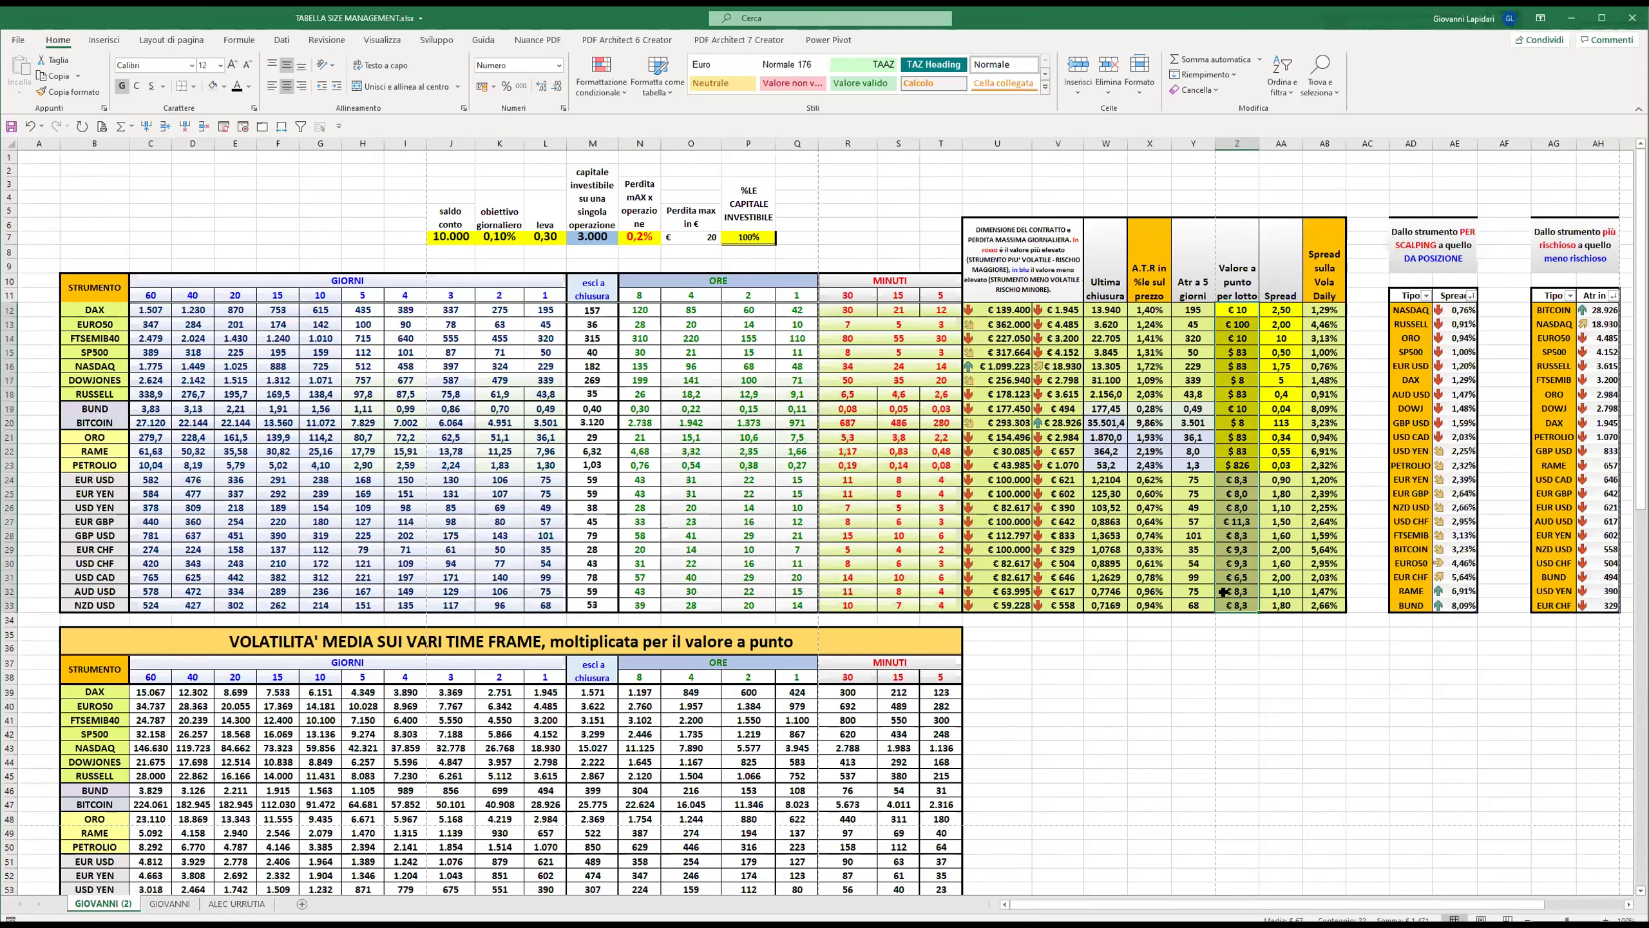
{"action": "left_click", "coordinate": [224, 86]}
{"action": "left_click", "coordinate": [246, 206]}
{"action": "left_click", "coordinate": [1244, 309]}
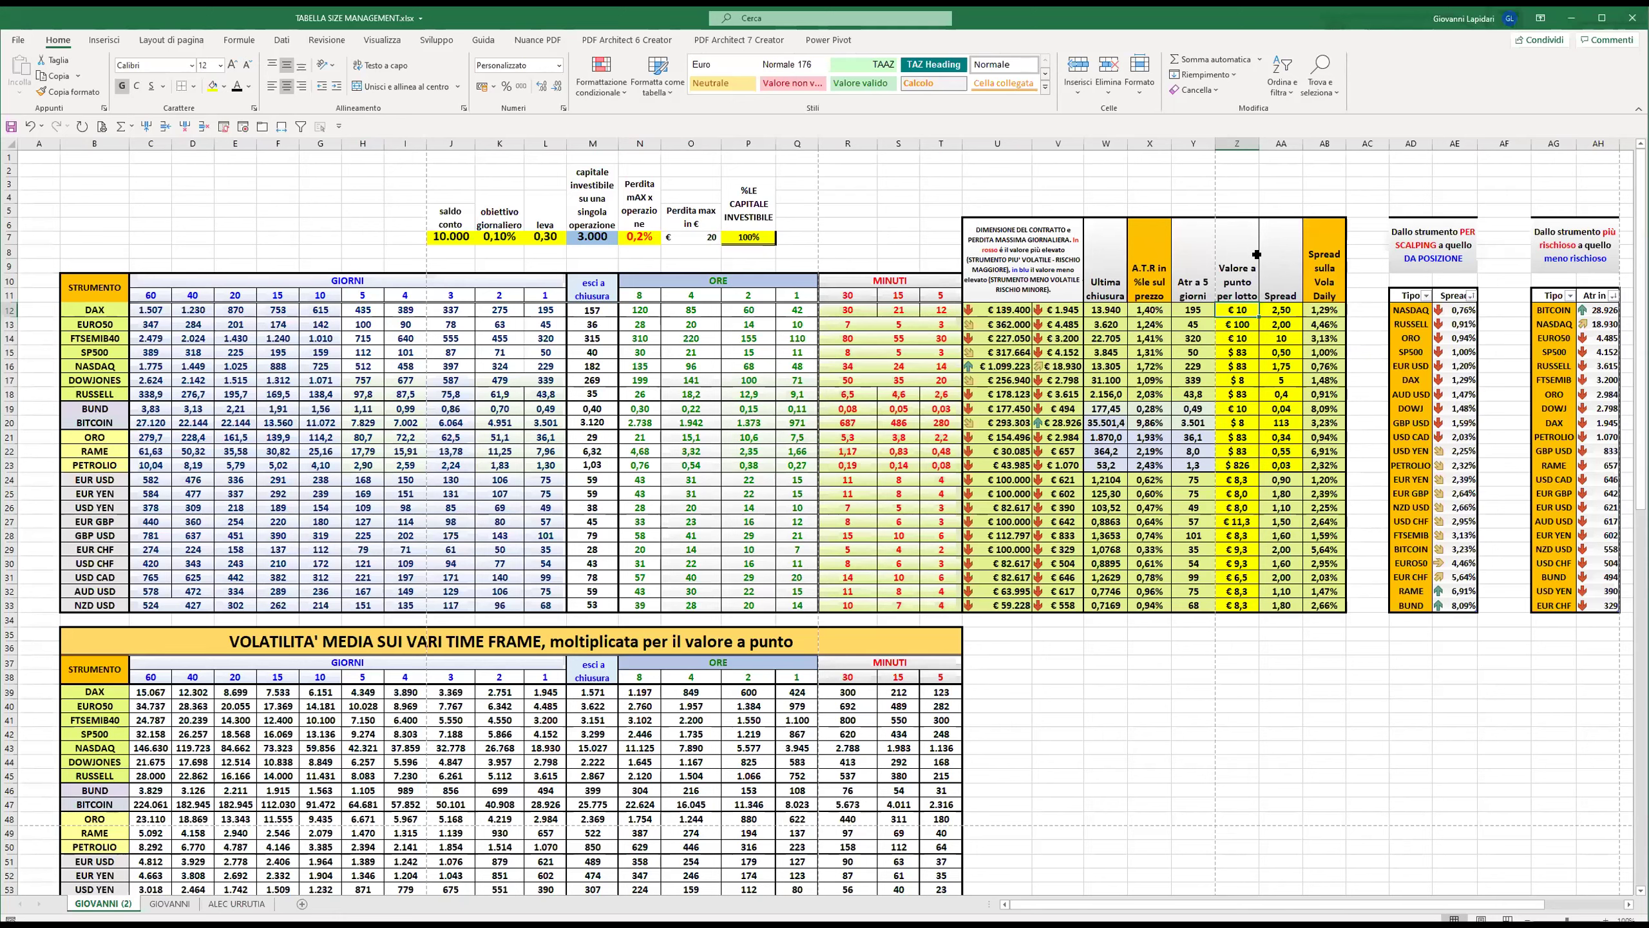
Review the value-per-point and spread columns, plus the 5-day ATR, ATR percentage and last close for DAX.
{"action": "left_click_drag", "start_coordinate": [1232, 311], "coordinate": [1230, 603]}
{"action": "left_click", "coordinate": [1266, 619]}
{"action": "left_click_drag", "start_coordinate": [1281, 311], "coordinate": [1287, 601]}
{"action": "left_click", "coordinate": [1281, 437]}
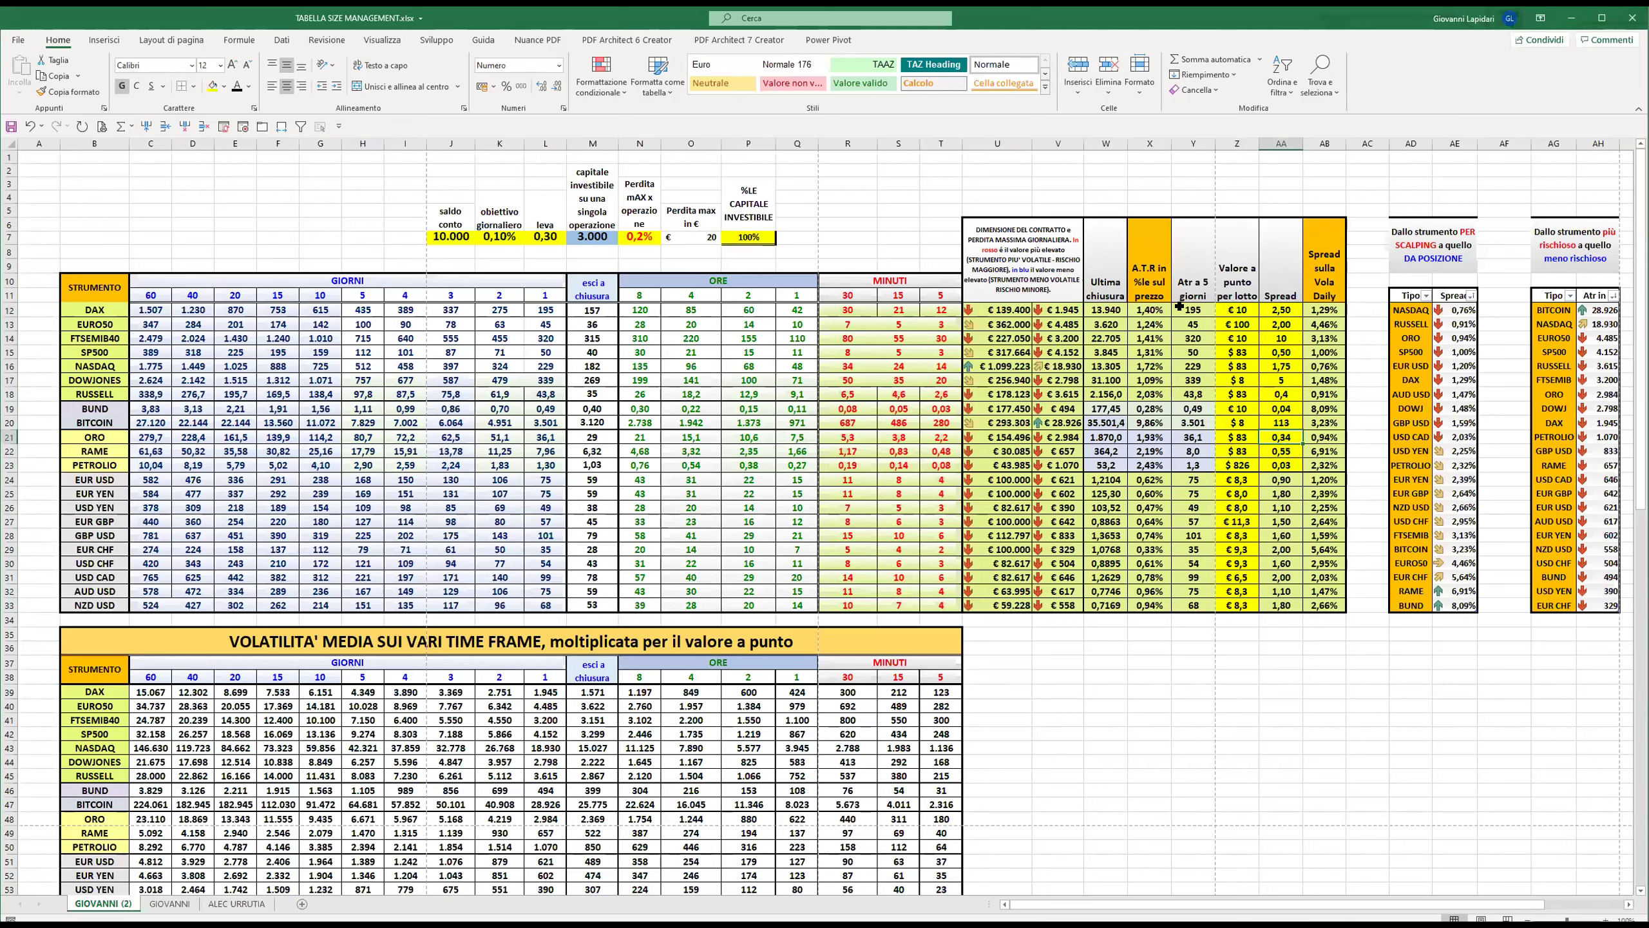
{"action": "left_click", "coordinate": [1208, 310]}
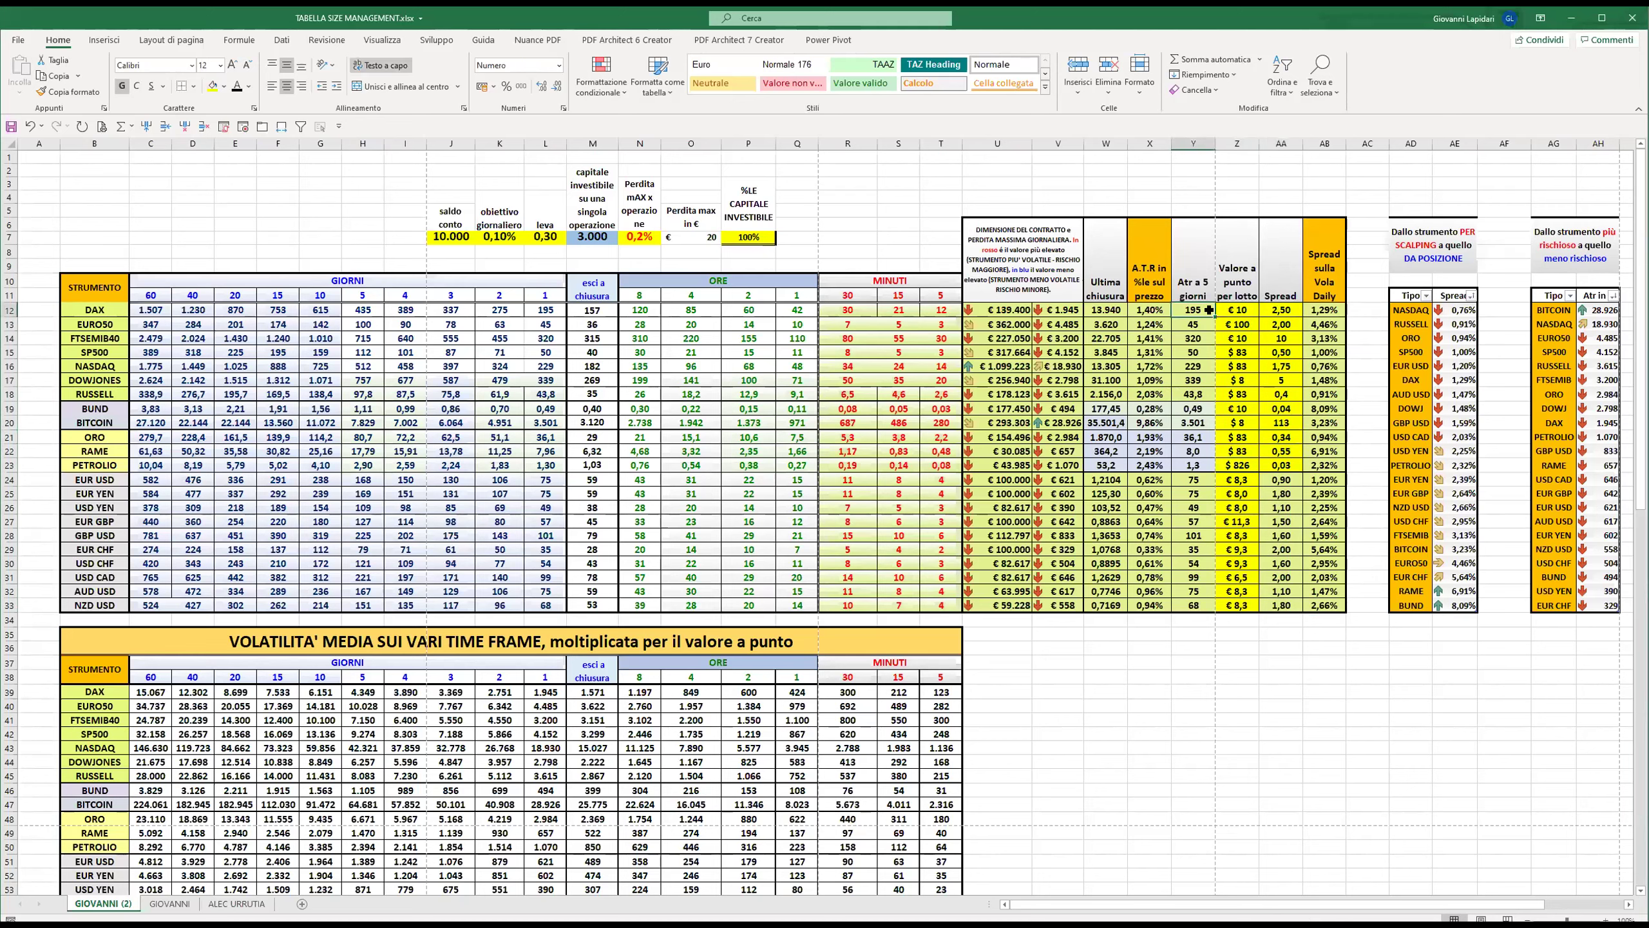
{"action": "left_click", "coordinate": [1147, 309]}
{"action": "left_click", "coordinate": [1117, 313]}
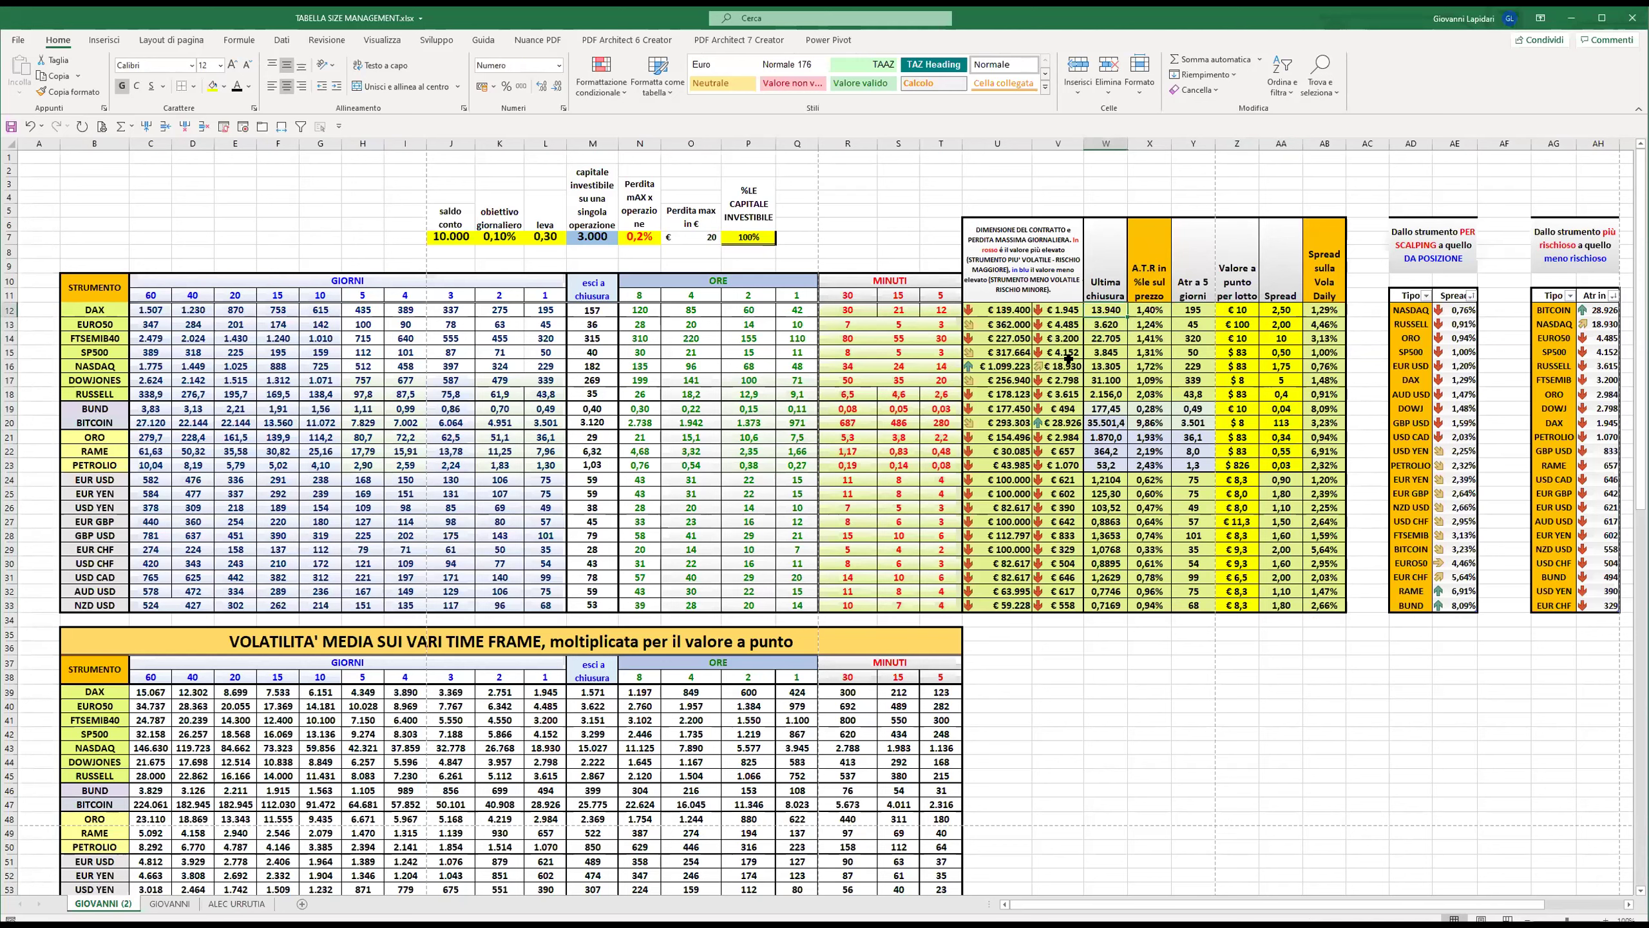
Compare the DAX contract size with its last close and value per point per lot.
{"action": "left_click", "coordinate": [1021, 312]}
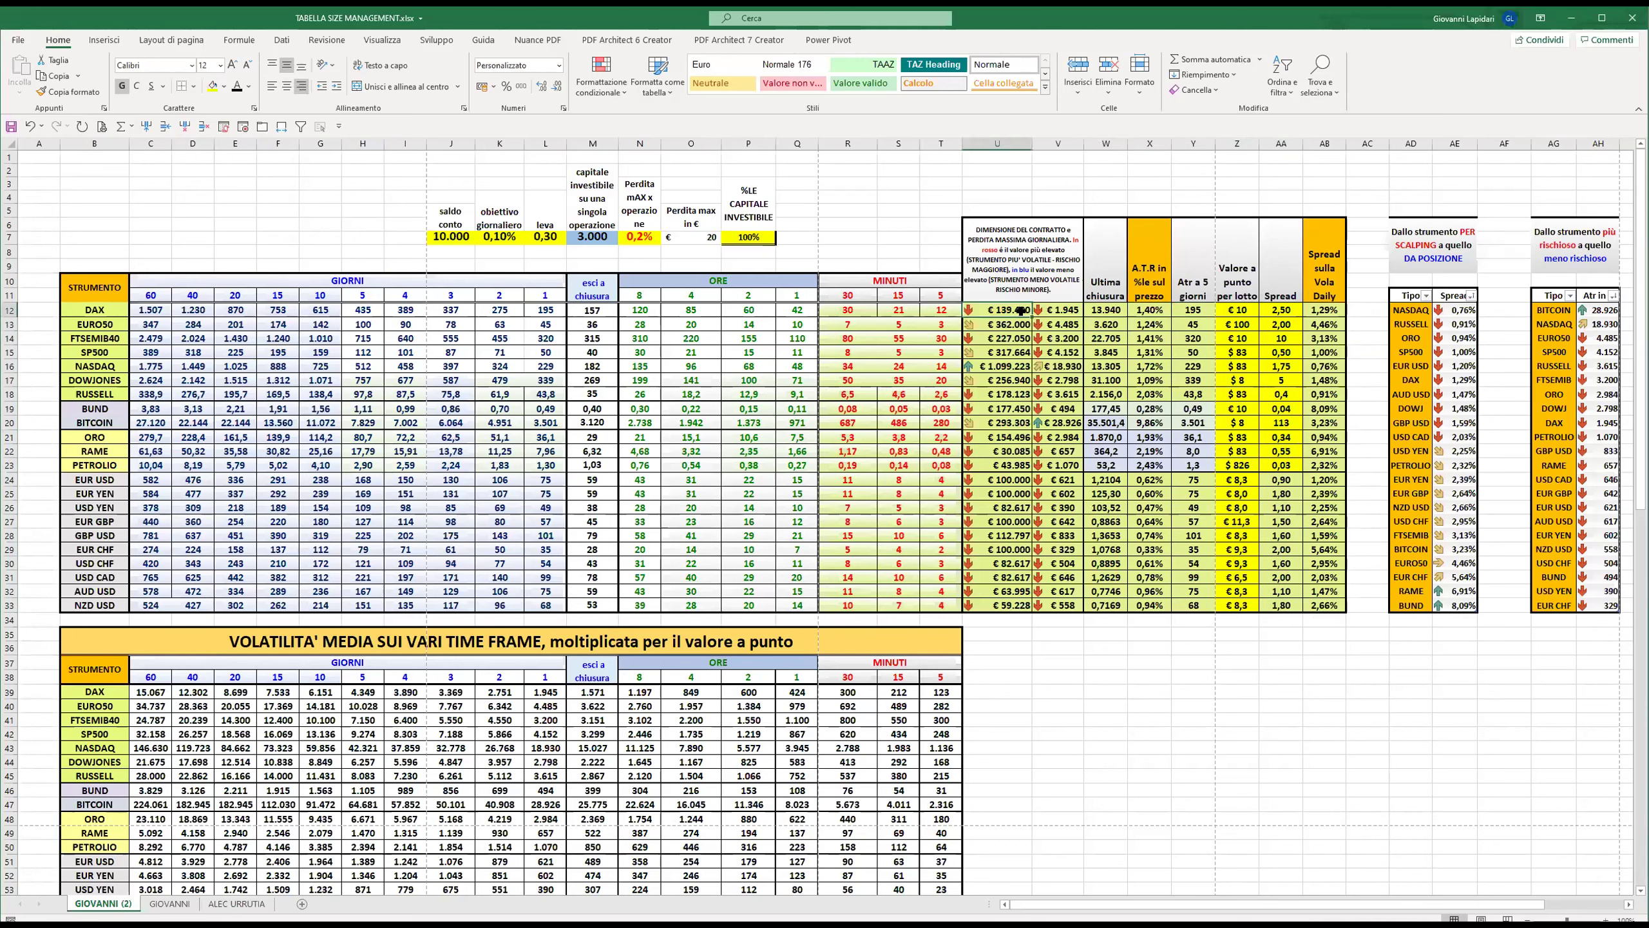
{"action": "left_click", "coordinate": [1120, 314]}
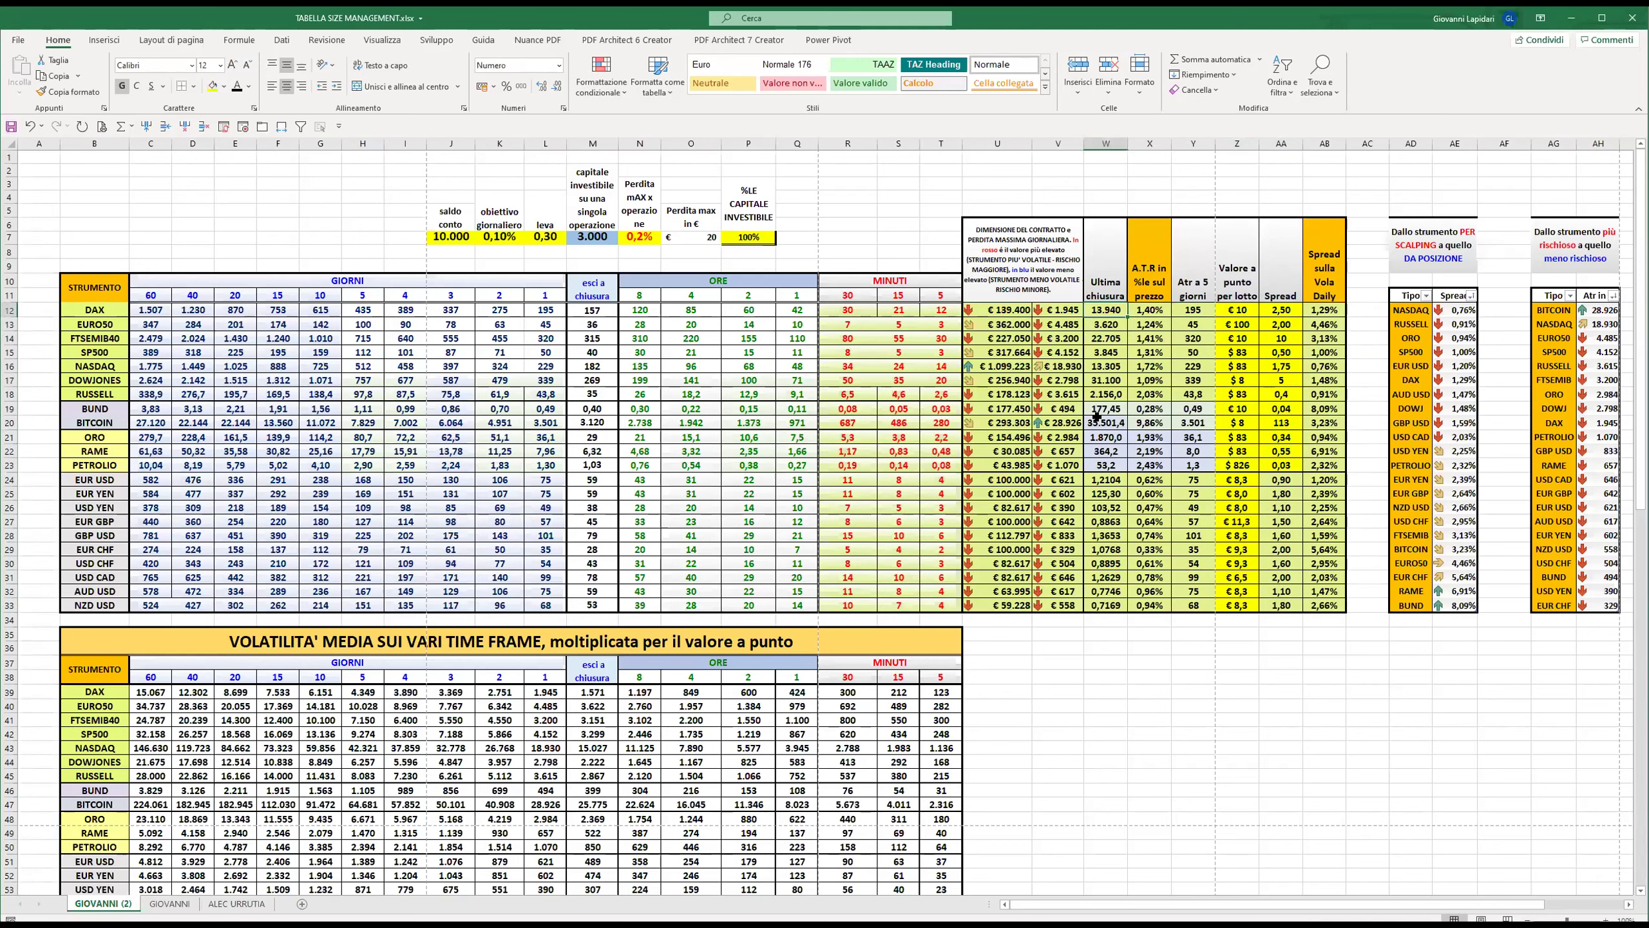
{"action": "left_click", "coordinate": [1236, 310]}
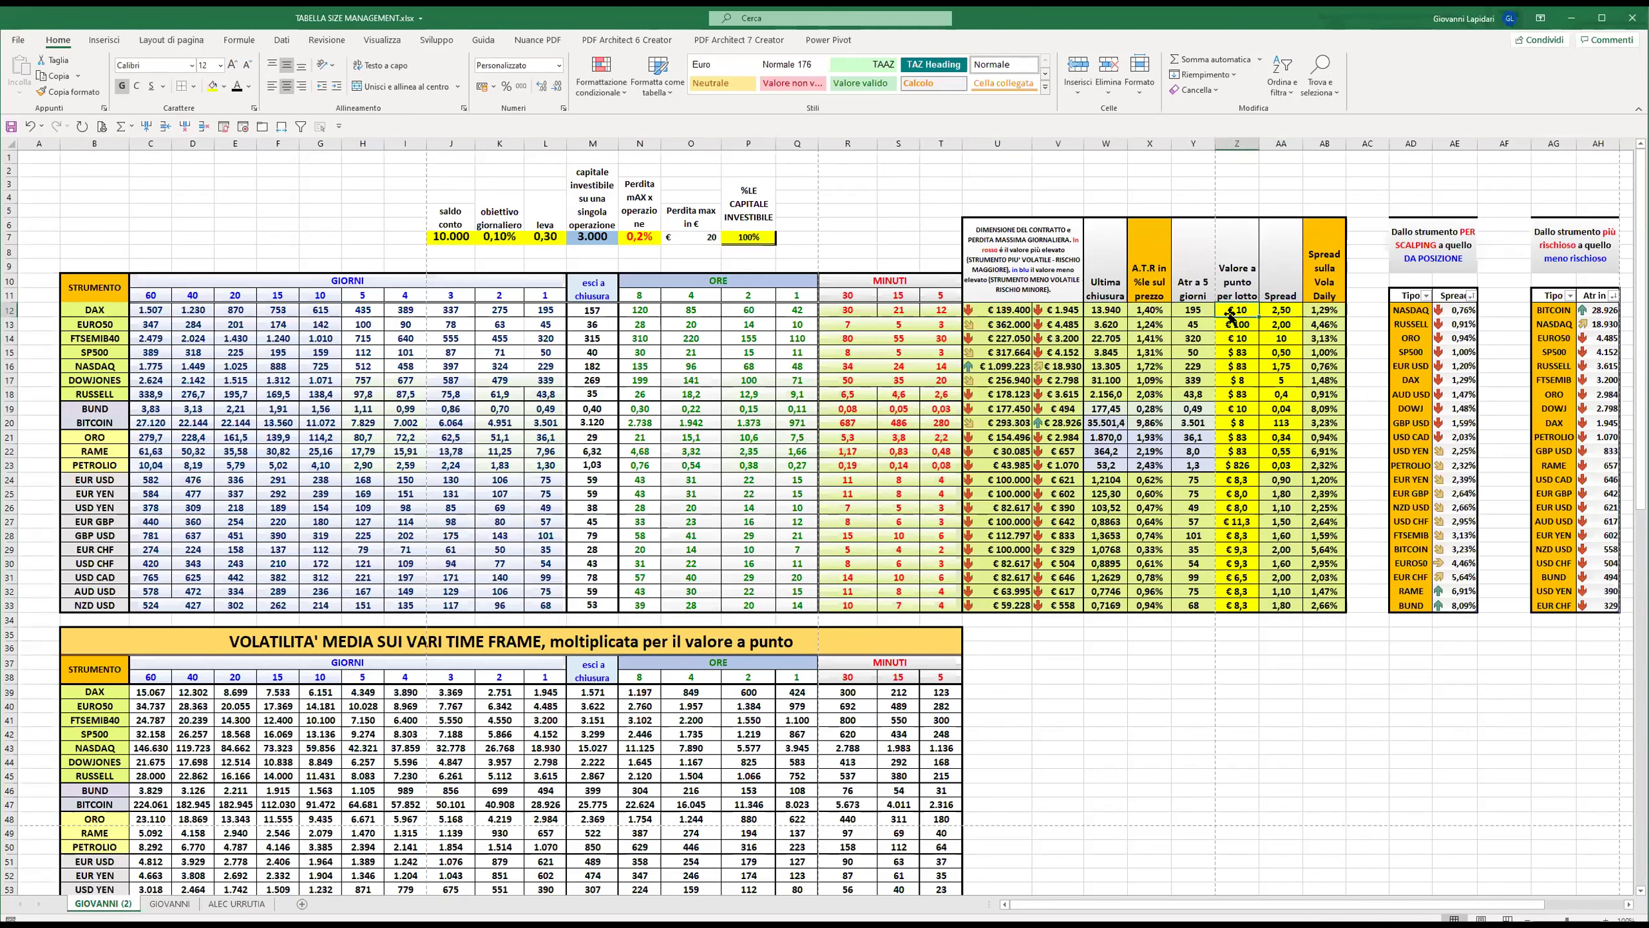
{"action": "left_click", "coordinate": [1017, 311]}
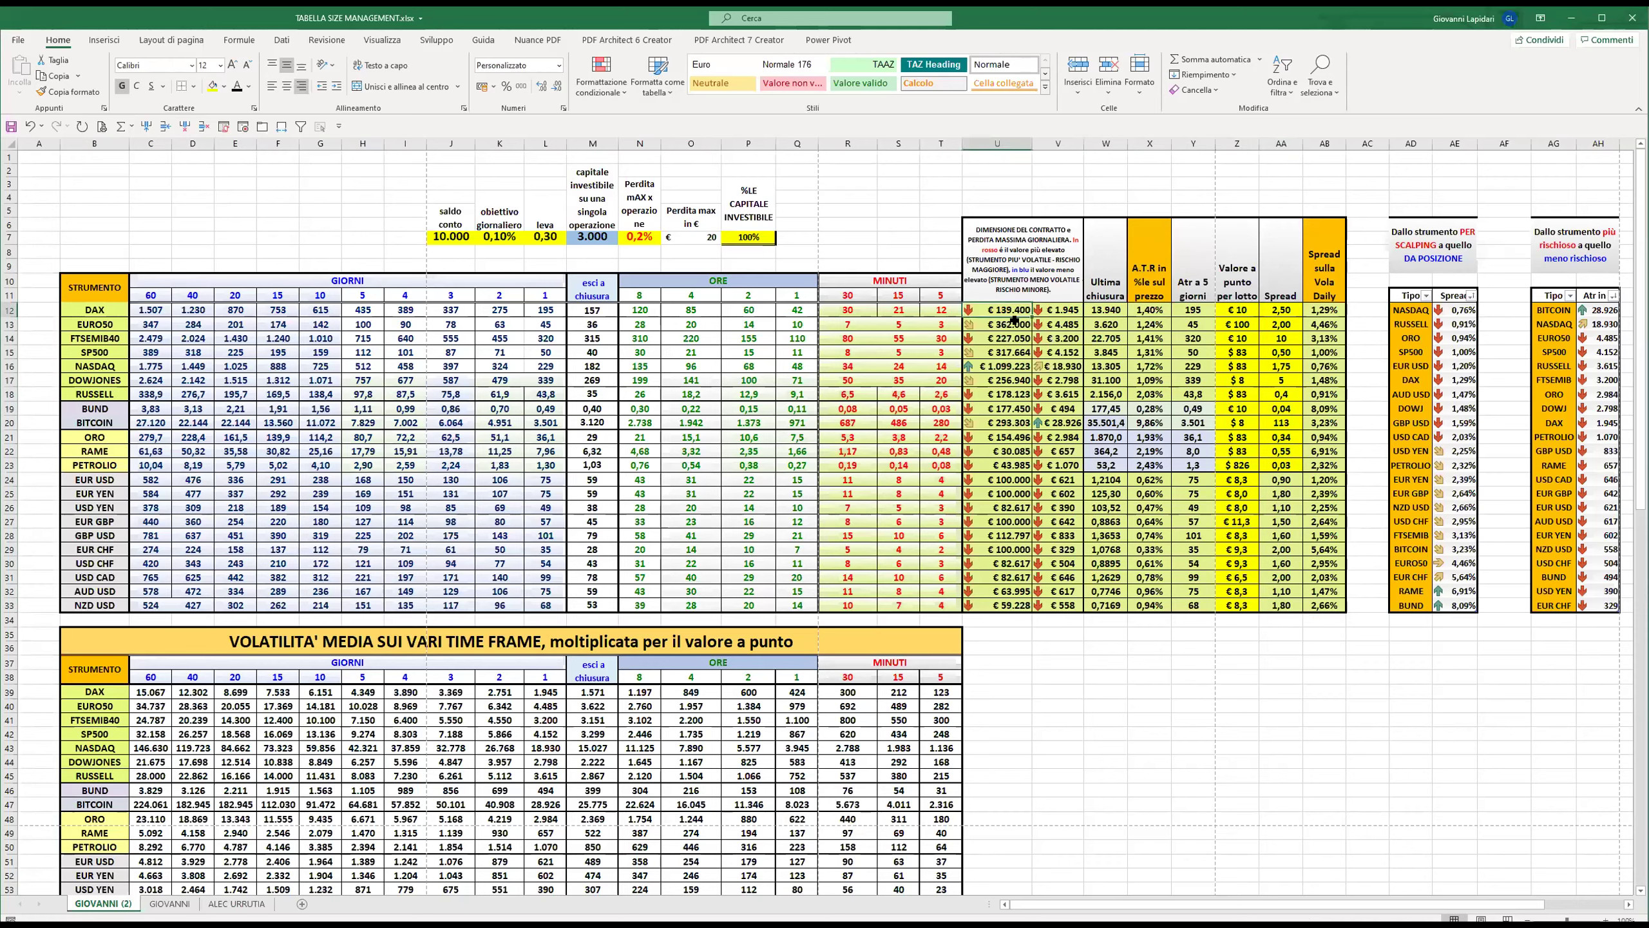
{"action": "left_click", "coordinate": [1115, 311]}
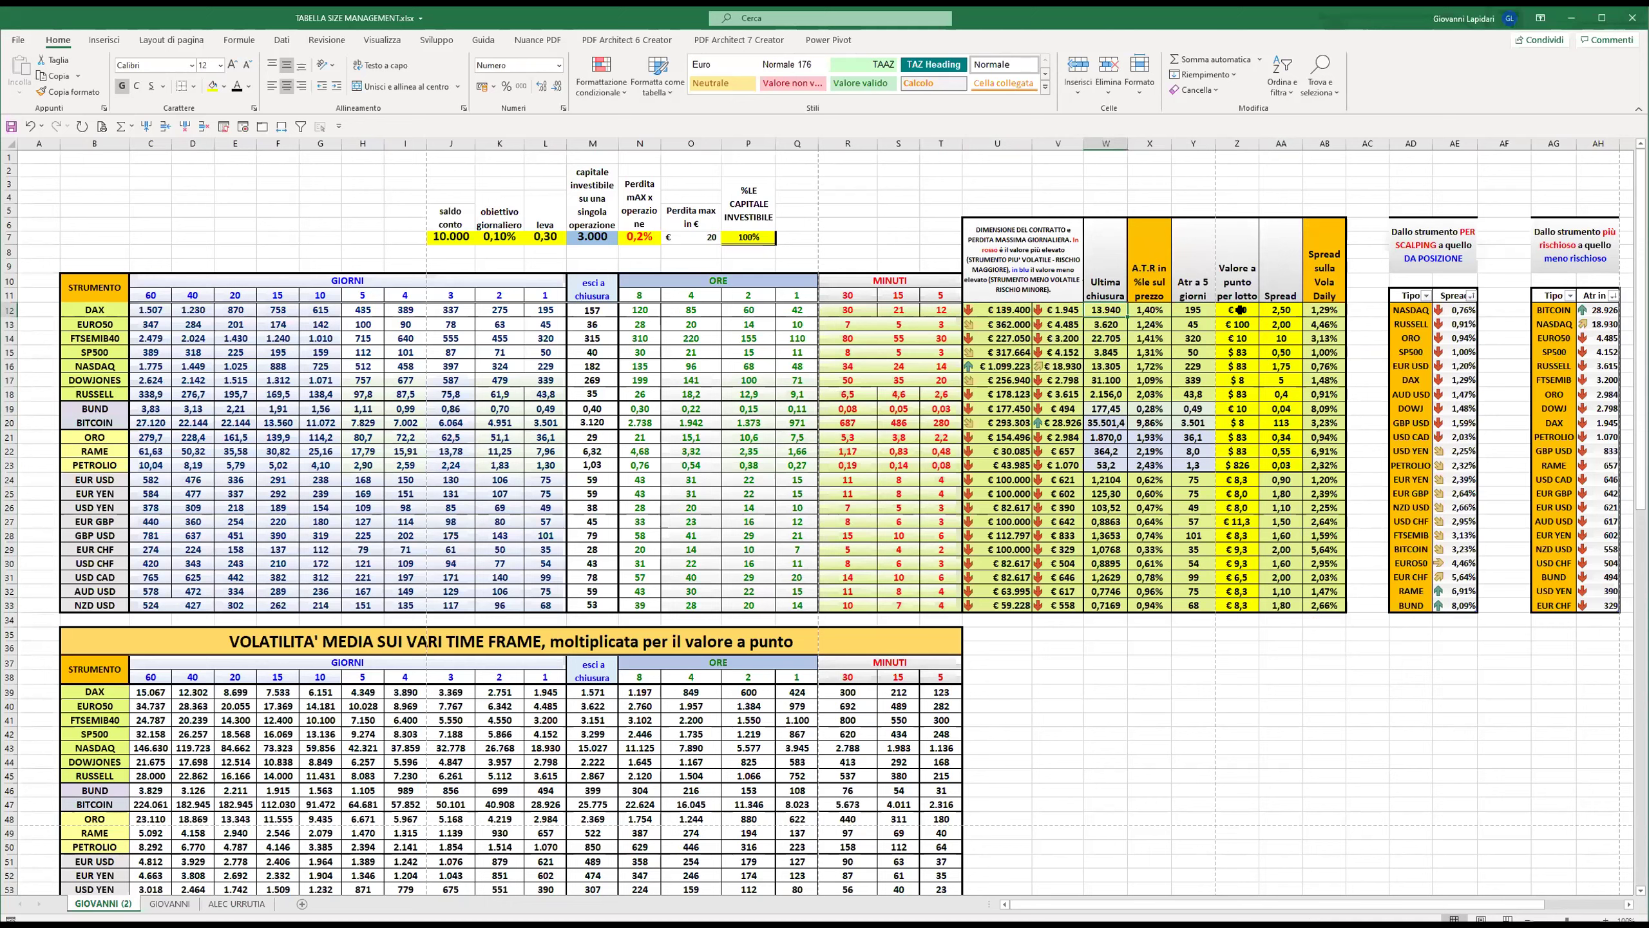
{"action": "left_click", "coordinate": [1239, 310]}
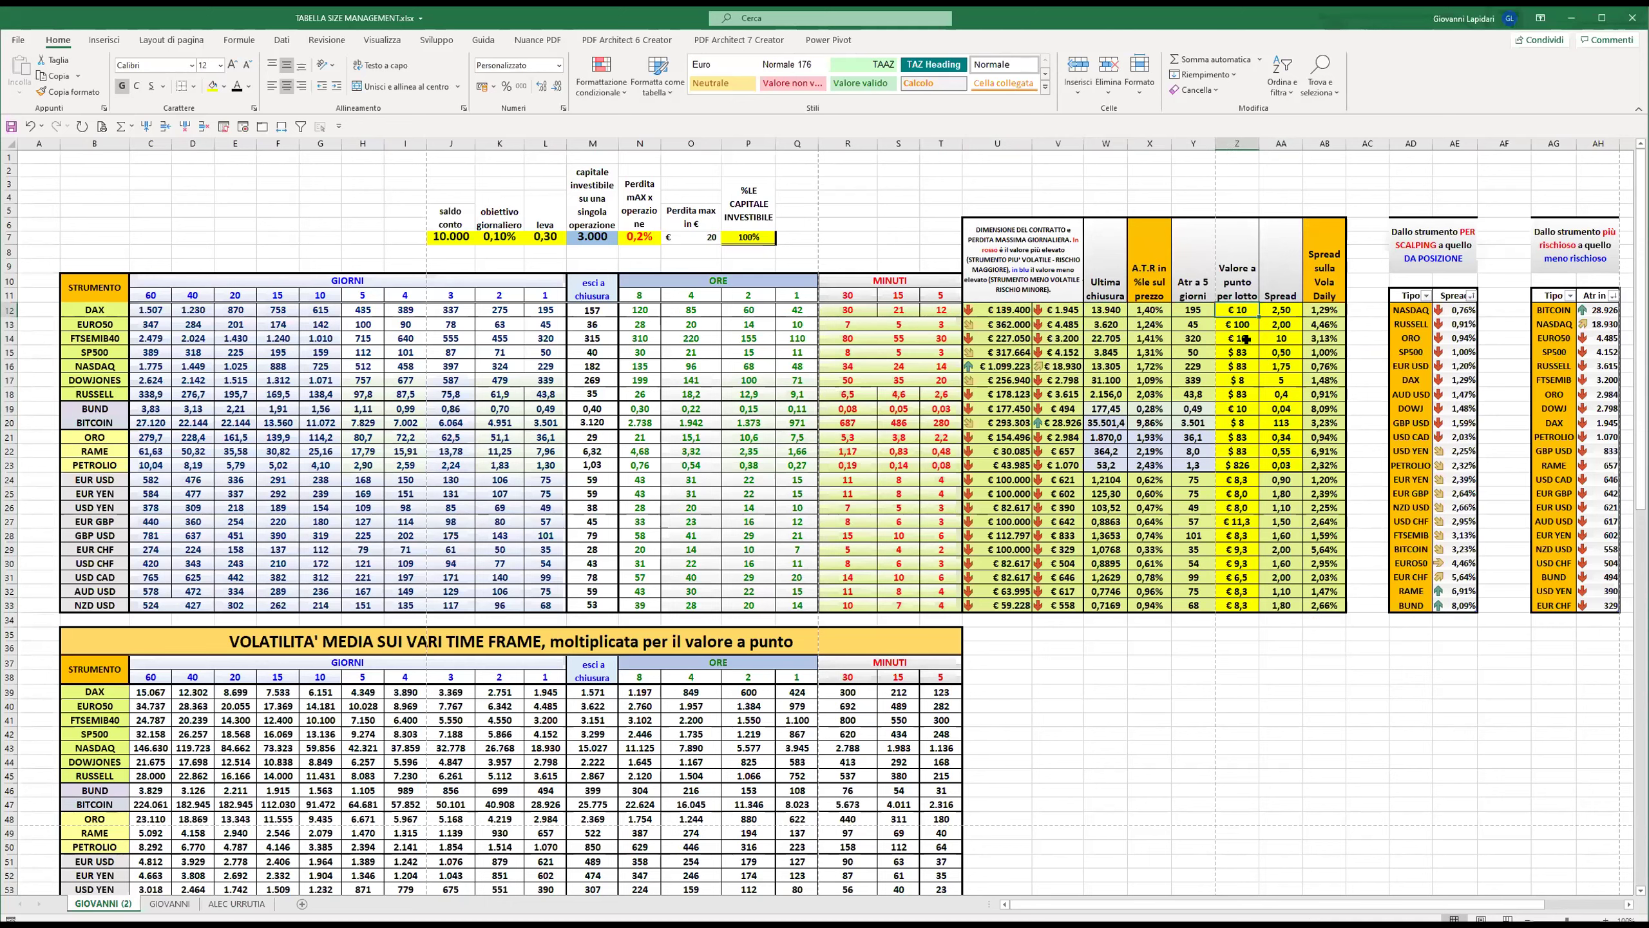
{"action": "left_click", "coordinate": [1017, 310]}
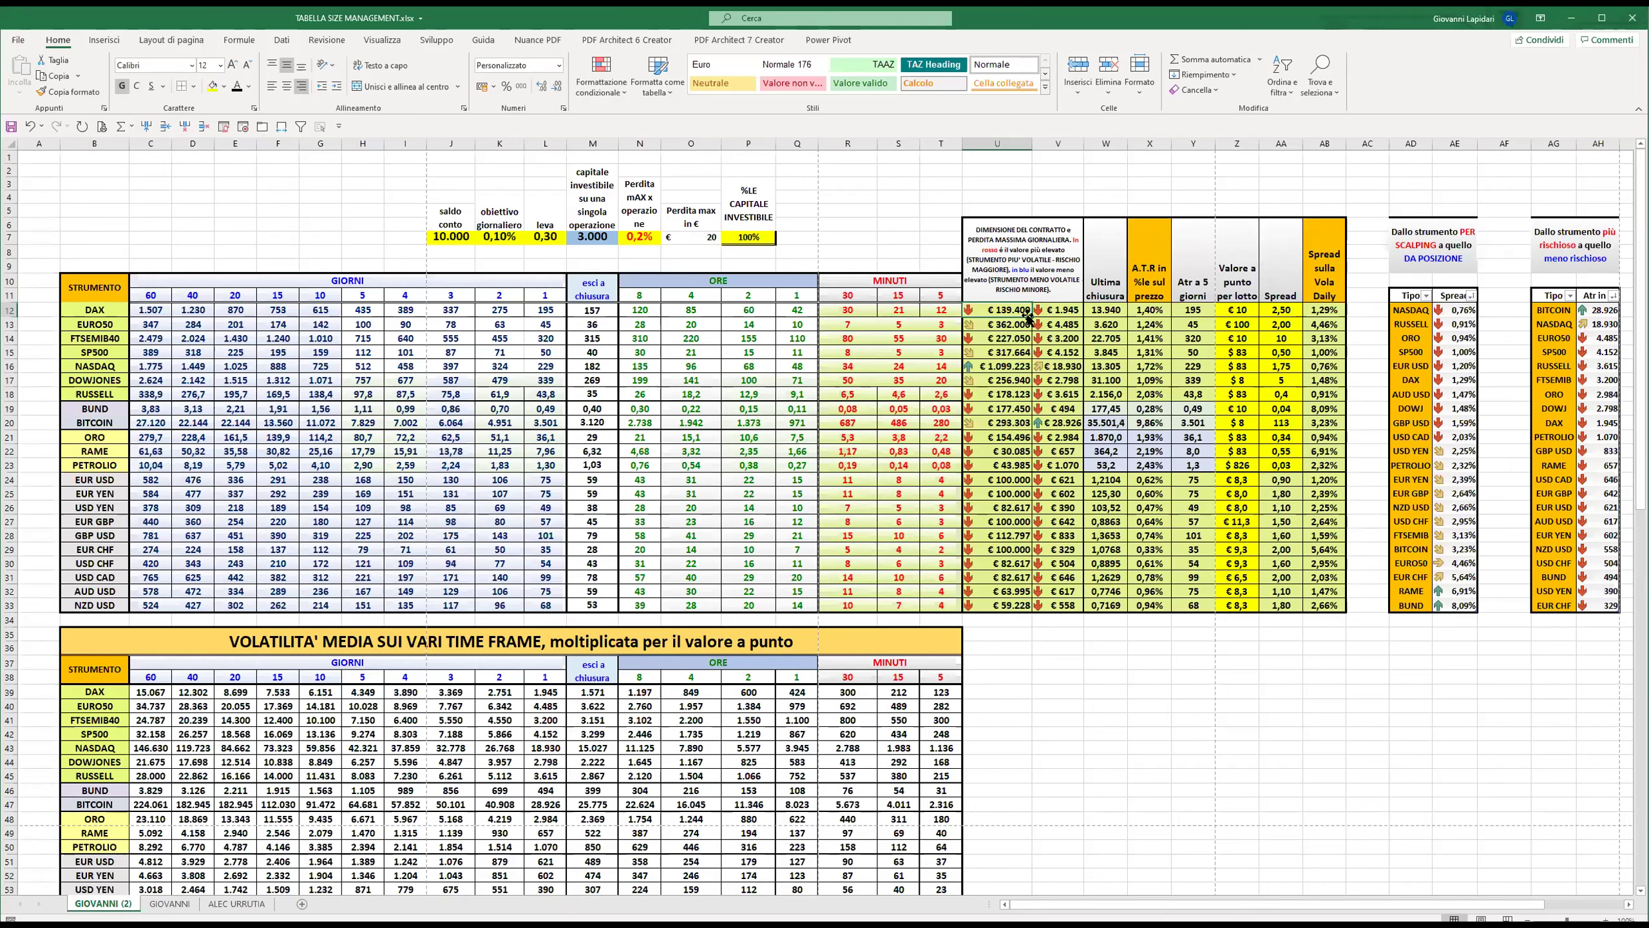
Compare the account balance with the DAX maximum daily loss and its 5-day ATR.
{"action": "left_click", "coordinate": [469, 238]}
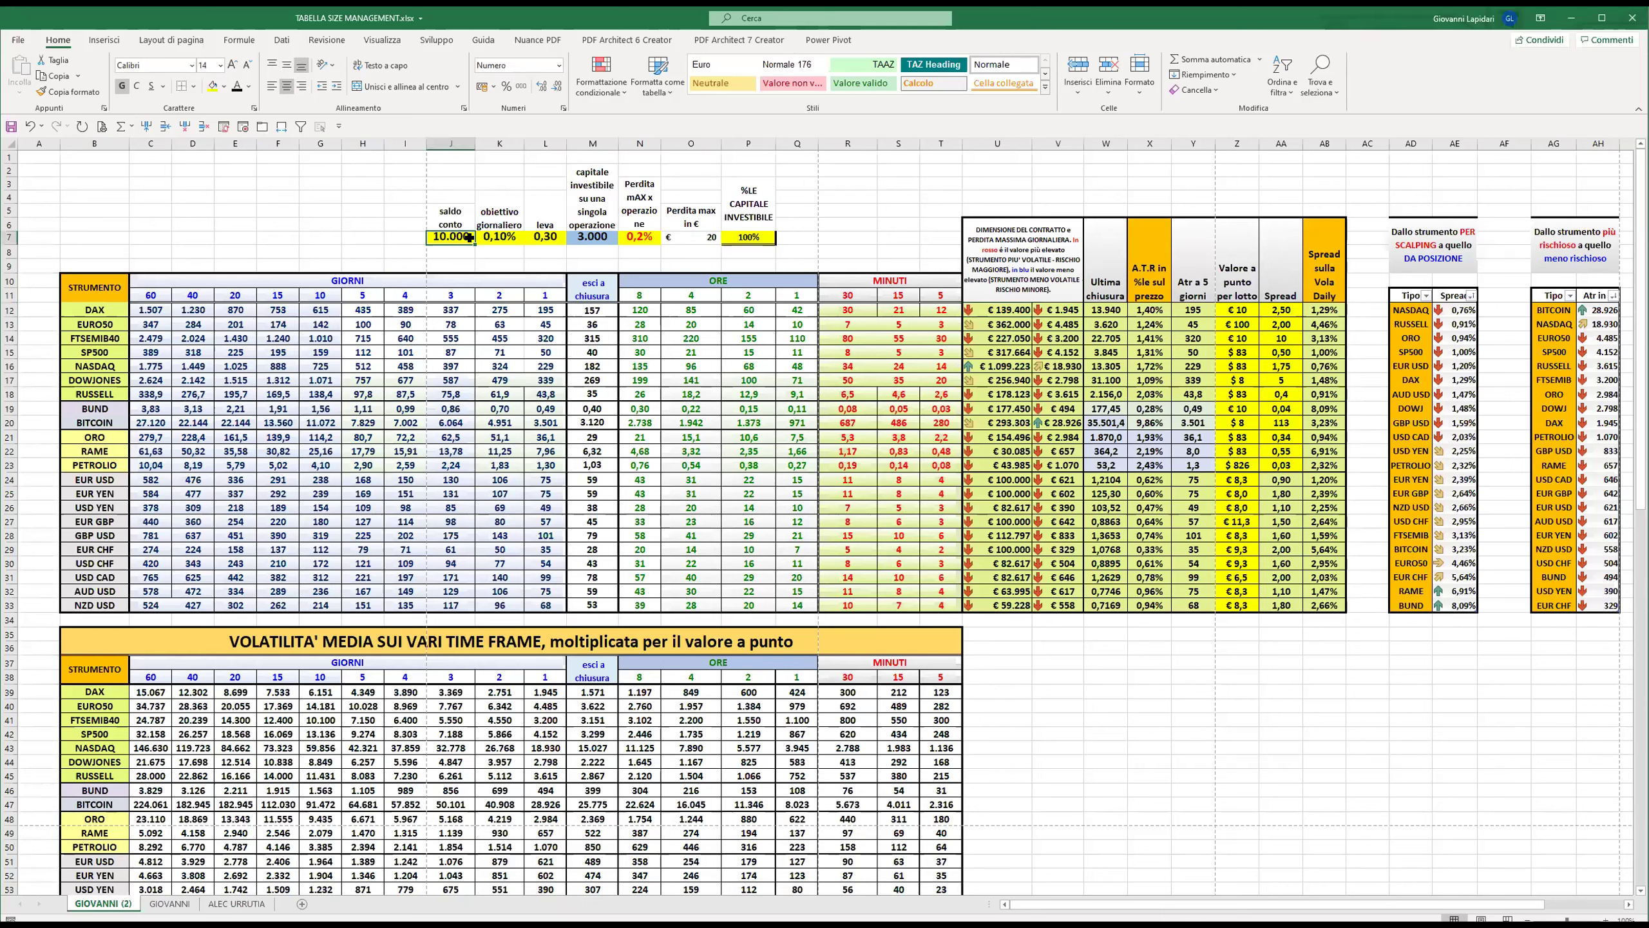
{"action": "left_click", "coordinate": [1070, 310]}
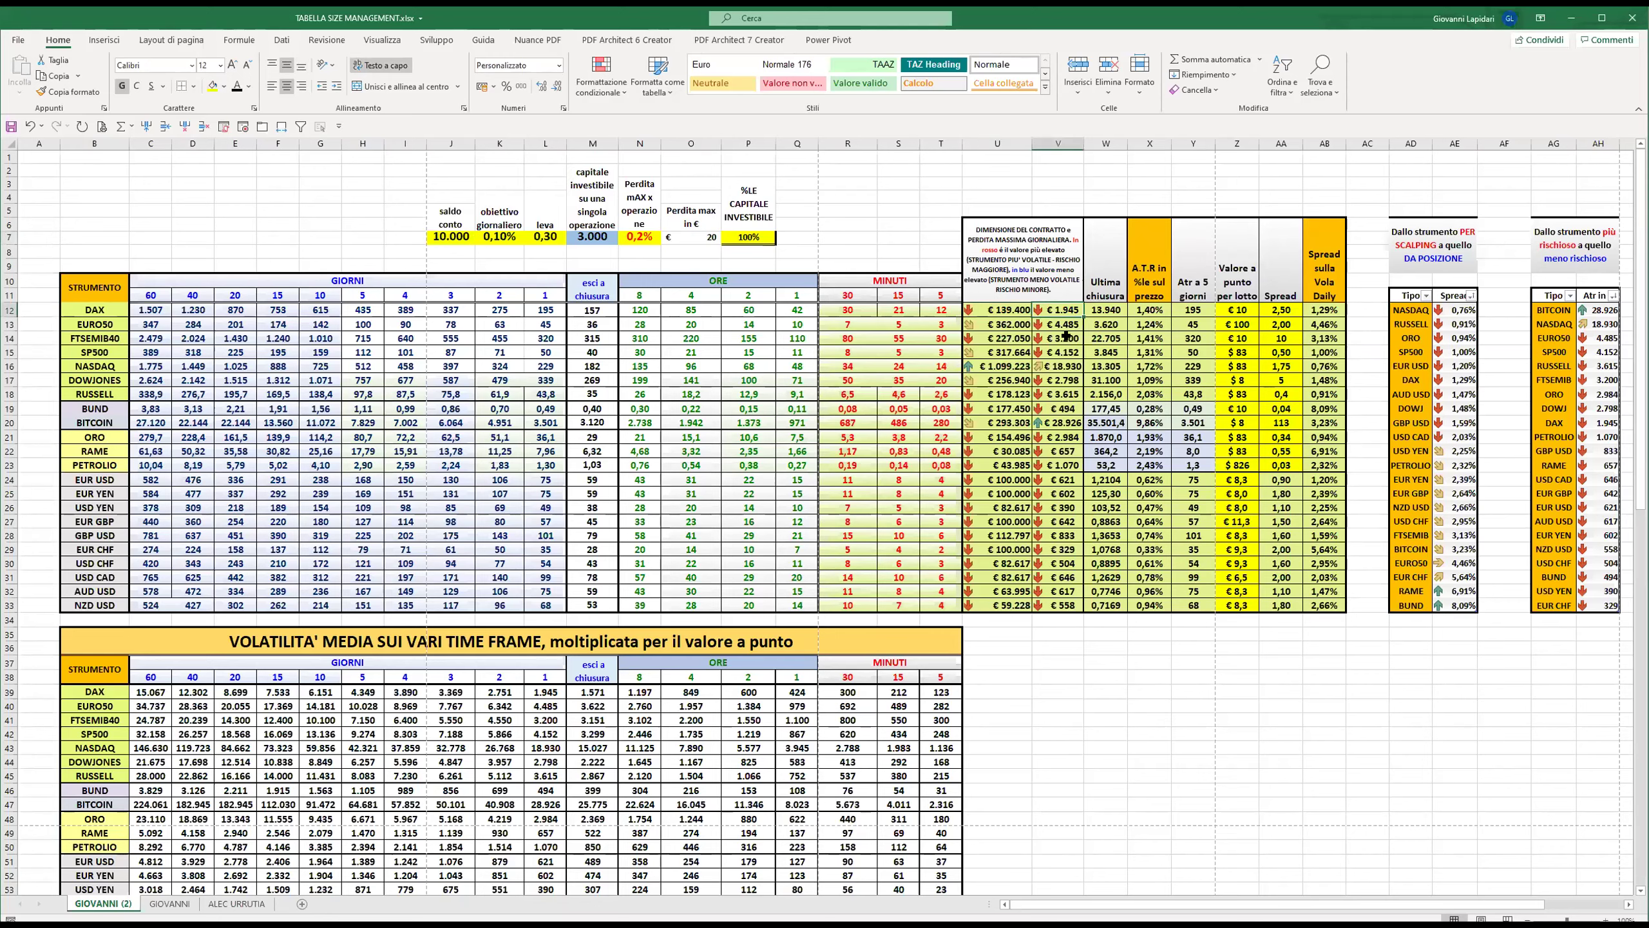
{"action": "left_click", "coordinate": [1200, 309]}
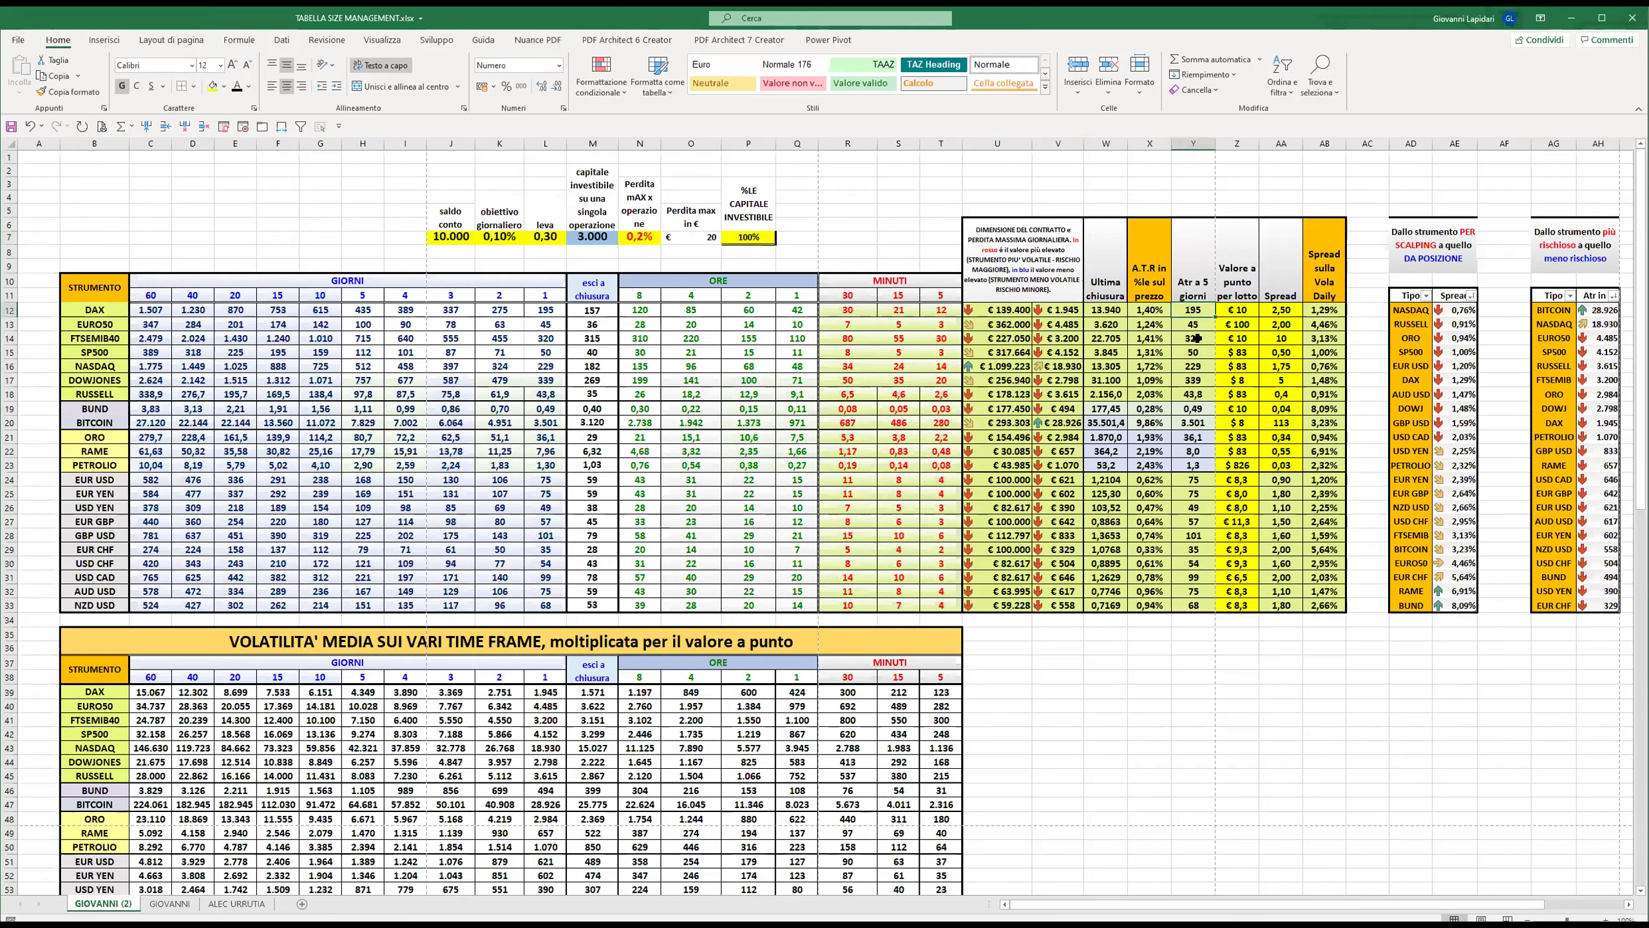
{"action": "mouse_move", "coordinate": [1194, 309]}
{"action": "left_mouse_down"}
{"action": "mouse_move", "coordinate": [1194, 340]}
{"action": "mouse_move", "coordinate": [1197, 310]}
{"action": "left_mouse_up"}
Examine the EURO50 last close, value per point, 5-day ATR and contract size.
{"action": "left_click", "coordinate": [1118, 321]}
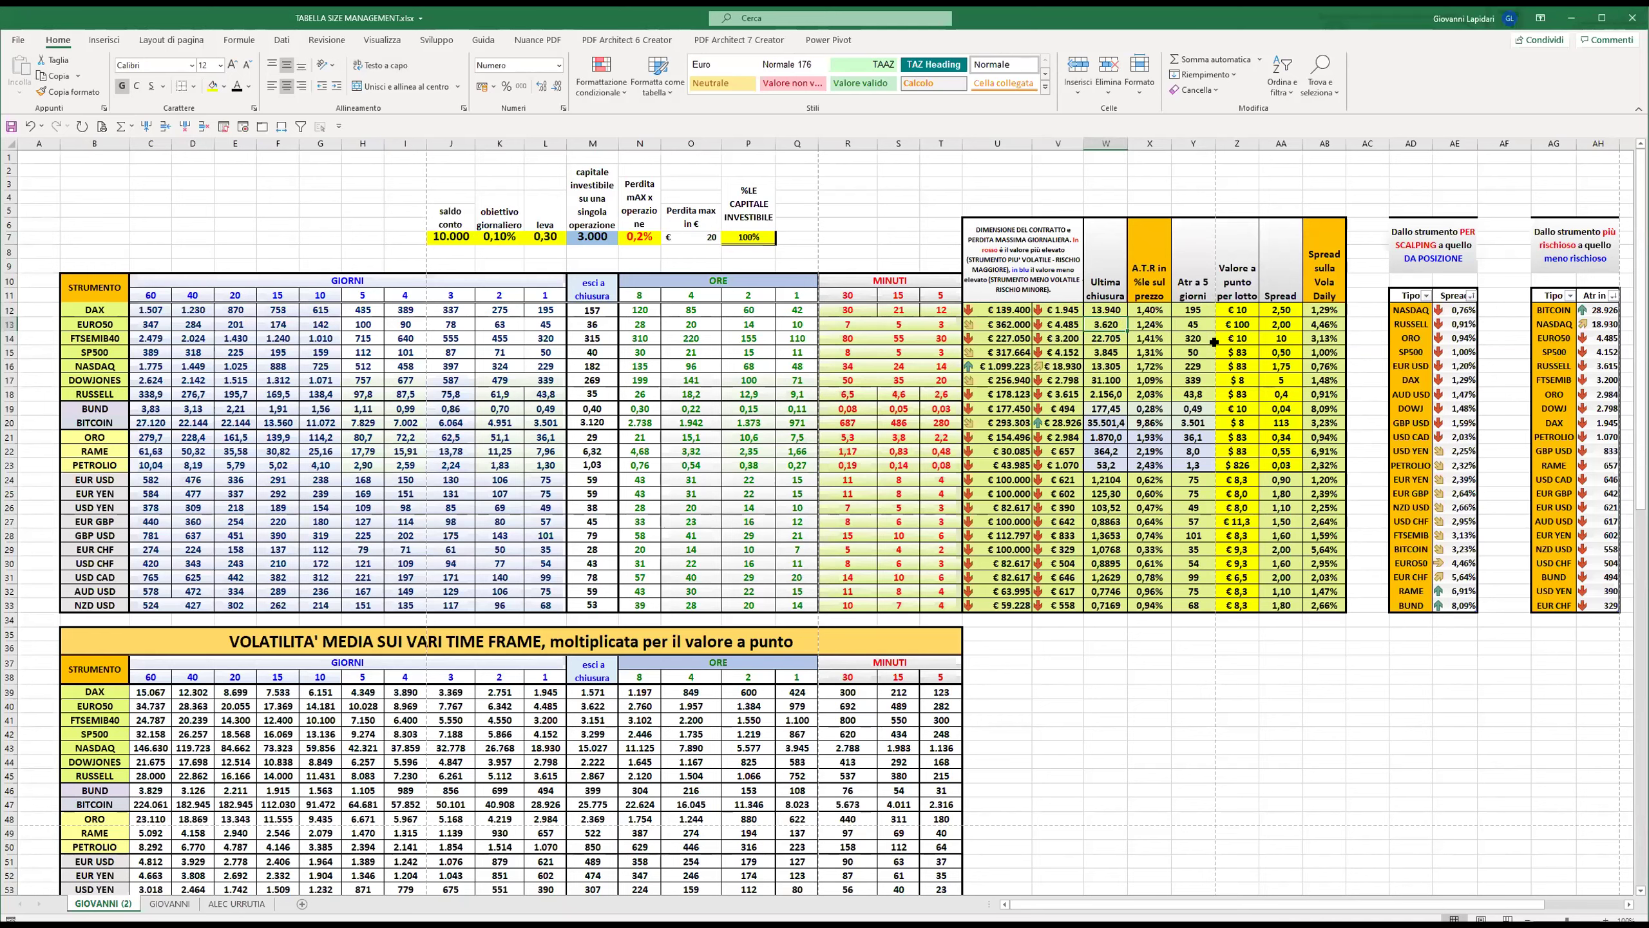
{"action": "left_click", "coordinate": [1243, 324]}
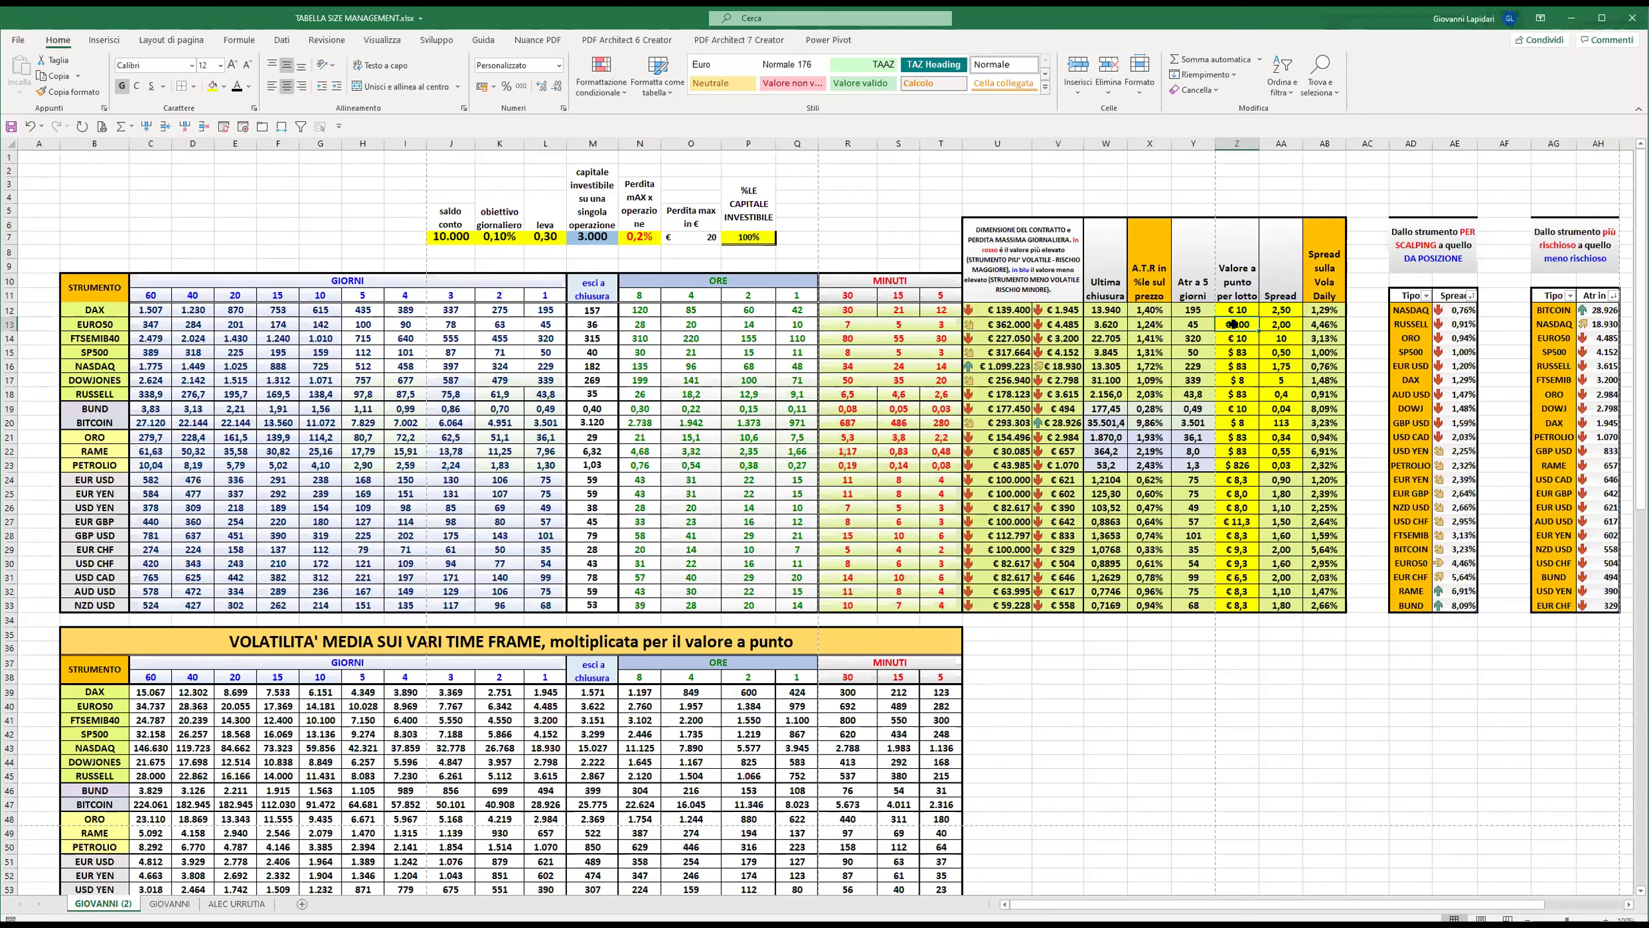
{"action": "left_click", "coordinate": [1125, 325]}
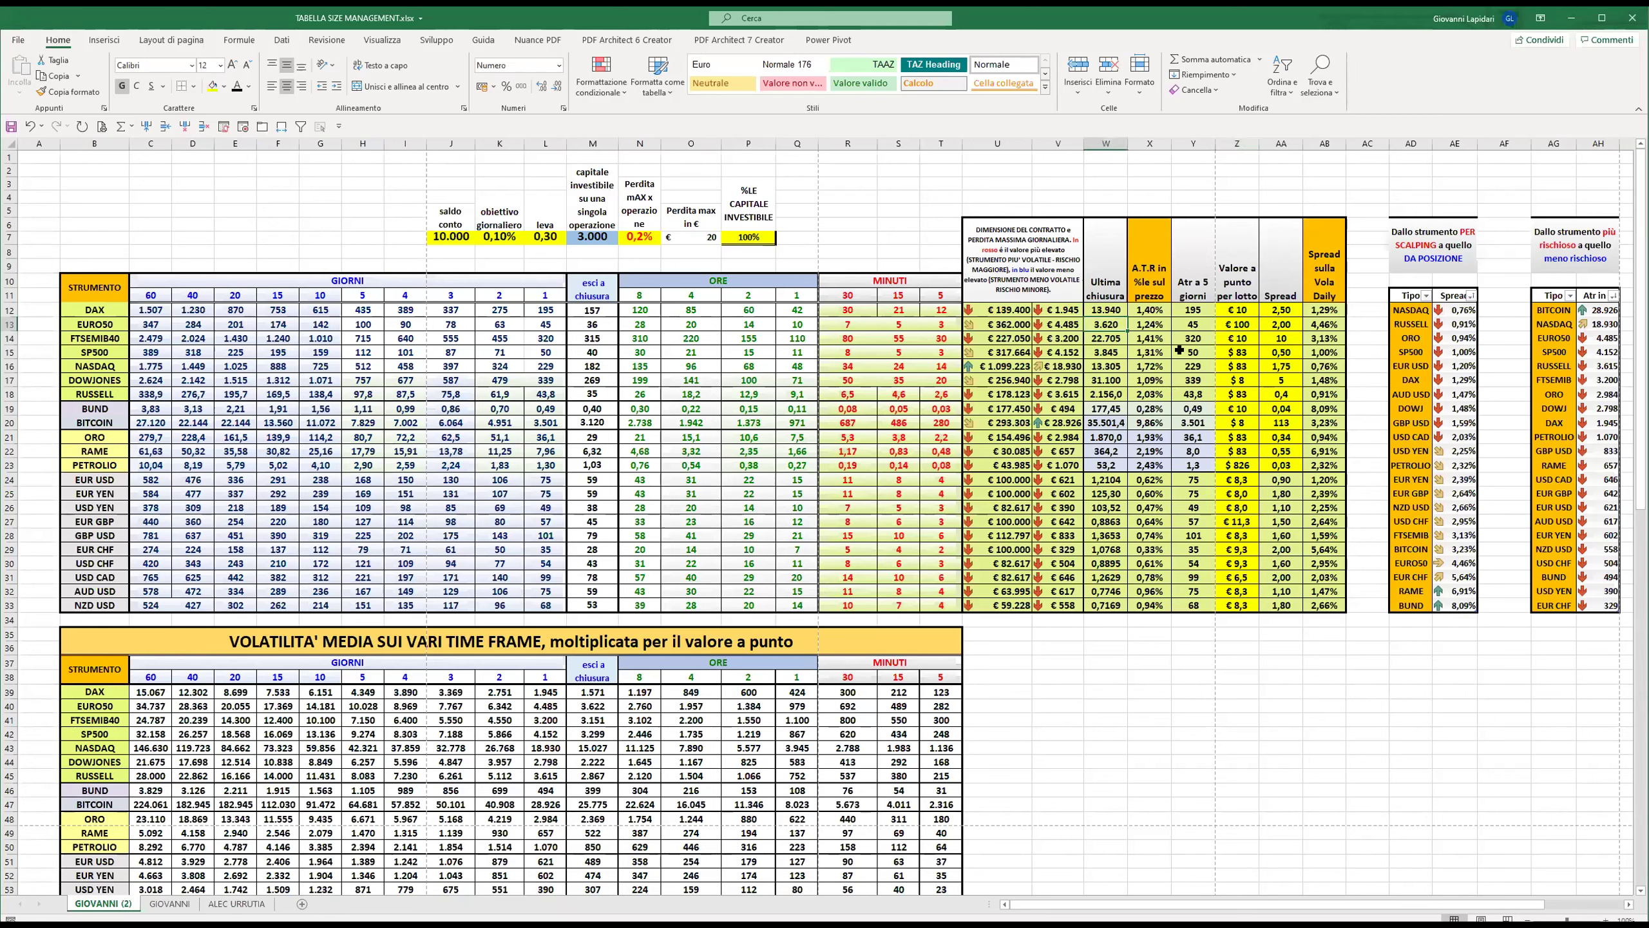
{"action": "key", "text": "Right"}
{"action": "key", "text": "Right"}
{"action": "key", "text": "Left"}
{"action": "key", "text": "Left"}
{"action": "key", "text": "Left"}
{"action": "key", "text": "Left"}
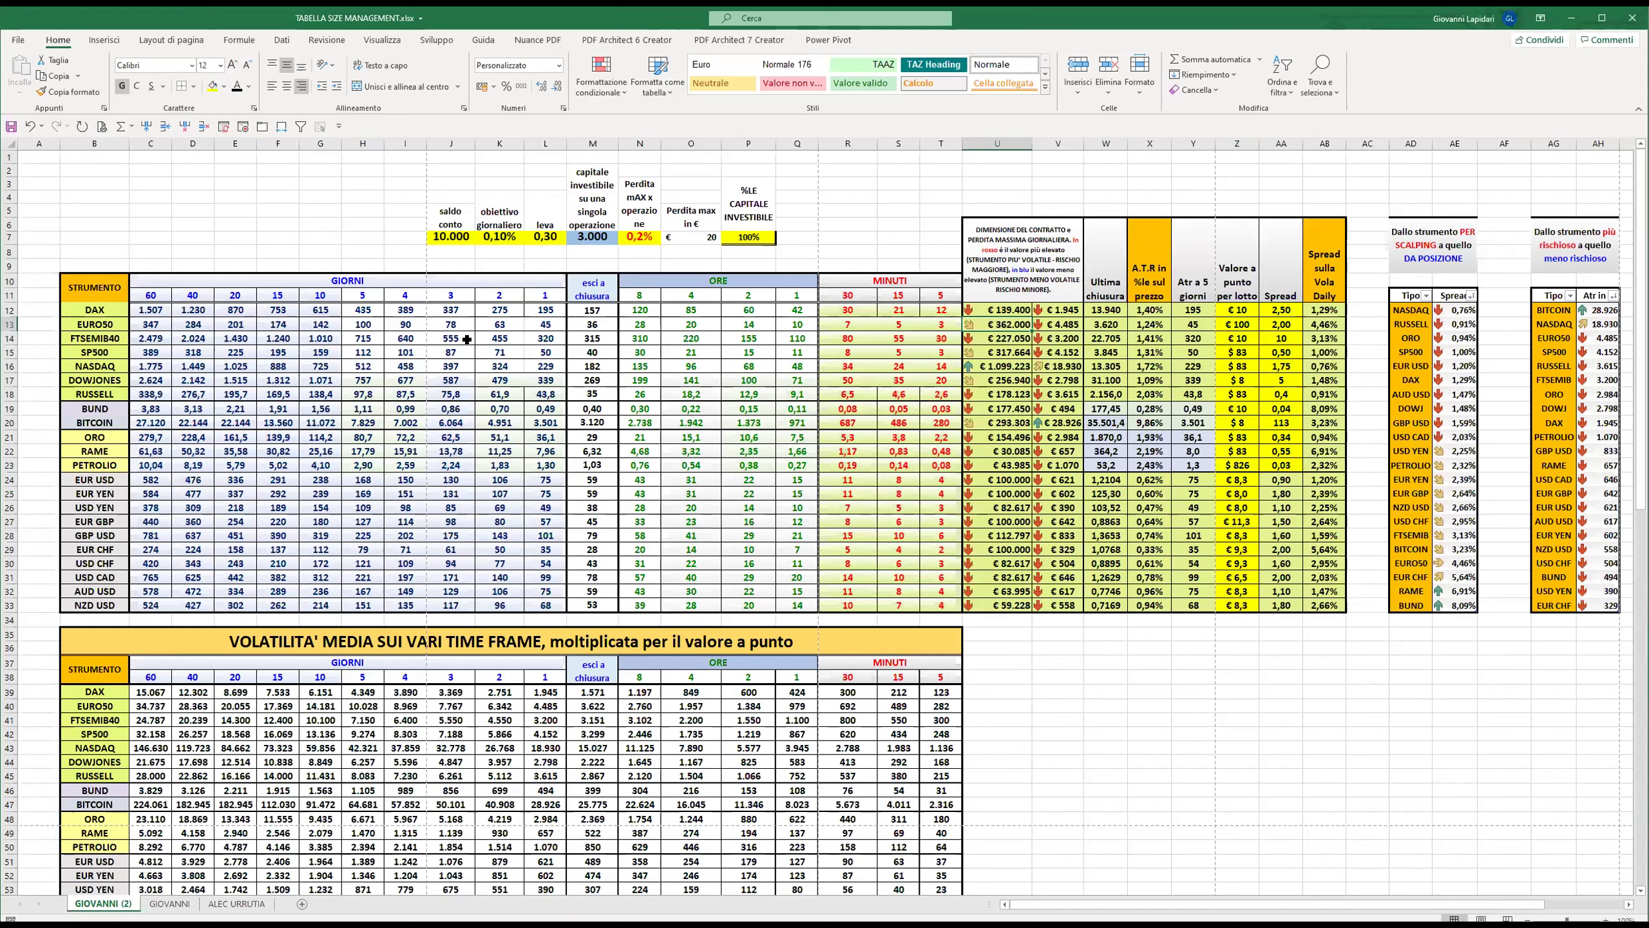
Check the EURO50 maximum daily loss and 5-day ATR against the contract size and loss figures of the other instruments.
{"action": "left_click_drag", "start_coordinate": [1116, 479], "coordinate": [1115, 496]}
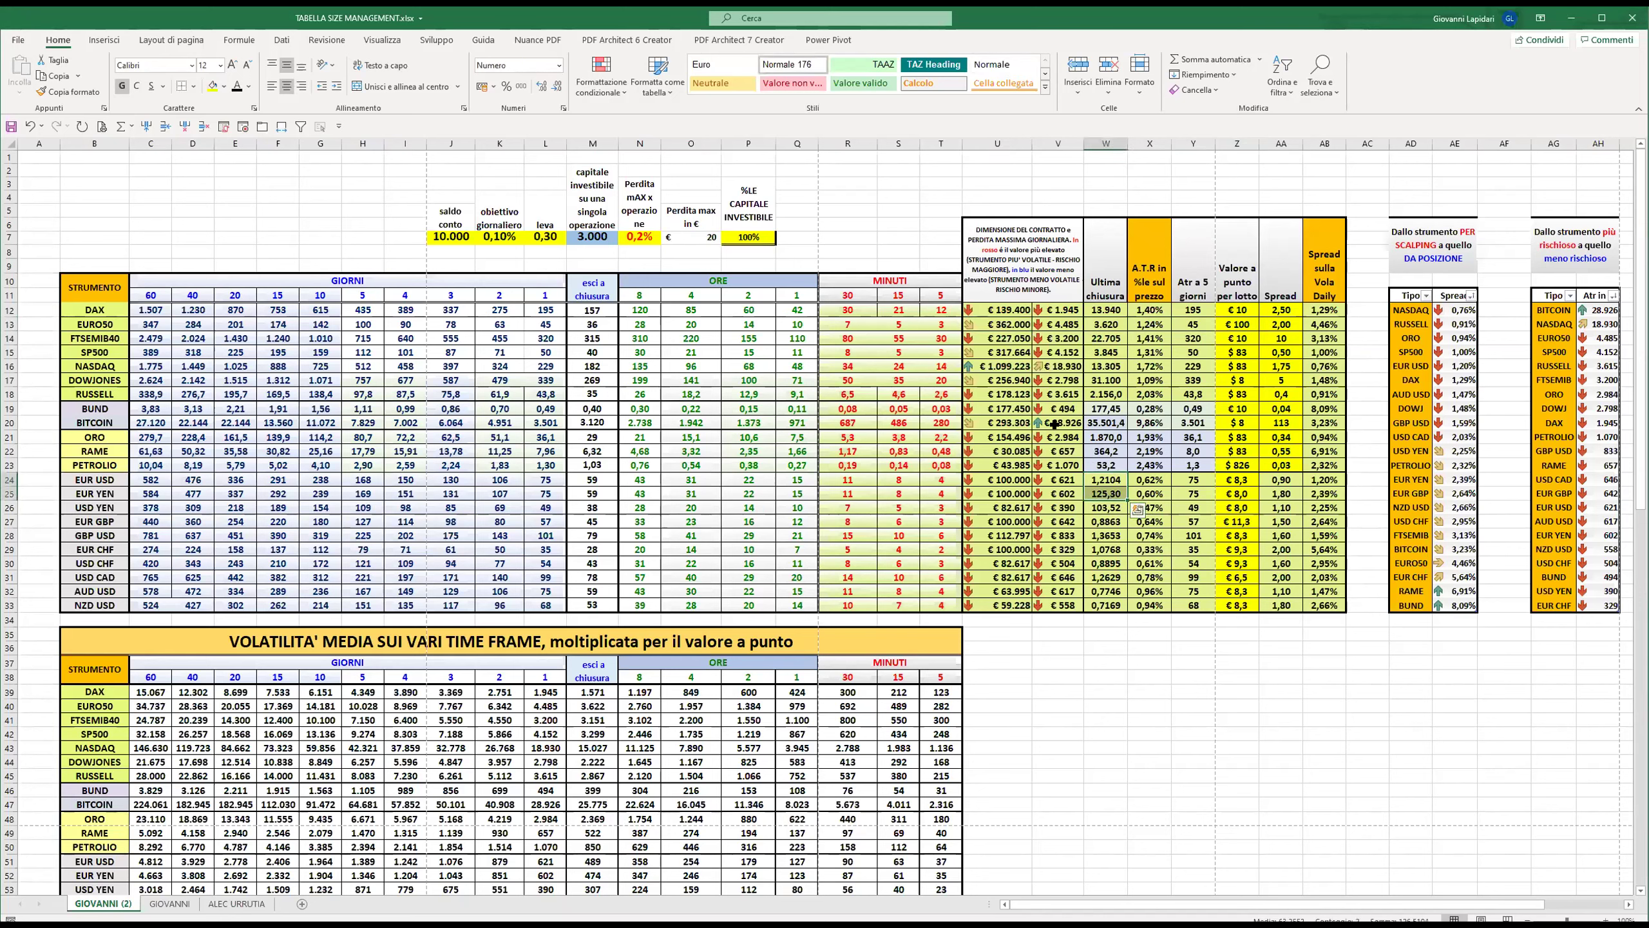
{"action": "left_click", "coordinate": [1063, 328]}
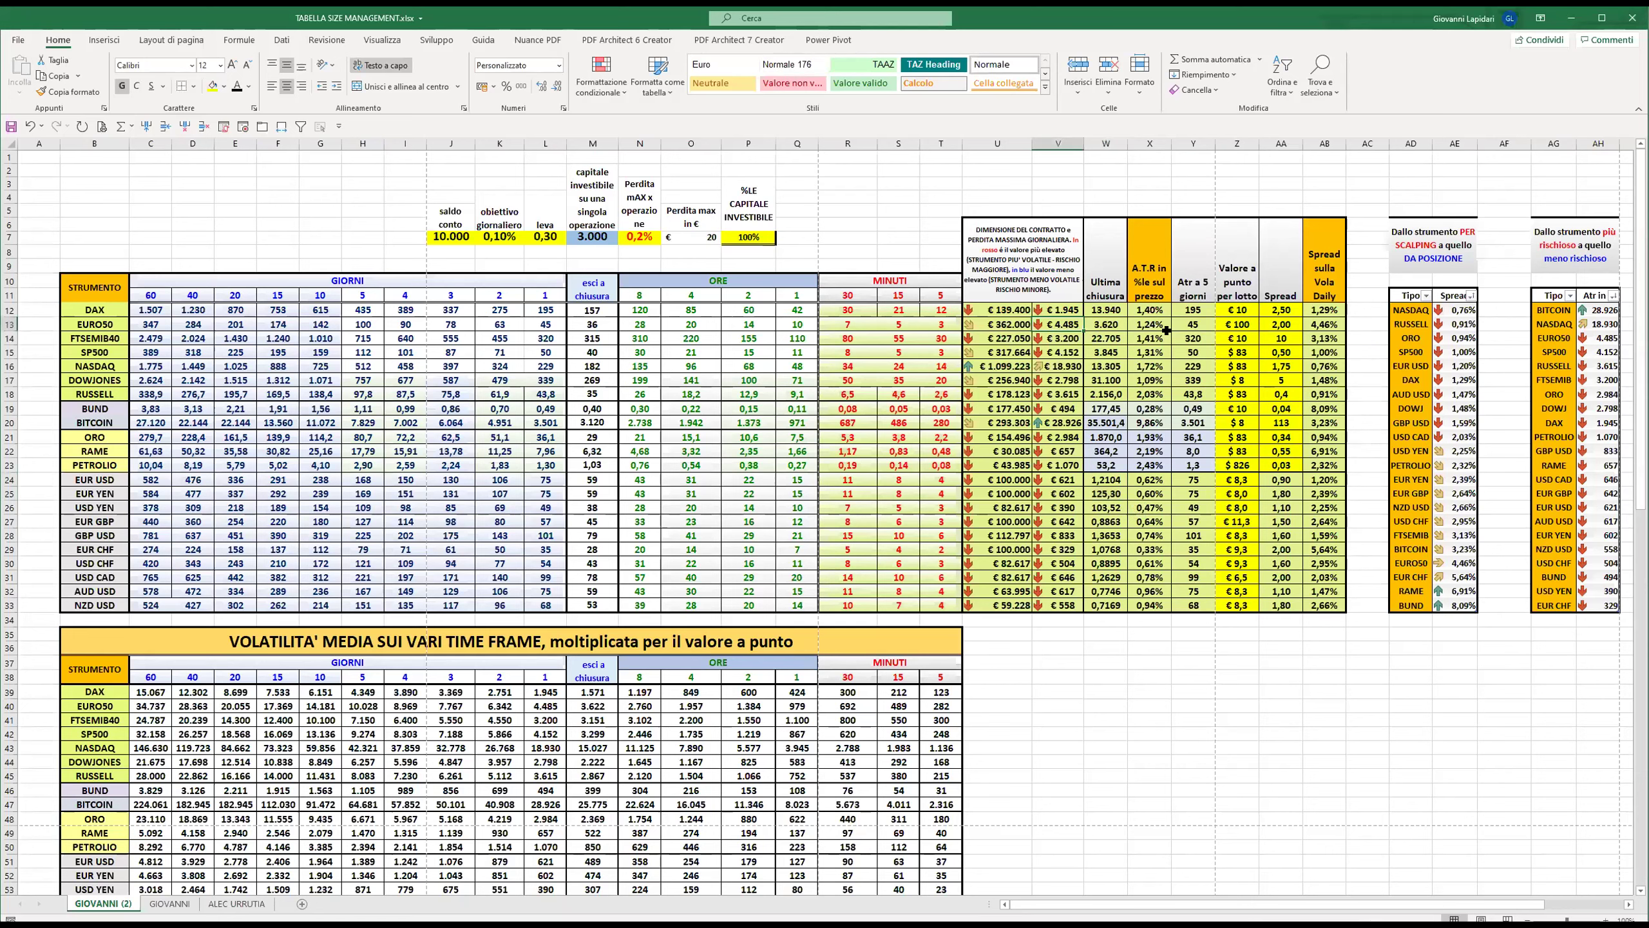
{"action": "left_click", "coordinate": [1199, 324]}
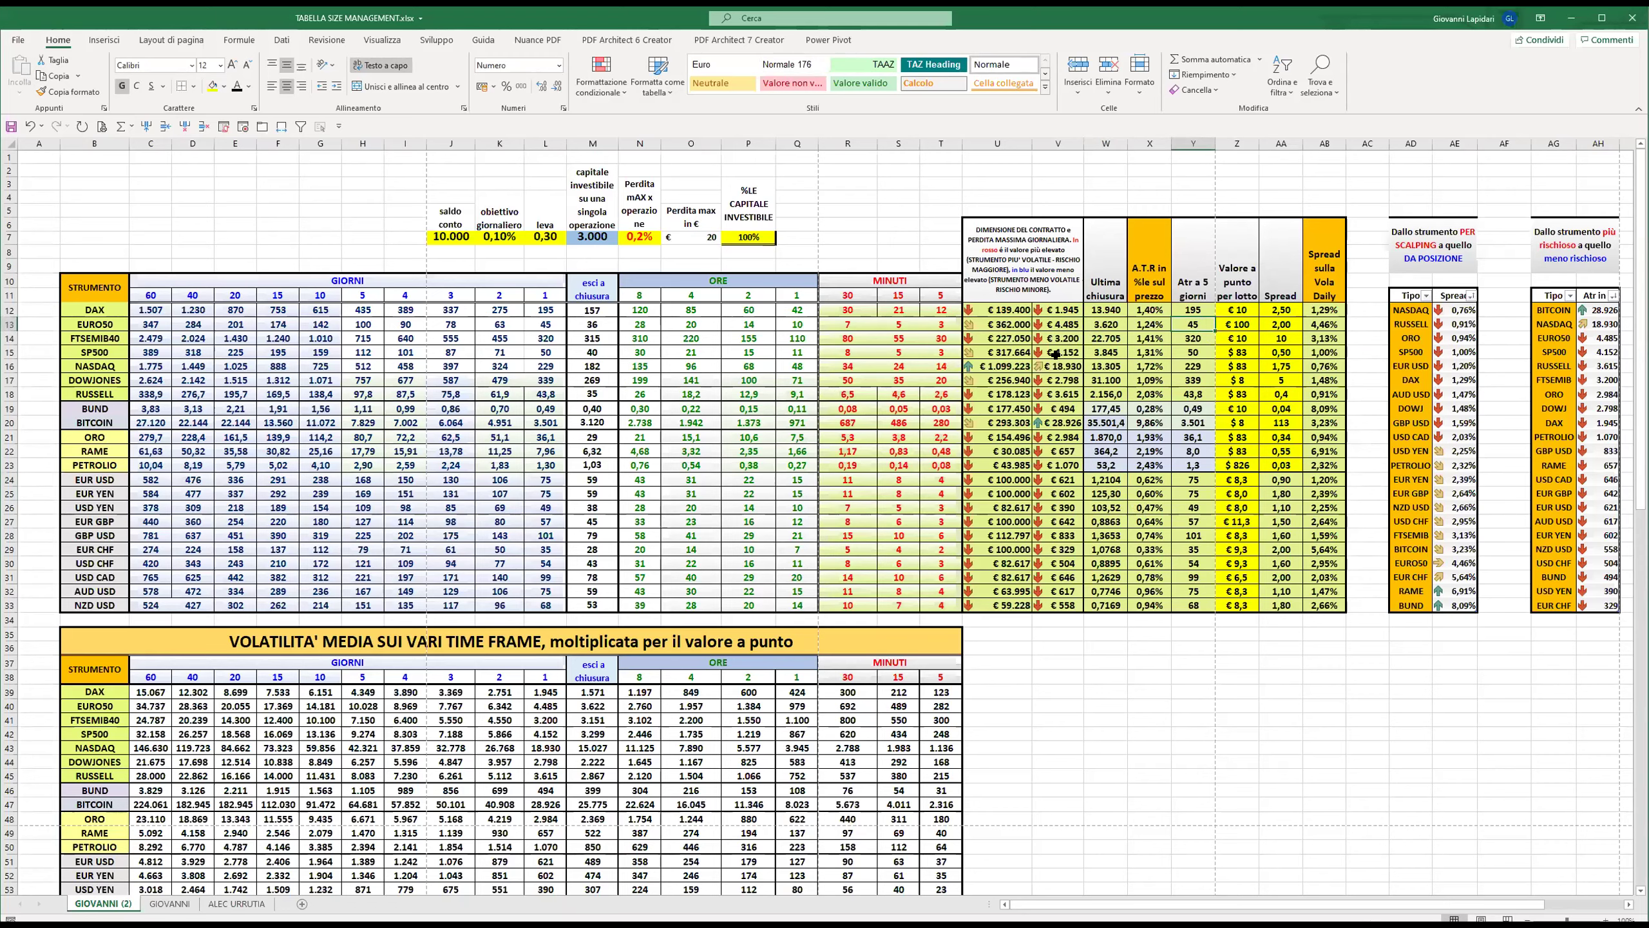
{"action": "left_click_drag", "start_coordinate": [1023, 324], "coordinate": [1037, 605]}
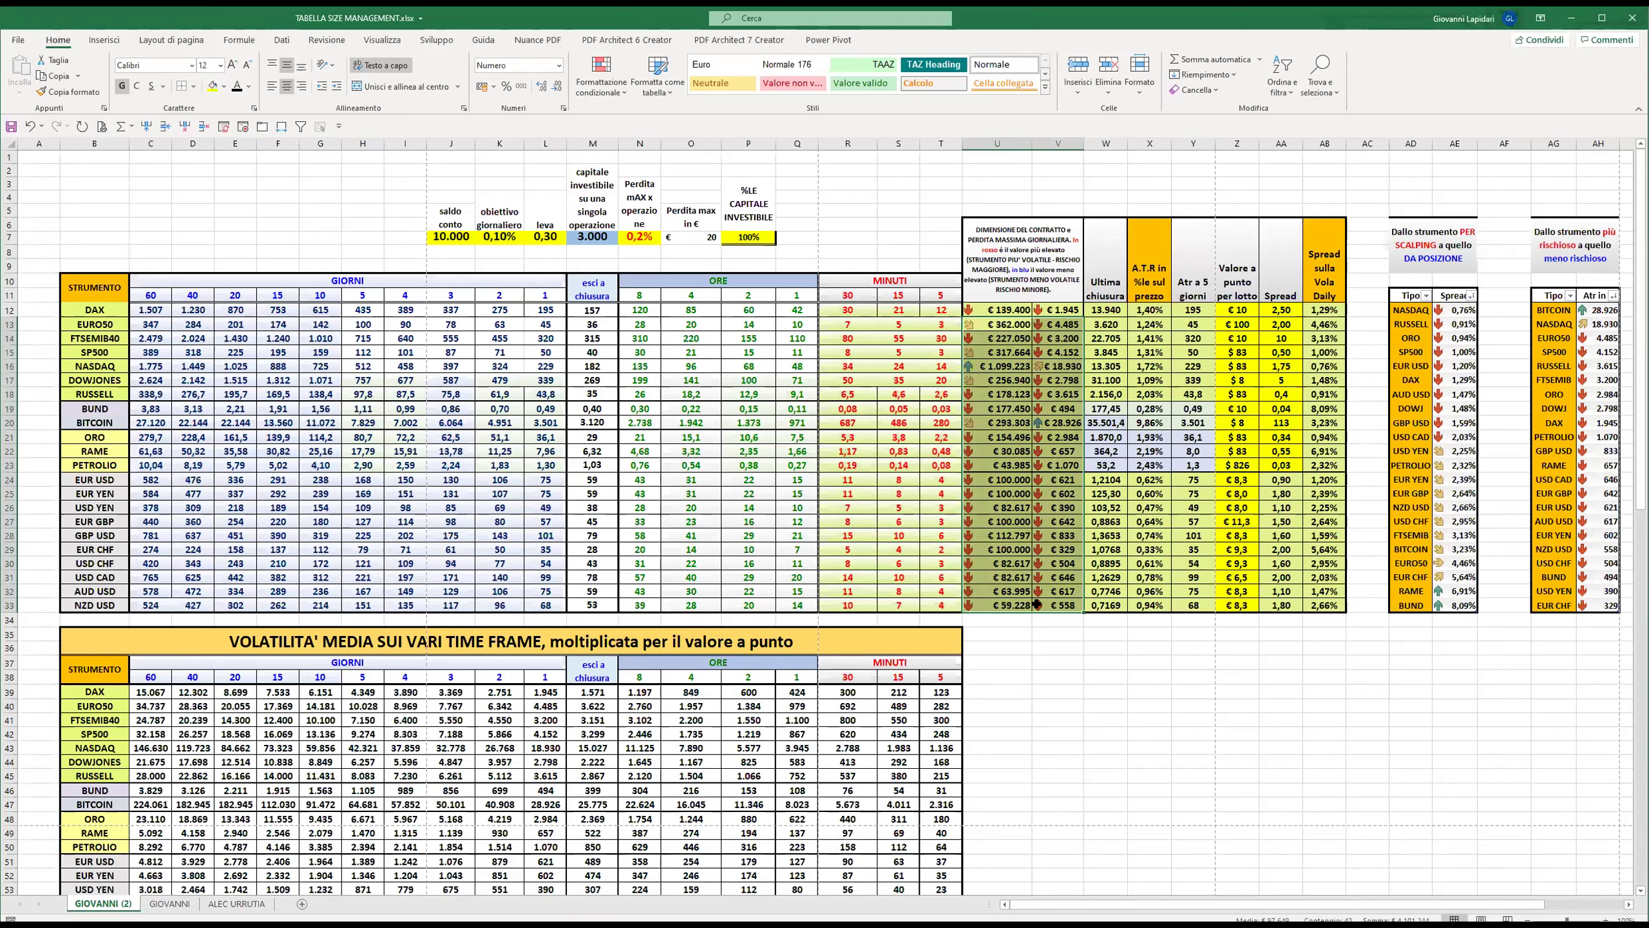
{"action": "left_click", "coordinate": [1038, 669]}
Review the value per point of EUR USD and EUR GBP and the spread of every instrument below DAX.
{"action": "left_click", "coordinate": [1229, 480]}
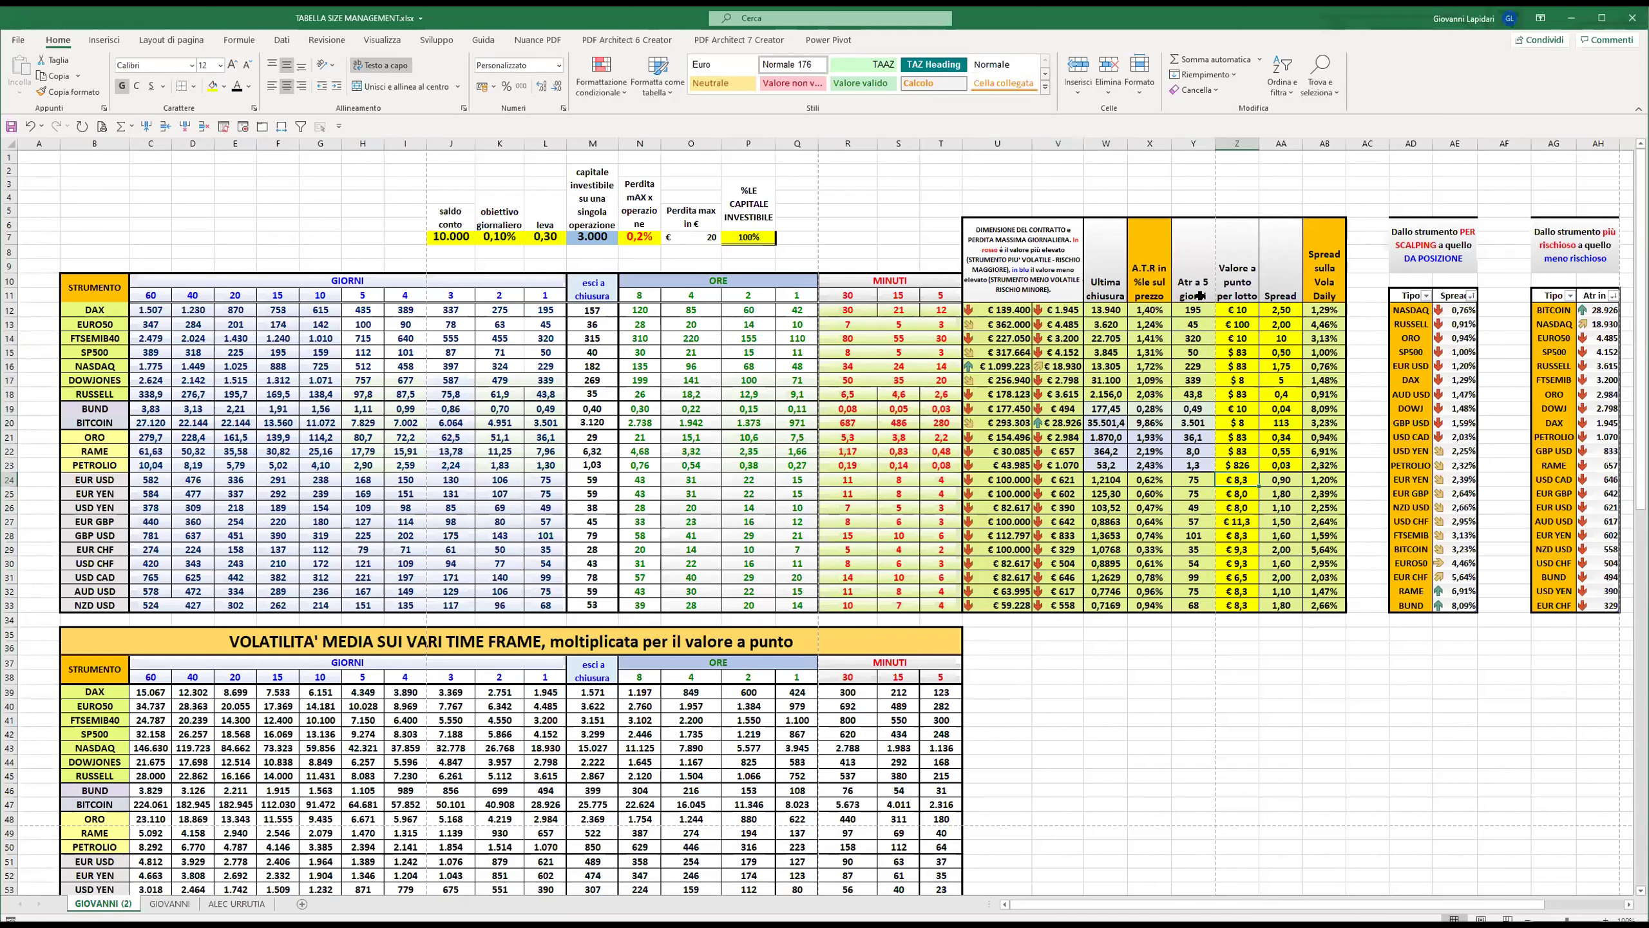
{"action": "left_click_drag", "start_coordinate": [1284, 324], "coordinate": [1283, 607]}
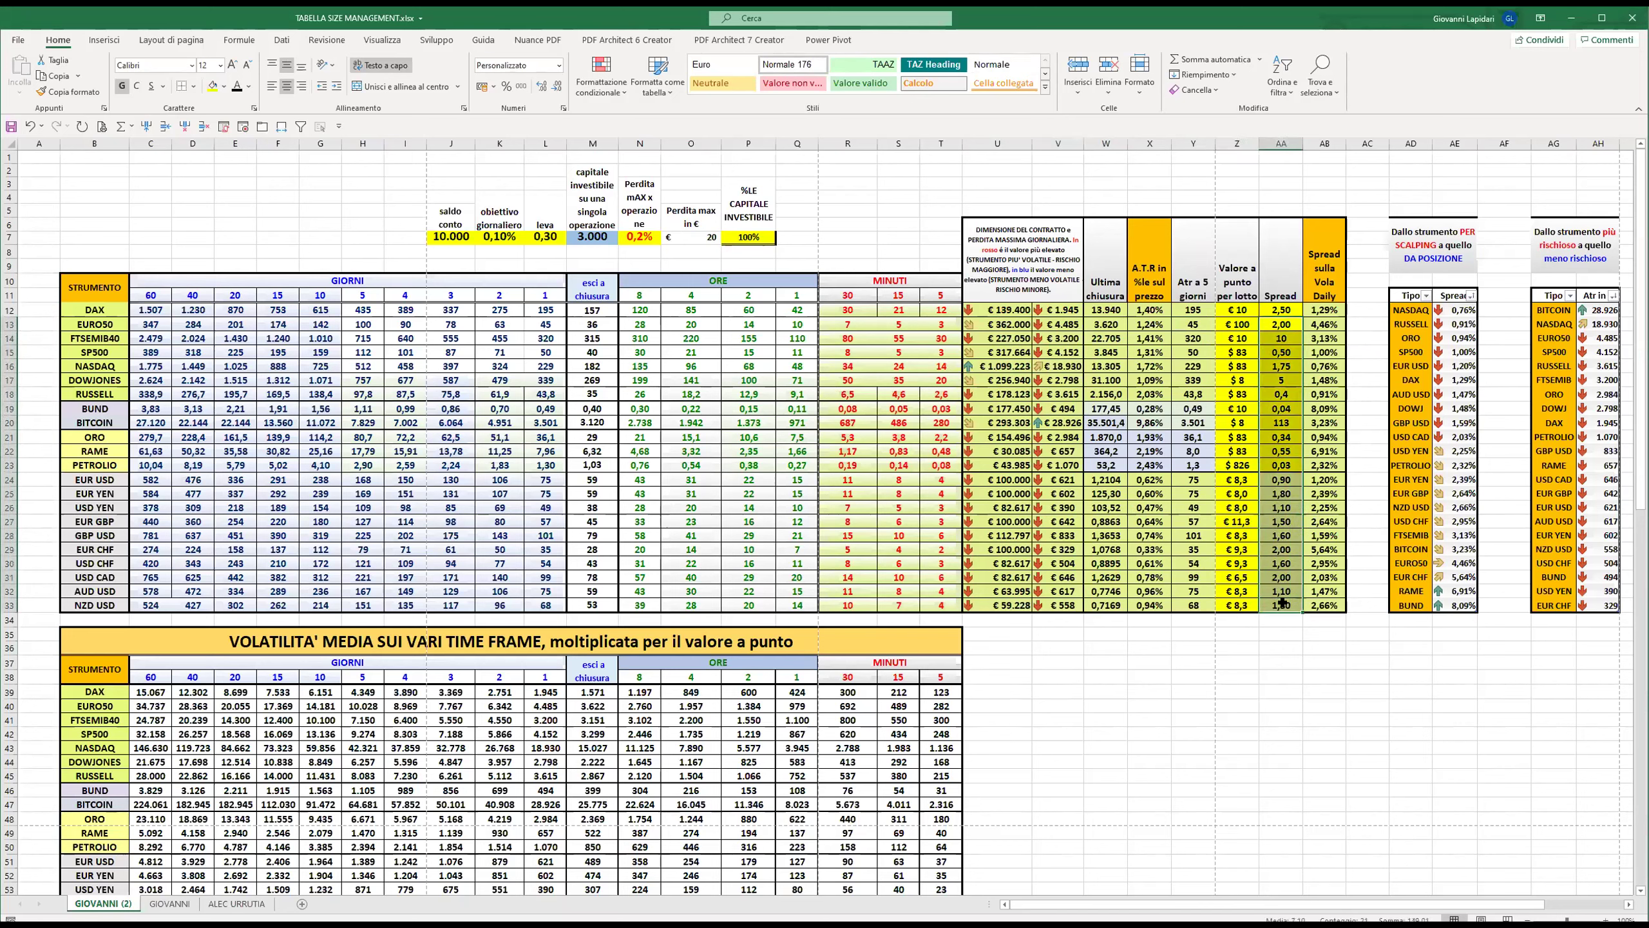
{"action": "left_click", "coordinate": [1238, 521]}
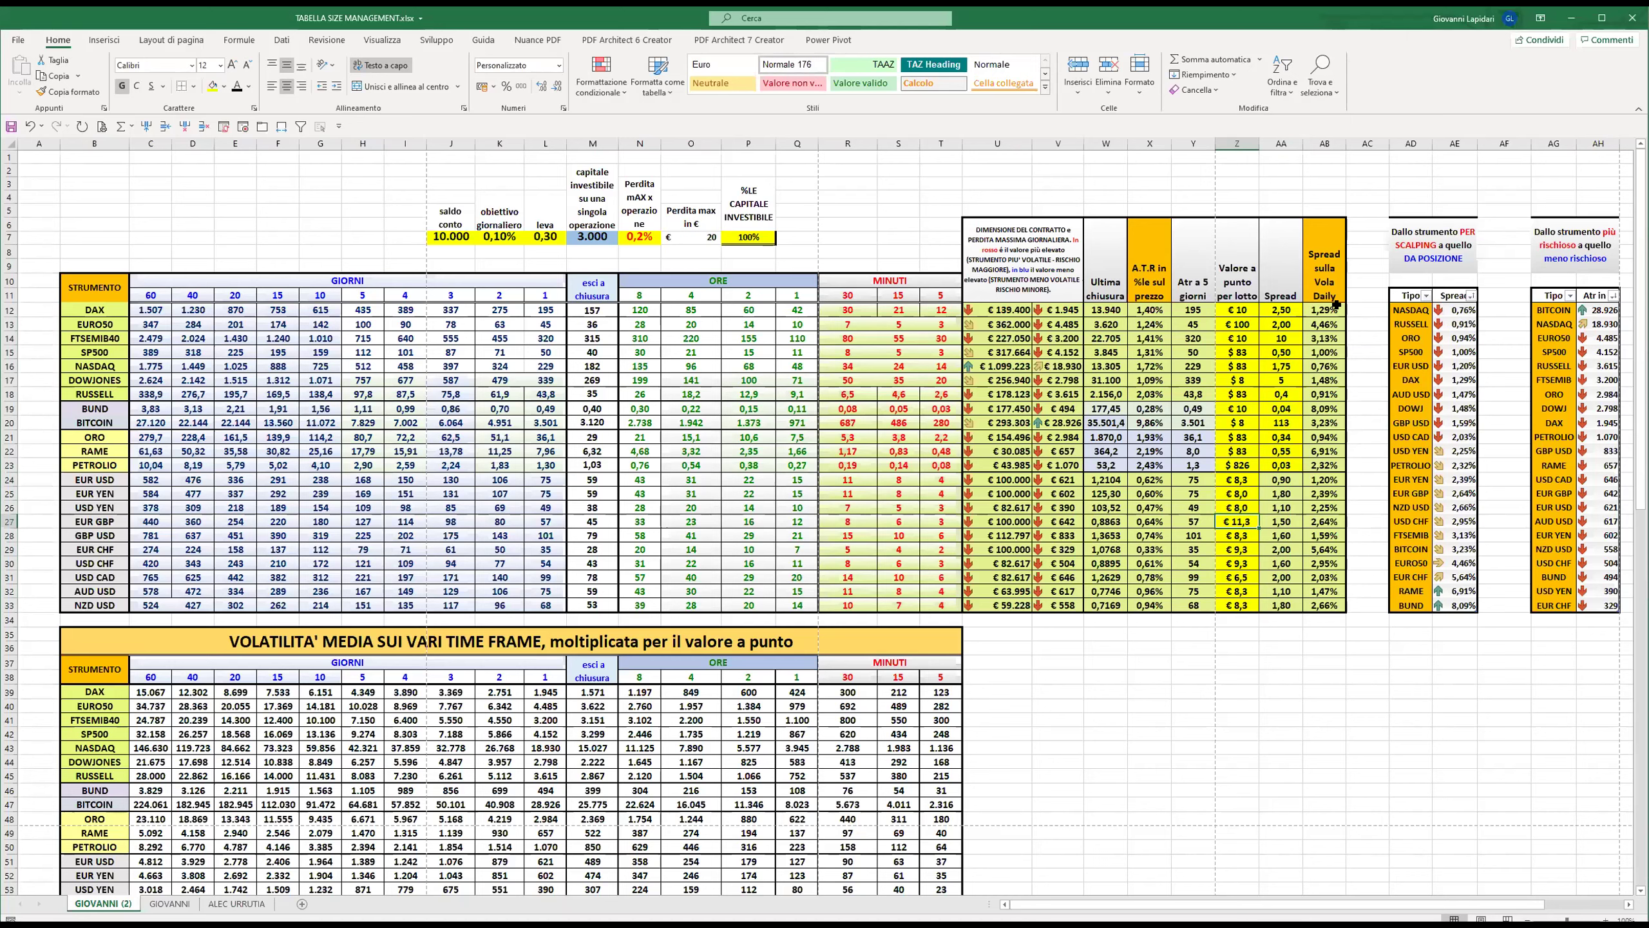
Examine the spread percentages in the scalping-to-position ranking, from NASDAQ down to BUND.
{"action": "left_click", "coordinate": [1465, 312]}
{"action": "left_click", "coordinate": [1457, 325]}
{"action": "left_click", "coordinate": [1458, 338]}
{"action": "left_click", "coordinate": [1461, 352]}
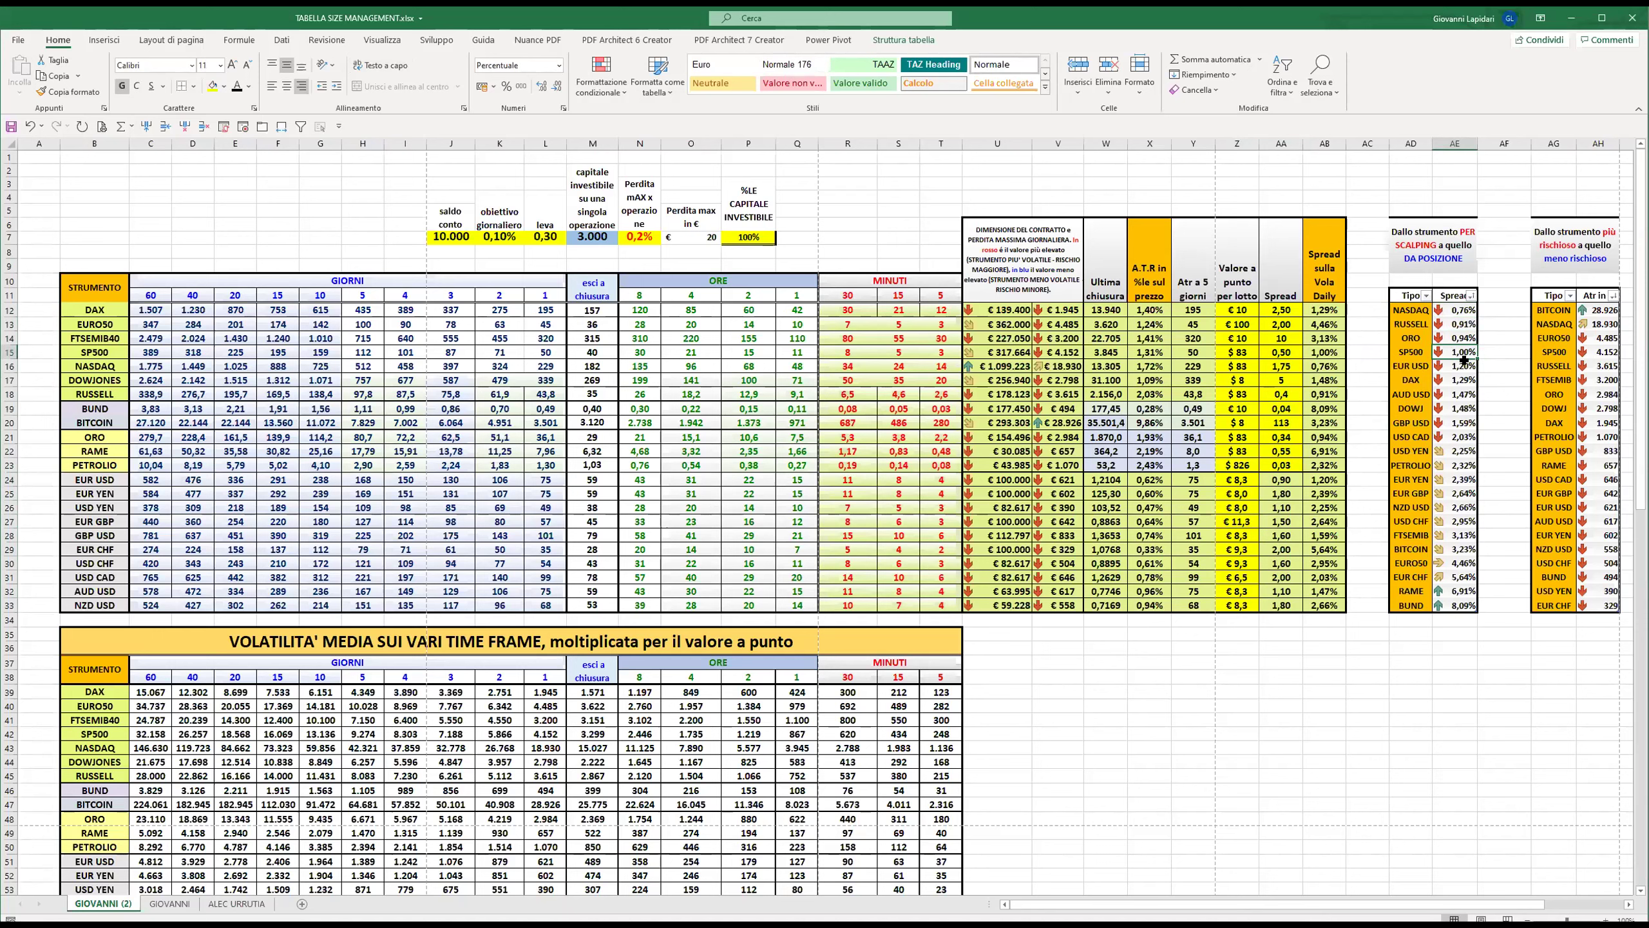
{"action": "left_click", "coordinate": [1464, 379]}
{"action": "left_click", "coordinate": [1461, 607]}
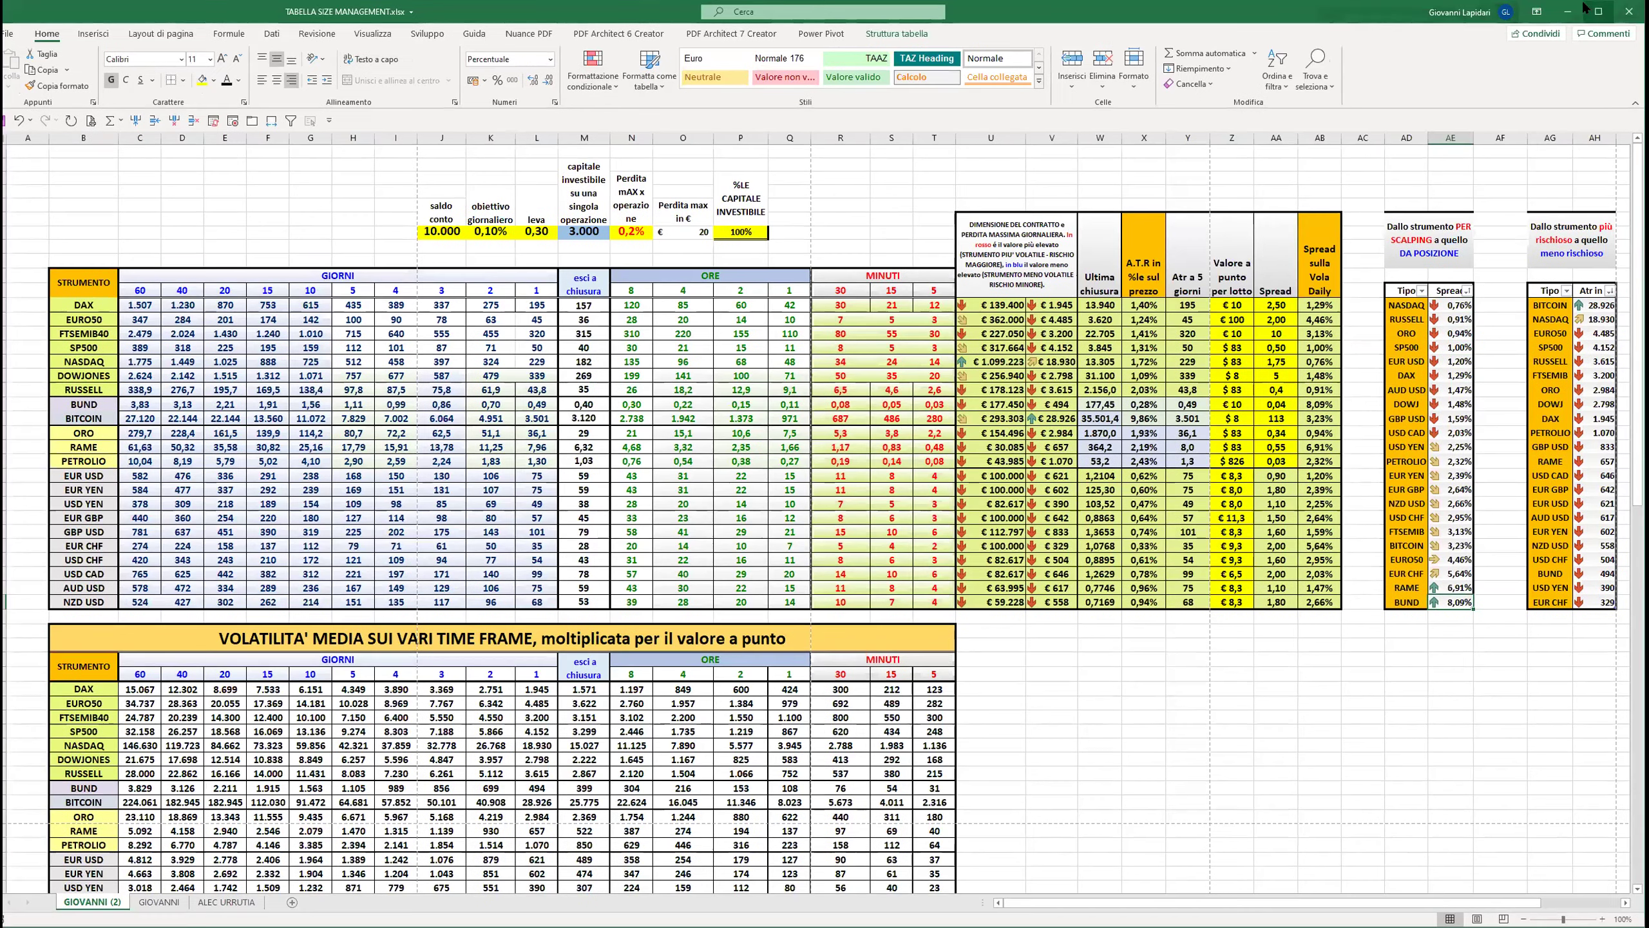
Maximize the workbook window and enlarge the sheet to 120%, keeping the two ranking tables in view.
{"action": "left_click", "coordinate": [1602, 18]}
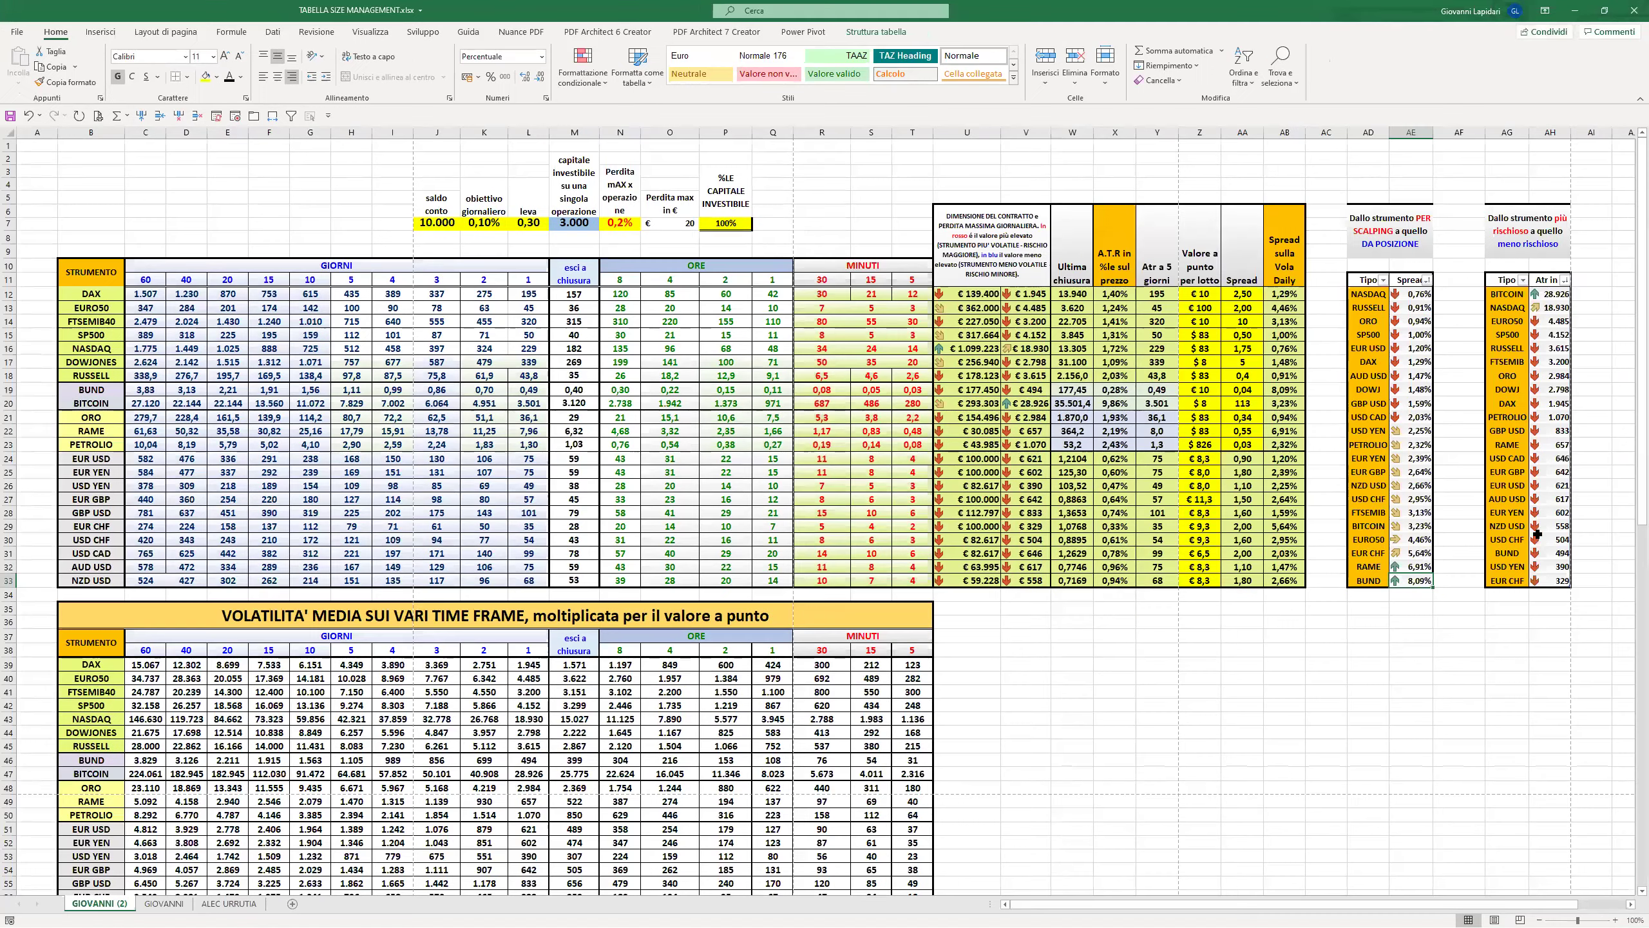
{"action": "left_click", "coordinate": [1615, 919]}
{"action": "scroll", "coordinate": [1539, 908], "scroll_direction": "right", "scroll_amount": 3}
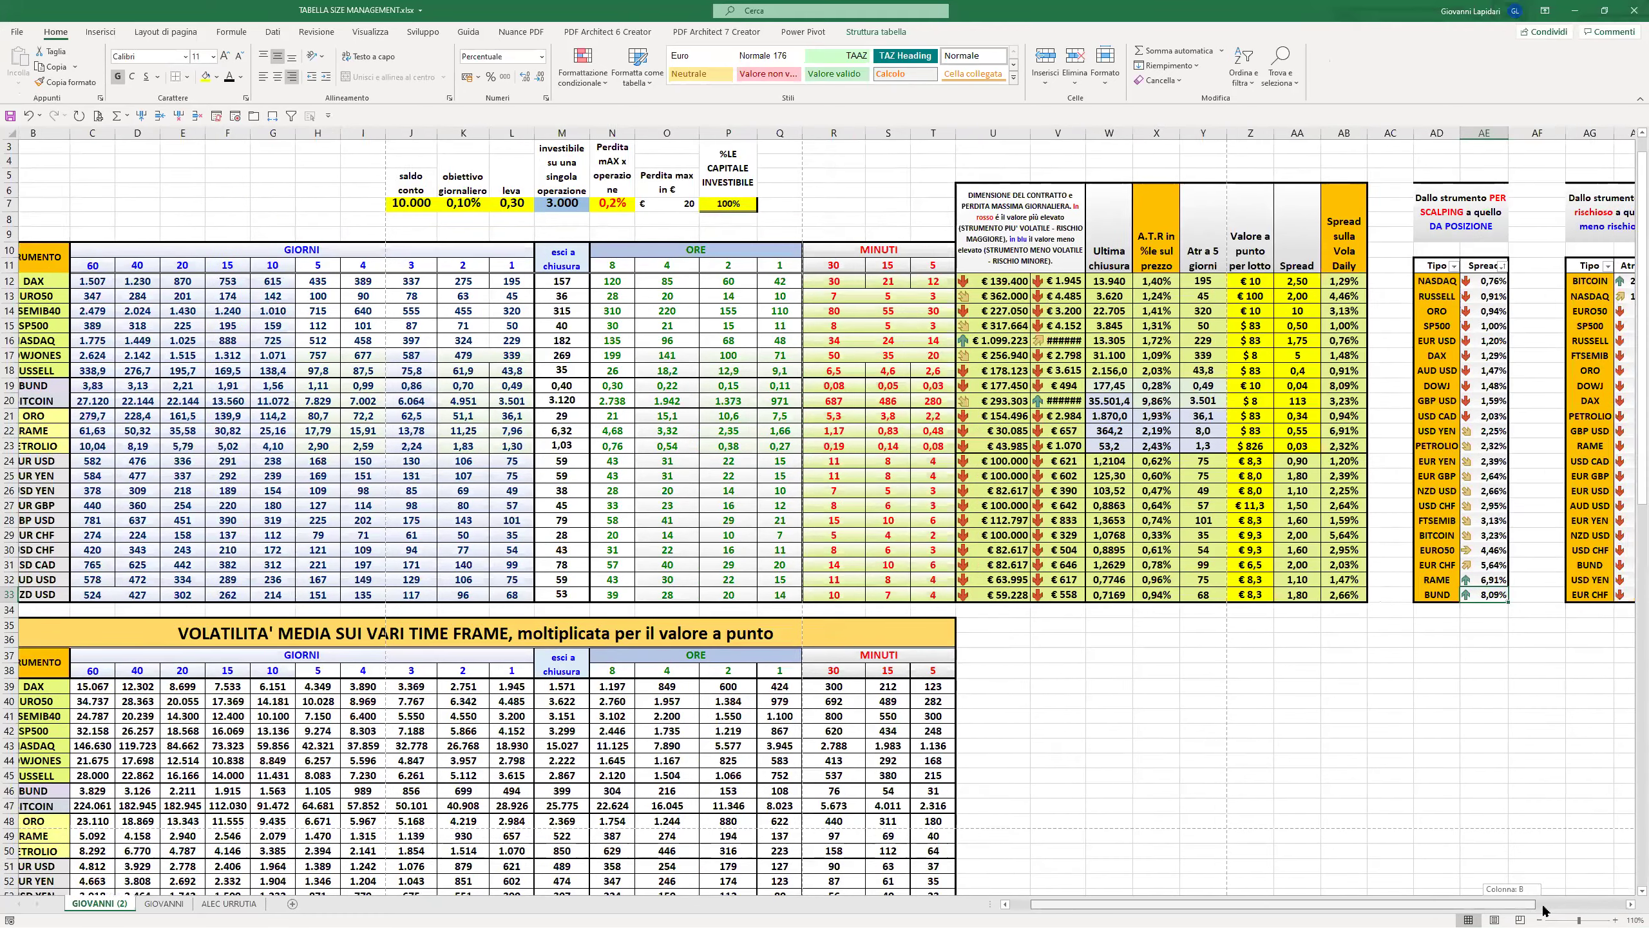
{"action": "left_click", "coordinate": [1615, 920]}
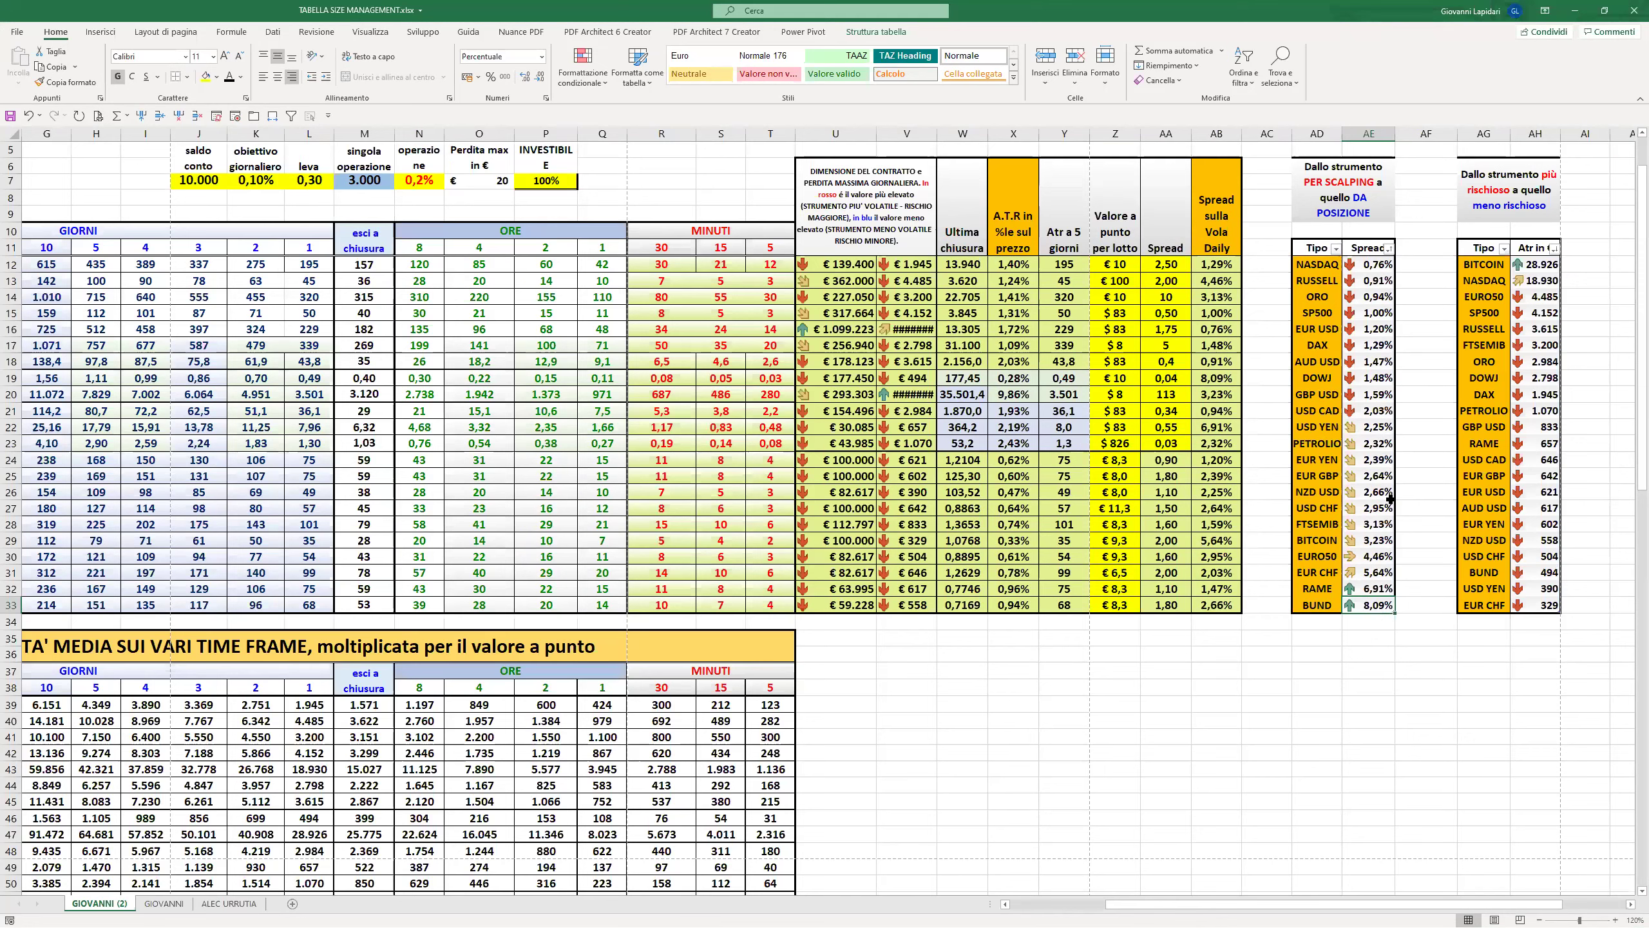
Widen column V slightly so the maximum daily loss amounts of NASDAQ and BITCOIN fit in their cells.
{"action": "left_click", "coordinate": [1541, 263]}
{"action": "left_click_drag", "start_coordinate": [939, 134], "coordinate": [943, 134]}
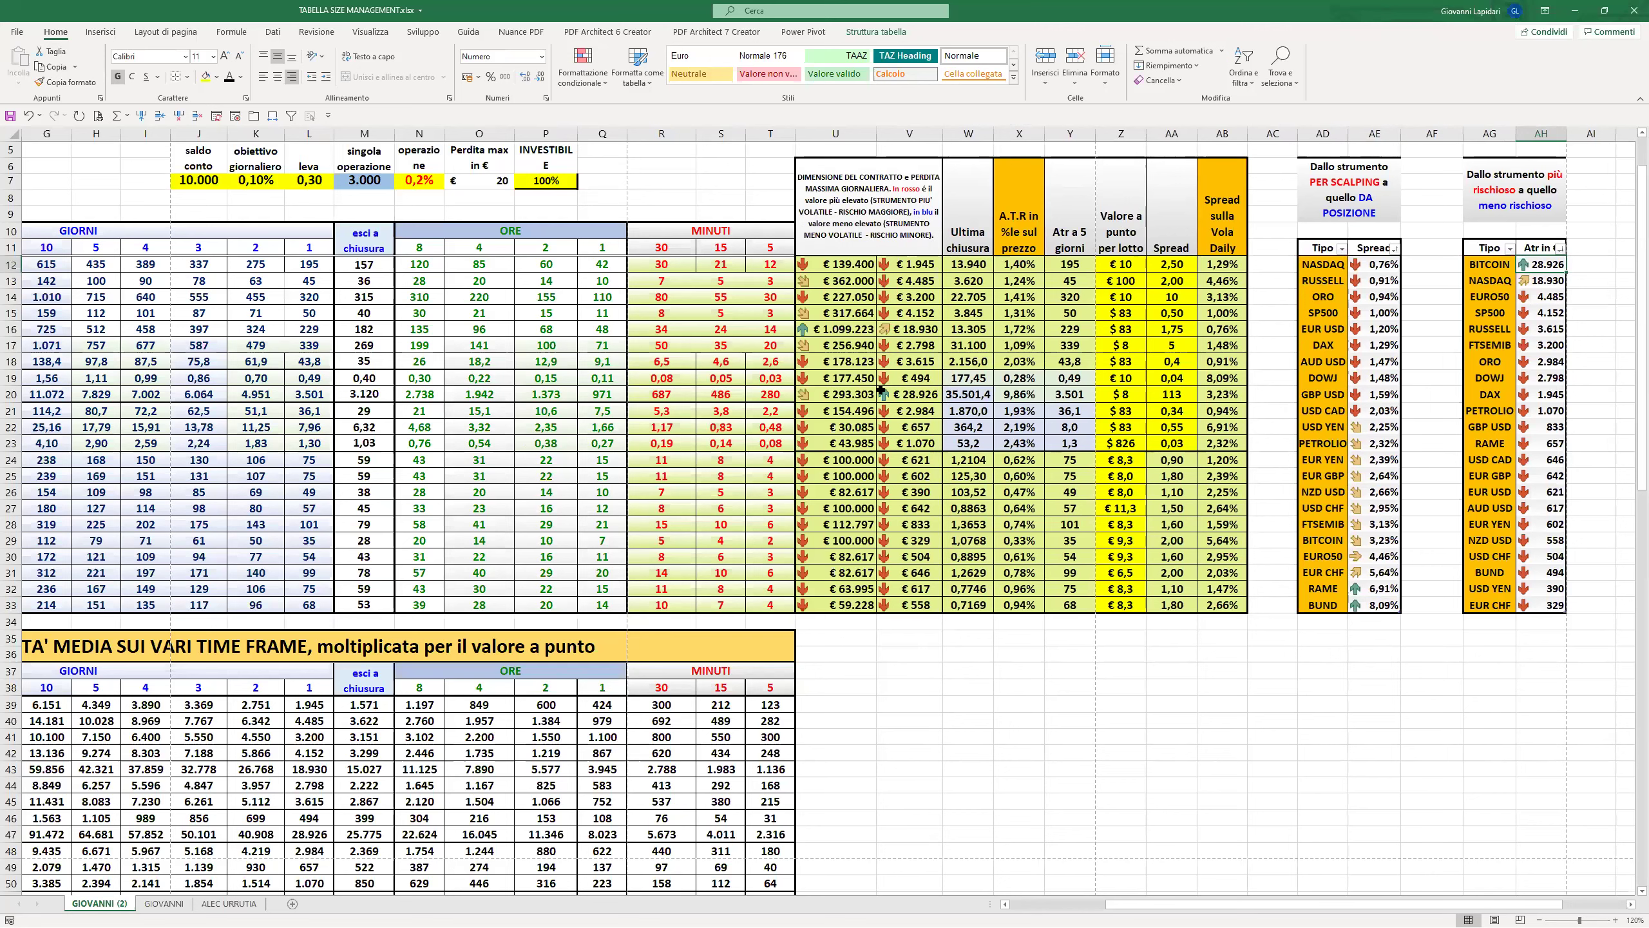
{"action": "left_click", "coordinate": [1017, 396]}
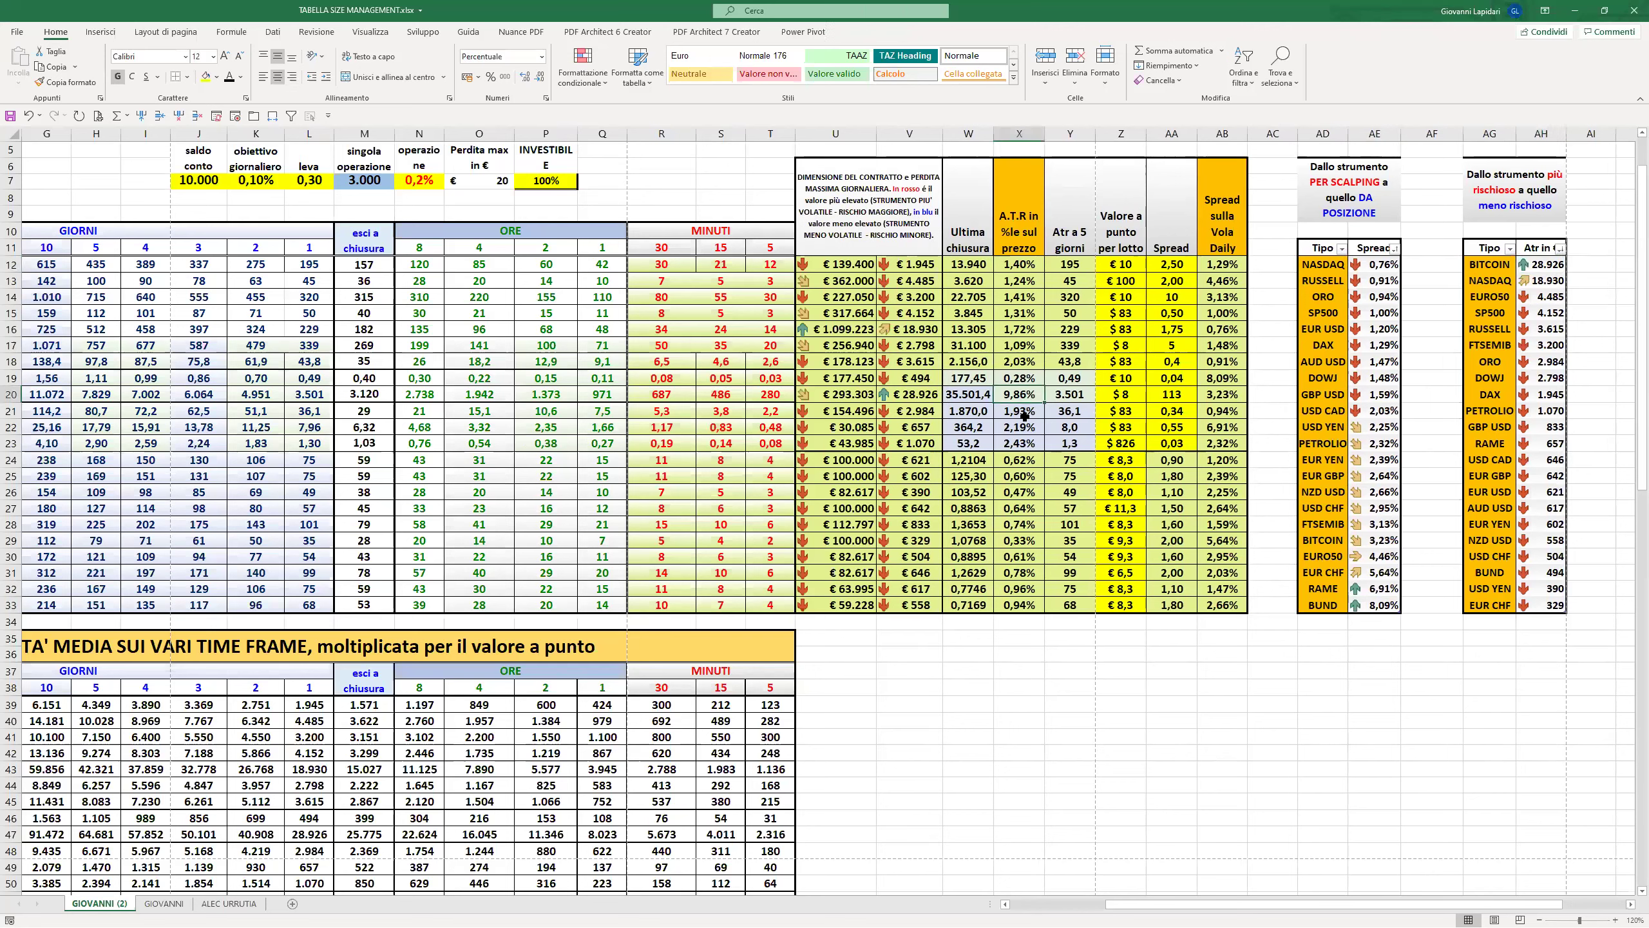
Review BITCOIN's five-day ATR, value per point per lot and contract size.
{"action": "left_click", "coordinate": [1075, 398]}
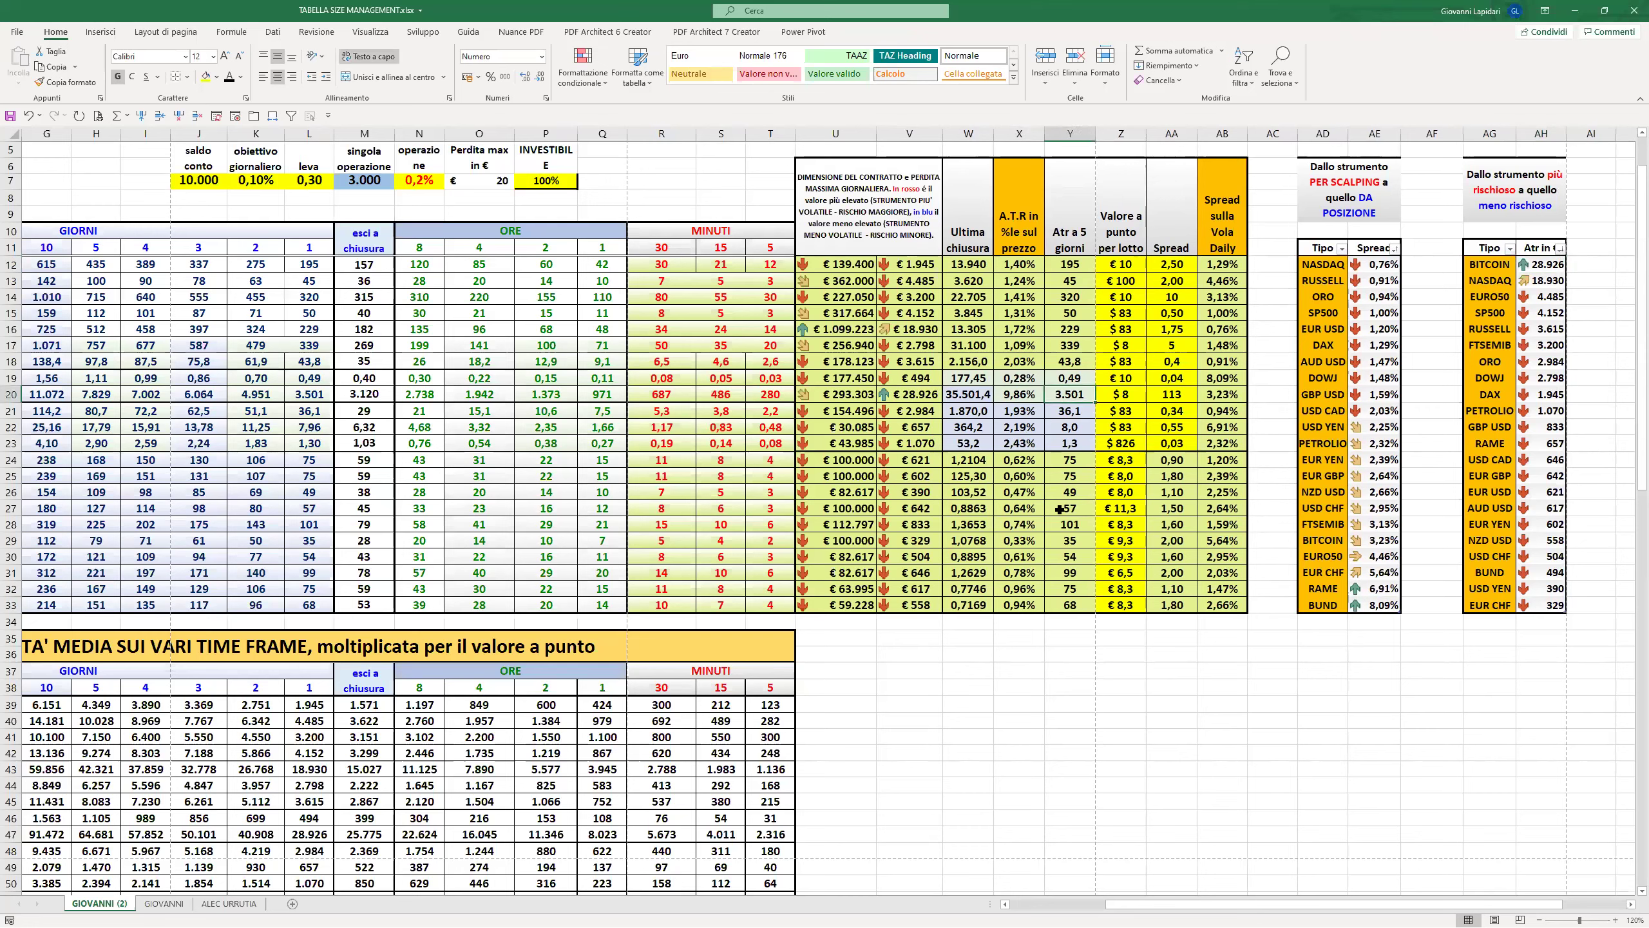
{"action": "left_click", "coordinate": [1128, 399]}
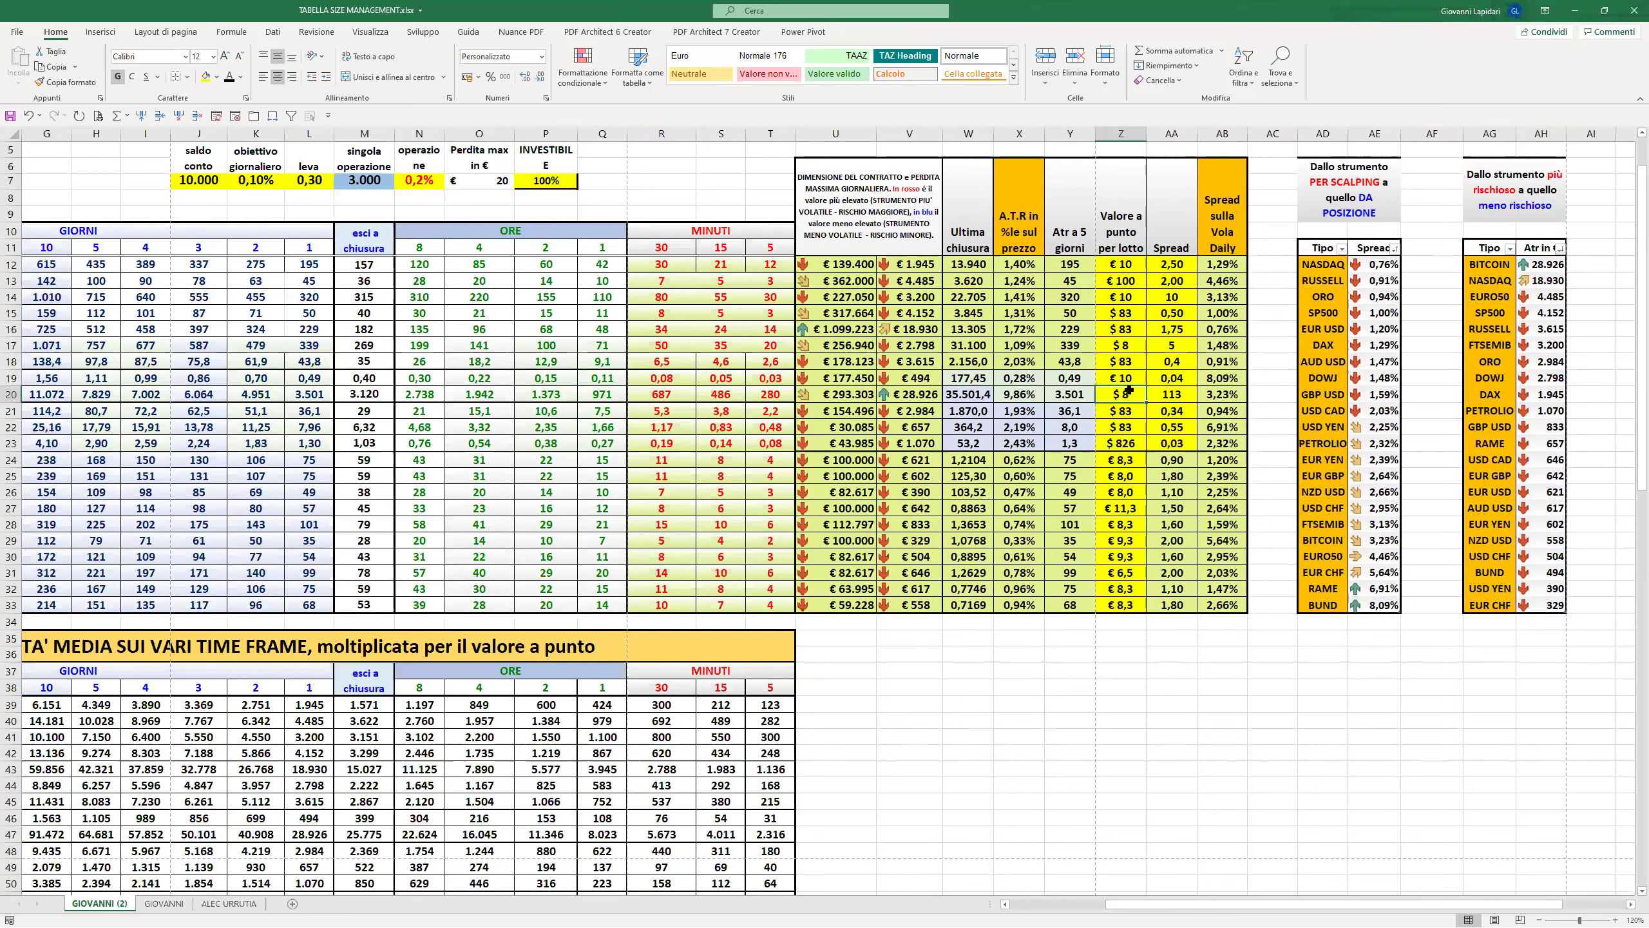
{"action": "left_click", "coordinate": [870, 394]}
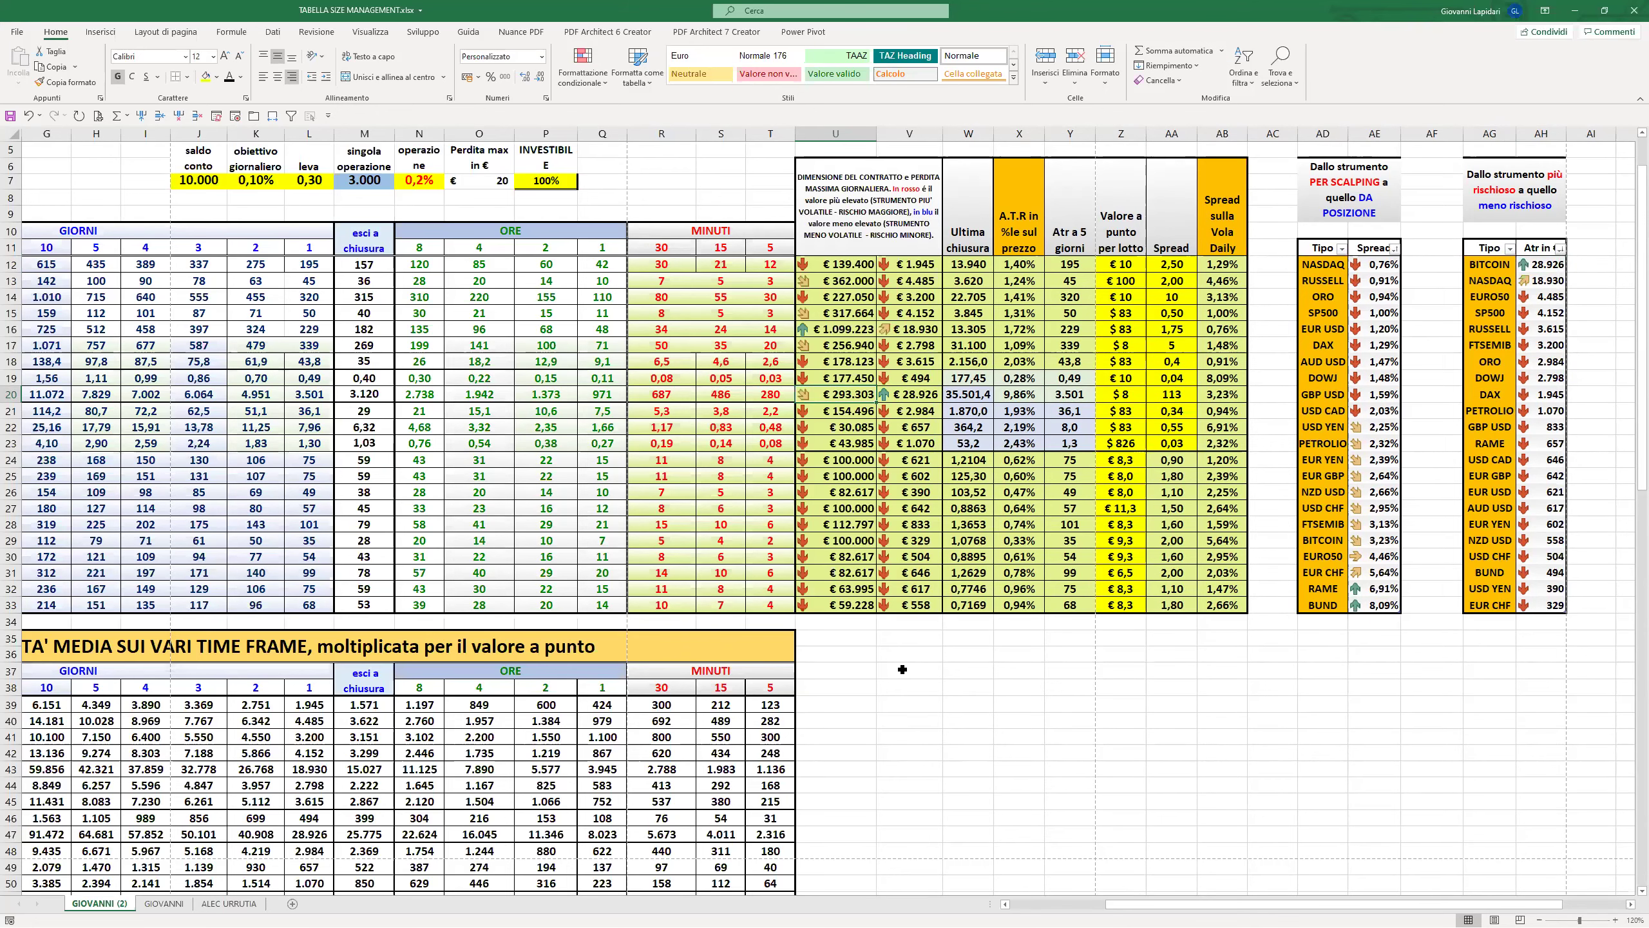
Sort the risk ranking by ATR in euros from smallest to largest, and restore its largest-to-smallest order.
{"action": "left_click_drag", "start_coordinate": [1396, 911], "coordinate": [1442, 906]}
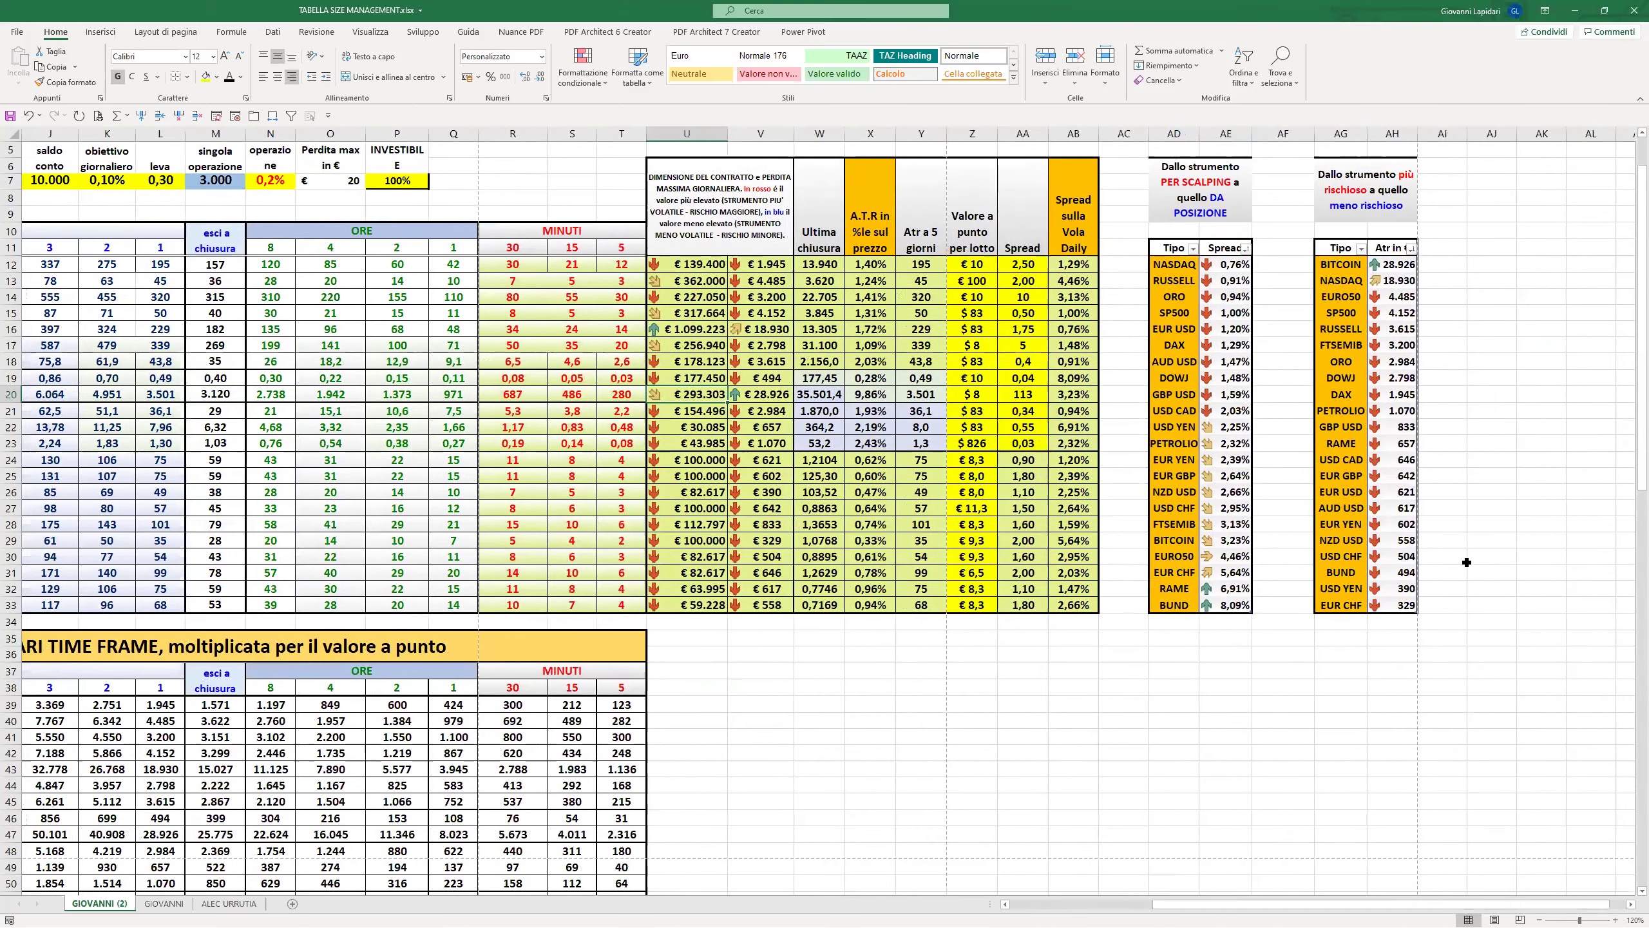
{"action": "left_click", "coordinate": [1397, 263]}
{"action": "left_click_drag", "start_coordinate": [1397, 280], "coordinate": [1405, 606]}
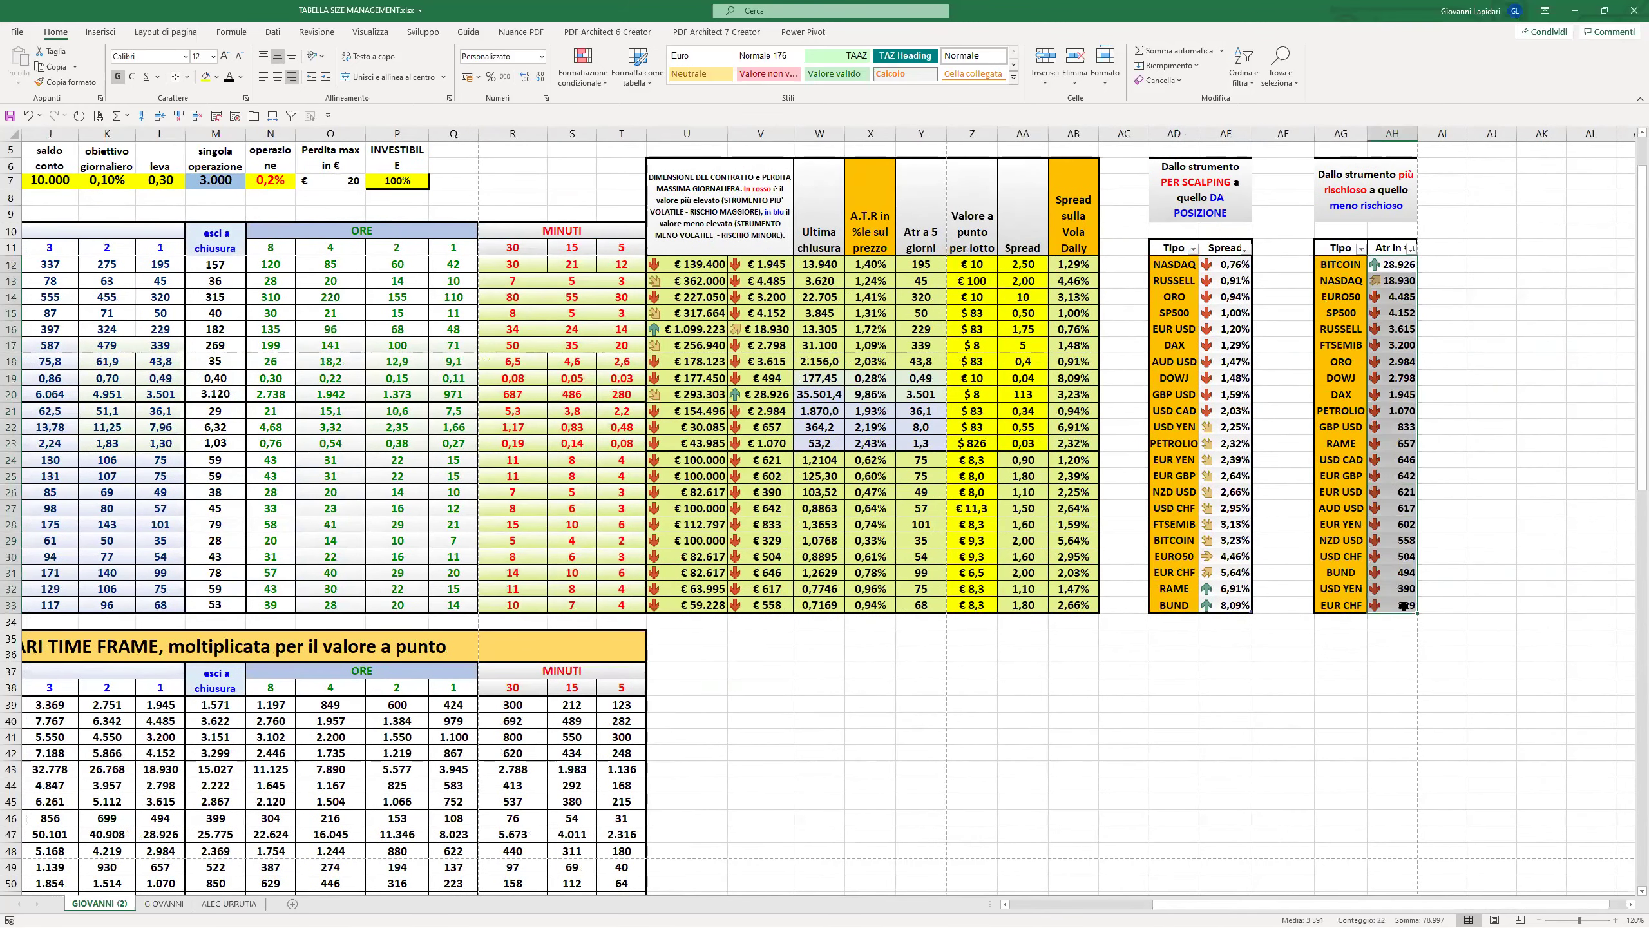
{"action": "left_click", "coordinate": [1411, 248]}
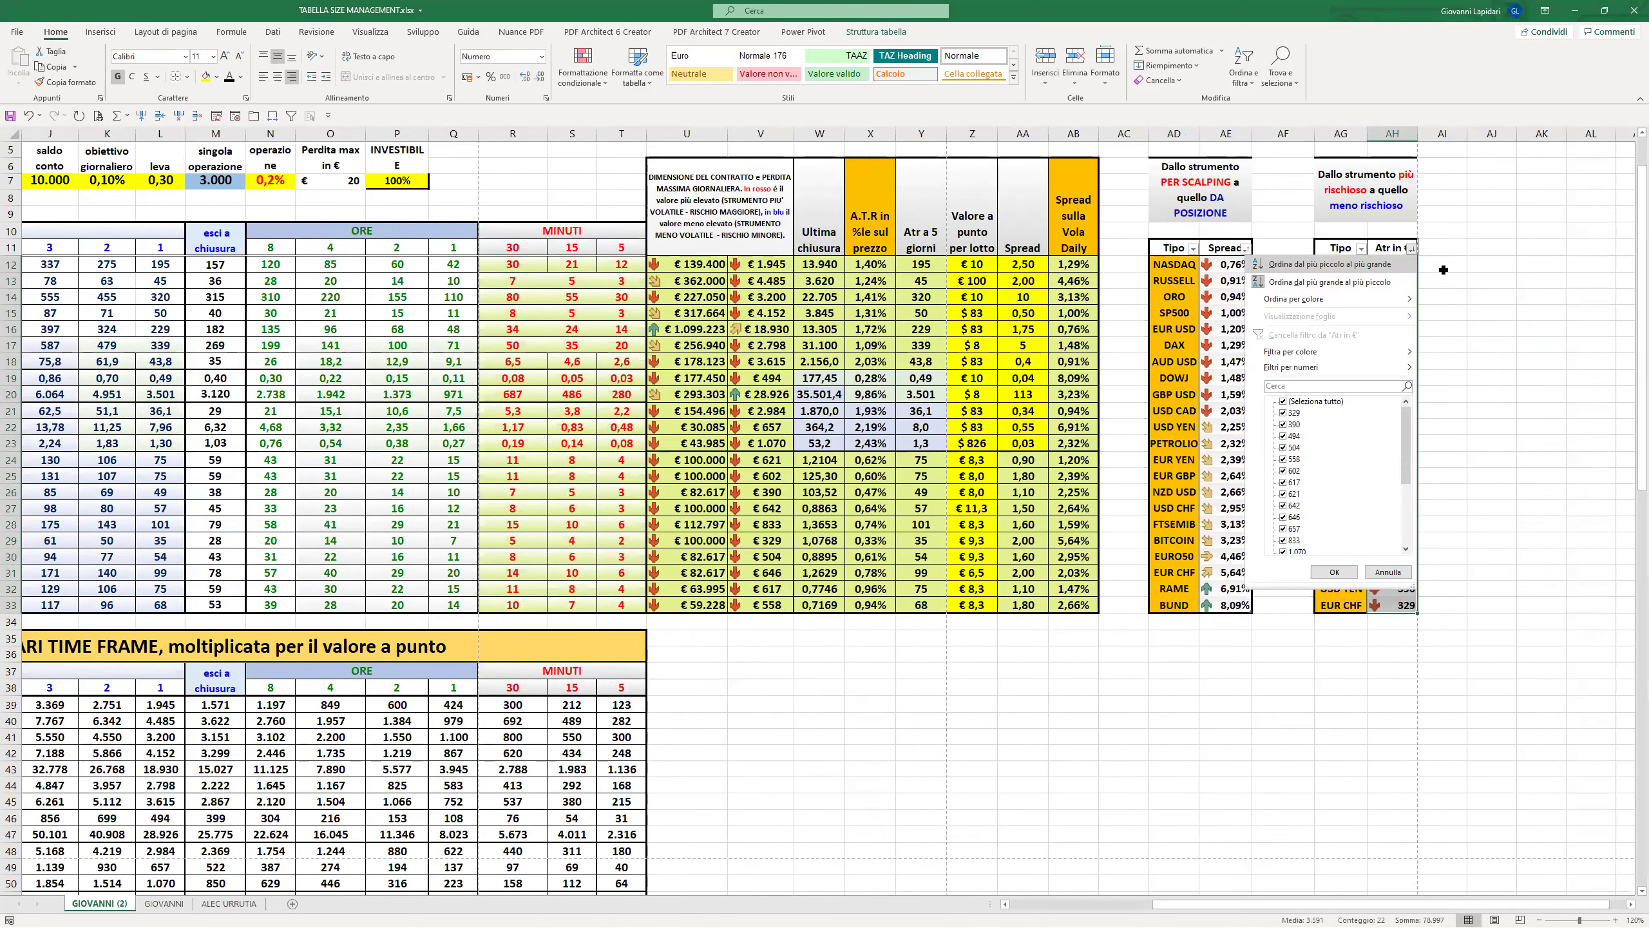
{"action": "left_click", "coordinate": [1355, 265]}
{"action": "left_click", "coordinate": [1411, 248]}
{"action": "key", "text": "Escape"}
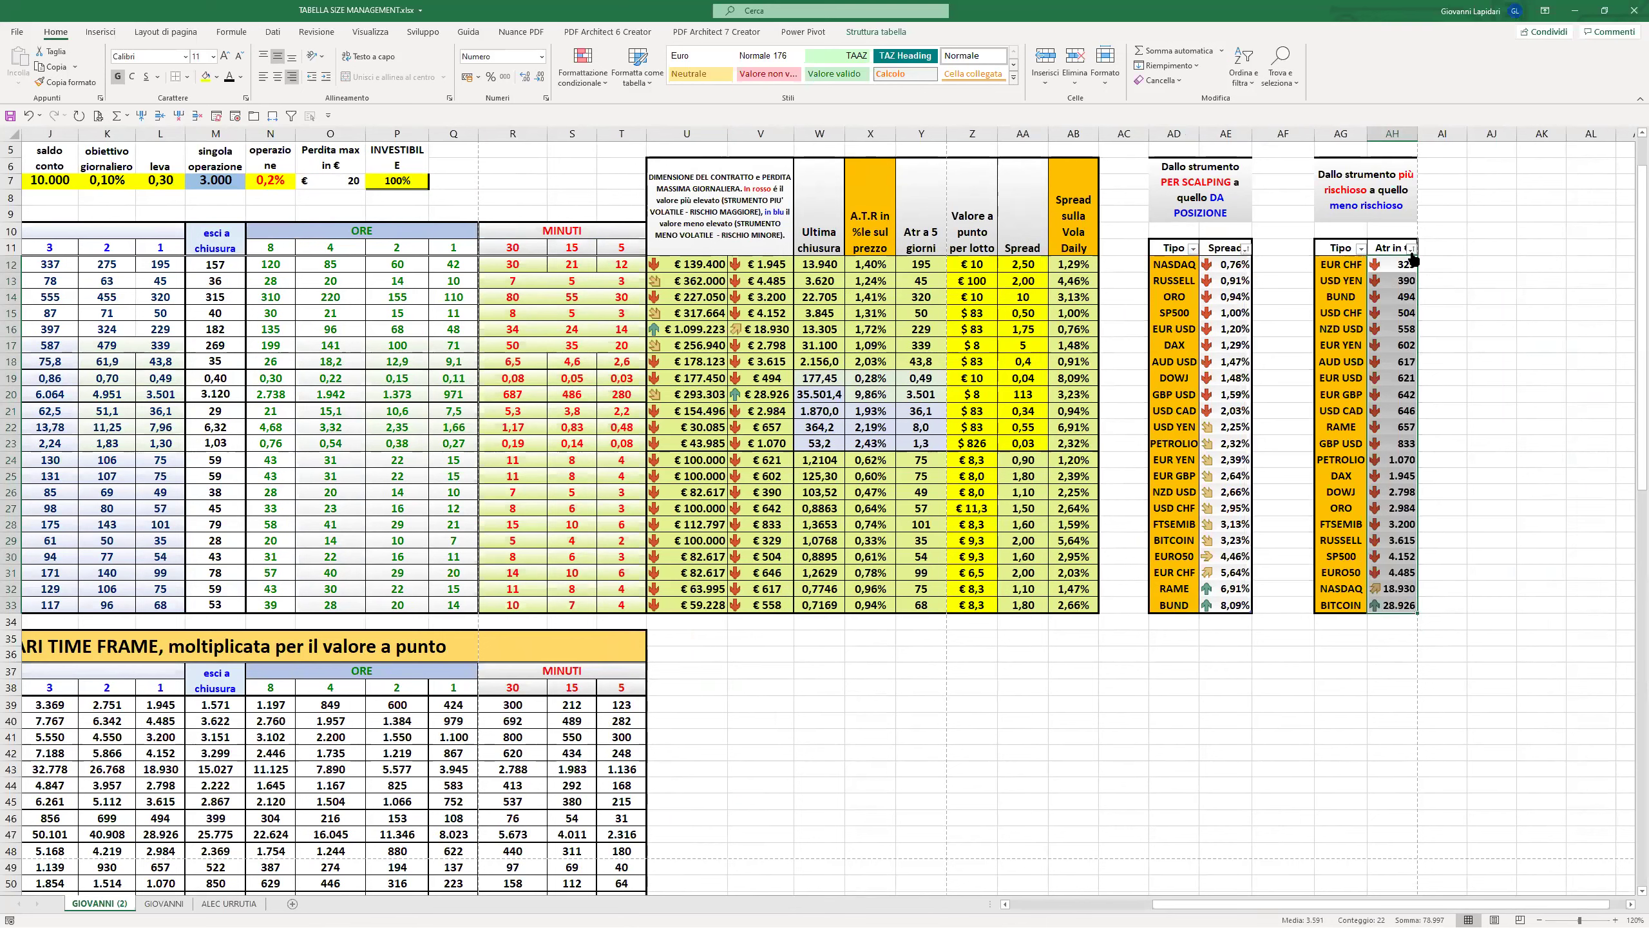
{"action": "left_click", "coordinate": [1411, 248]}
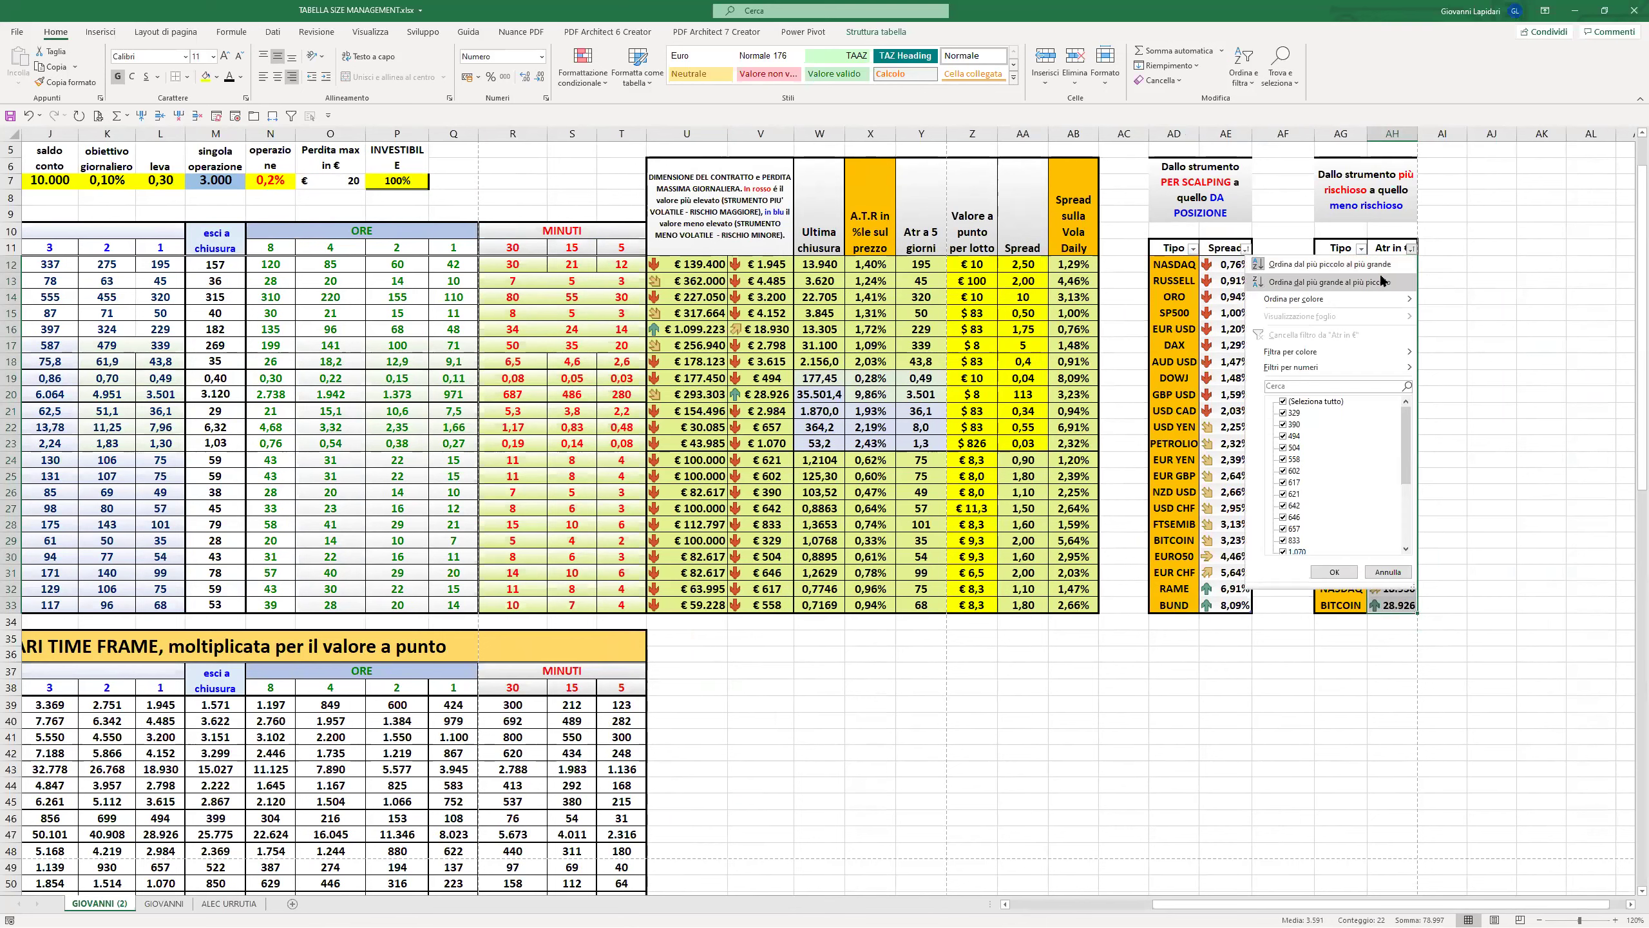
{"action": "left_click", "coordinate": [1337, 284]}
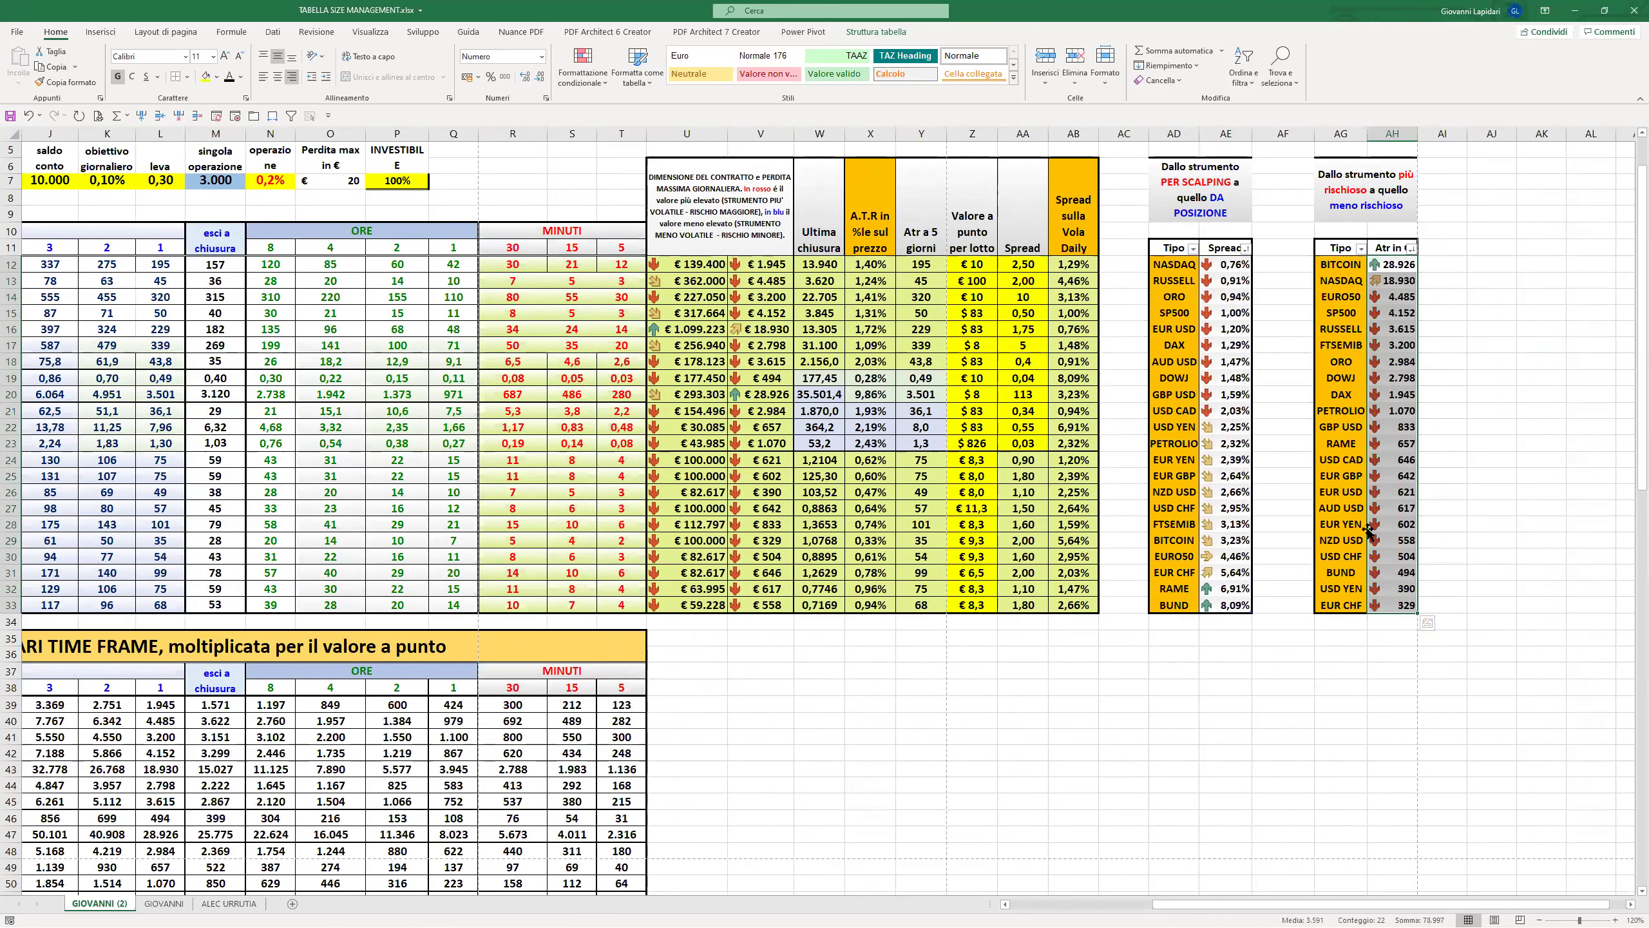
Examine the ATR amounts in the risk ranking from EUR CHF up to EUR YEN, and that of BITCOIN.
{"action": "left_click_drag", "start_coordinate": [1393, 601], "coordinate": [1385, 524]}
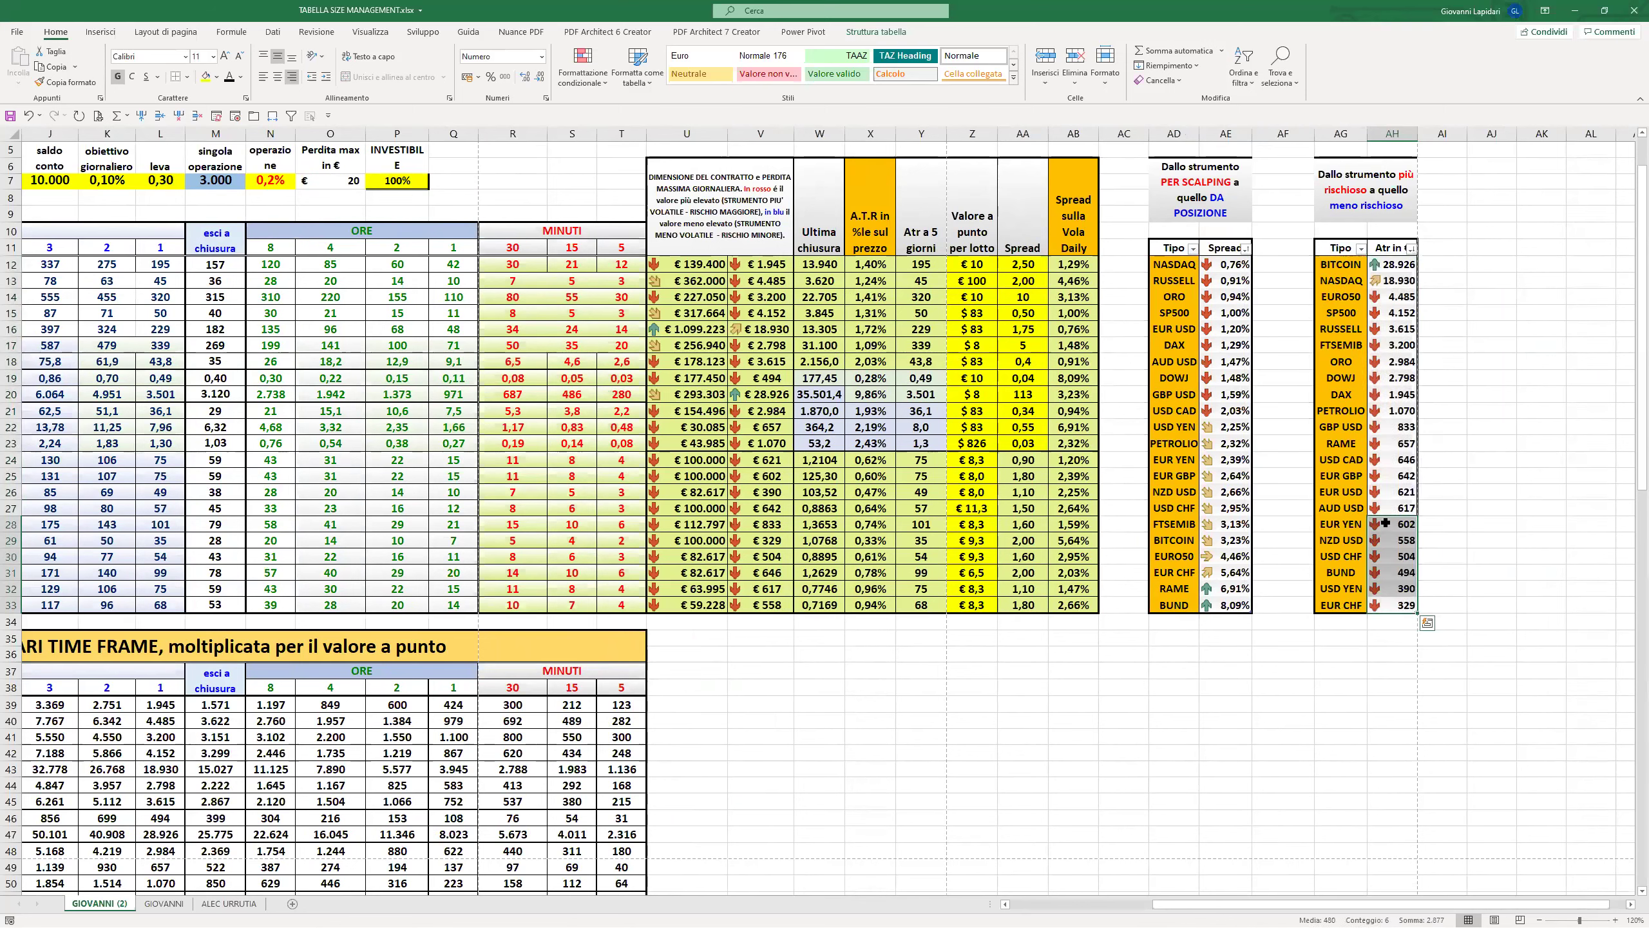
{"action": "left_click", "coordinate": [1408, 267]}
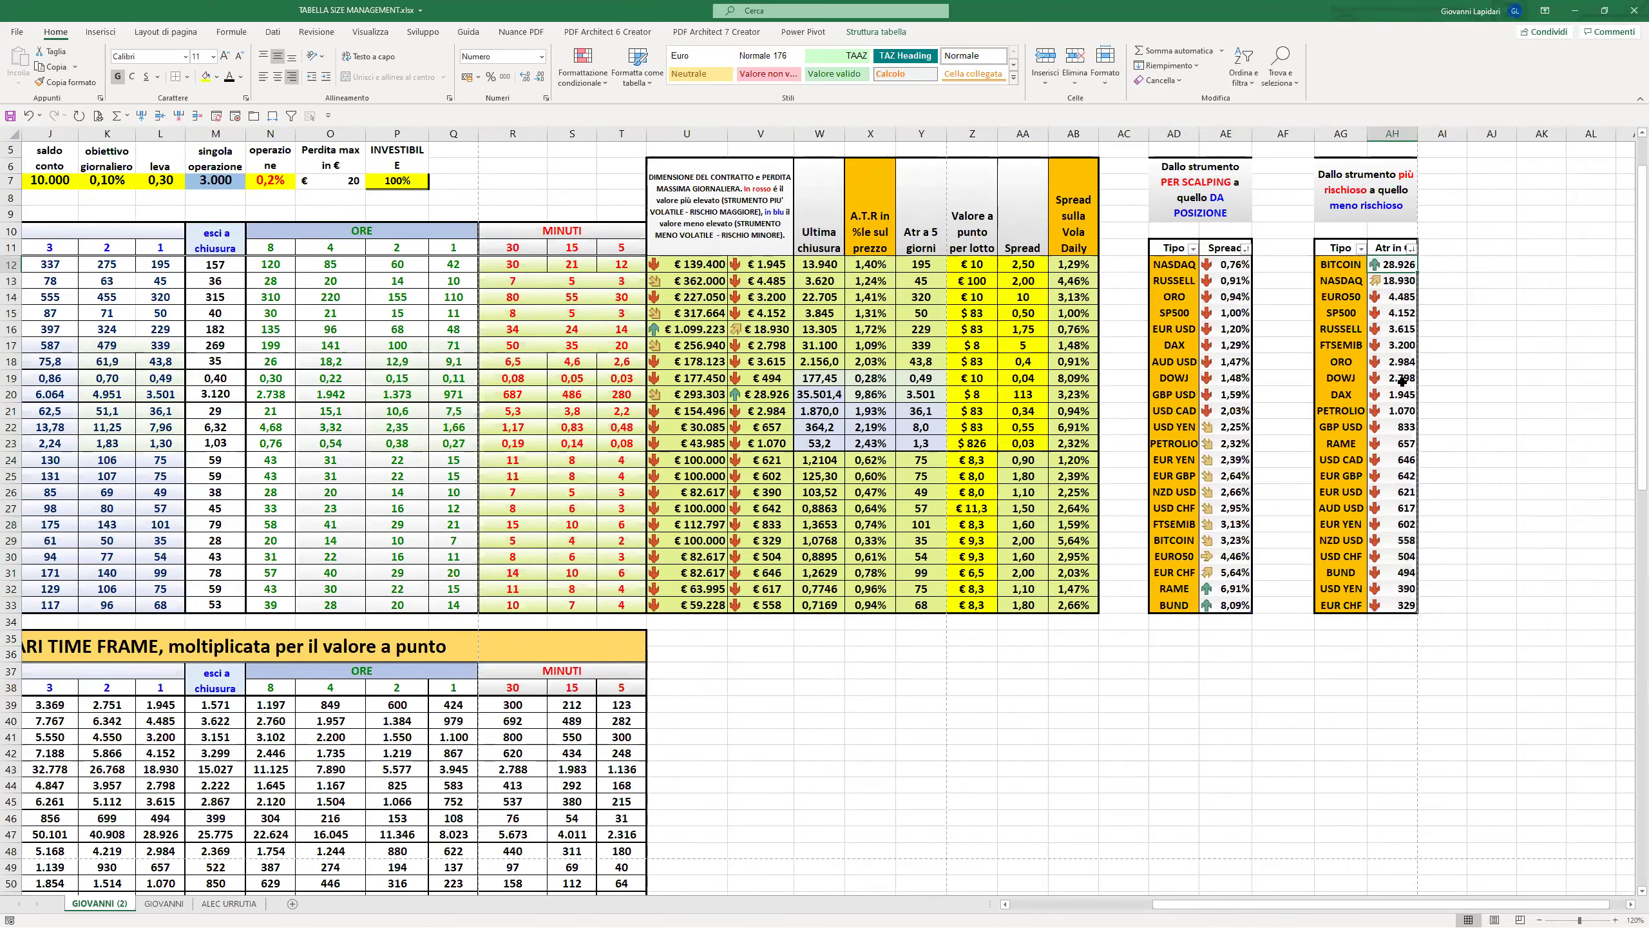
Compare DAX's 15-minute average volatility in points with its monetary value in the volatility-times-point-value table.
{"action": "left_click_drag", "start_coordinate": [1477, 909], "coordinate": [1319, 911]}
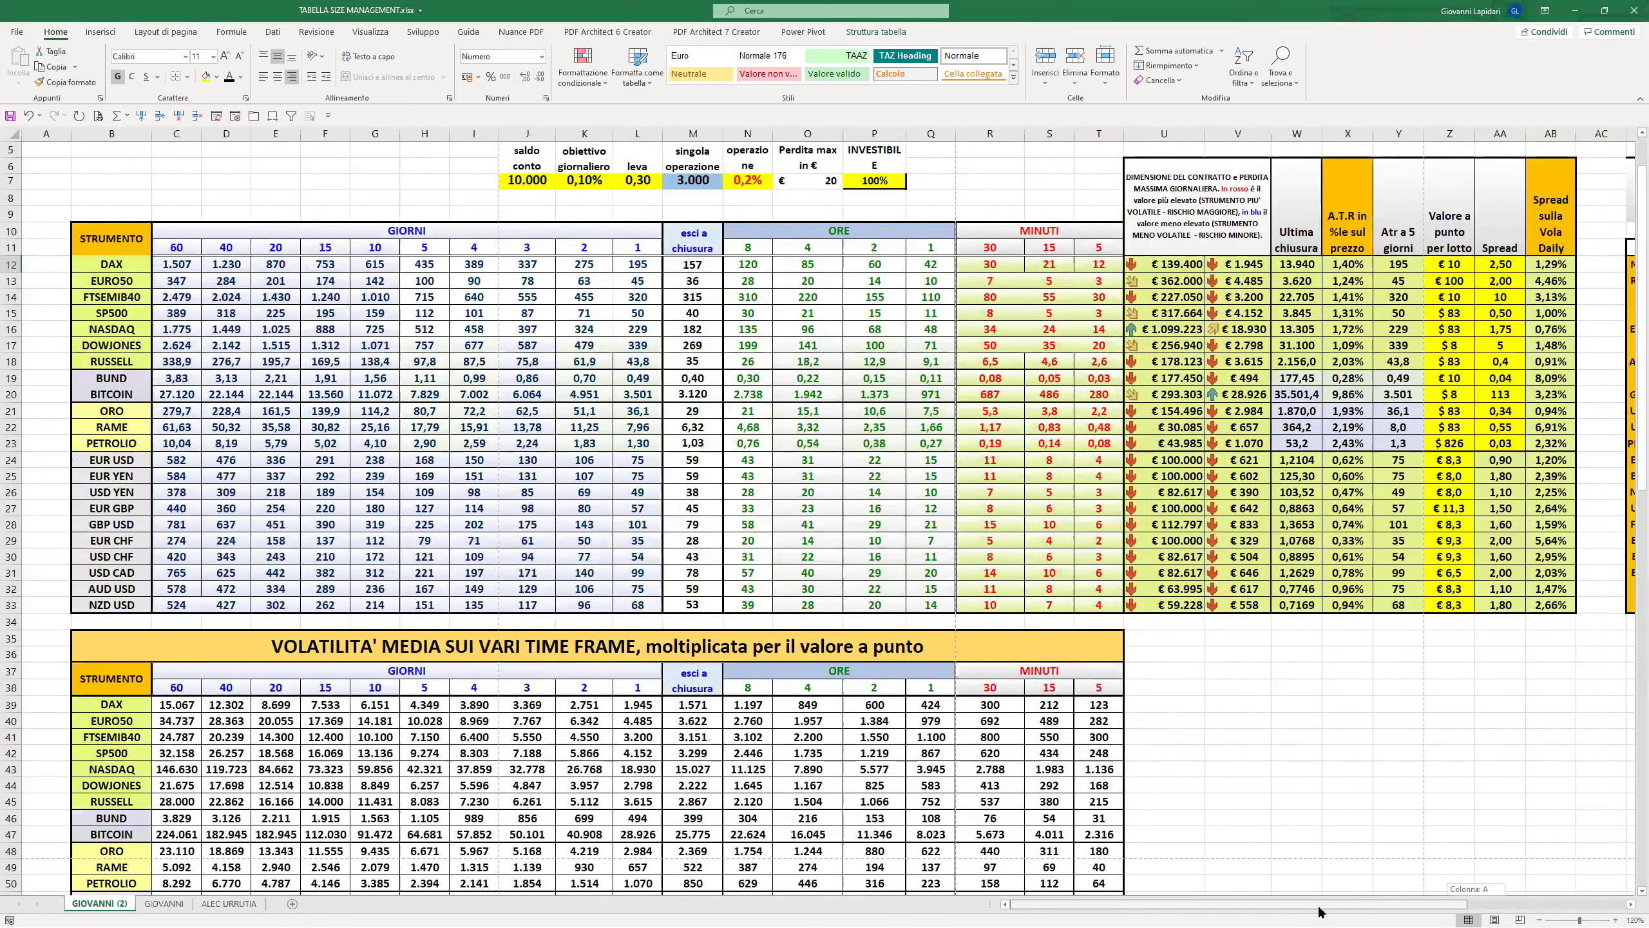
{"action": "scroll", "coordinate": [1000, 683], "scroll_direction": "down", "scroll_amount": 6}
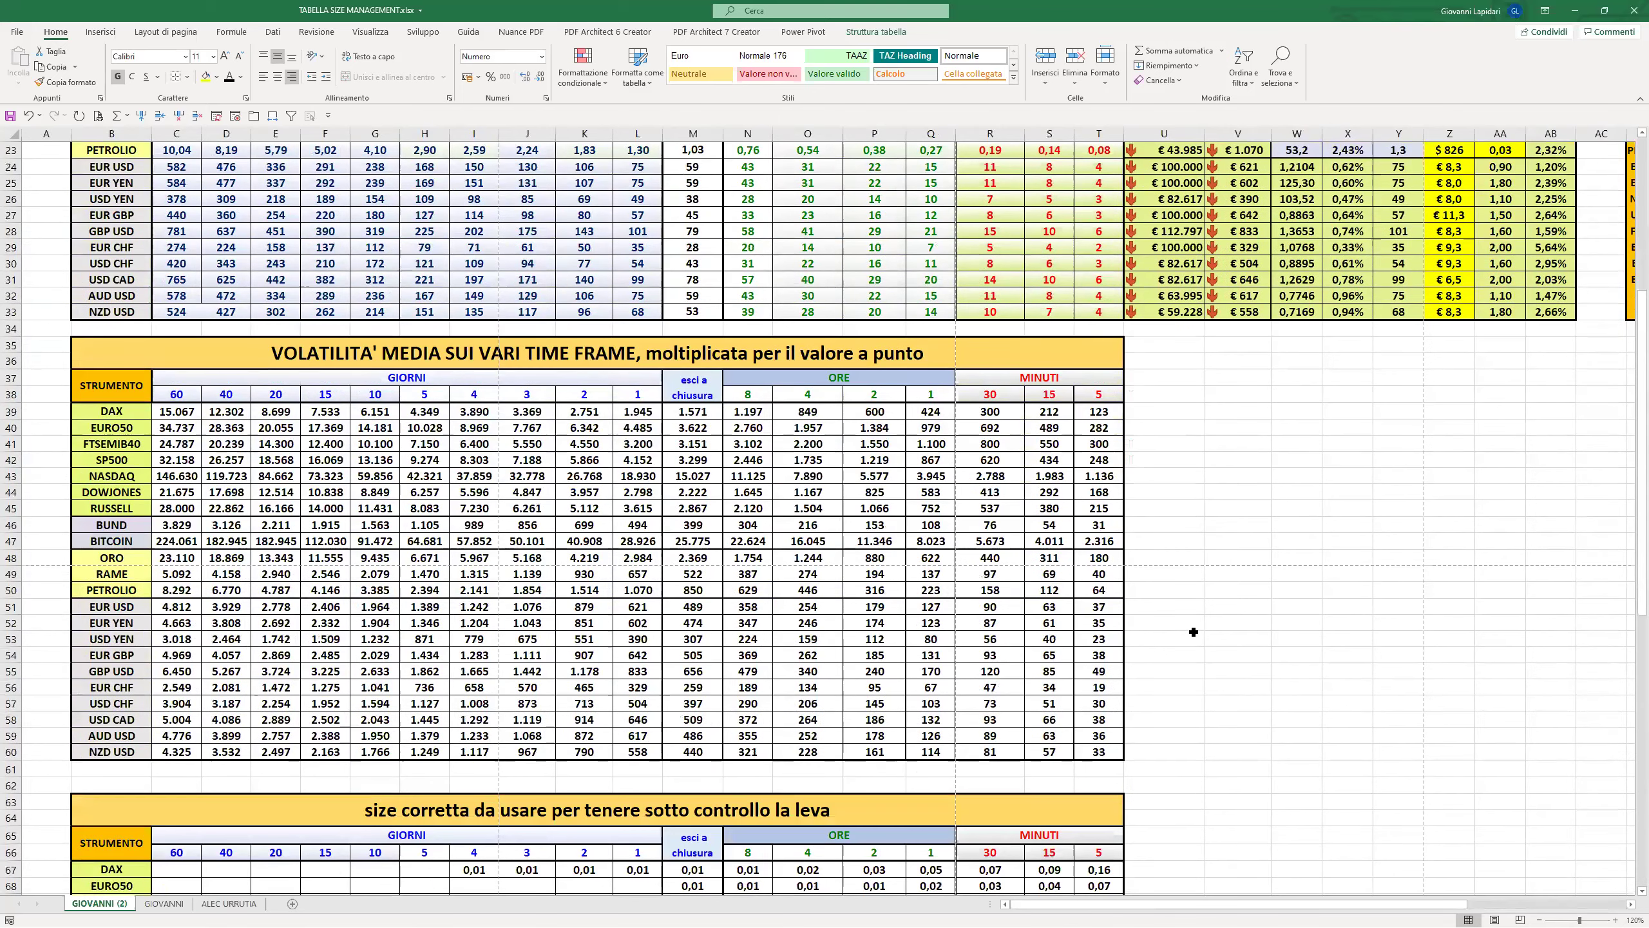
{"action": "left_click", "coordinate": [703, 411]}
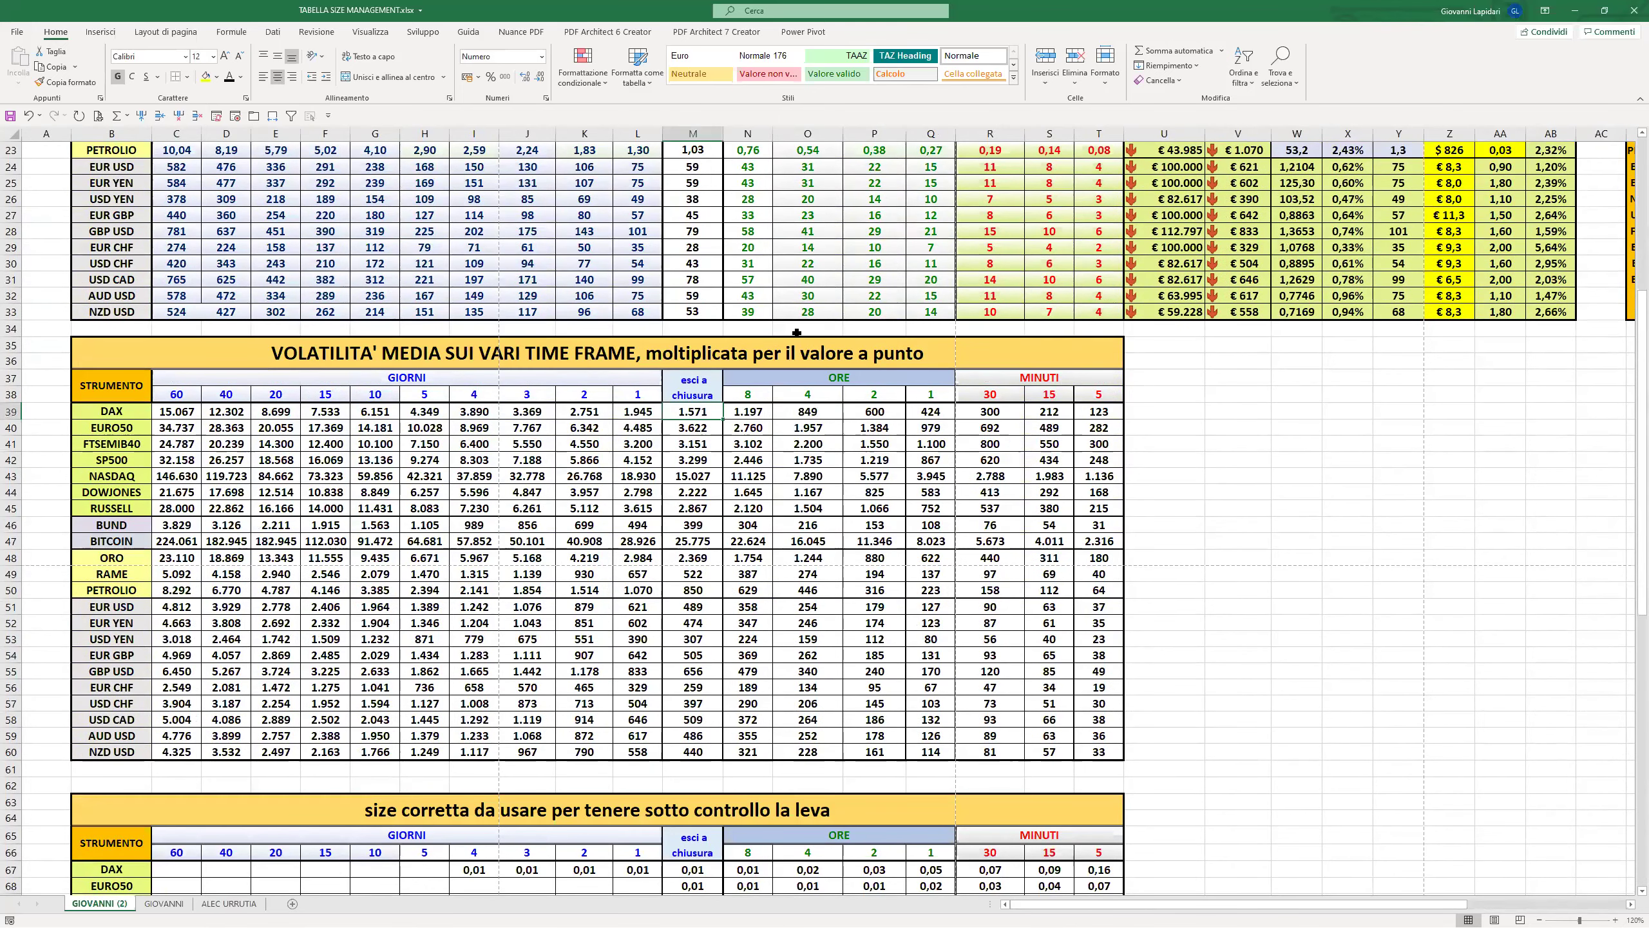
{"action": "scroll", "coordinate": [842, 337], "scroll_direction": "up", "scroll_amount": 6}
{"action": "scroll", "coordinate": [842, 336], "scroll_direction": "up", "scroll_amount": 1}
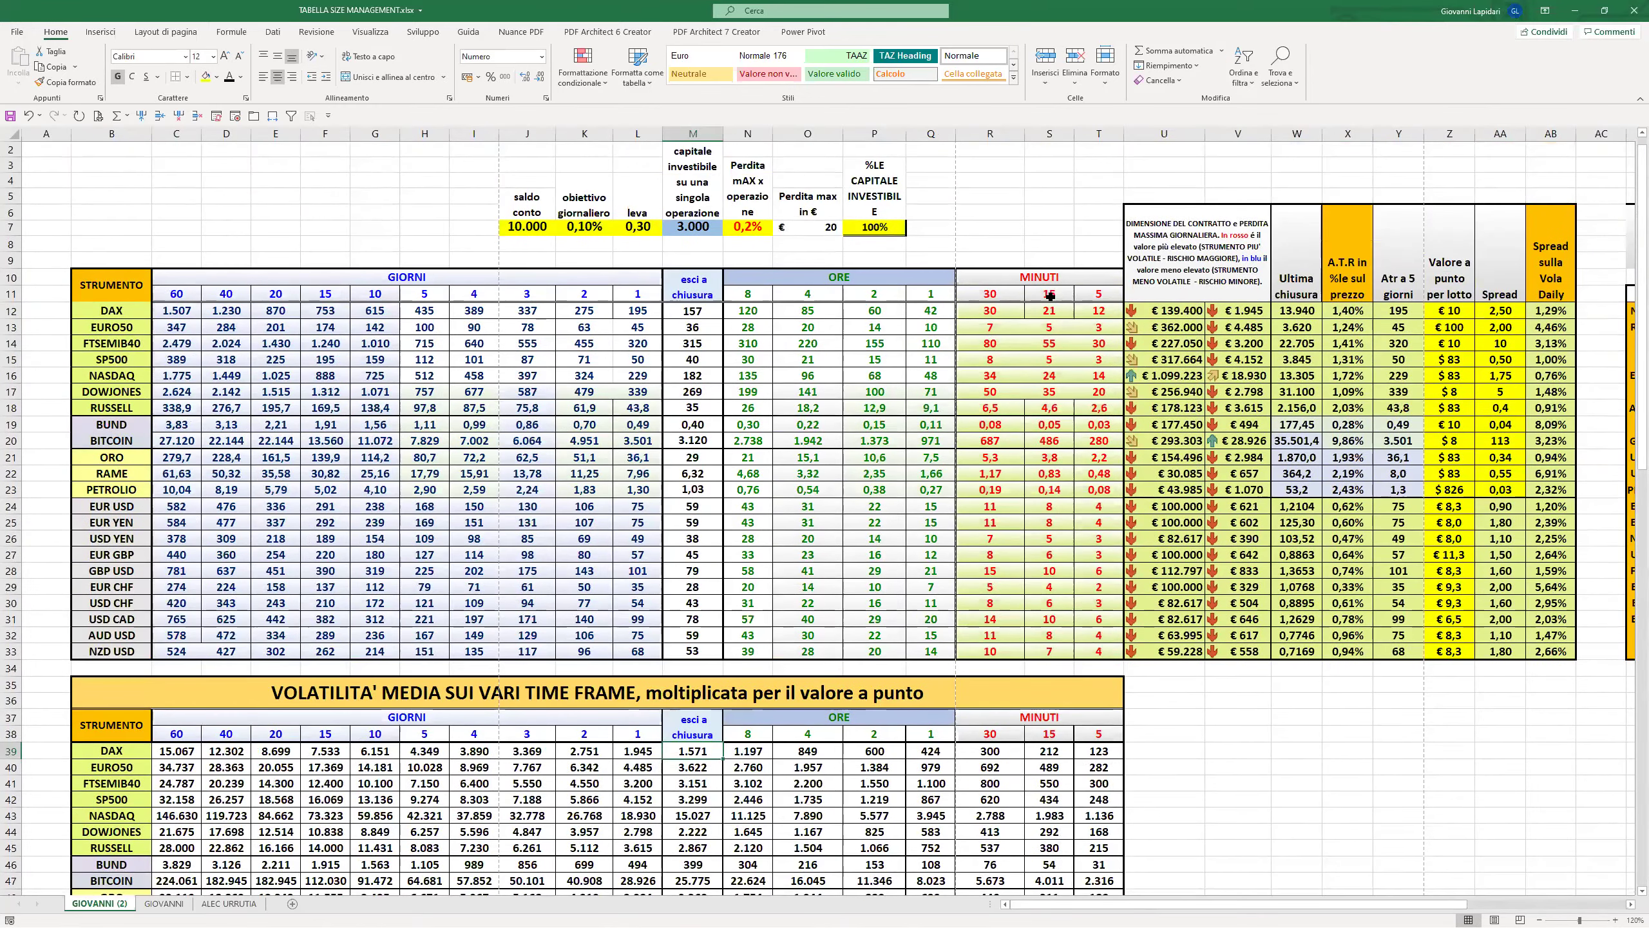
{"action": "left_click", "coordinate": [1050, 311]}
{"action": "scroll", "coordinate": [1060, 320], "scroll_direction": "down", "scroll_amount": 7}
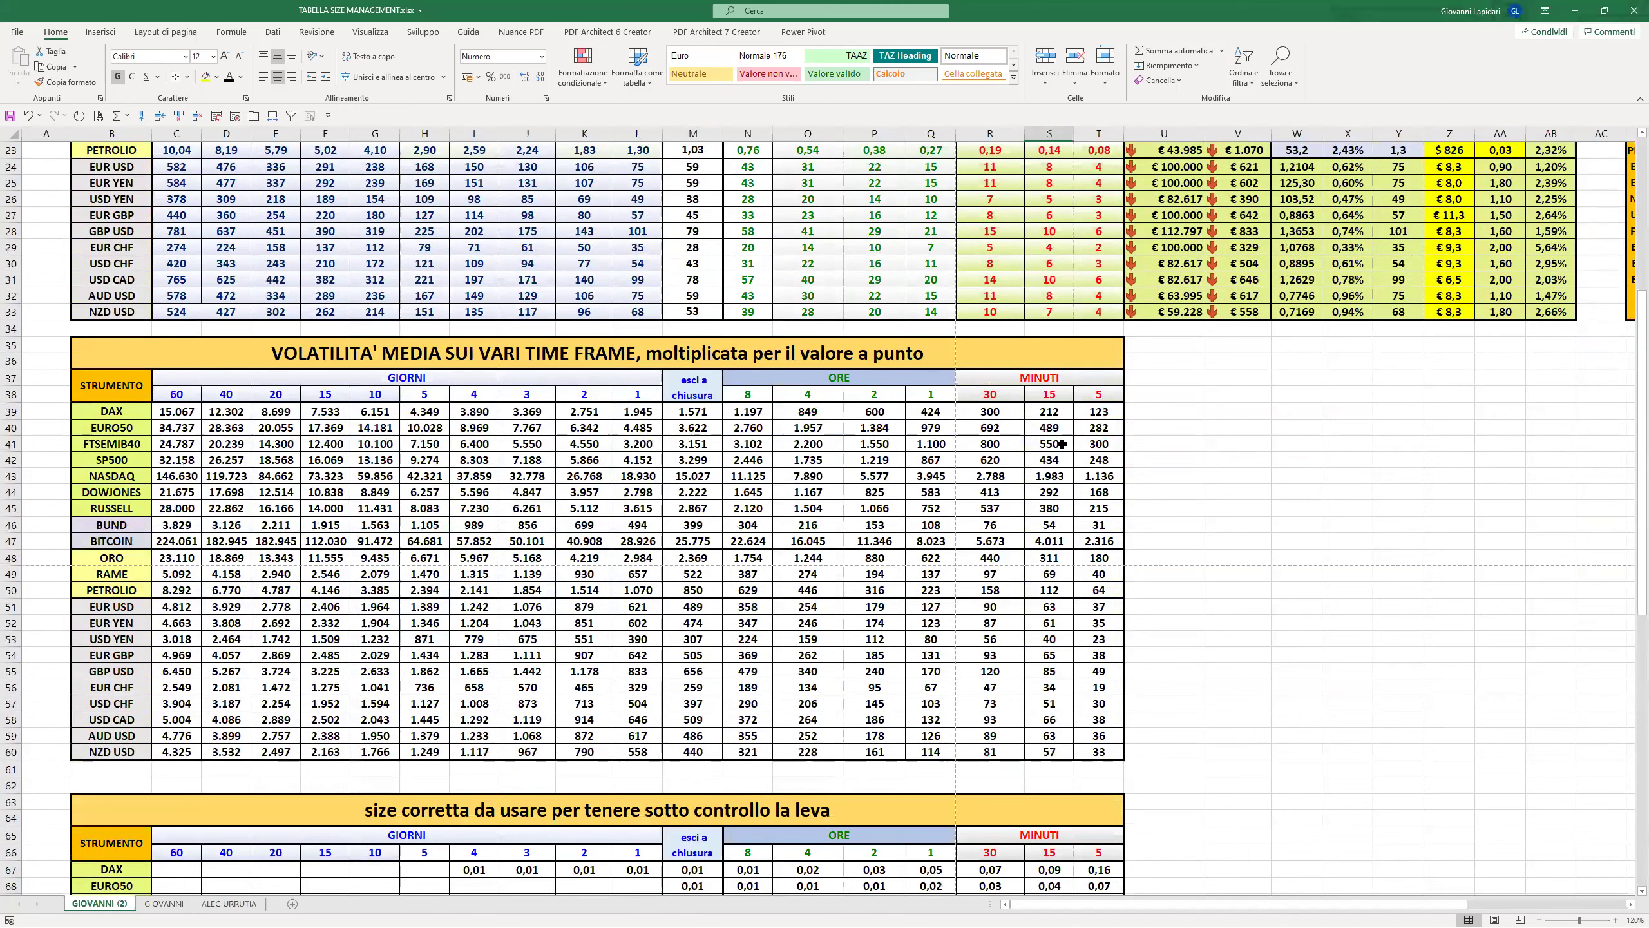
{"action": "left_click", "coordinate": [1052, 413]}
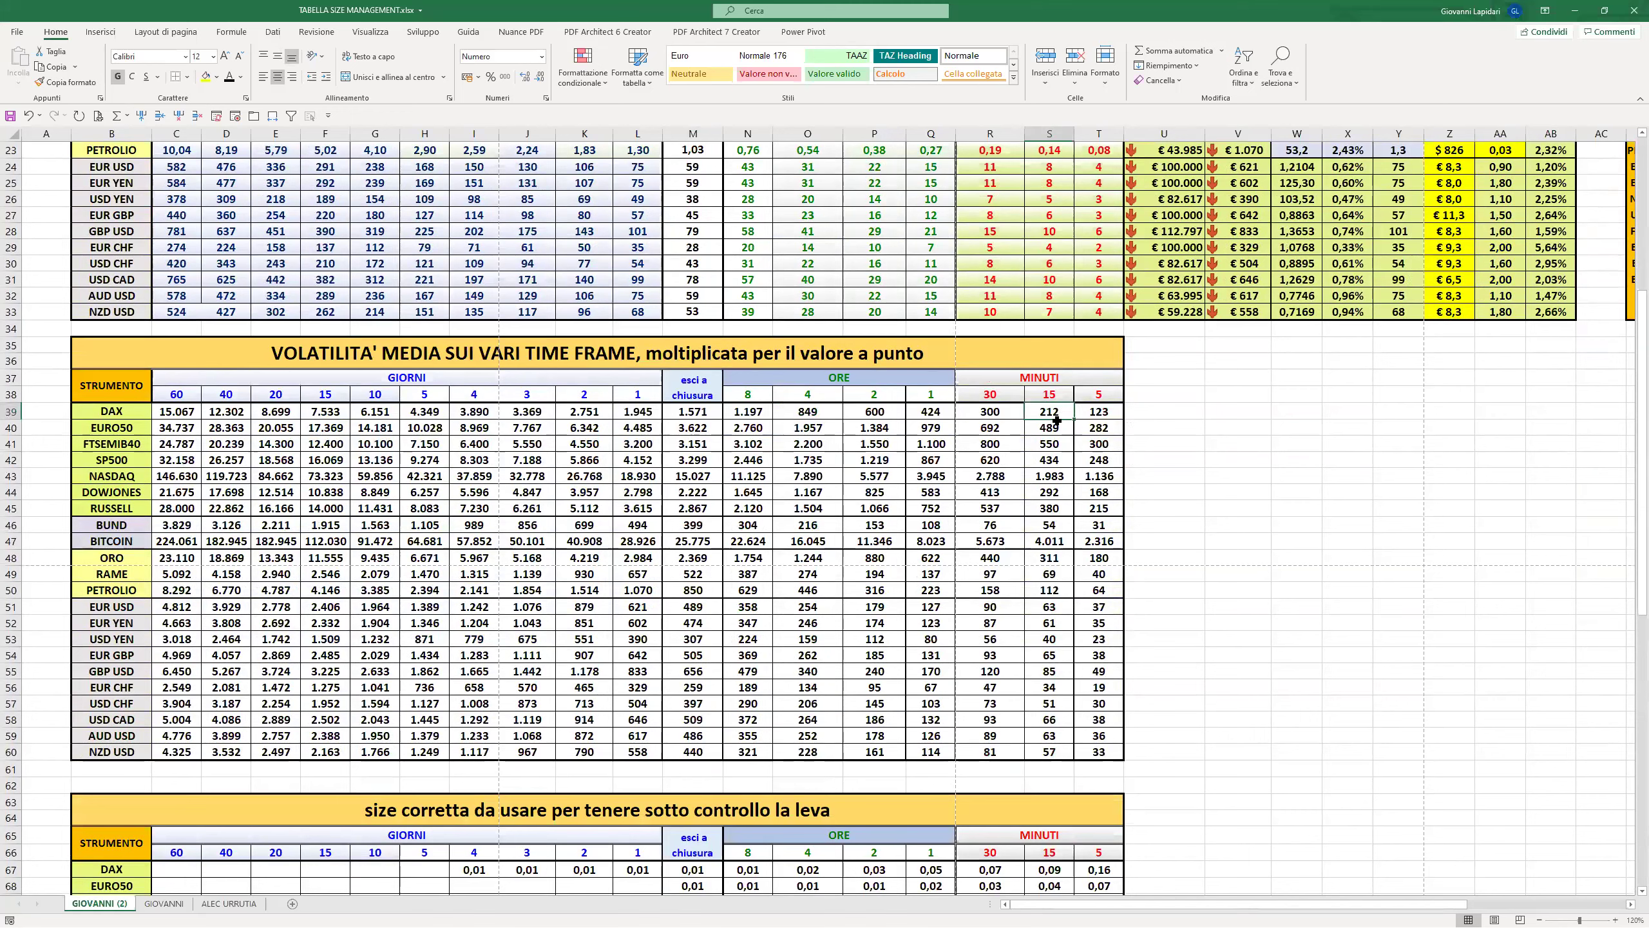
Examine DAX's monetary volatility across every time frame, from 30 minutes back to 60 days.
{"action": "key", "text": "Left"}
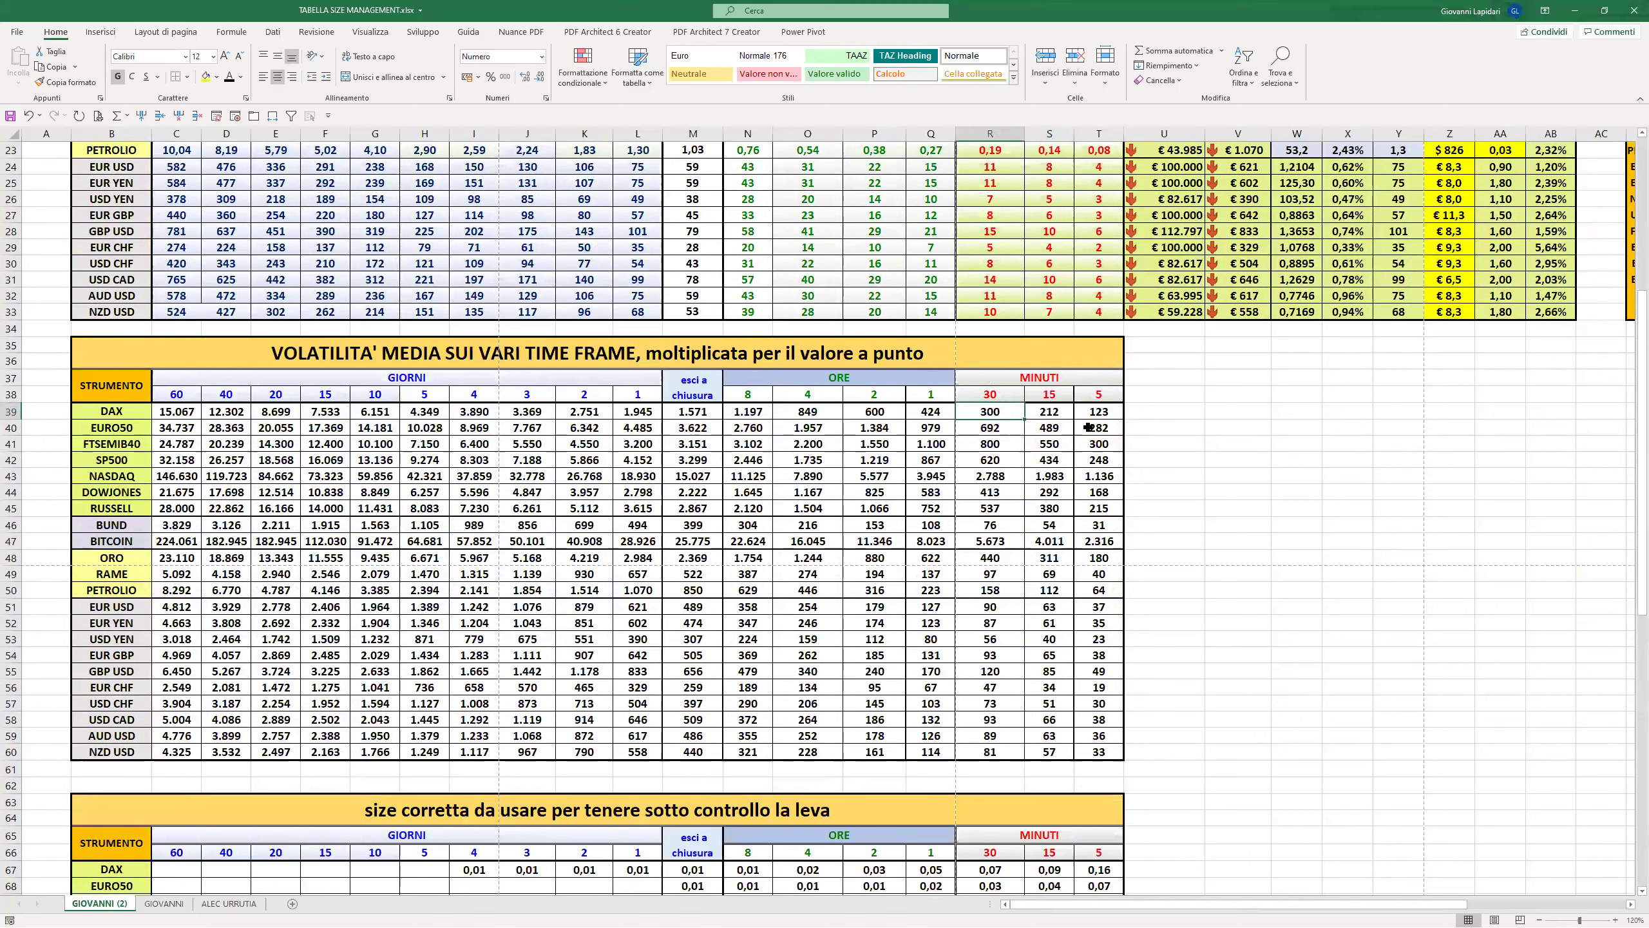
{"action": "key", "text": "Left"}
{"action": "key", "text": "Left"}
{"action": "key", "text": "Left"}
{"action": "key", "text": "Left"}
{"action": "key", "text": "Left"}
{"action": "key", "text": "Left"}
{"action": "key", "text": "Left"}
{"action": "key", "text": "Left"}
{"action": "key", "text": "Left"}
{"action": "key", "text": "Left"}
{"action": "key", "text": "Left"}
{"action": "key", "text": "Left"}
{"action": "key", "text": "Left"}
{"action": "key", "text": "Left"}
{"action": "key", "text": "Left"}
{"action": "key", "text": "Left"}
{"action": "key", "text": "Right"}
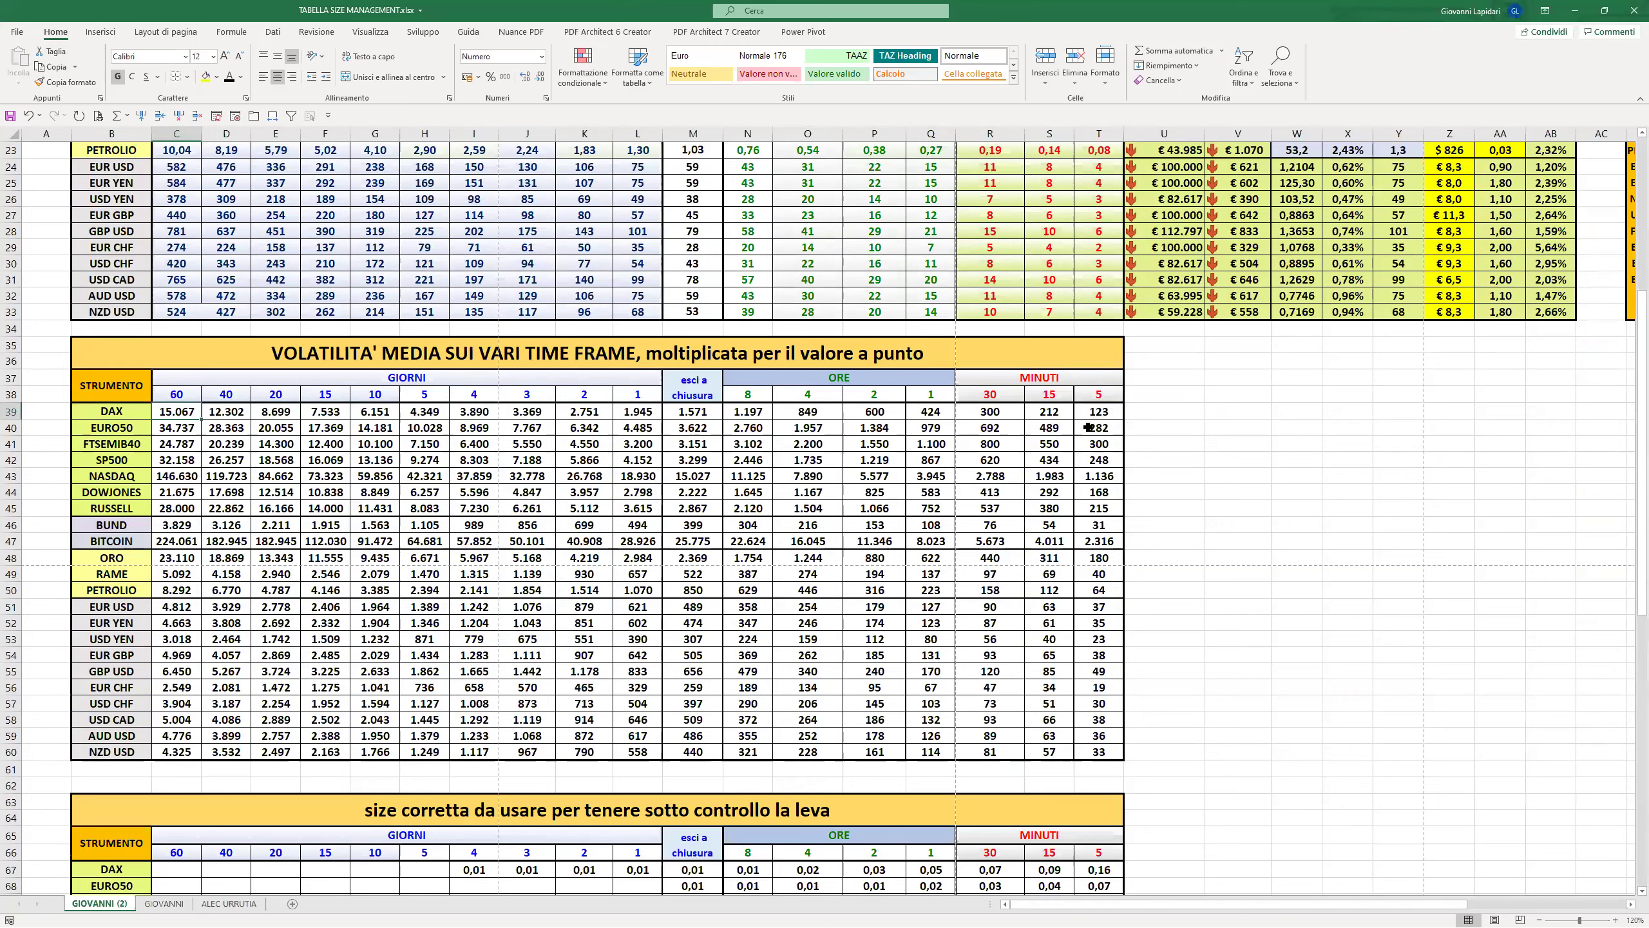
Review DAX's contract size, last close and value per point per lot in the upper table.
{"action": "scroll", "coordinate": [1089, 428], "scroll_direction": "up", "scroll_amount": 7}
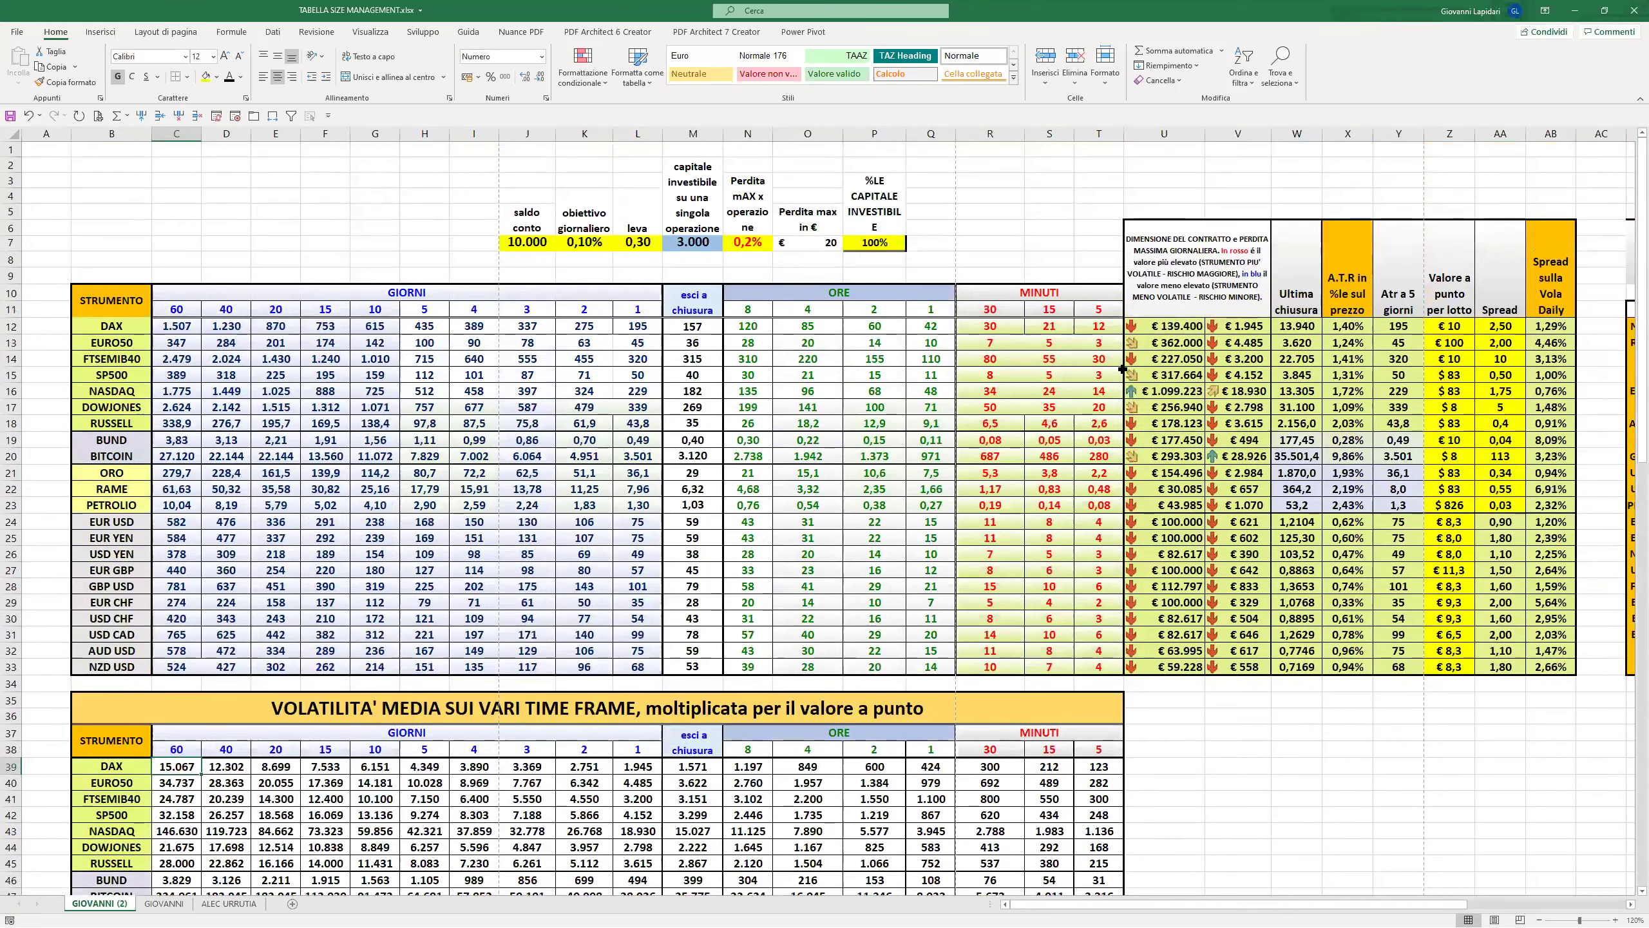
{"action": "left_click", "coordinate": [1165, 327]}
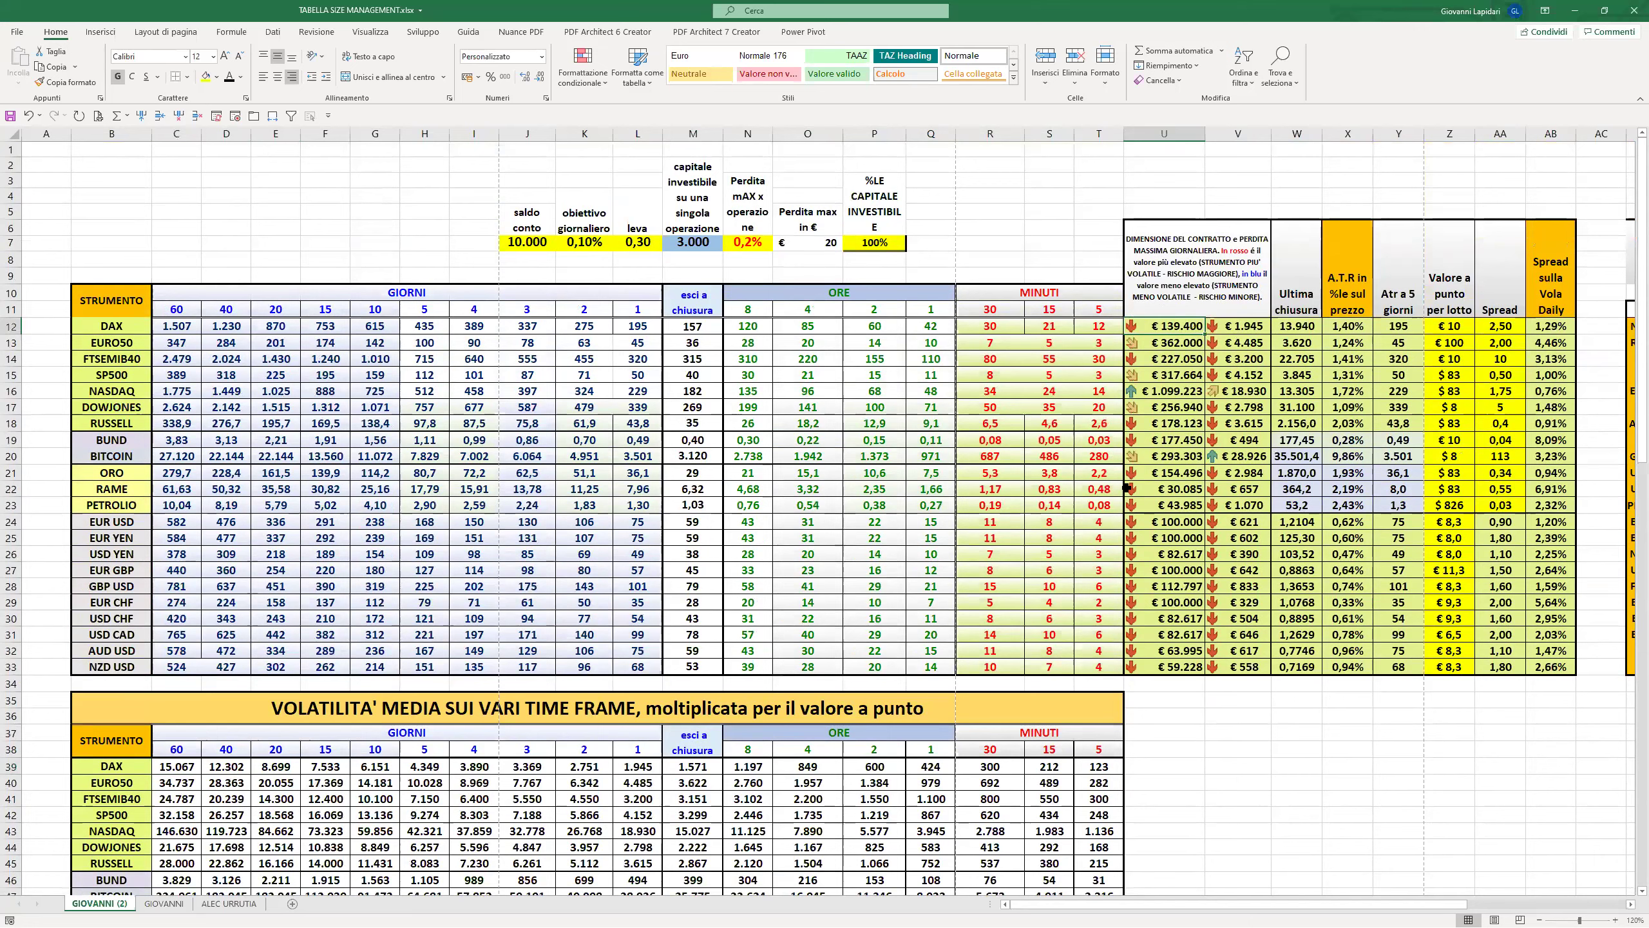
{"action": "left_click", "coordinate": [1450, 325]}
{"action": "left_click", "coordinate": [1310, 332]}
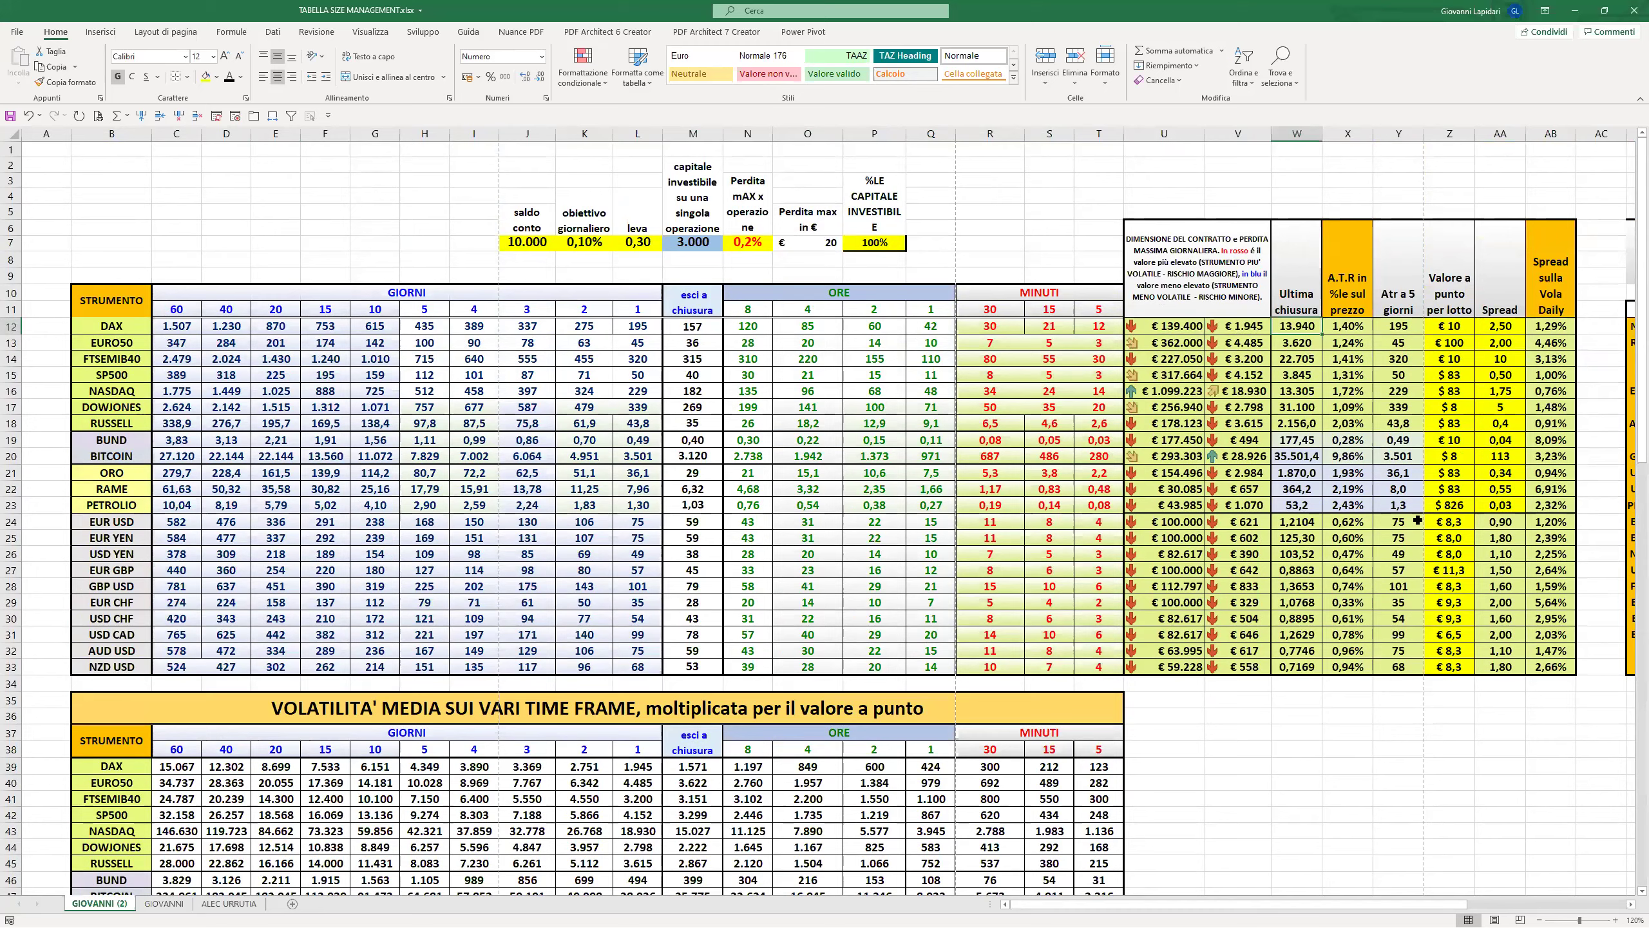
{"action": "left_click", "coordinate": [1445, 331]}
Compare DAX's 60-day volatility in points with its 60-day amount in the monetary volatility table.
{"action": "scroll", "coordinate": [971, 596], "scroll_direction": "down", "scroll_amount": 7}
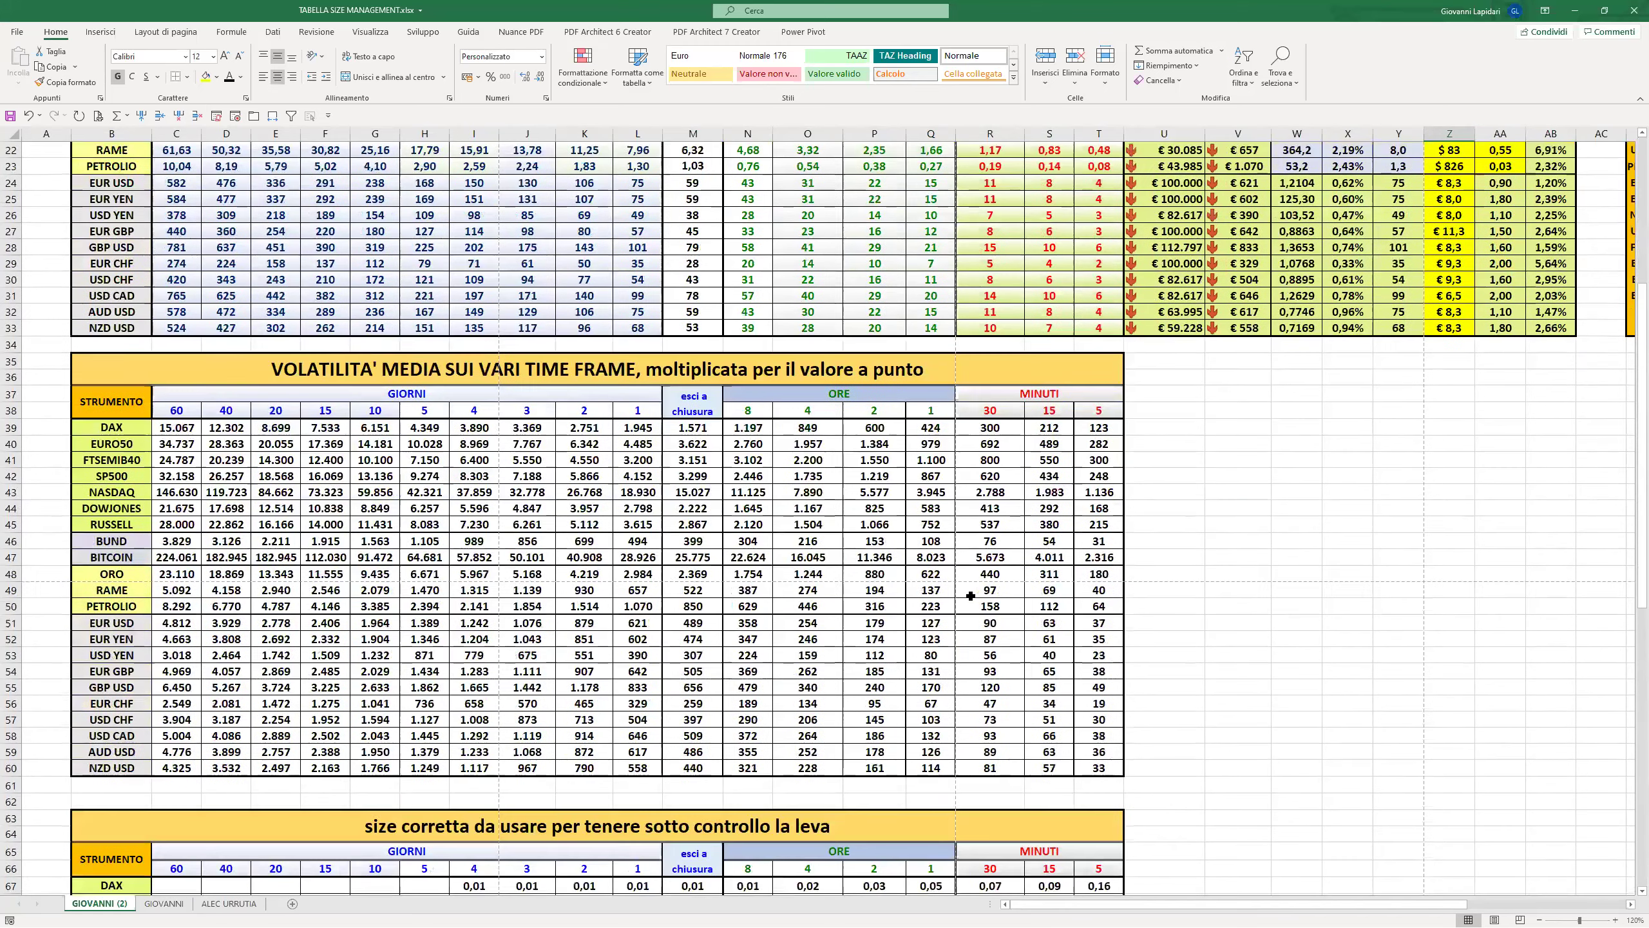
{"action": "scroll", "coordinate": [855, 601], "scroll_direction": "up", "scroll_amount": 4}
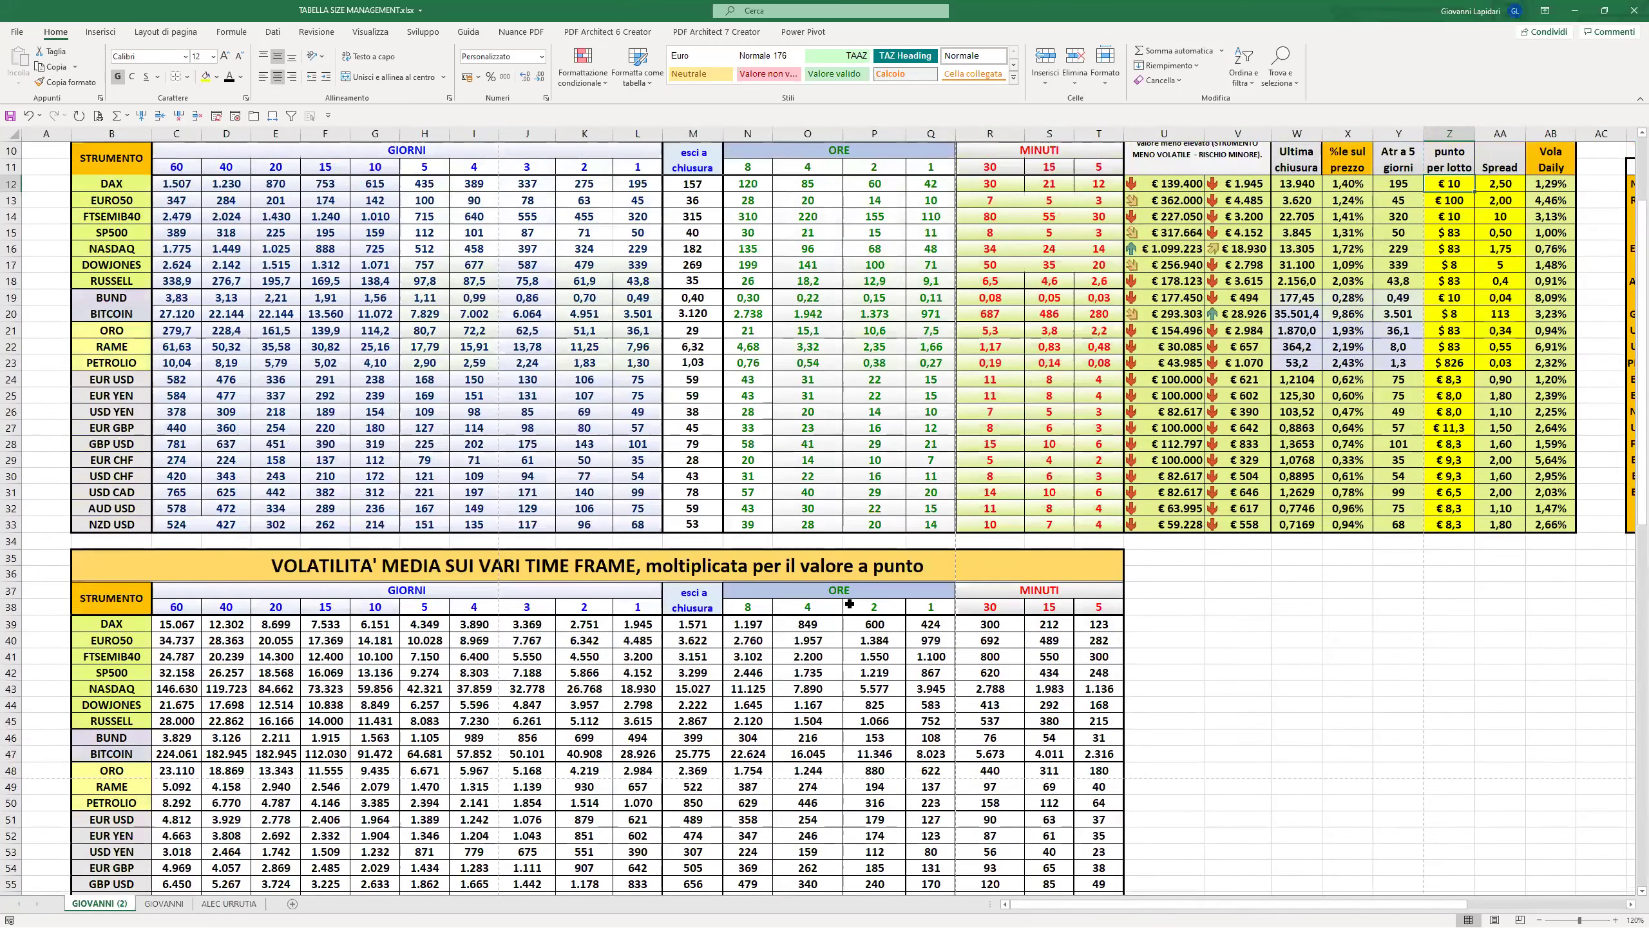
{"action": "left_click", "coordinate": [189, 188]}
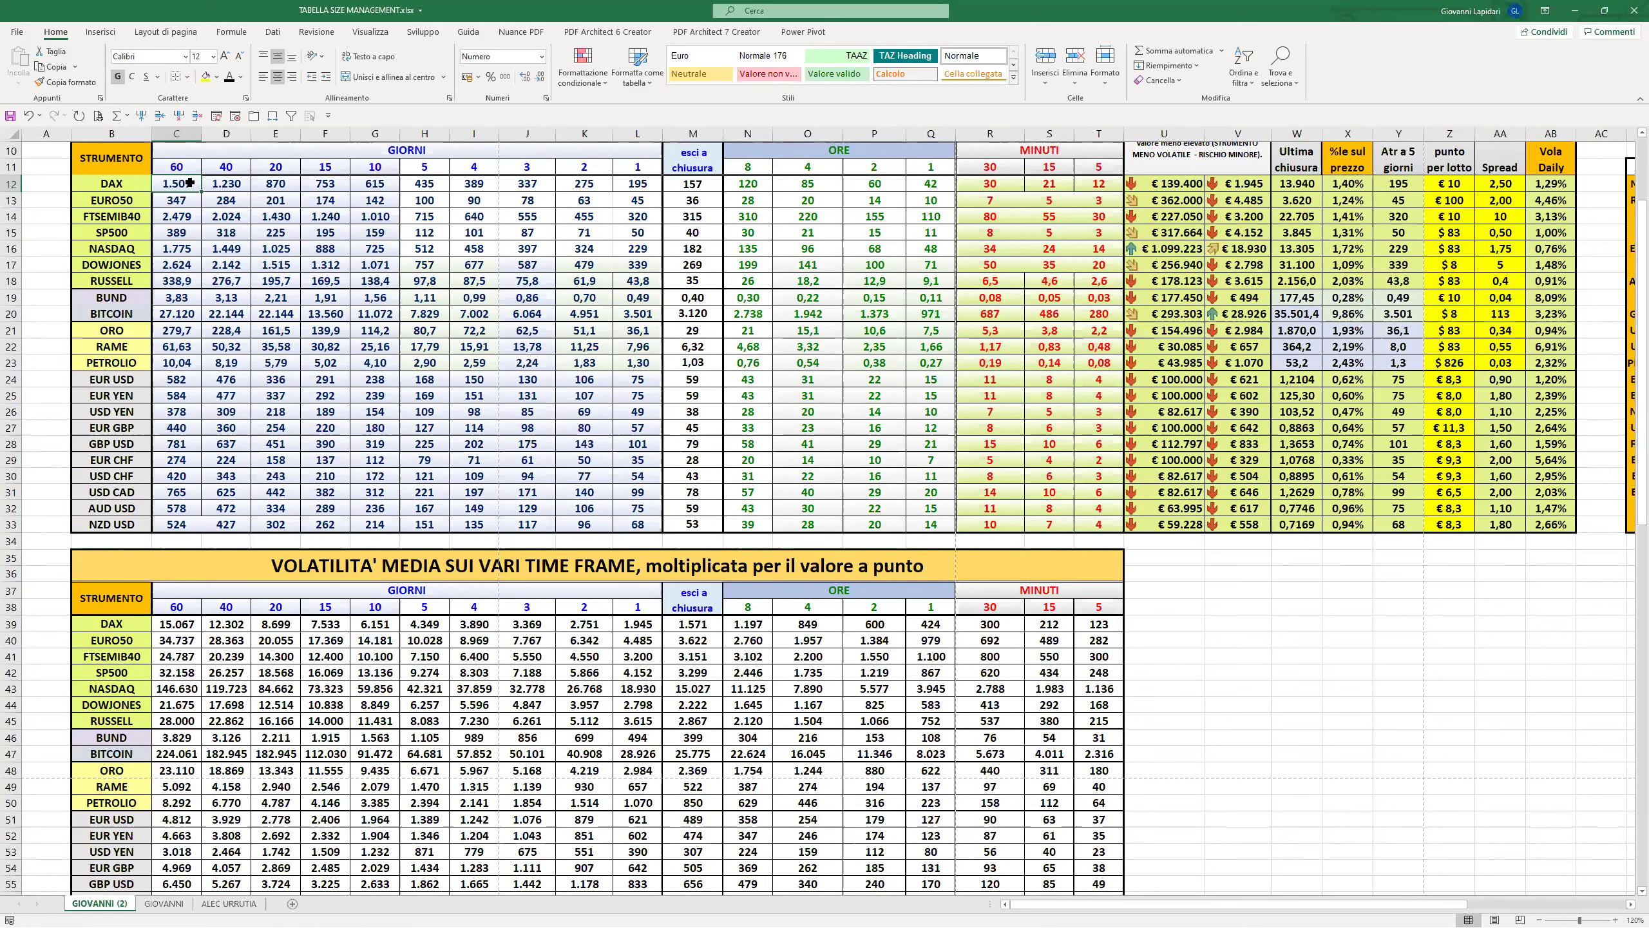
{"action": "left_click", "coordinate": [182, 619]}
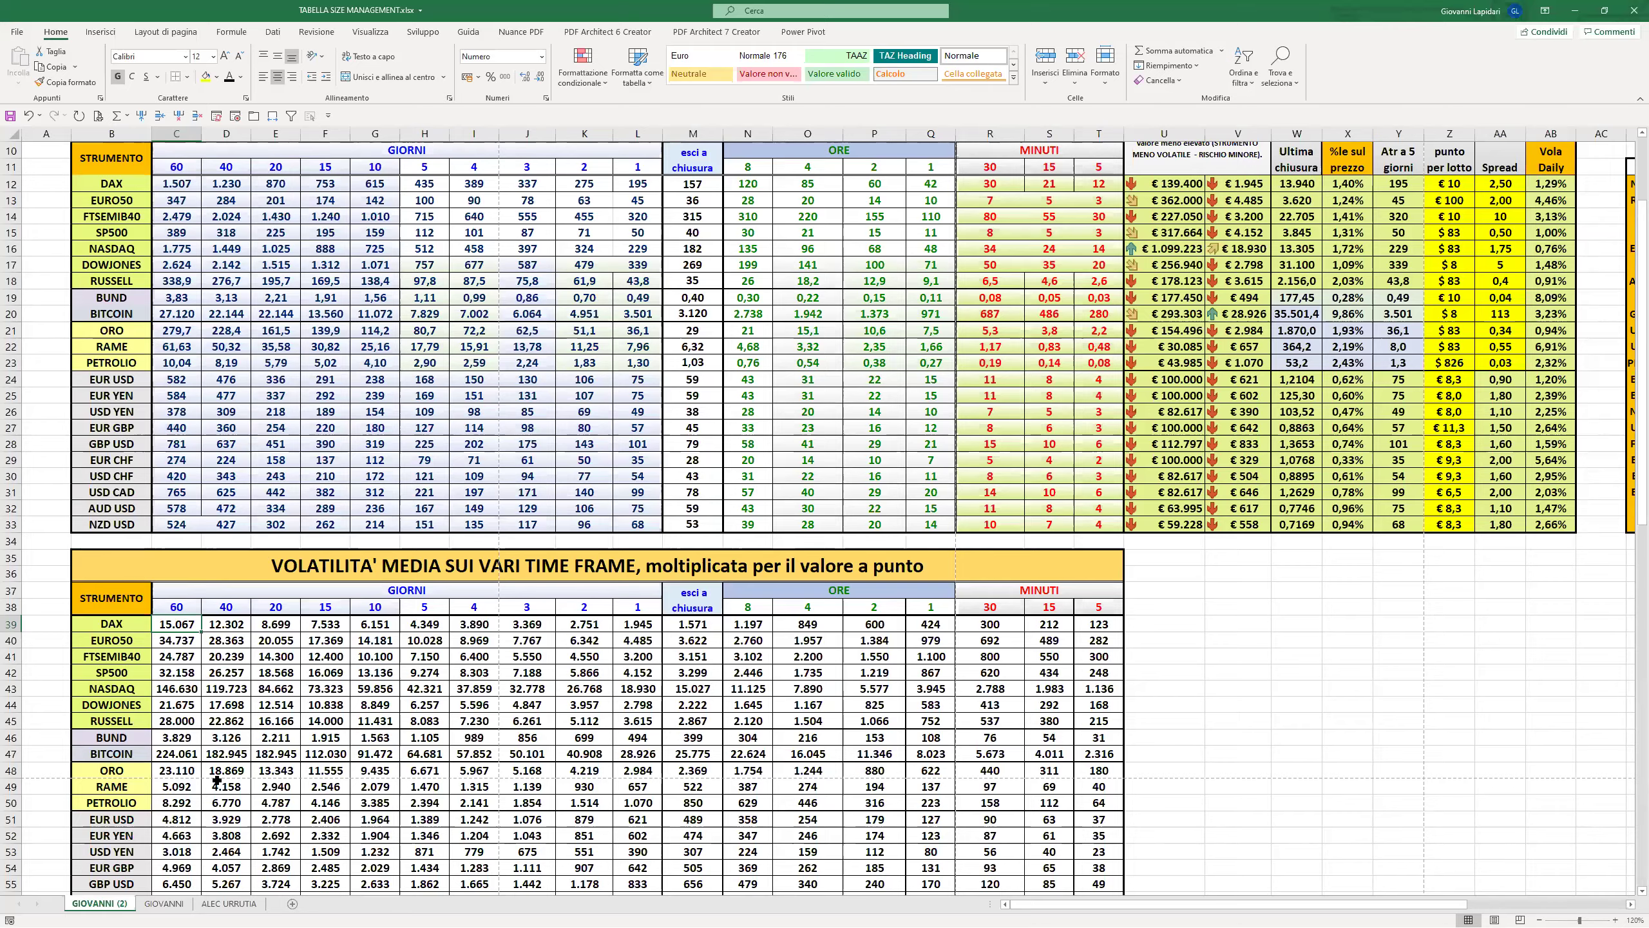
Review the account balance, DAX's value per point per lot and its contract size.
{"action": "scroll", "coordinate": [217, 780], "scroll_direction": "up", "scroll_amount": 3}
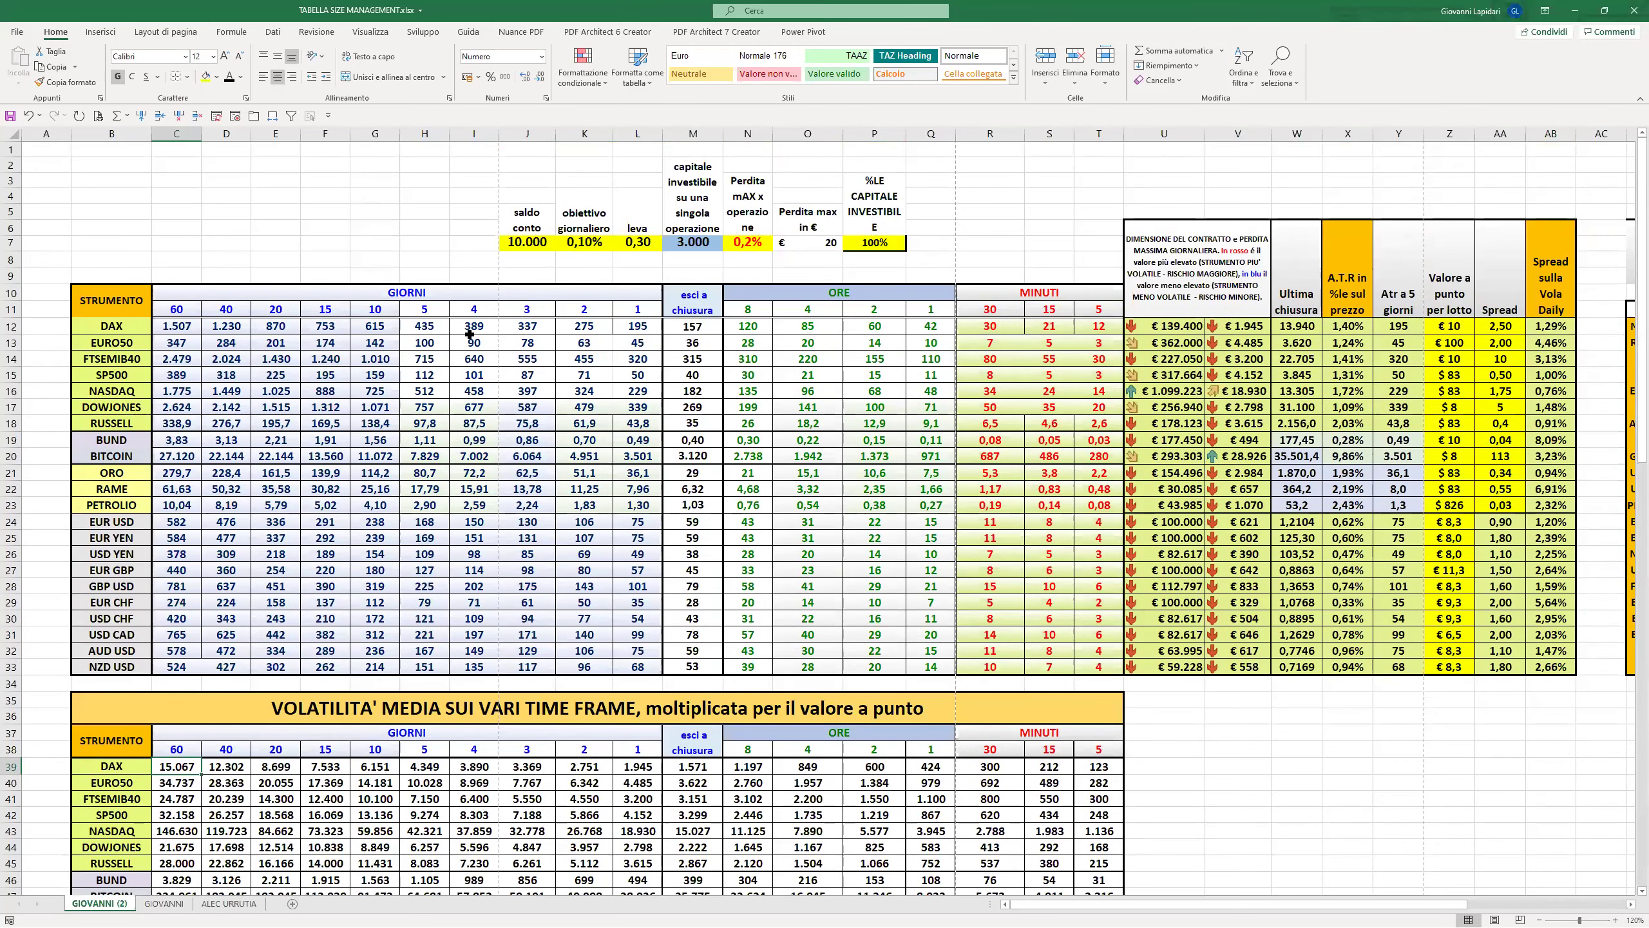
{"action": "left_click", "coordinate": [522, 242]}
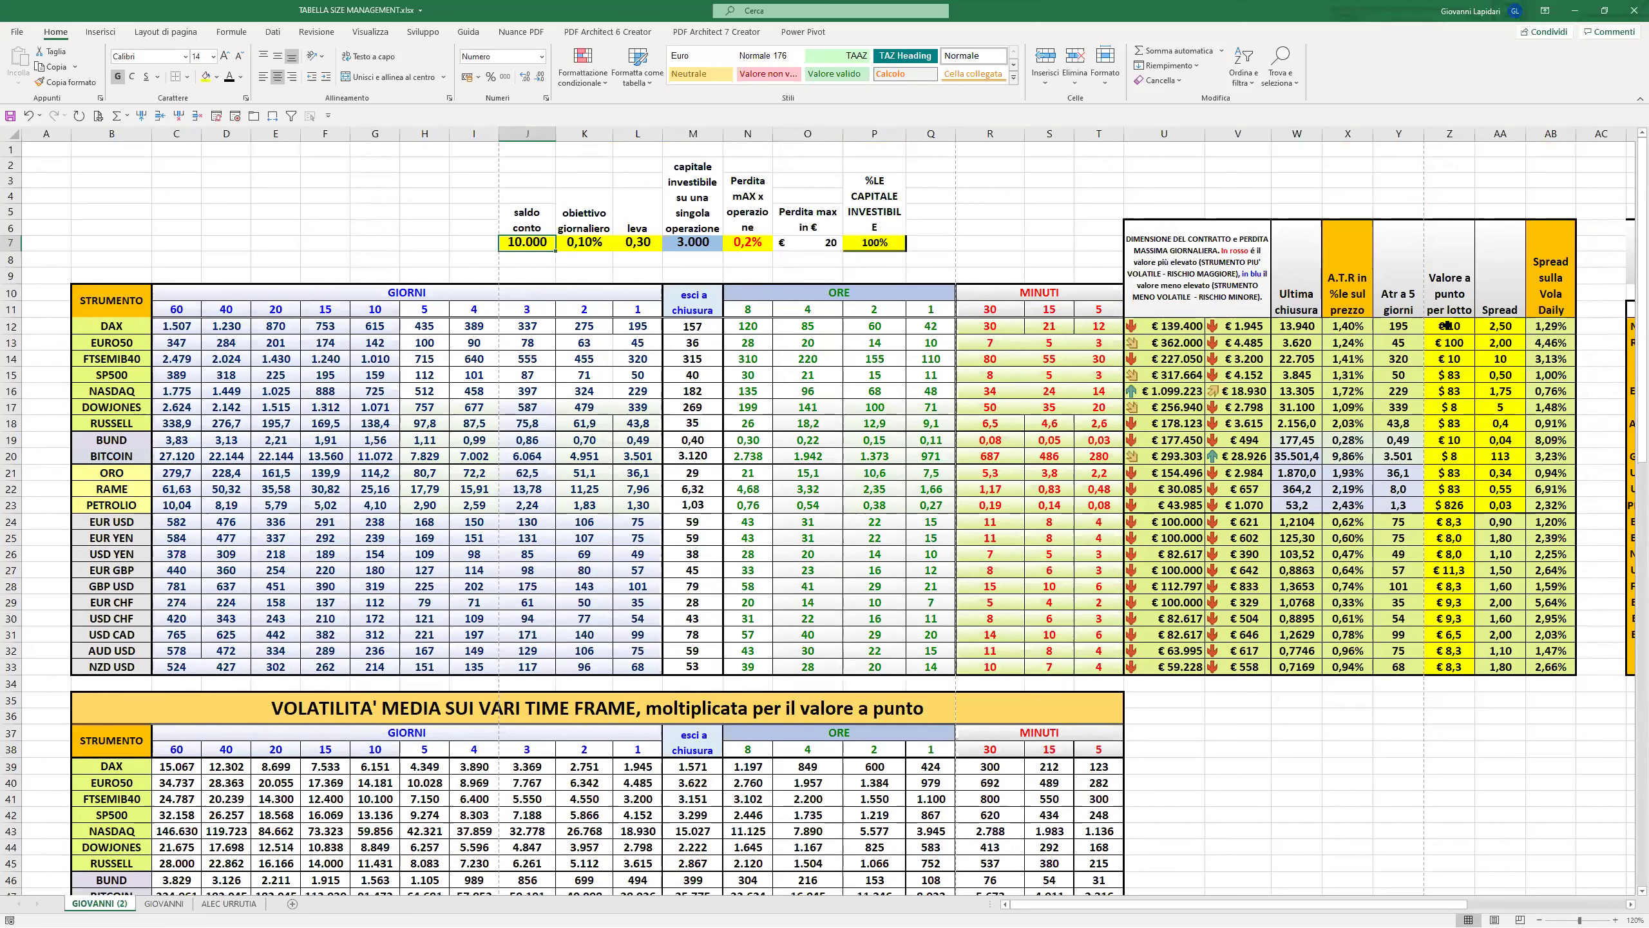
{"action": "left_click", "coordinate": [1448, 325]}
{"action": "left_click", "coordinate": [1364, 765]}
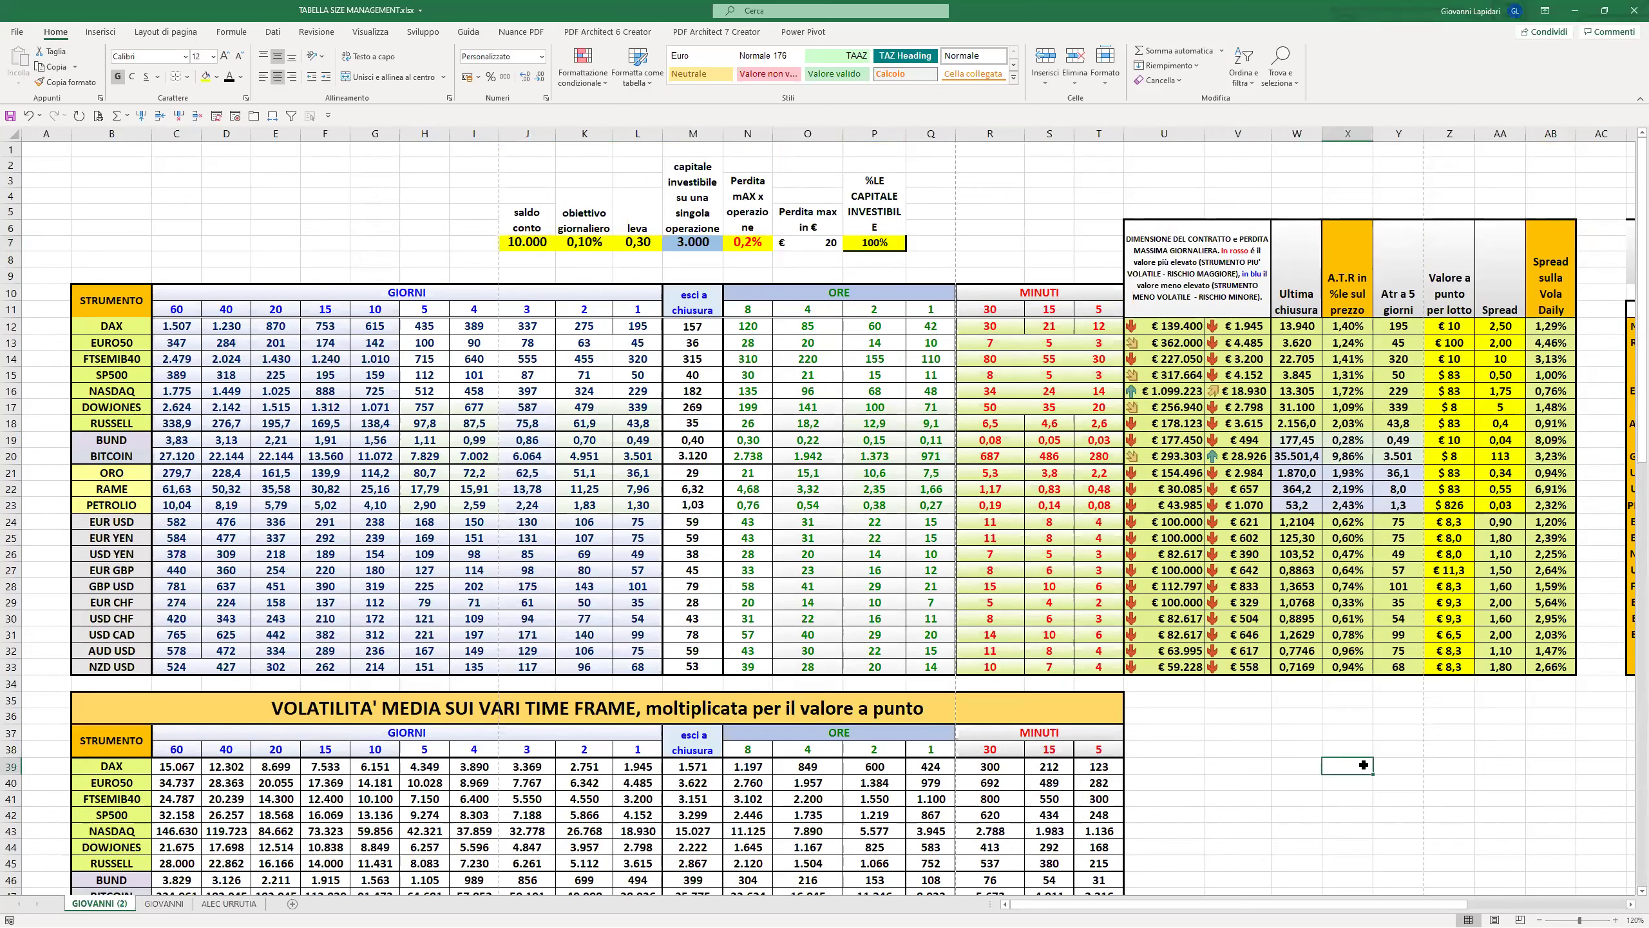
{"action": "left_click", "coordinate": [1455, 327]}
{"action": "left_click", "coordinate": [1327, 808]}
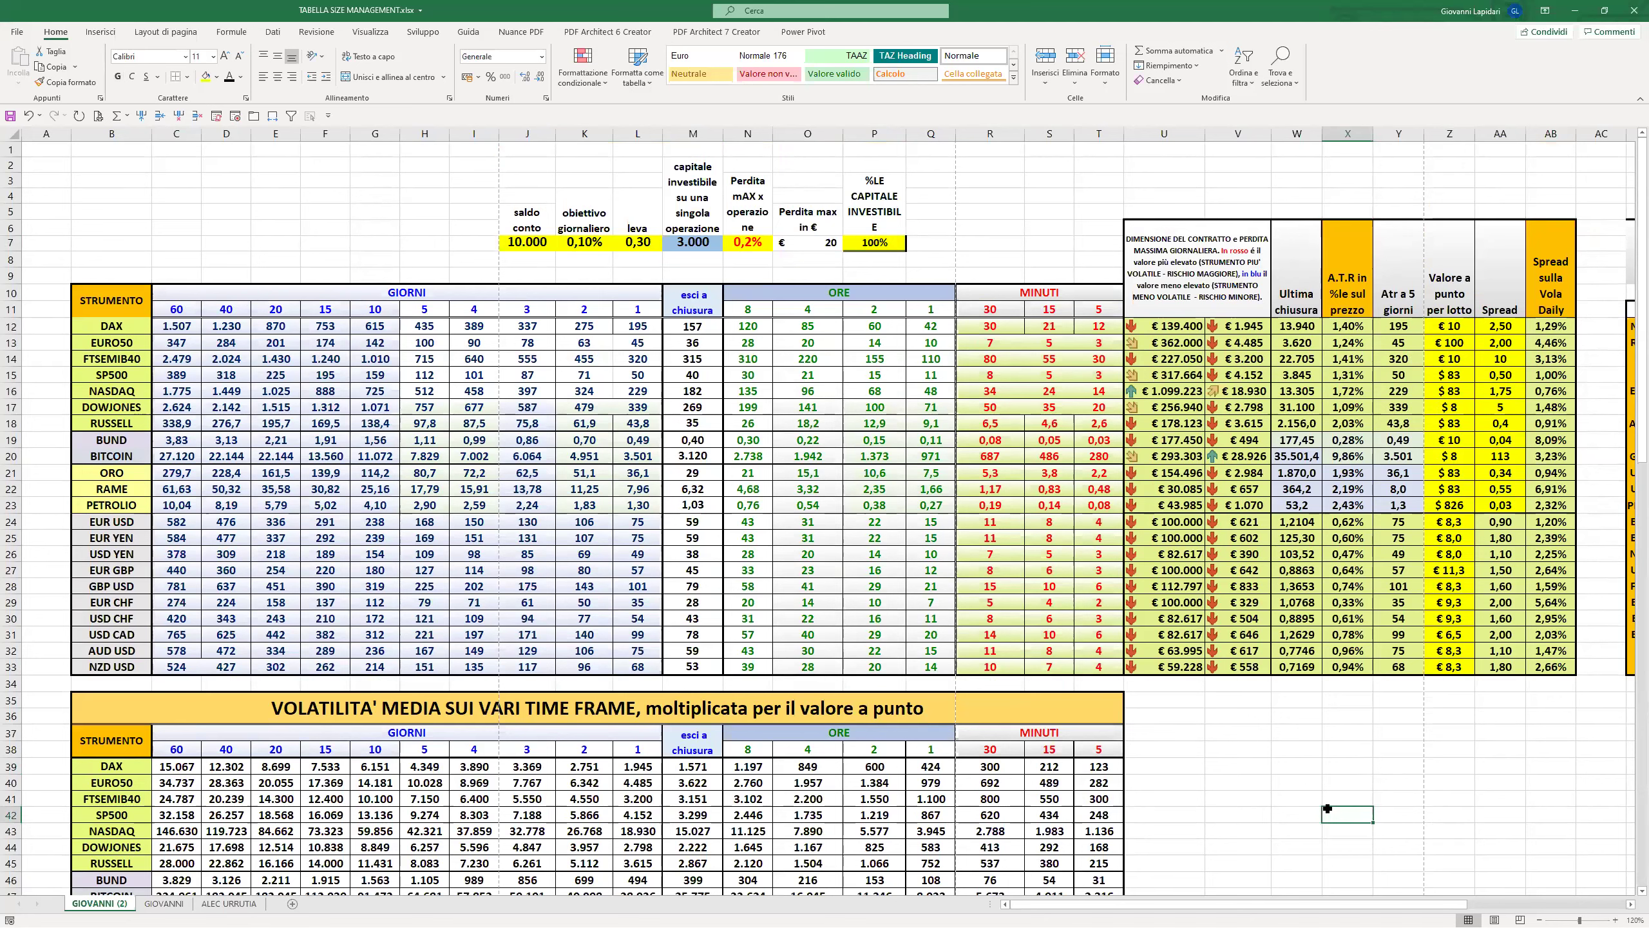
{"action": "left_click", "coordinate": [1171, 328]}
Set the font size of cell V37 to 12 and calculate +139200/20 in it.
{"action": "left_click", "coordinate": [1220, 732]}
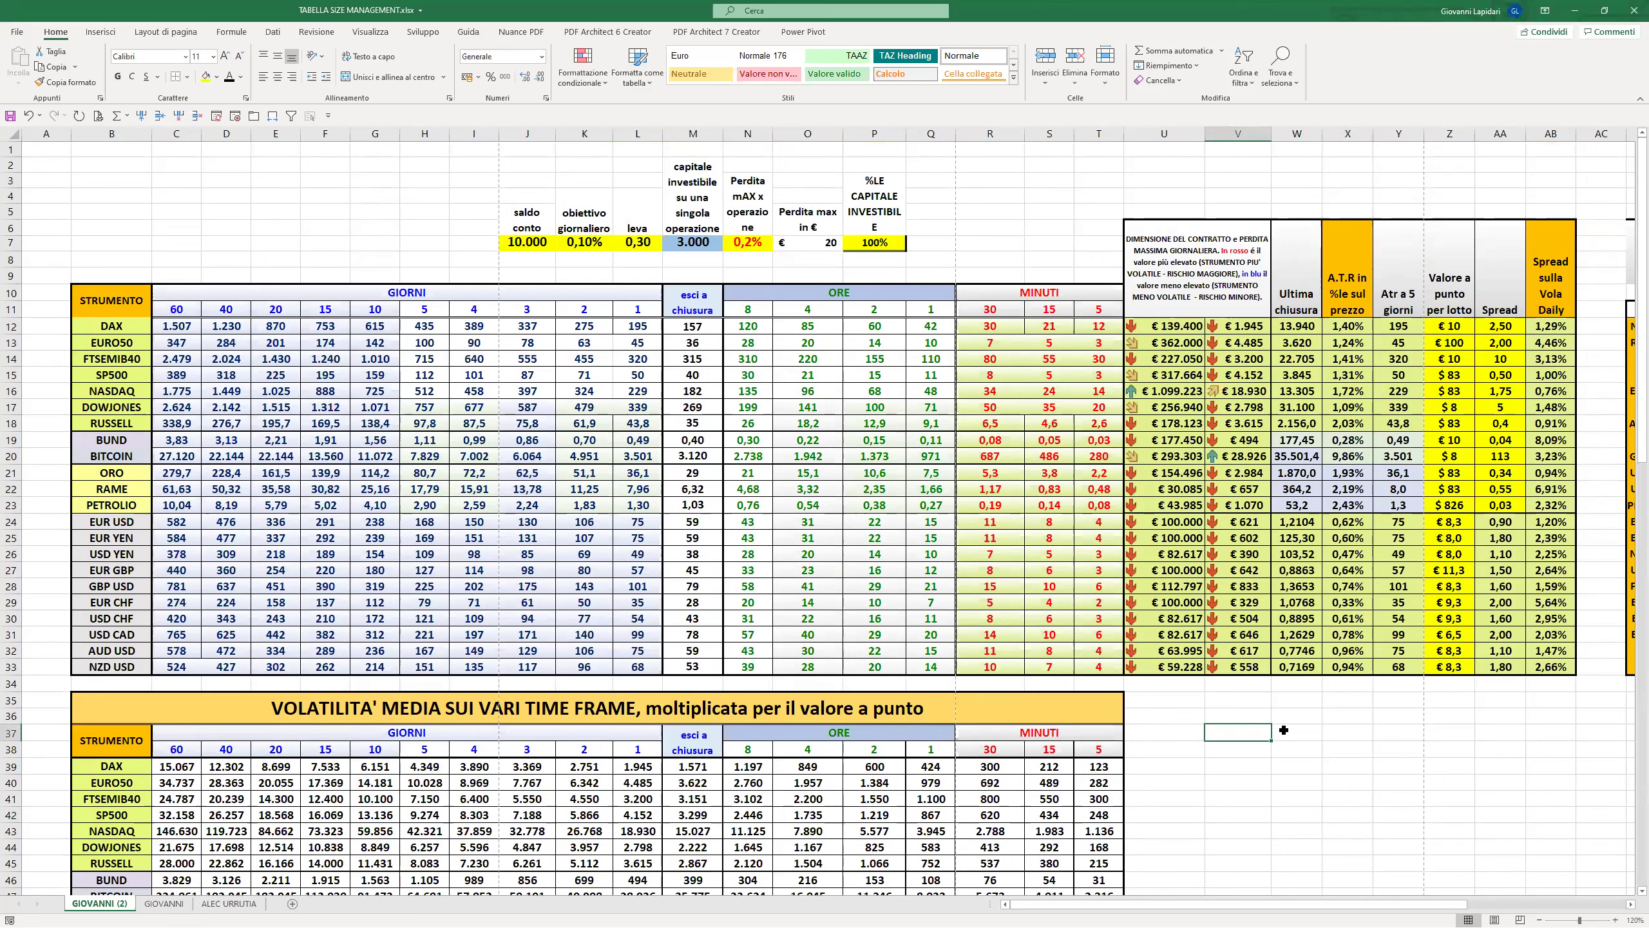
{"action": "left_click", "coordinate": [213, 58]}
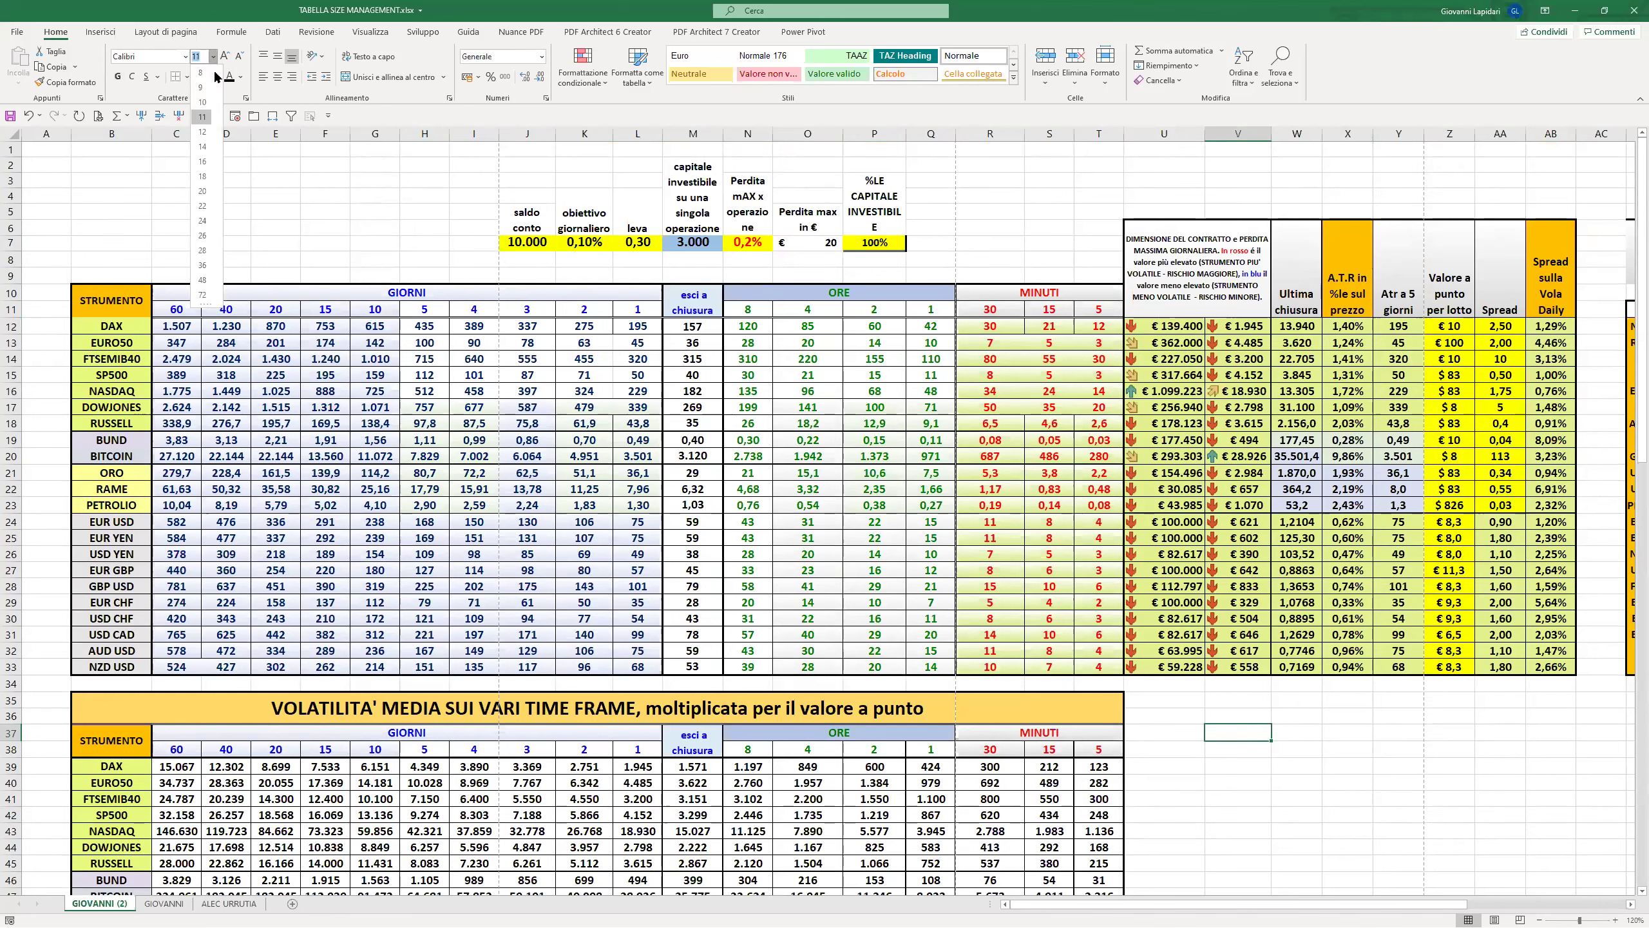
{"action": "left_click", "coordinate": [202, 132]}
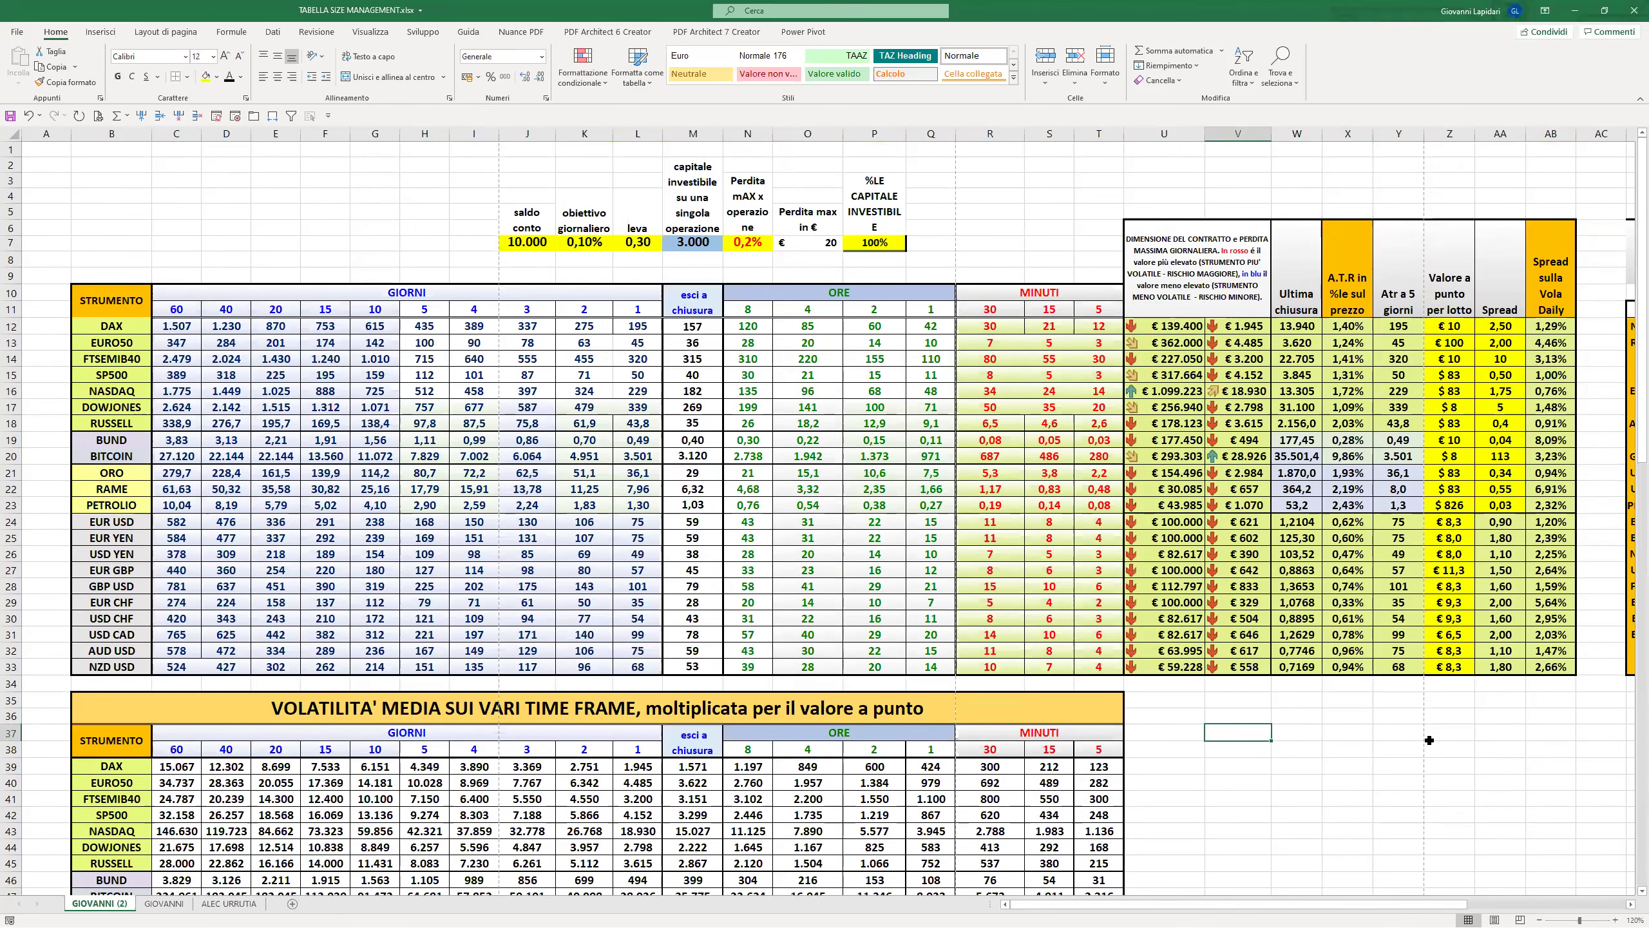
{"action": "type", "text": "+13"}
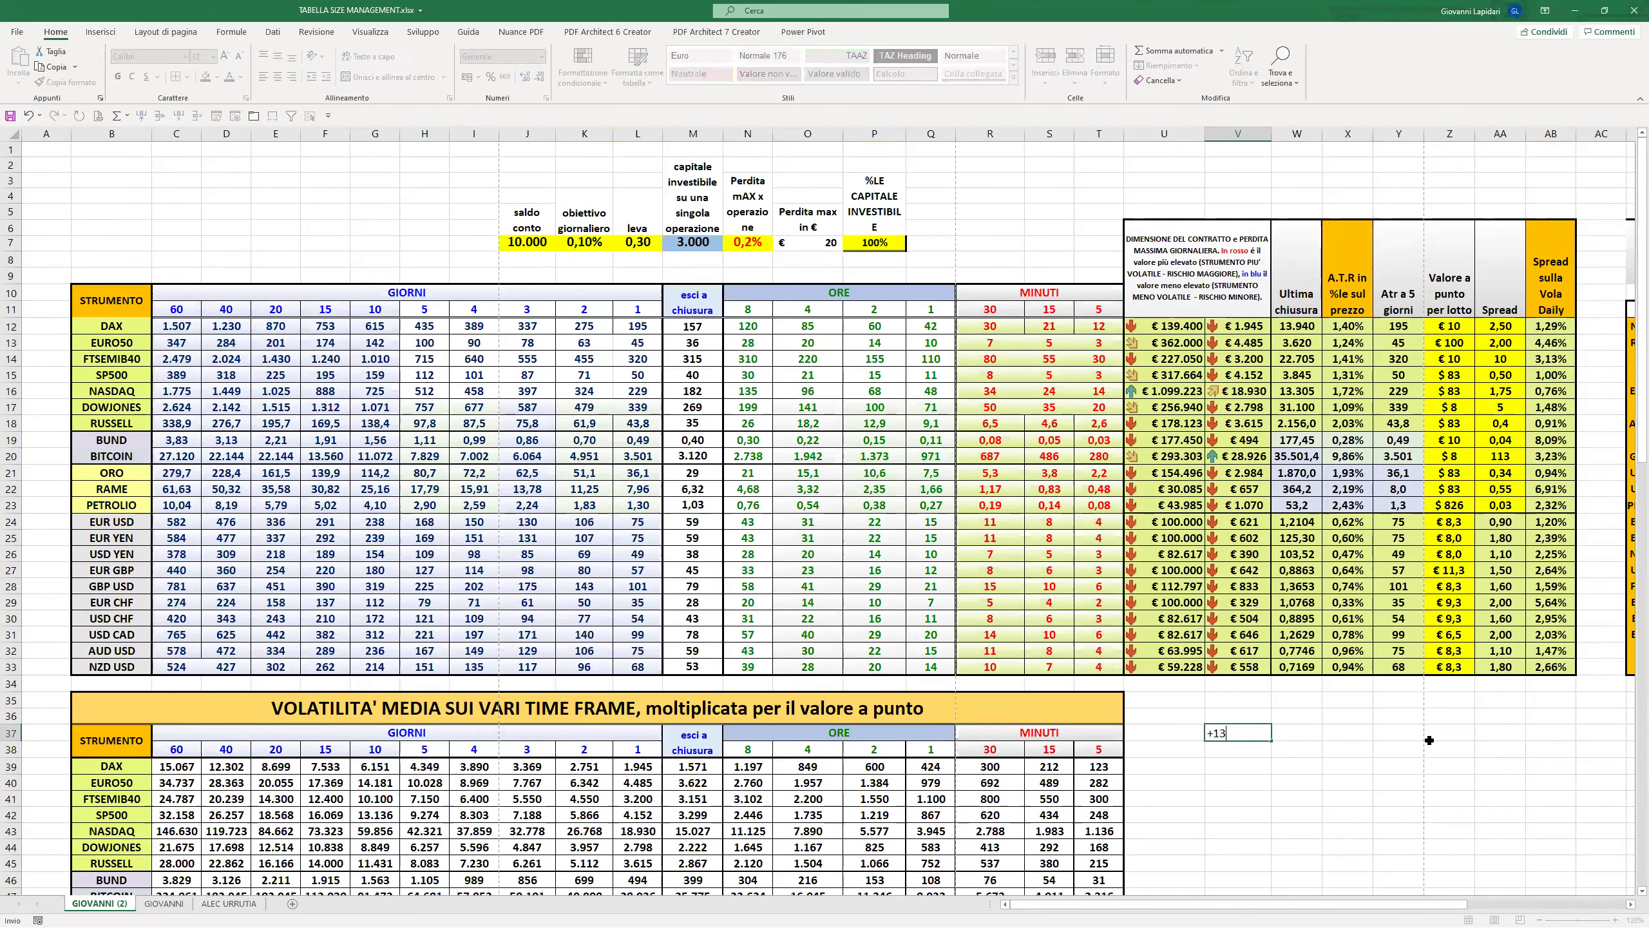
{"action": "type", "text": "9200/20"}
{"action": "key", "text": "Return"}
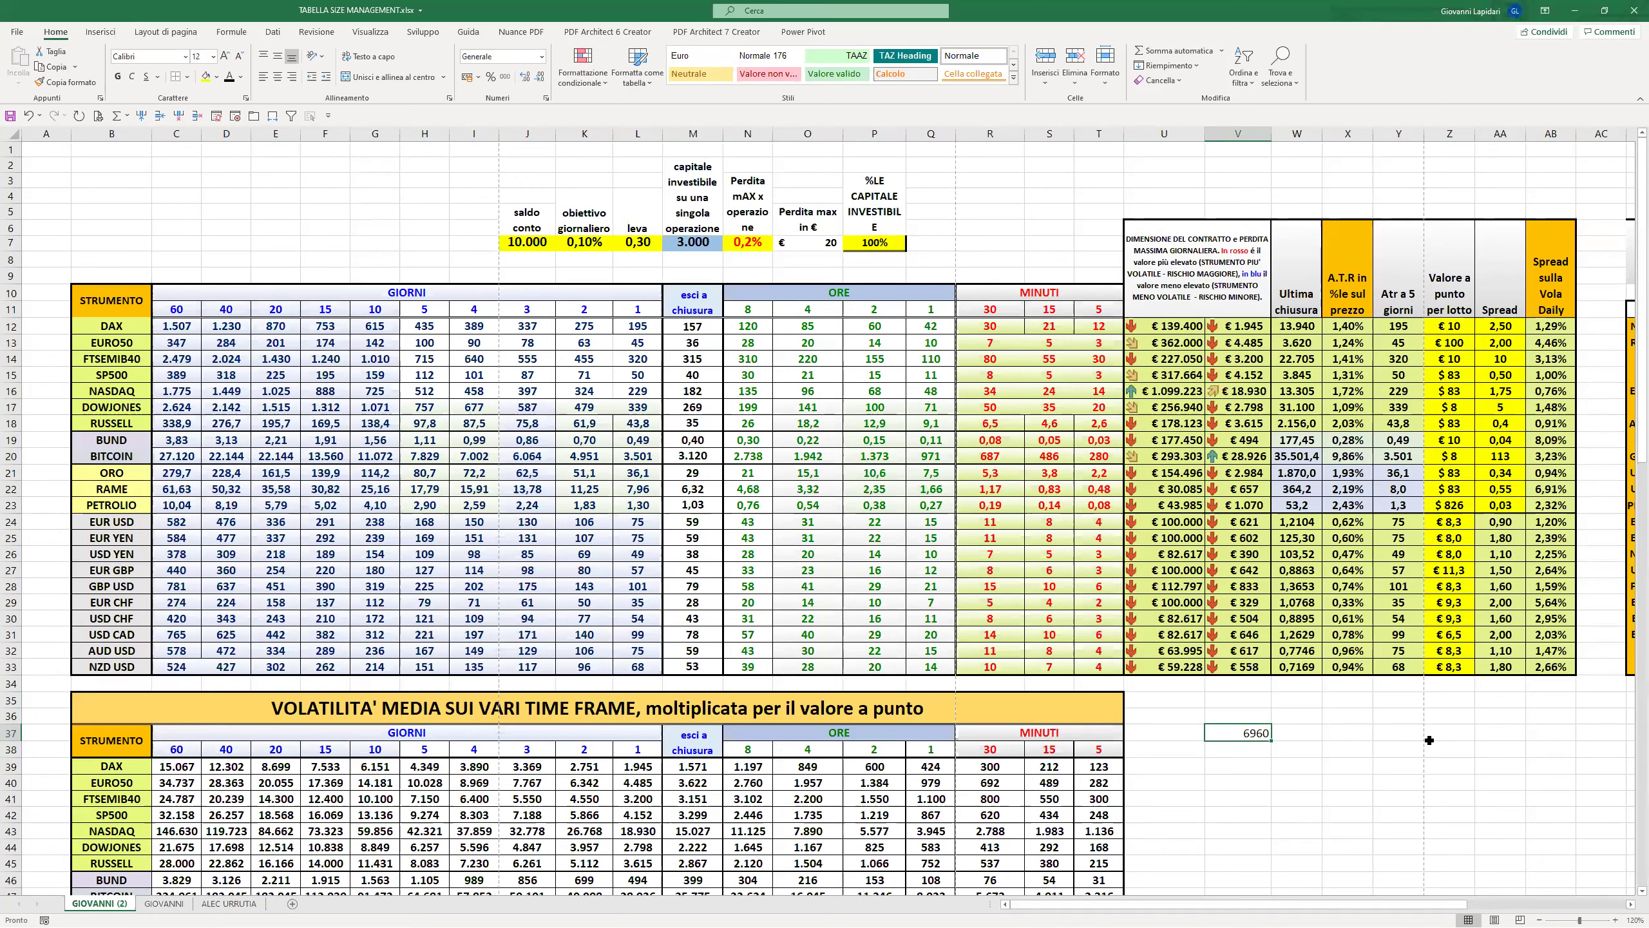
Enter -10000 in cell V36 and total it with V37 in V39 using AutoSum.
{"action": "left_click", "coordinate": [1240, 714]}
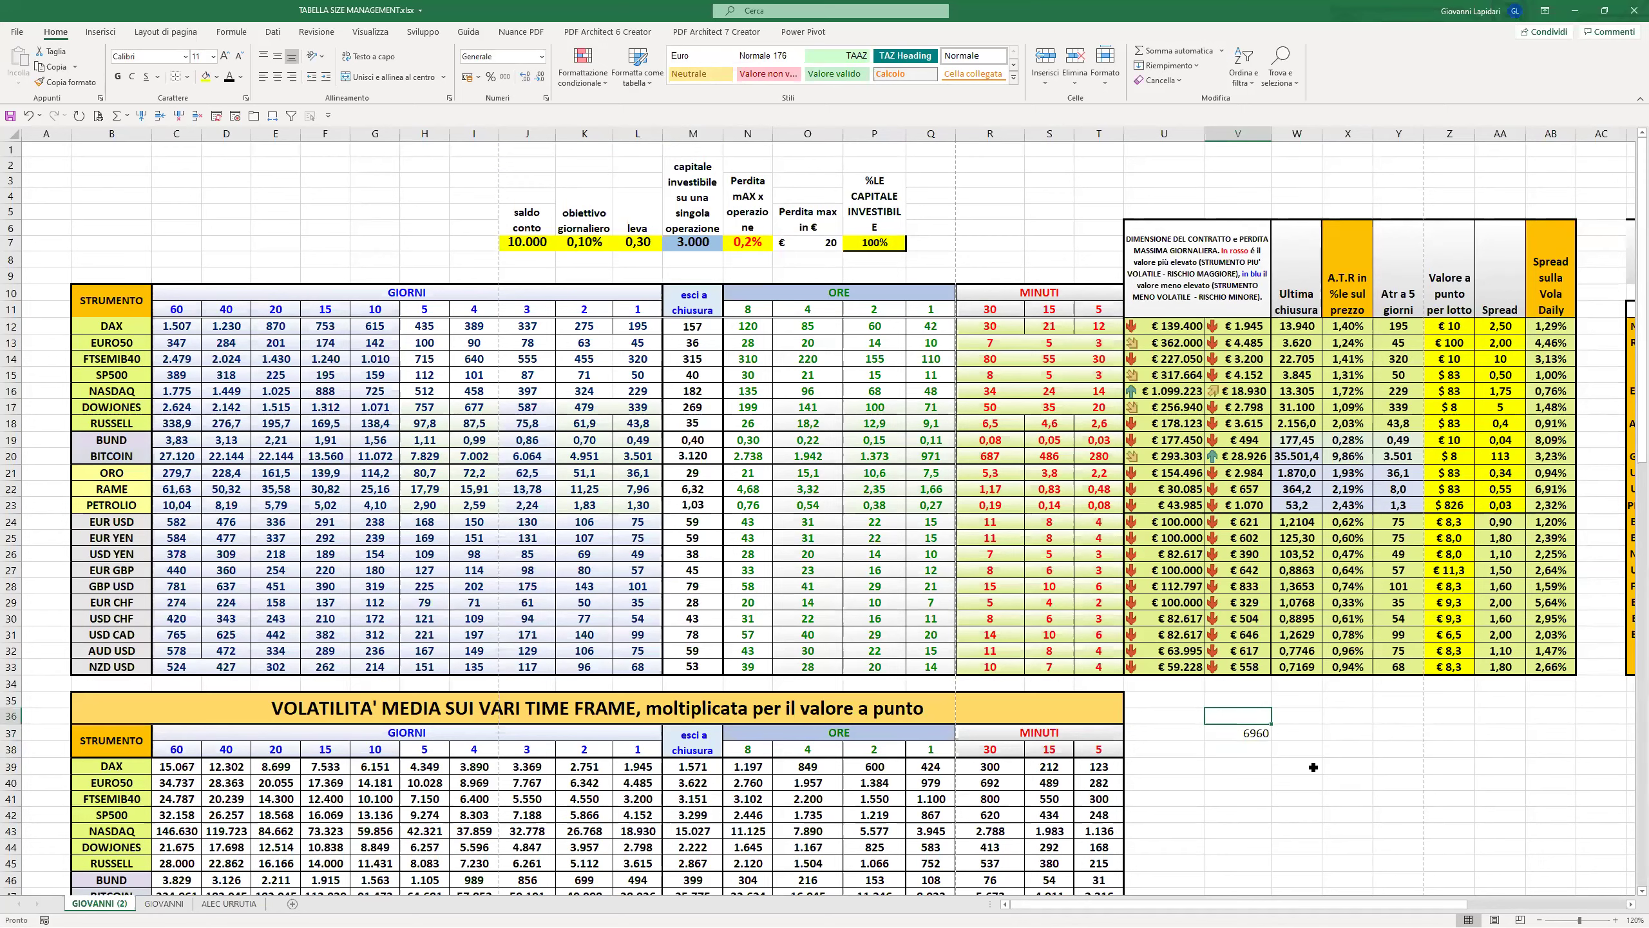
{"action": "type", "text": "-10000"}
{"action": "key", "text": "Return"}
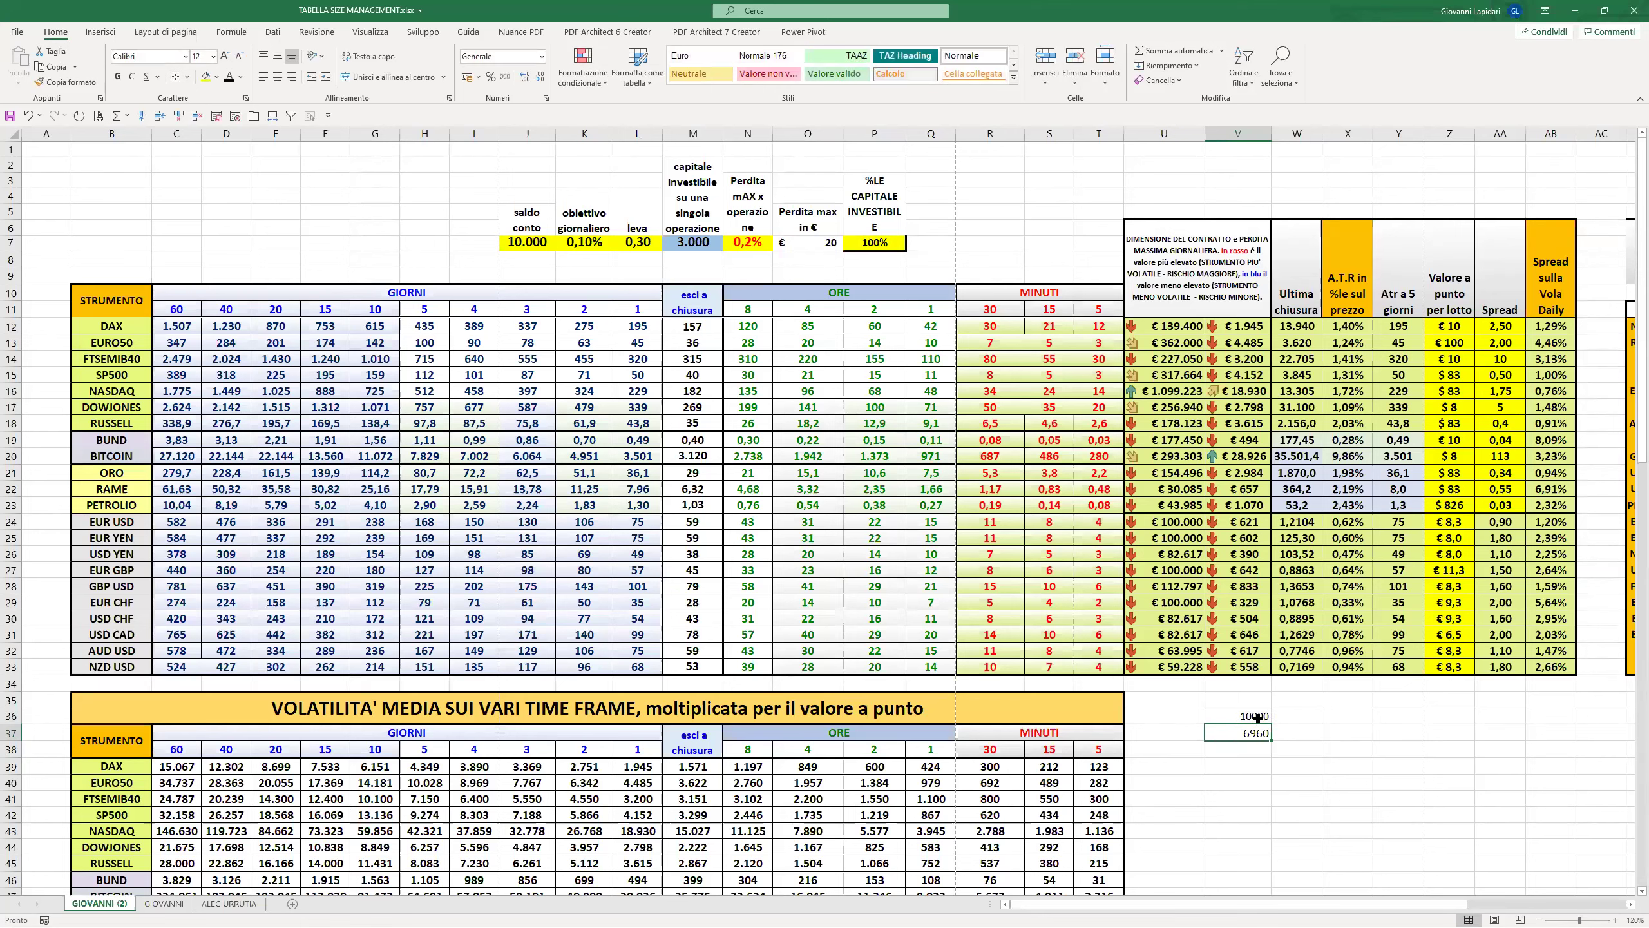
{"action": "left_click_drag", "start_coordinate": [1257, 716], "coordinate": [1256, 767]}
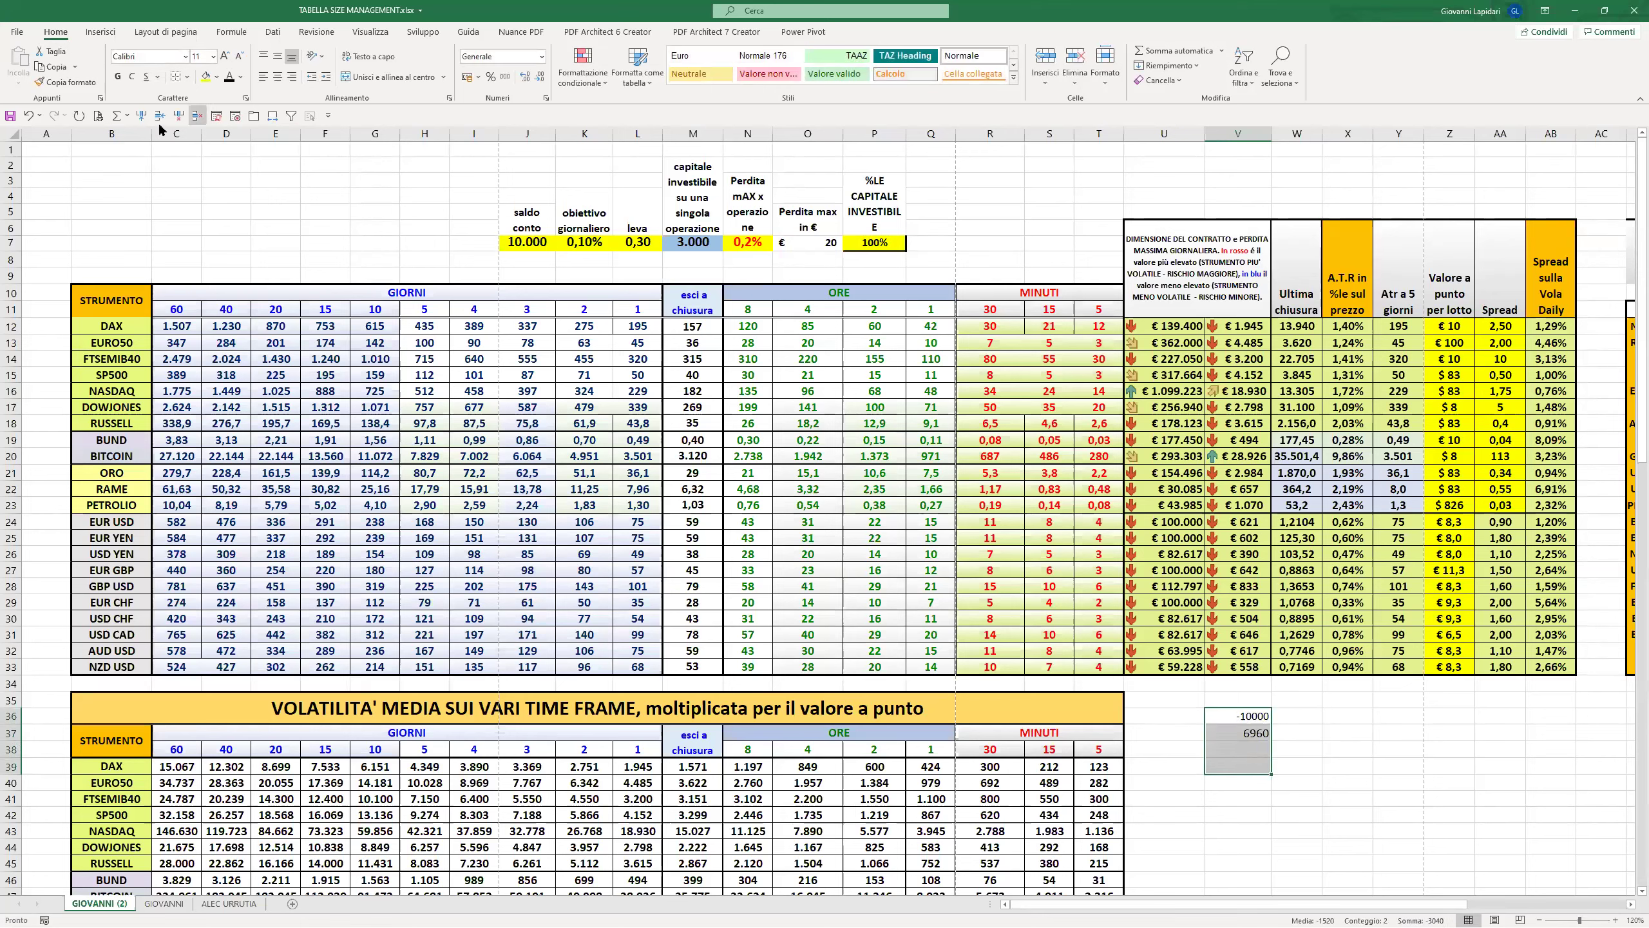
{"action": "left_click", "coordinate": [116, 115]}
{"action": "left_click", "coordinate": [1217, 761]}
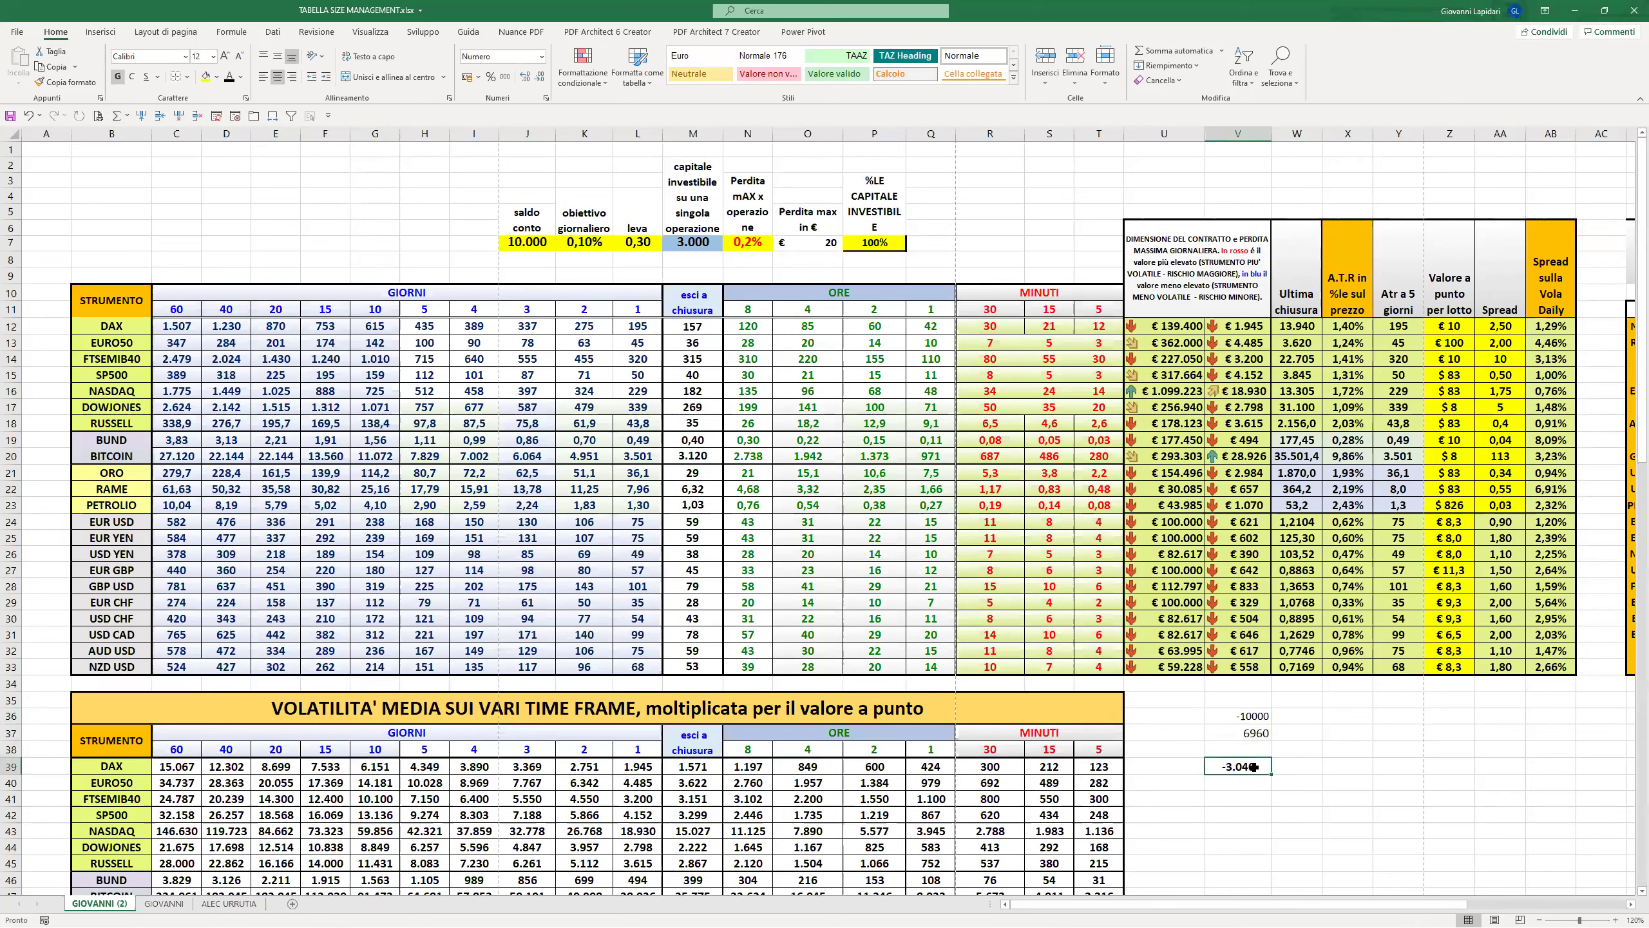
Clear the trial calculation from cells V39, V36 and V37.
{"action": "key", "text": "Delete"}
{"action": "key", "text": "Up"}
{"action": "key", "text": "Up"}
{"action": "key", "text": "Up"}
{"action": "key", "text": "Delete"}
{"action": "key", "text": "Down"}
{"action": "key", "text": "Delete"}
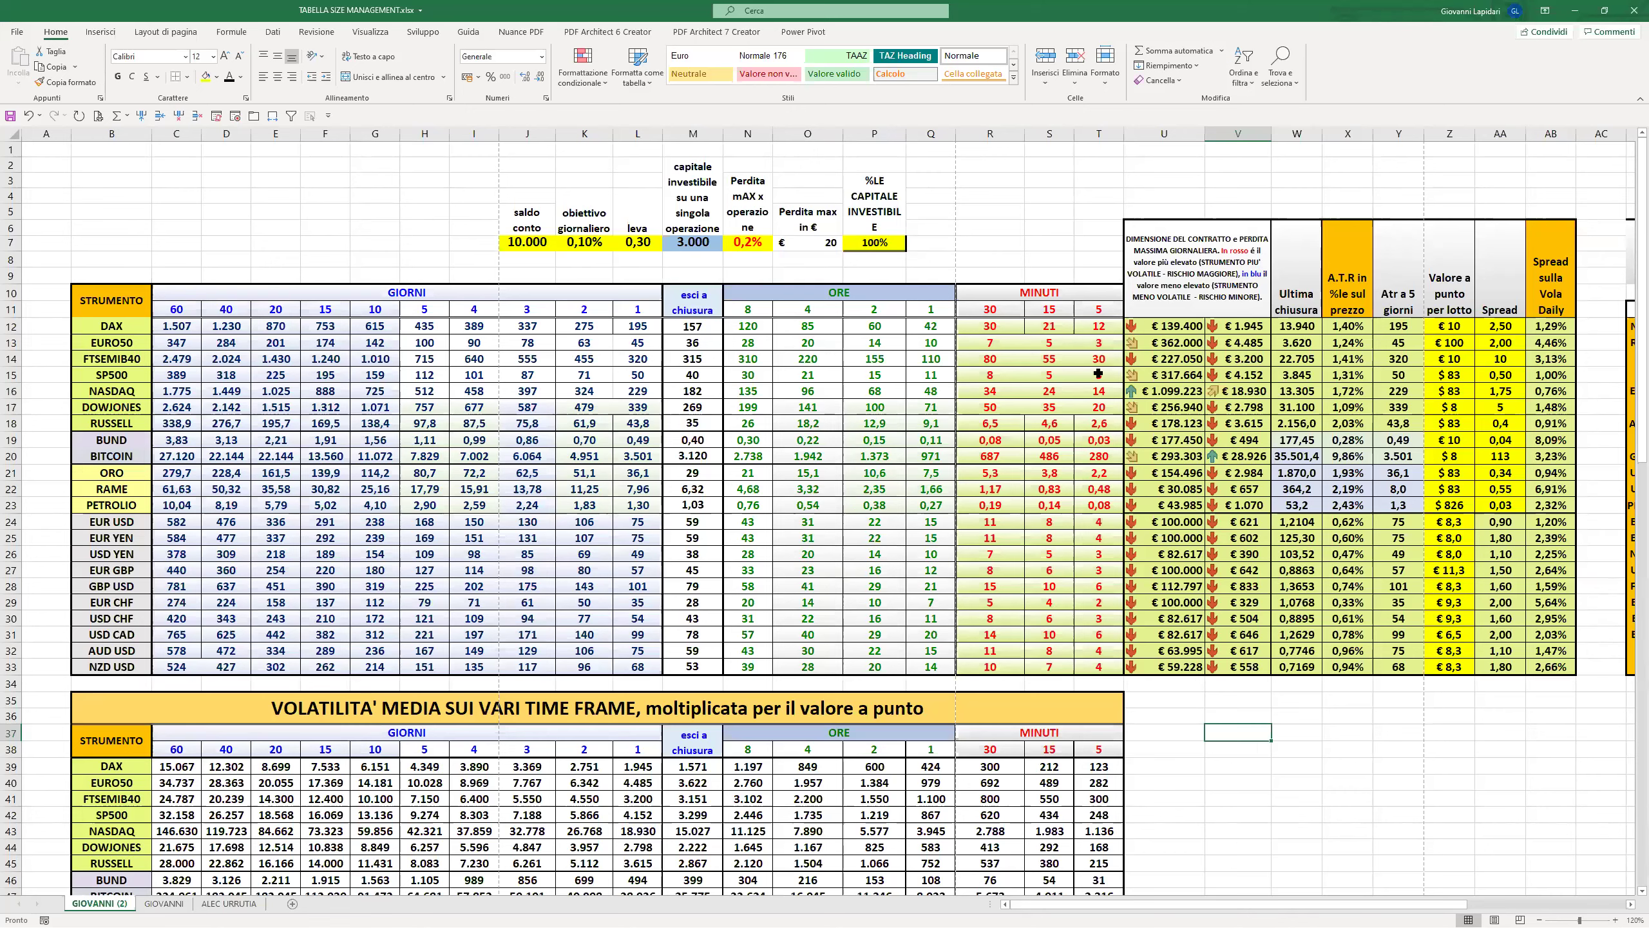
Examine DAX's 15-minute volatility in points in the upper table.
{"action": "left_click", "coordinate": [1056, 329]}
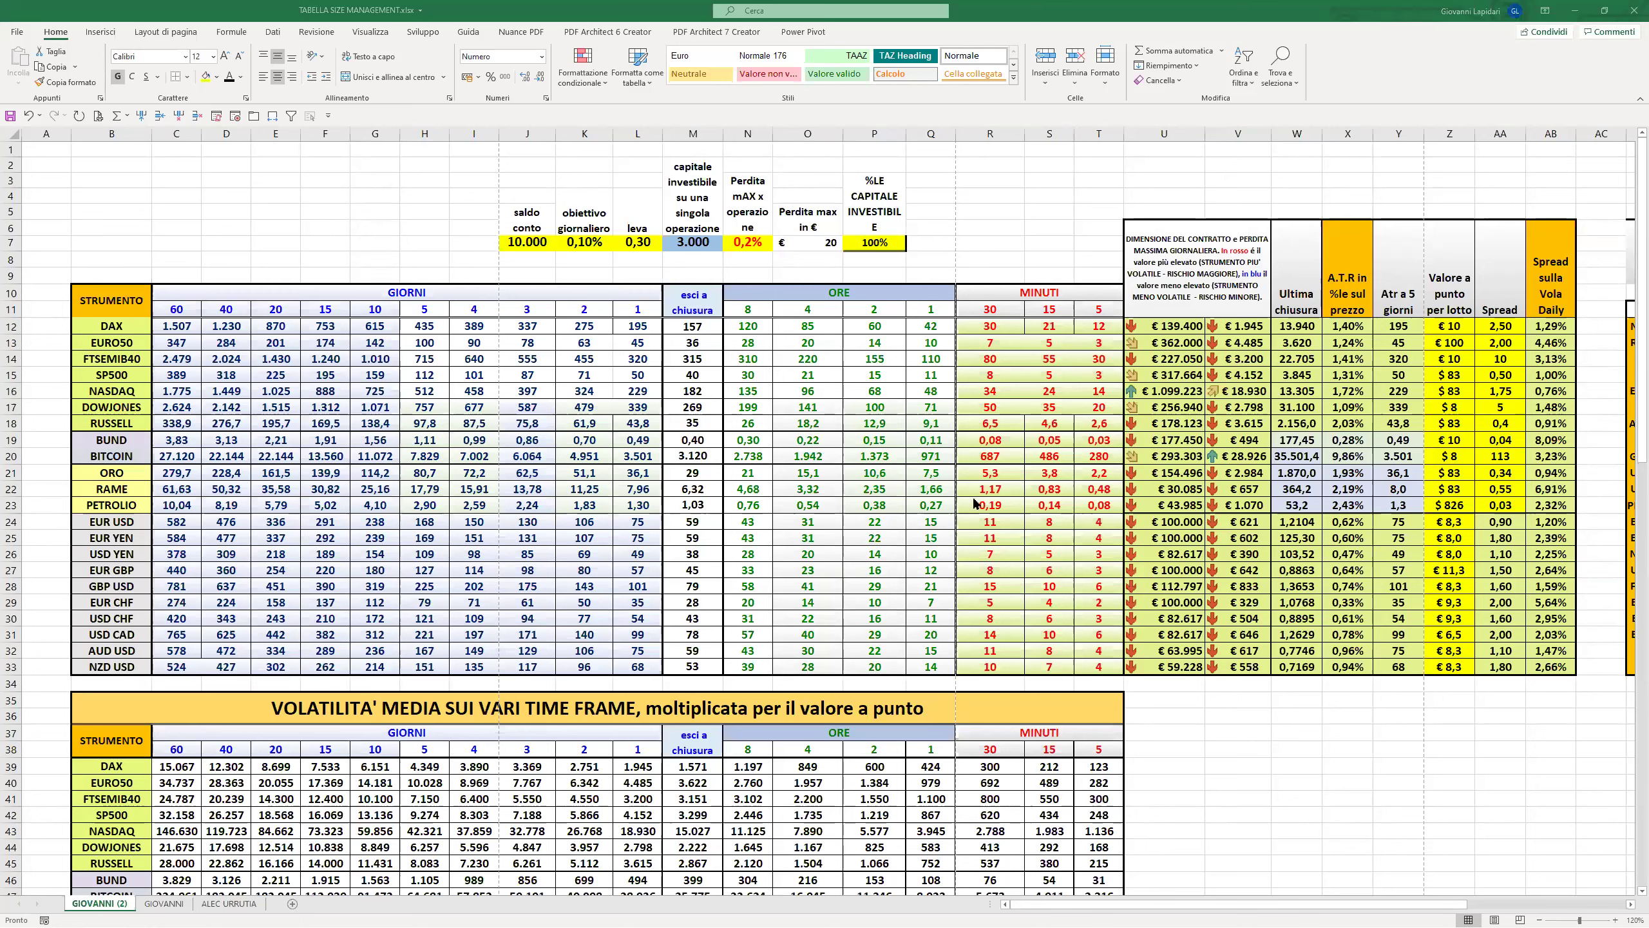
{"action": "left_click", "coordinate": [1052, 324]}
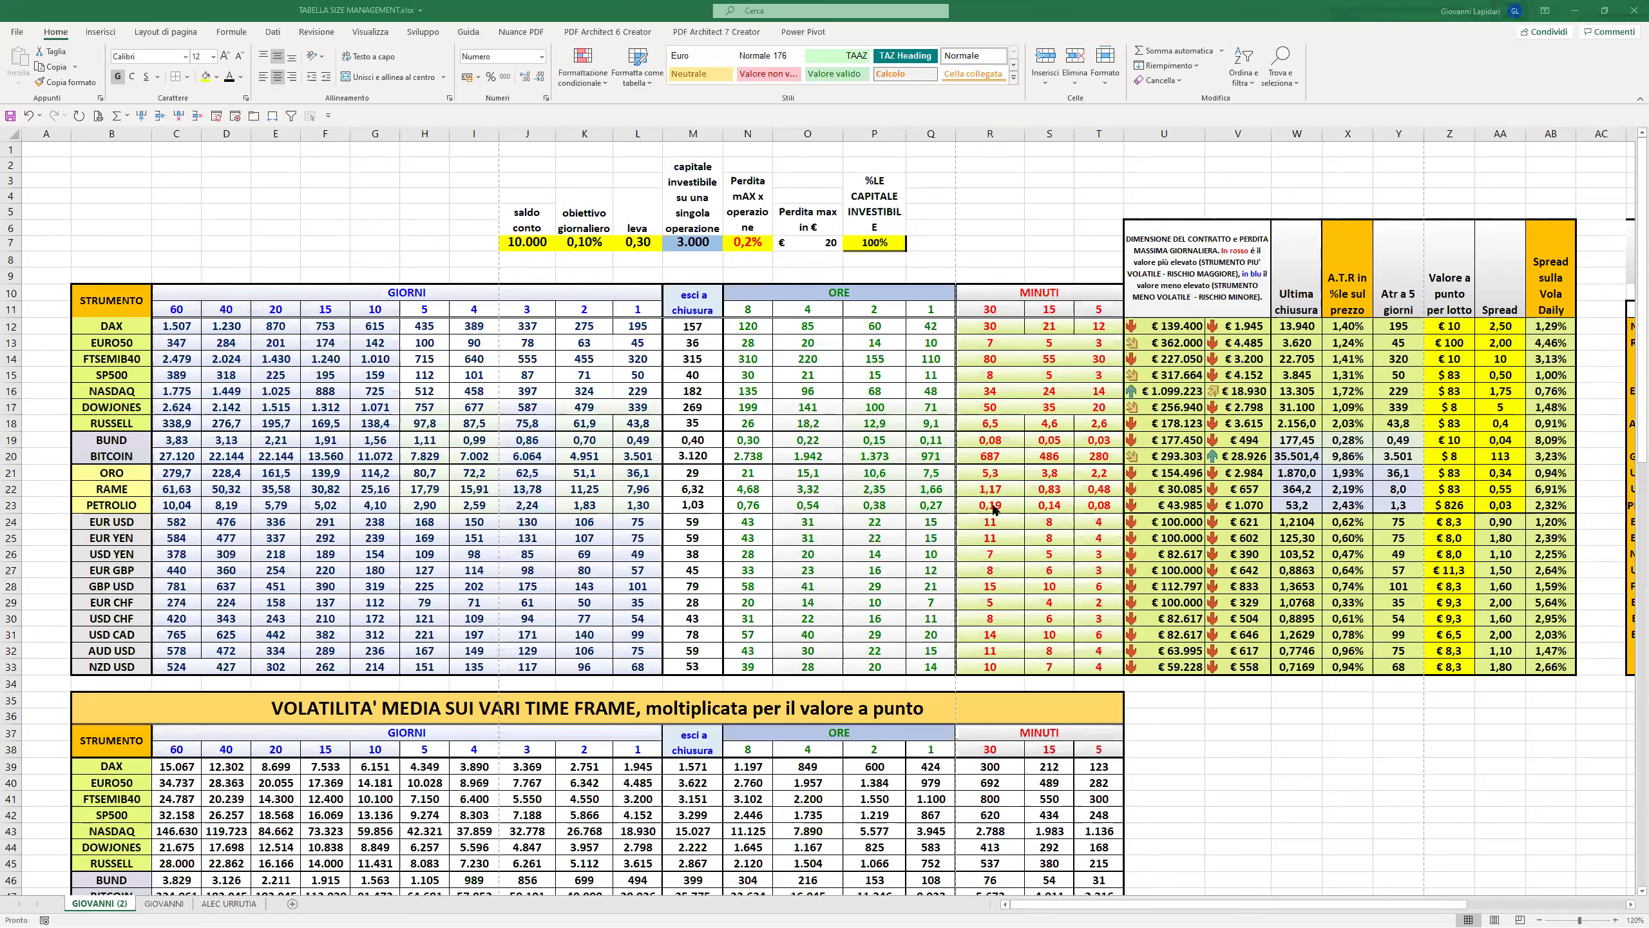
{"action": "left_click", "coordinate": [1046, 328]}
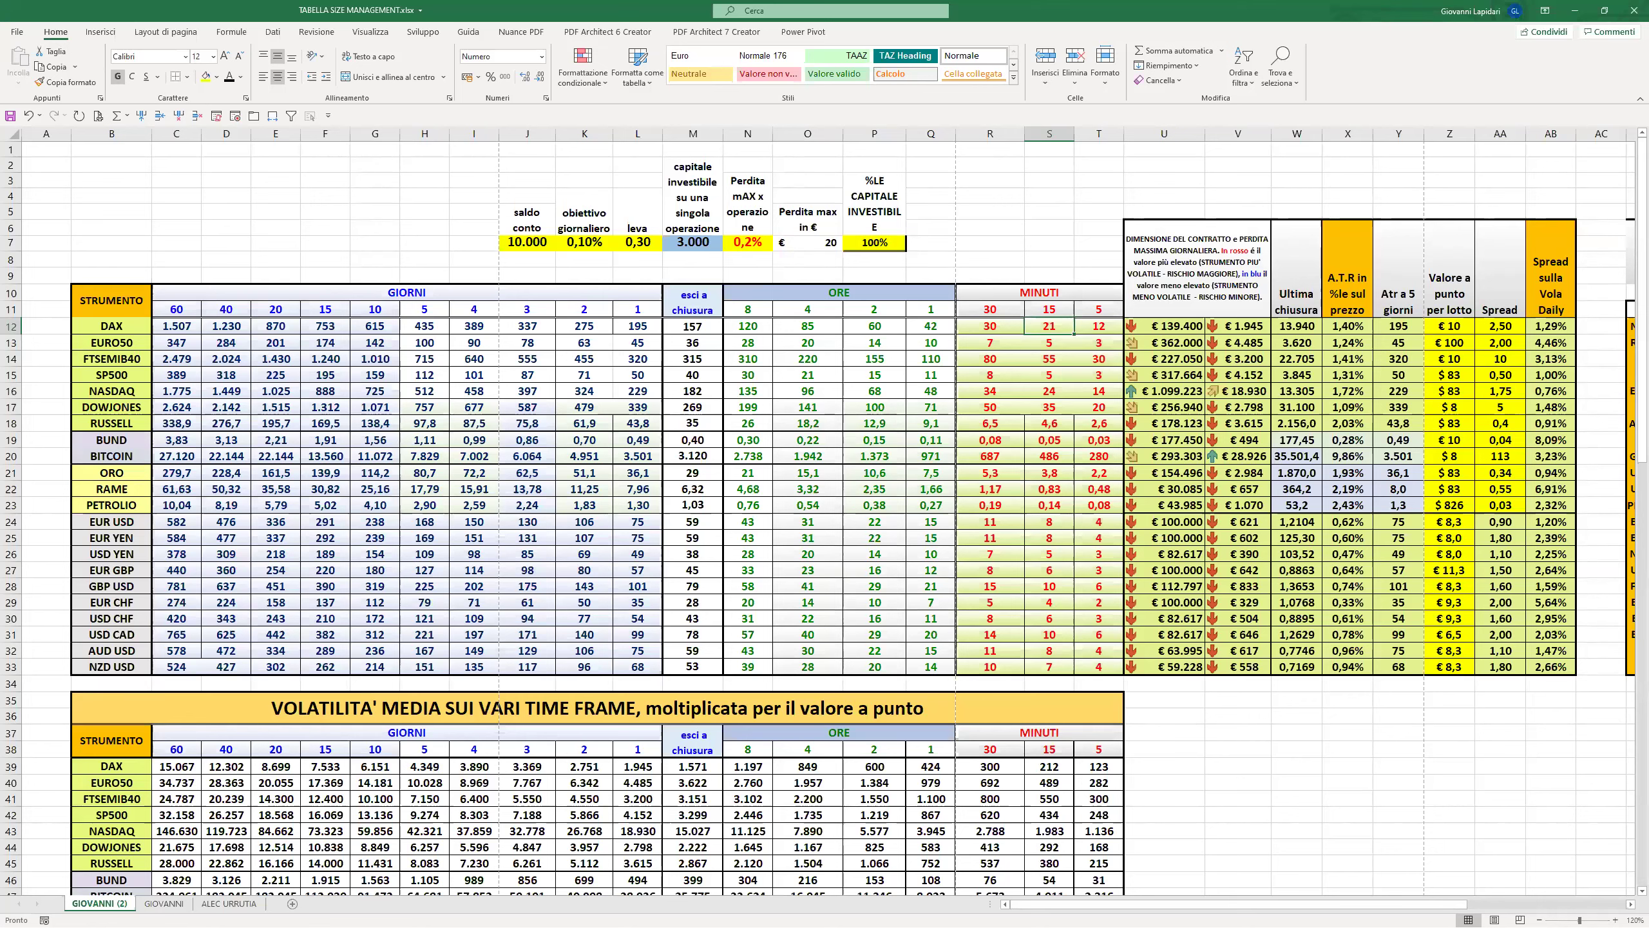
Review the account balance, daily target, leverage, and maximum loss per trade as a percentage and in euros.
{"action": "left_click", "coordinate": [520, 242]}
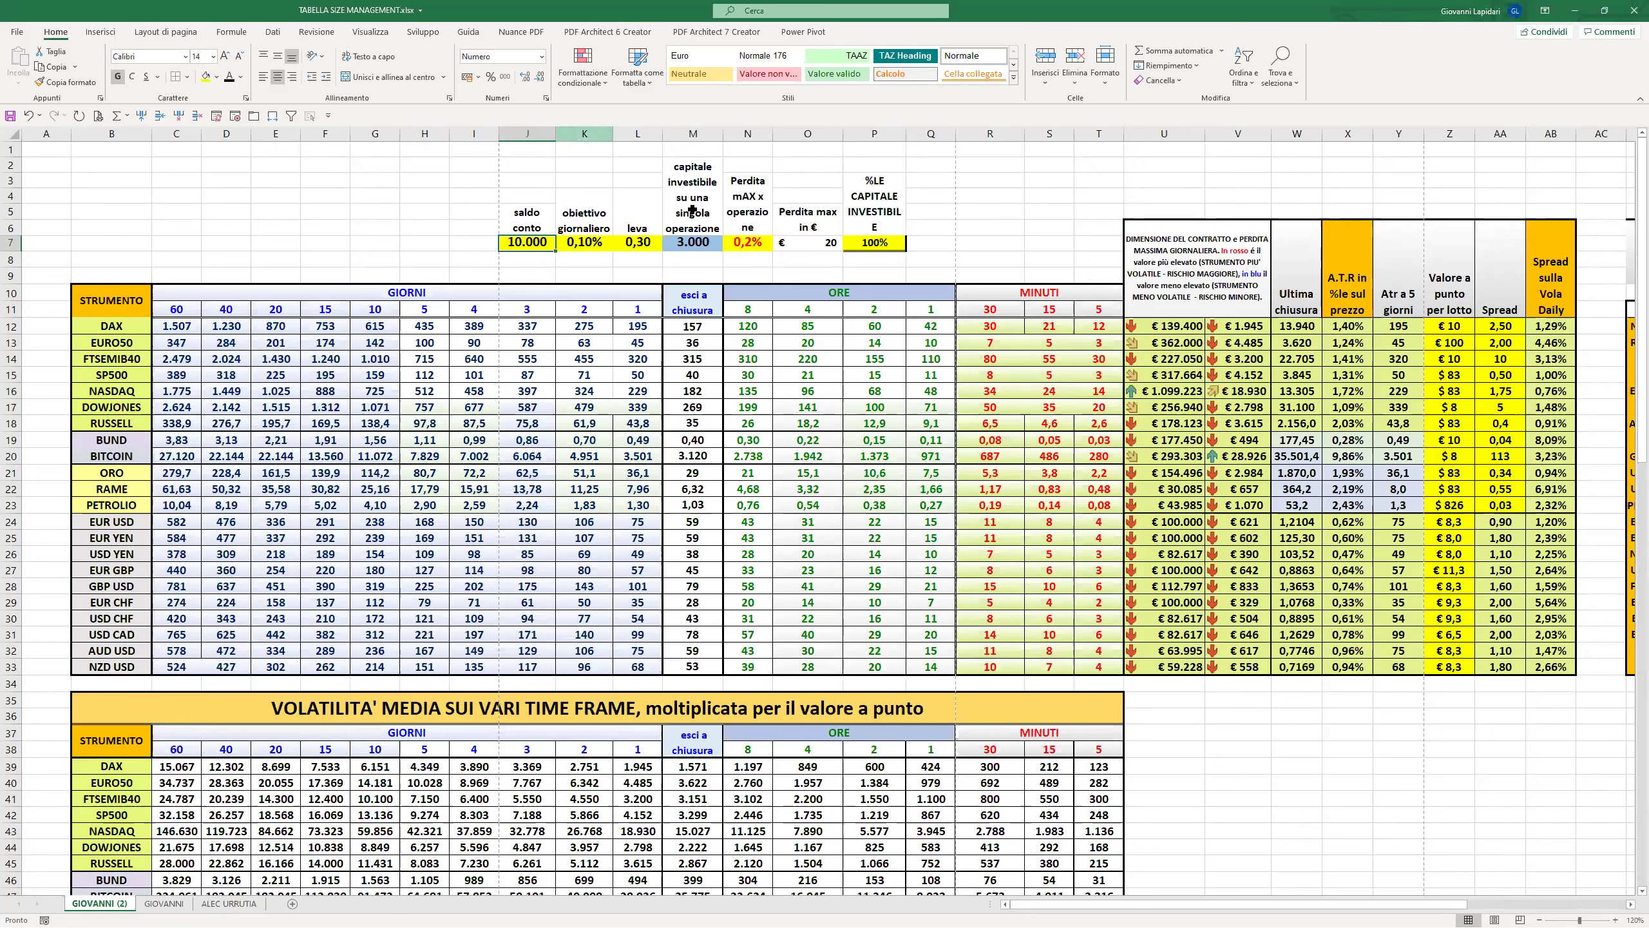
{"action": "left_click", "coordinate": [748, 241]}
{"action": "left_click", "coordinate": [544, 239]}
{"action": "left_click", "coordinate": [746, 238]}
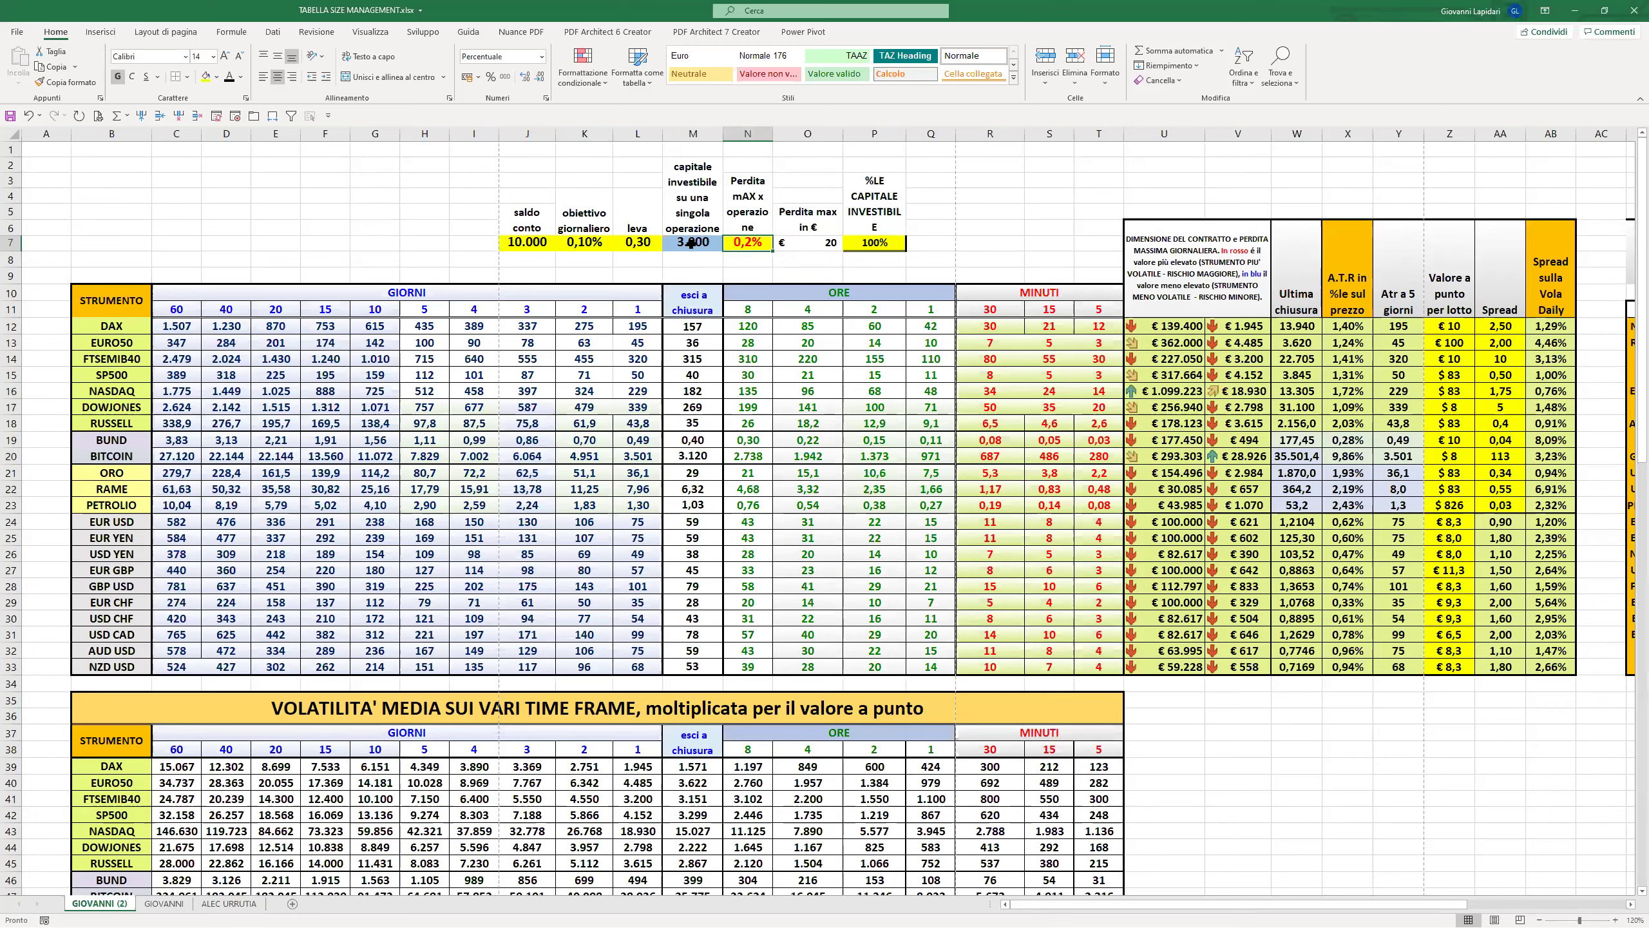
{"action": "scroll", "coordinate": [667, 335], "scroll_direction": "down", "scroll_amount": 7}
{"action": "scroll", "coordinate": [668, 335], "scroll_direction": "up", "scroll_amount": 7}
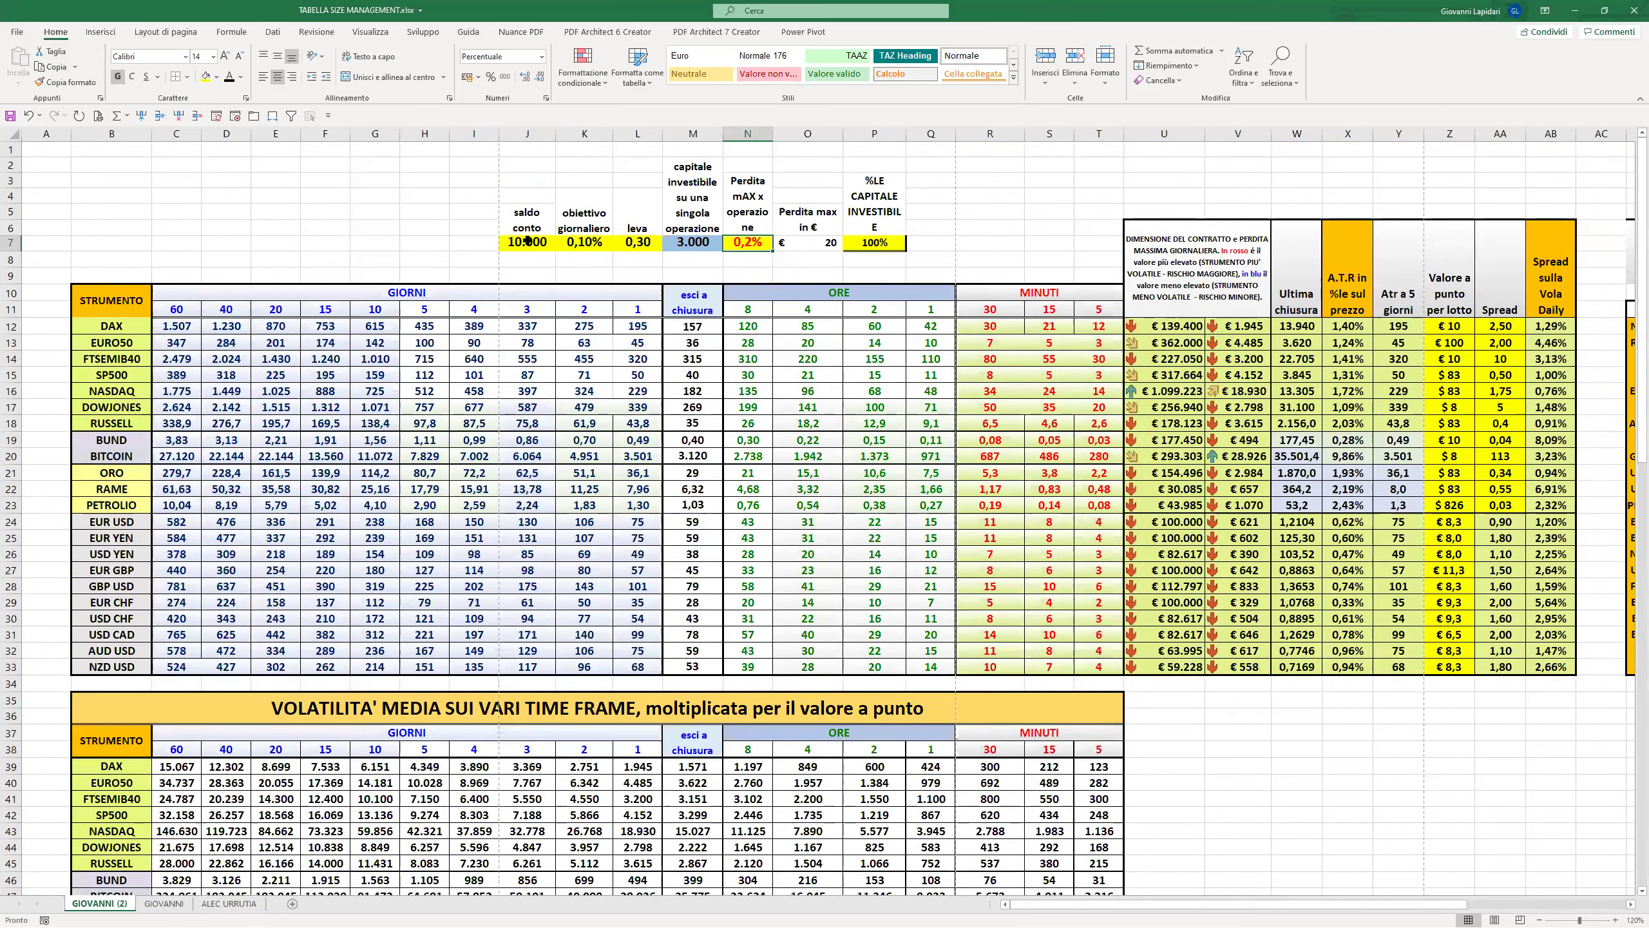
{"action": "left_click", "coordinate": [544, 248]}
{"action": "left_click", "coordinate": [584, 240]}
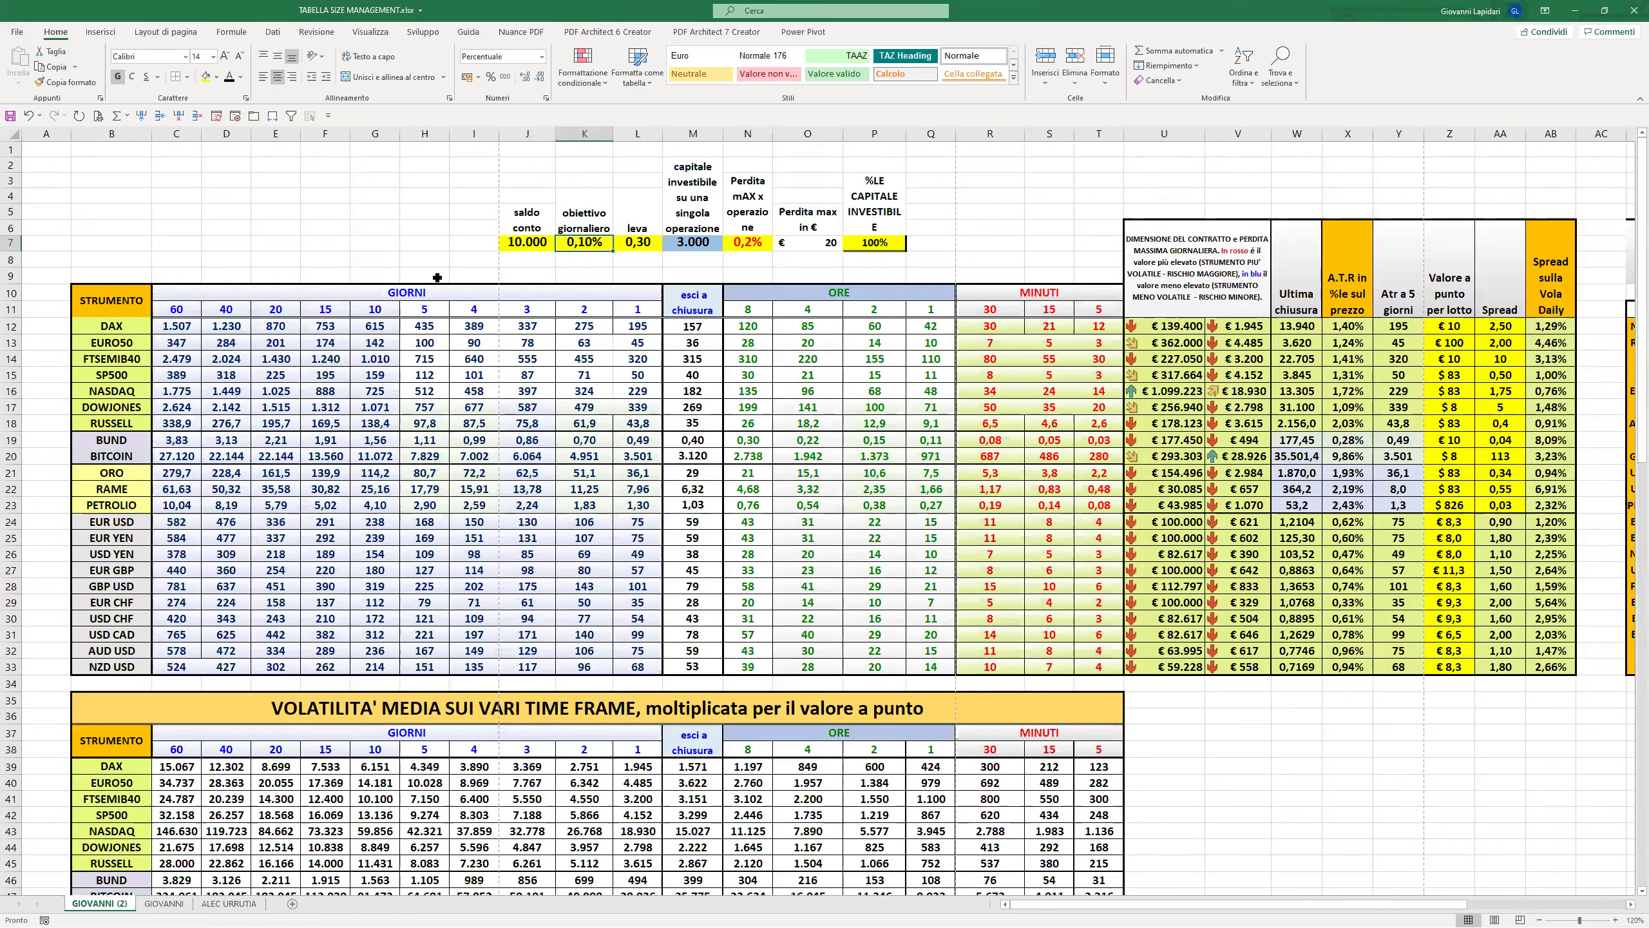
{"action": "left_click", "coordinate": [637, 241]}
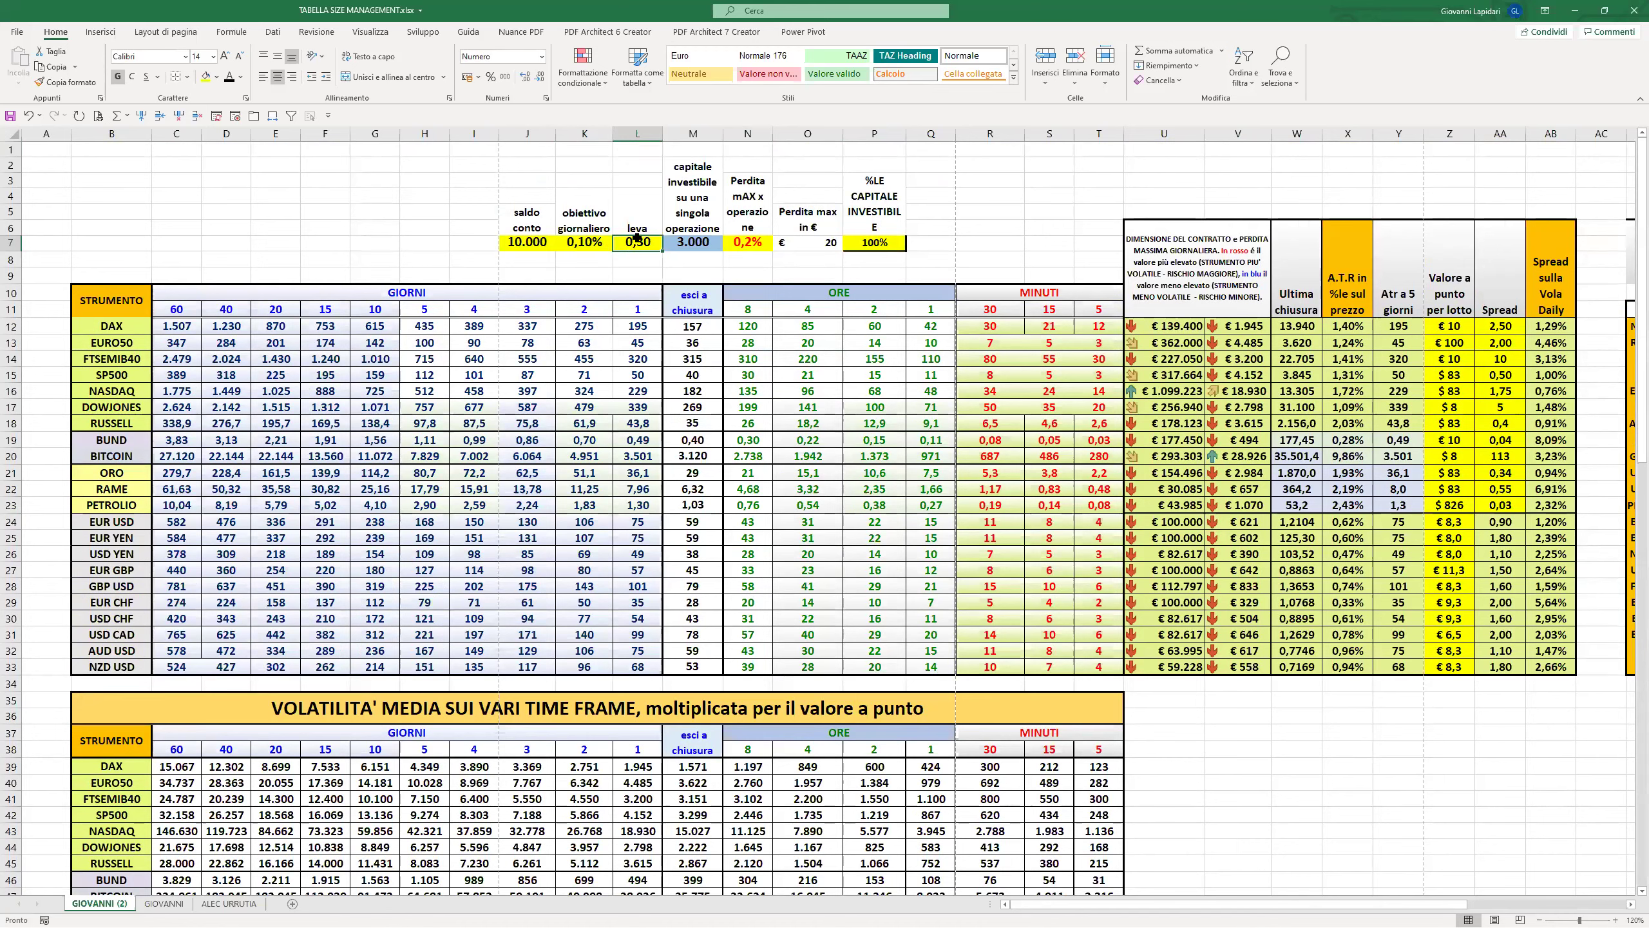
{"action": "left_click", "coordinate": [750, 242]}
{"action": "left_click", "coordinate": [802, 241]}
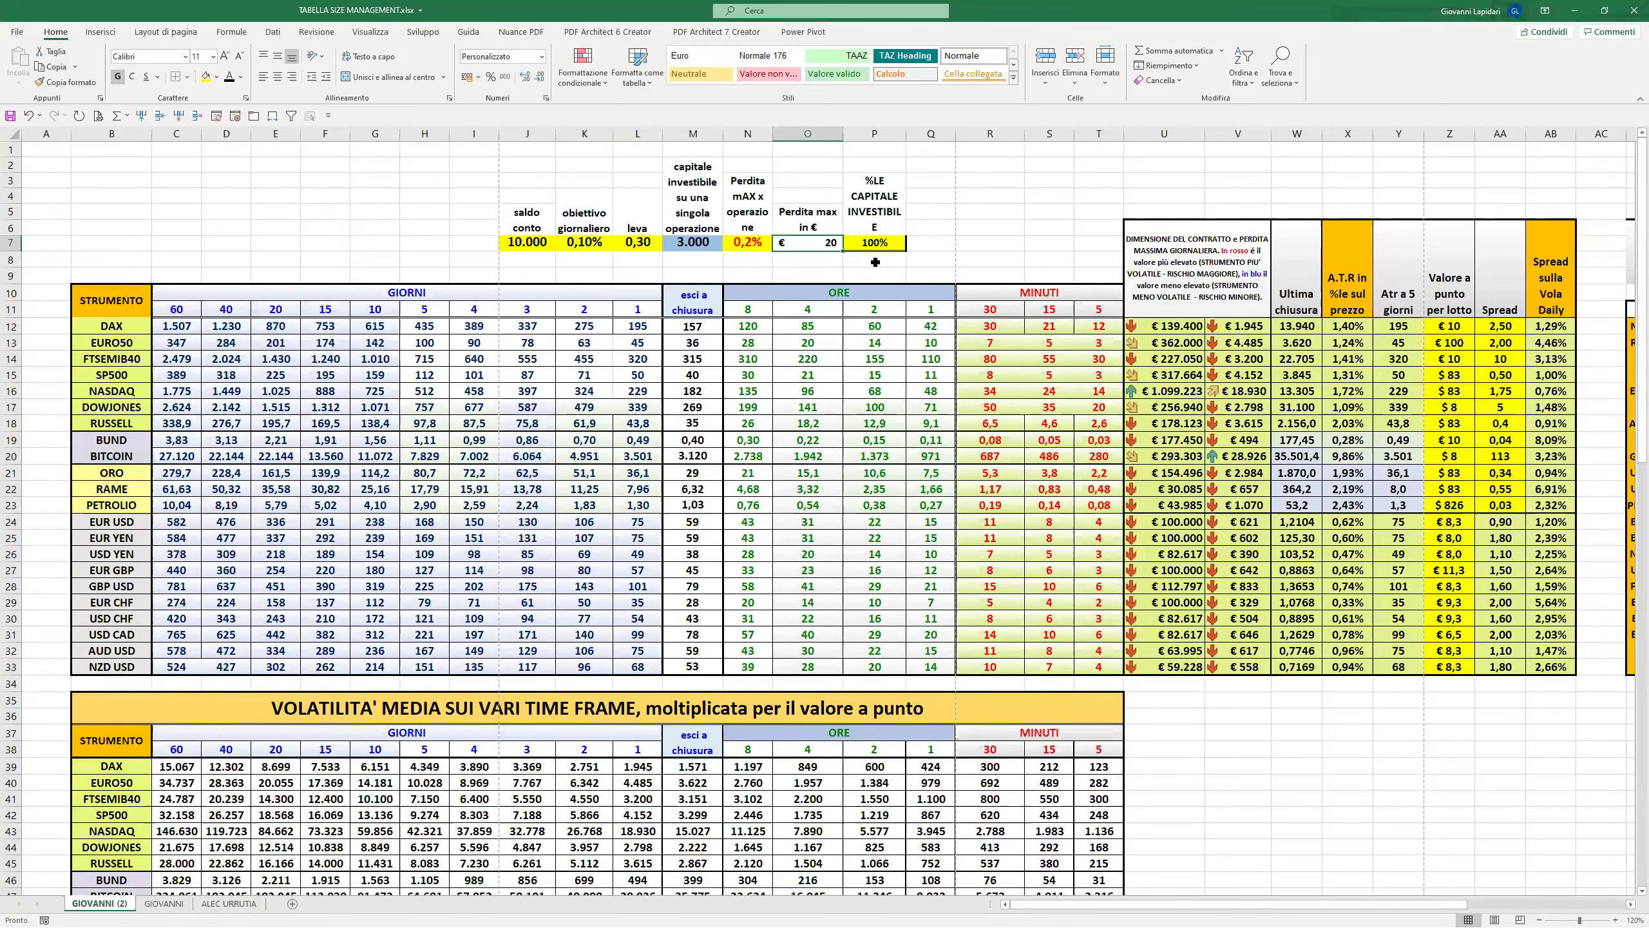
Examine the 5-minute and 15-minute sizes for DAX and the 5-minute size for EURO50 in the correct-size table.
{"action": "scroll", "coordinate": [876, 262], "scroll_direction": "down", "scroll_amount": 12}
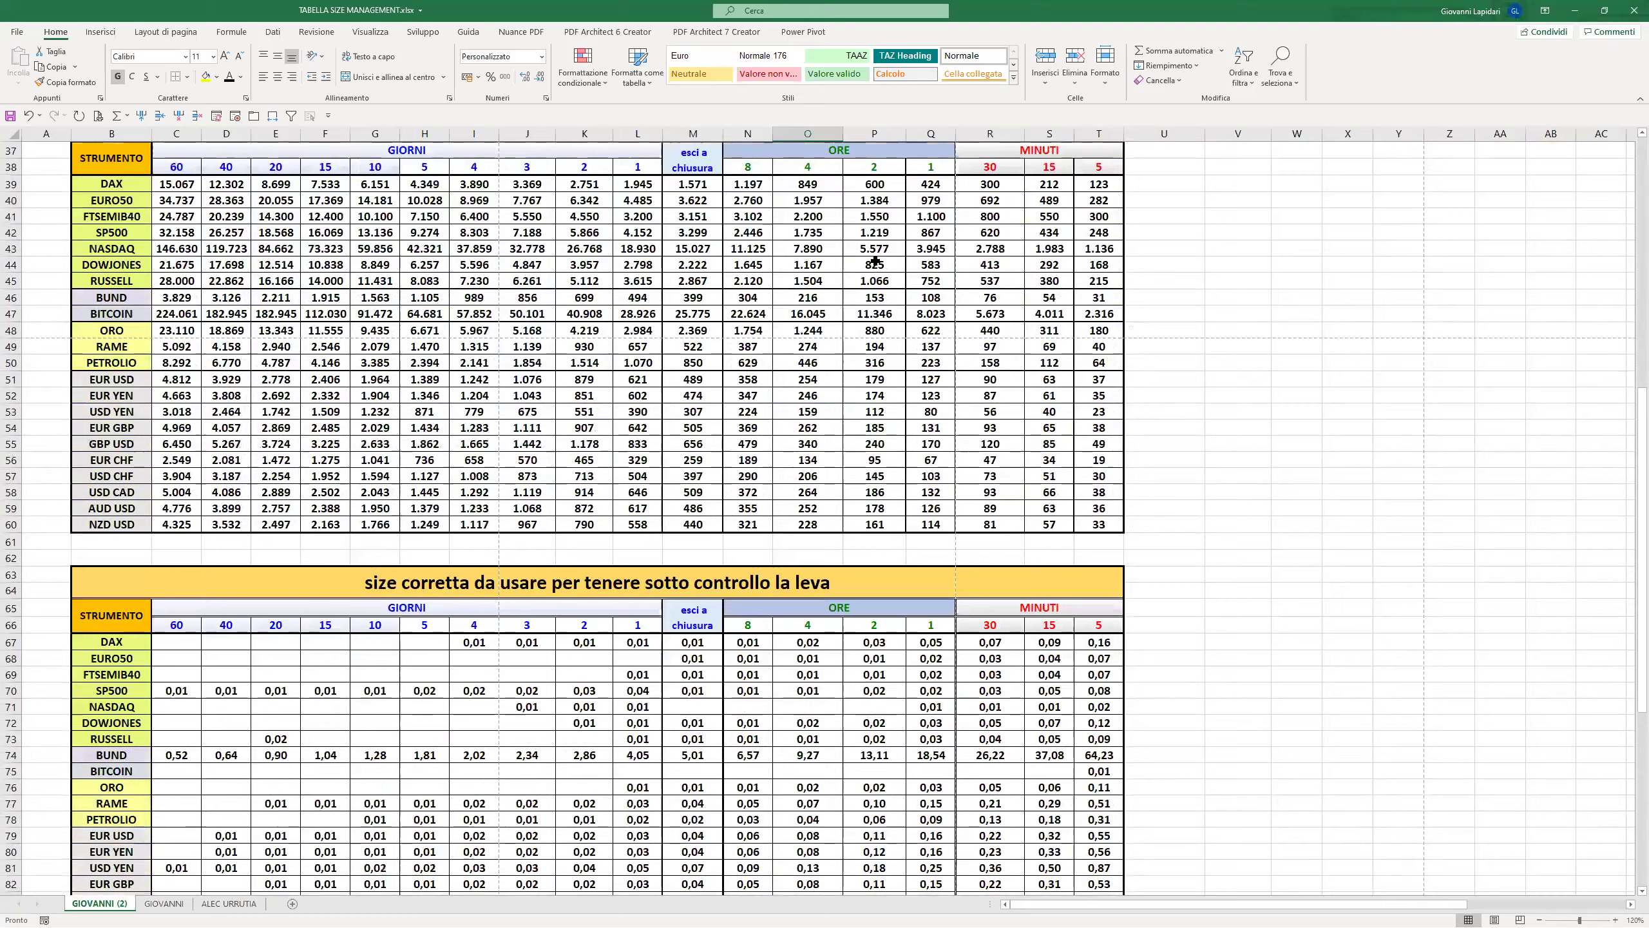
{"action": "scroll", "coordinate": [875, 262], "scroll_direction": "down", "scroll_amount": 4}
{"action": "scroll", "coordinate": [877, 262], "scroll_direction": "up", "scroll_amount": 2}
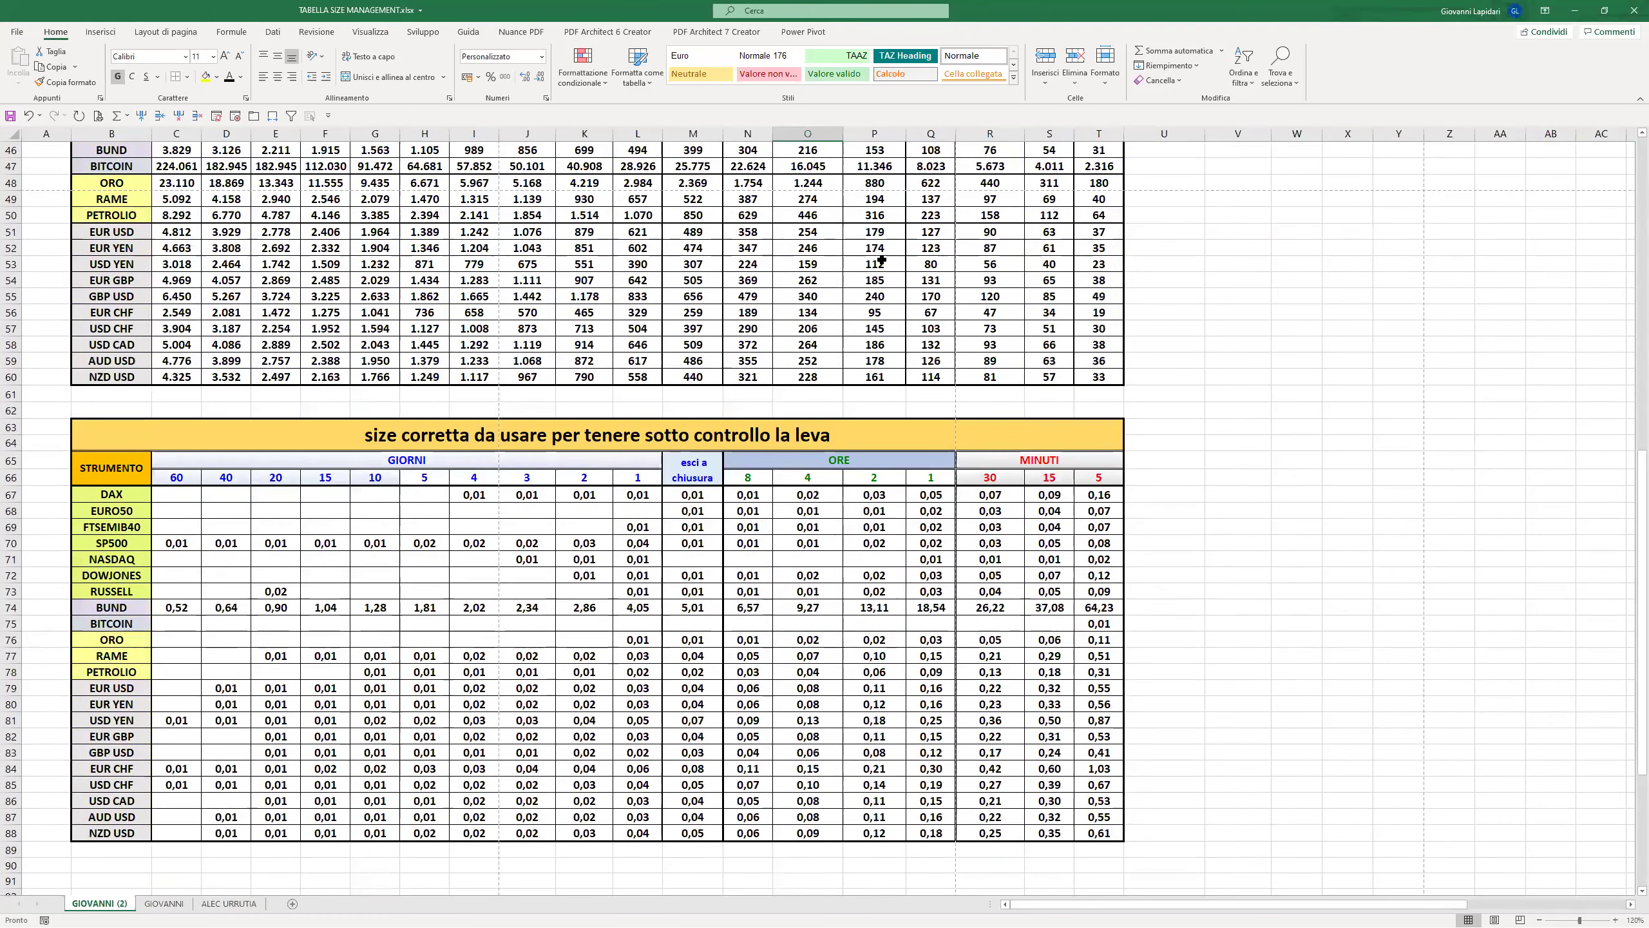
{"action": "left_click", "coordinate": [1103, 495]}
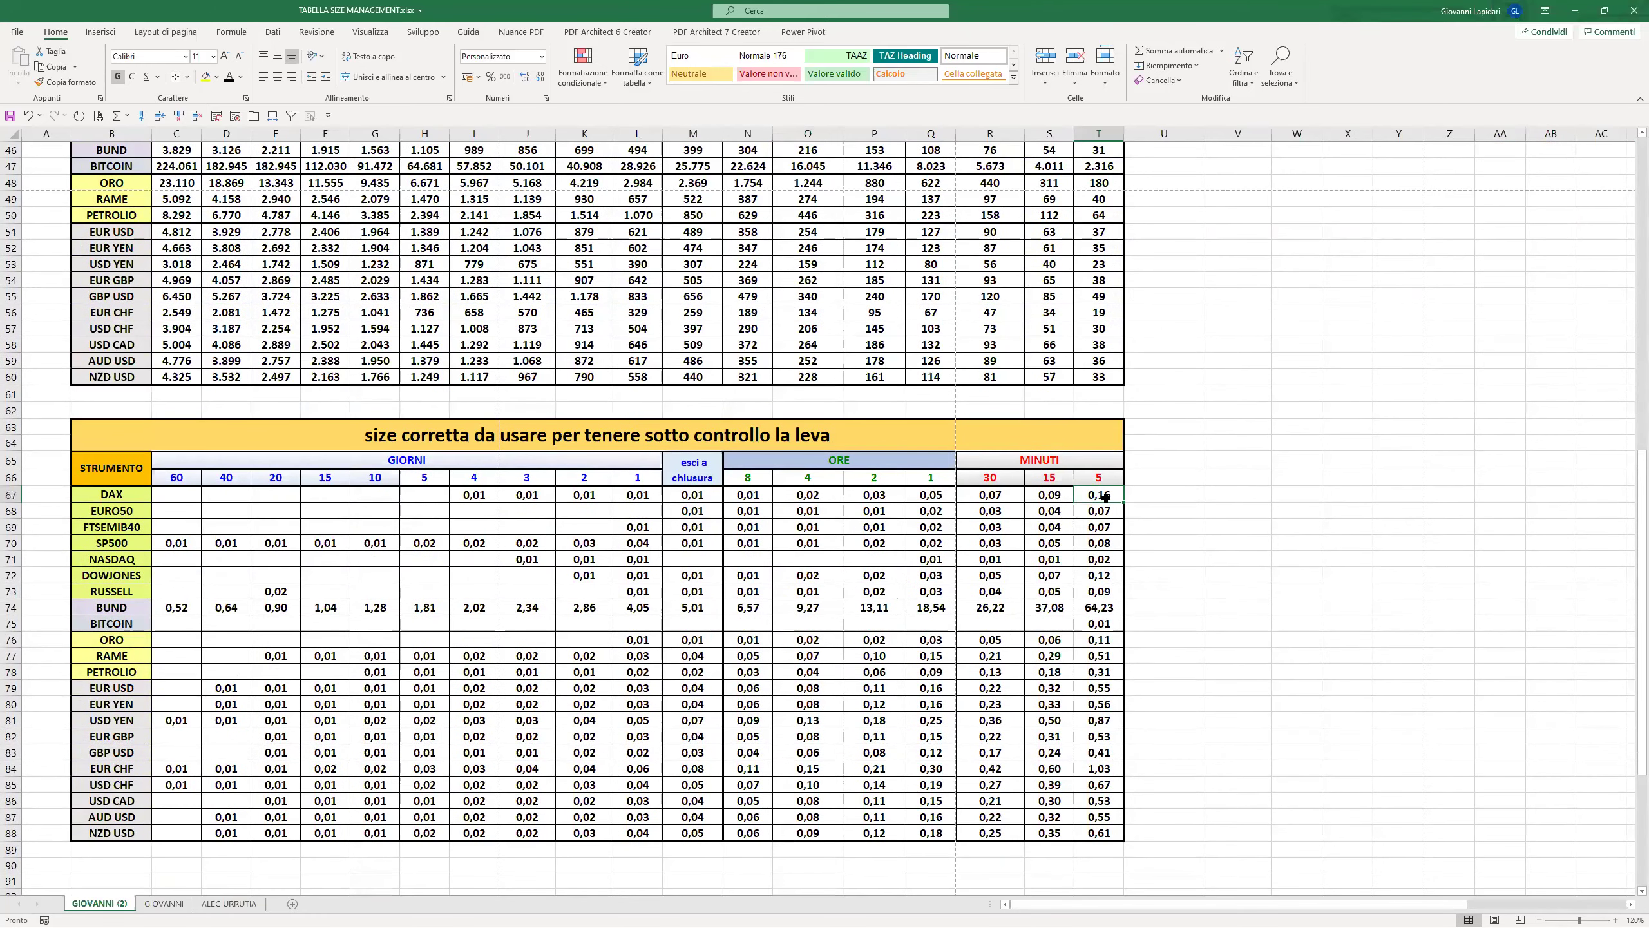
{"action": "left_click", "coordinate": [1200, 493]}
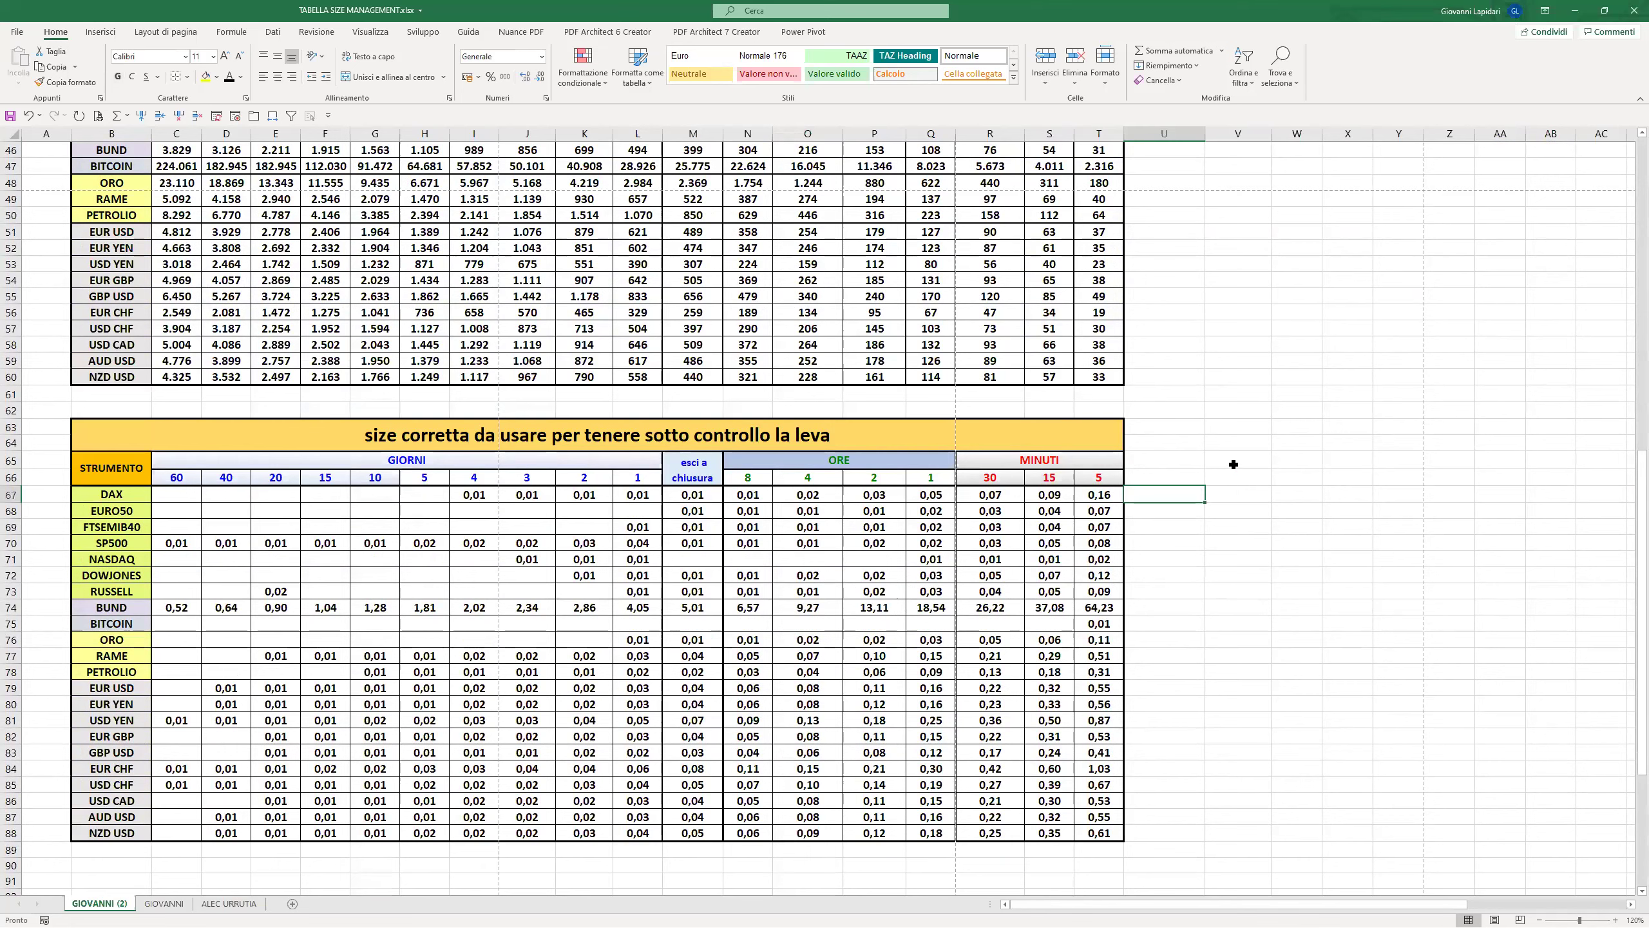
{"action": "left_click", "coordinate": [1100, 497]}
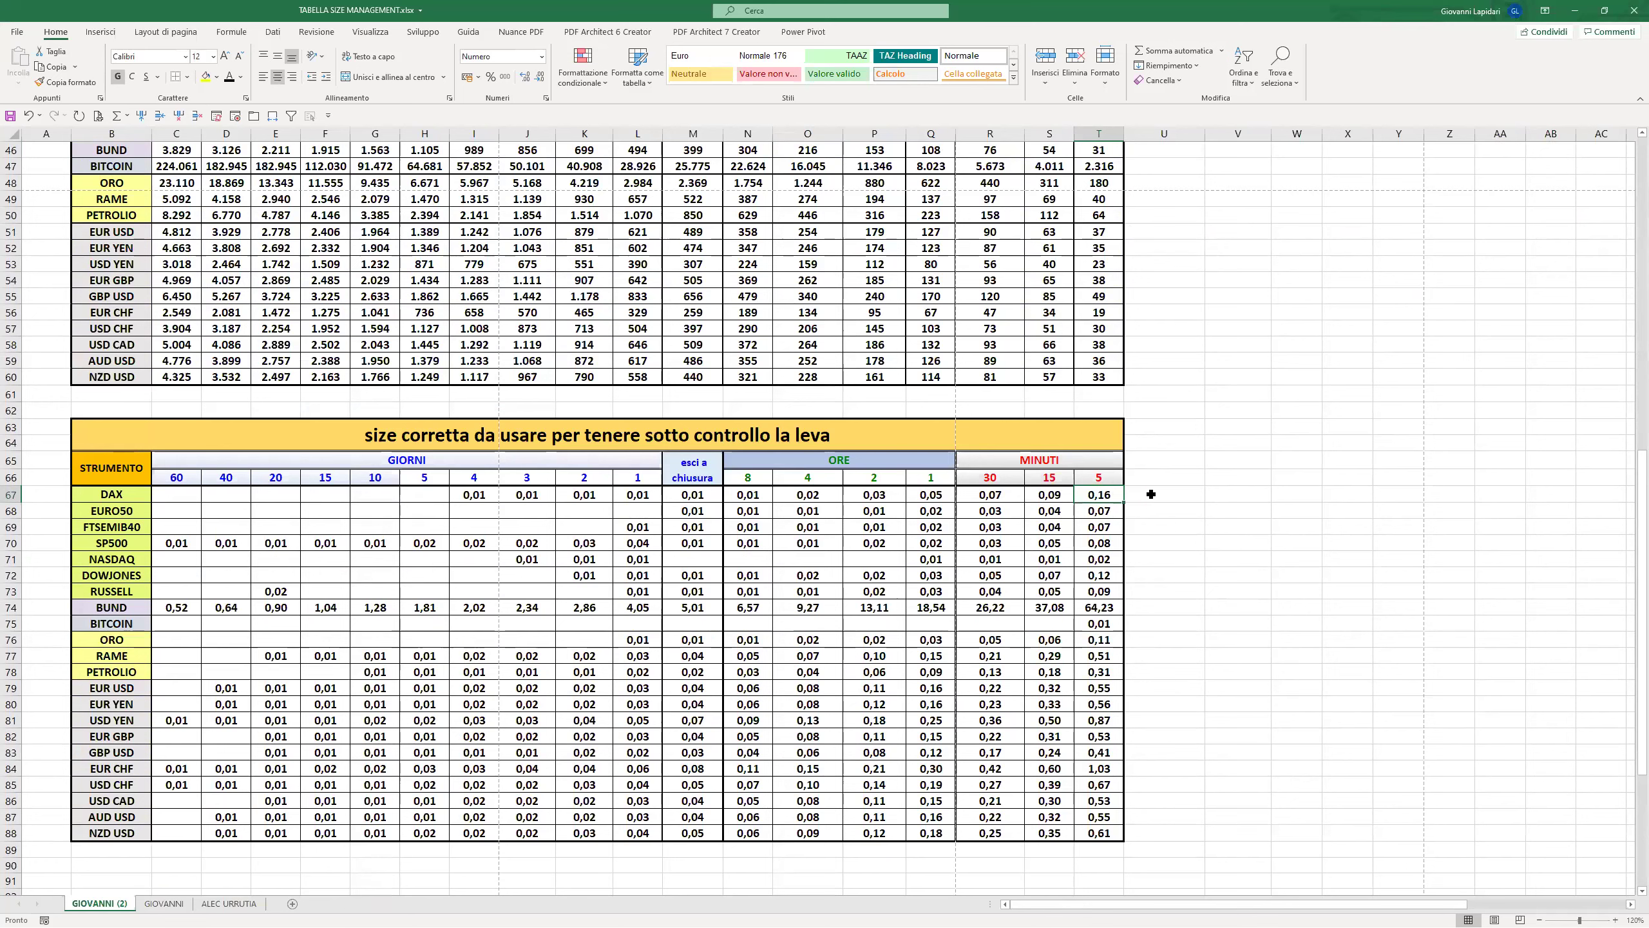
{"action": "left_click", "coordinate": [1068, 496]}
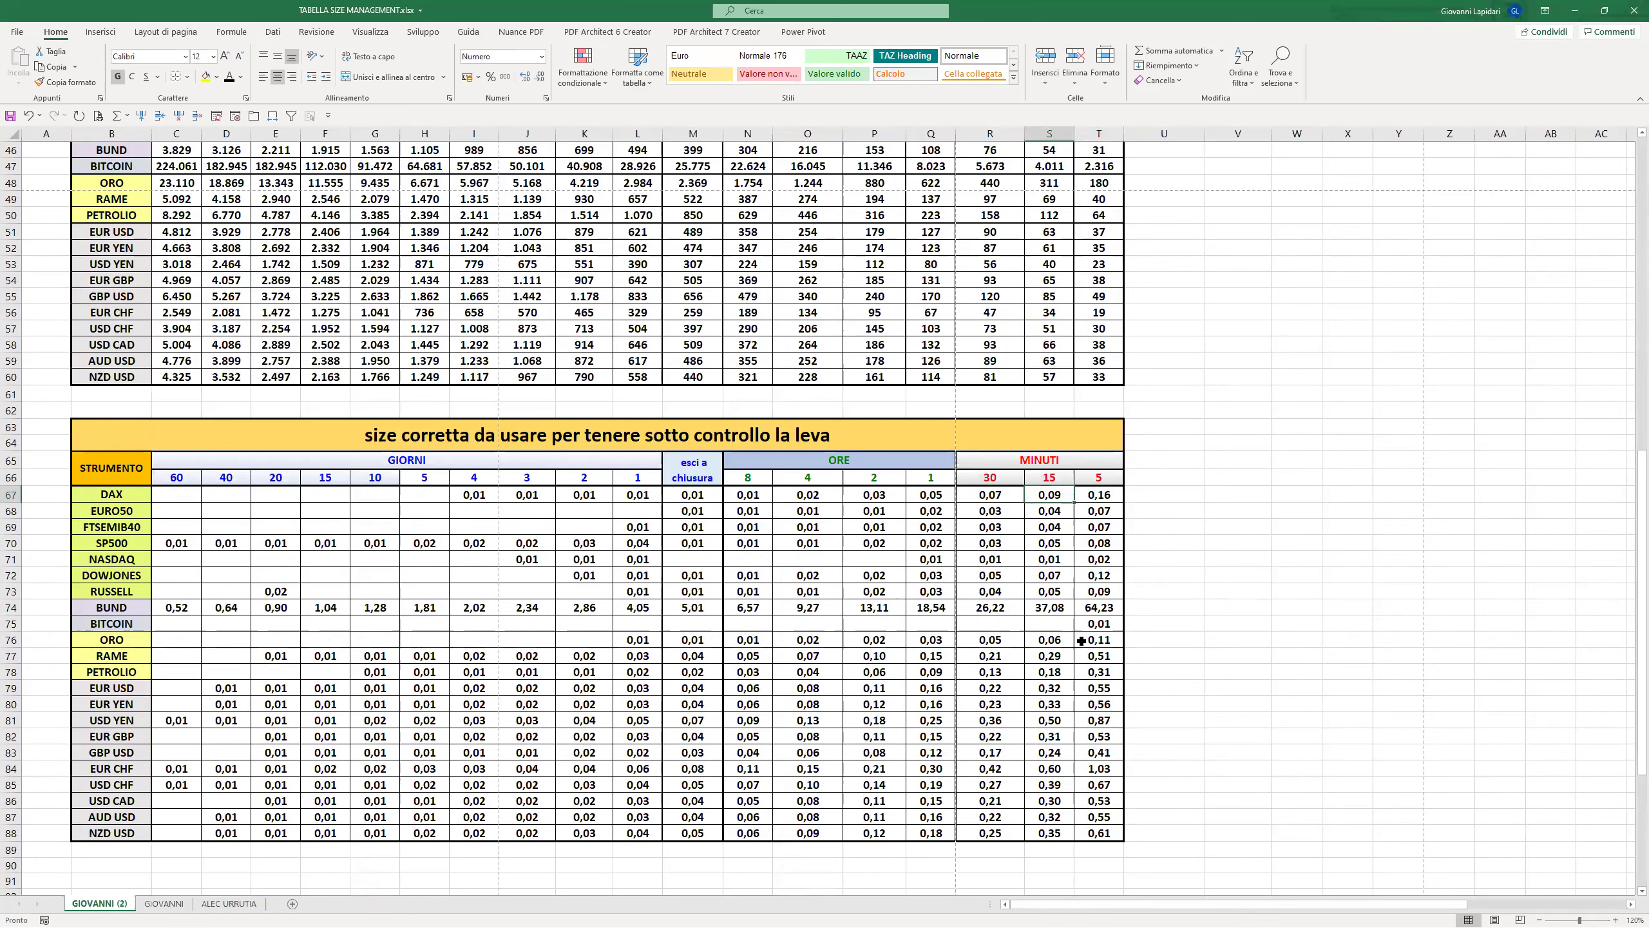
{"action": "left_click", "coordinate": [1099, 510]}
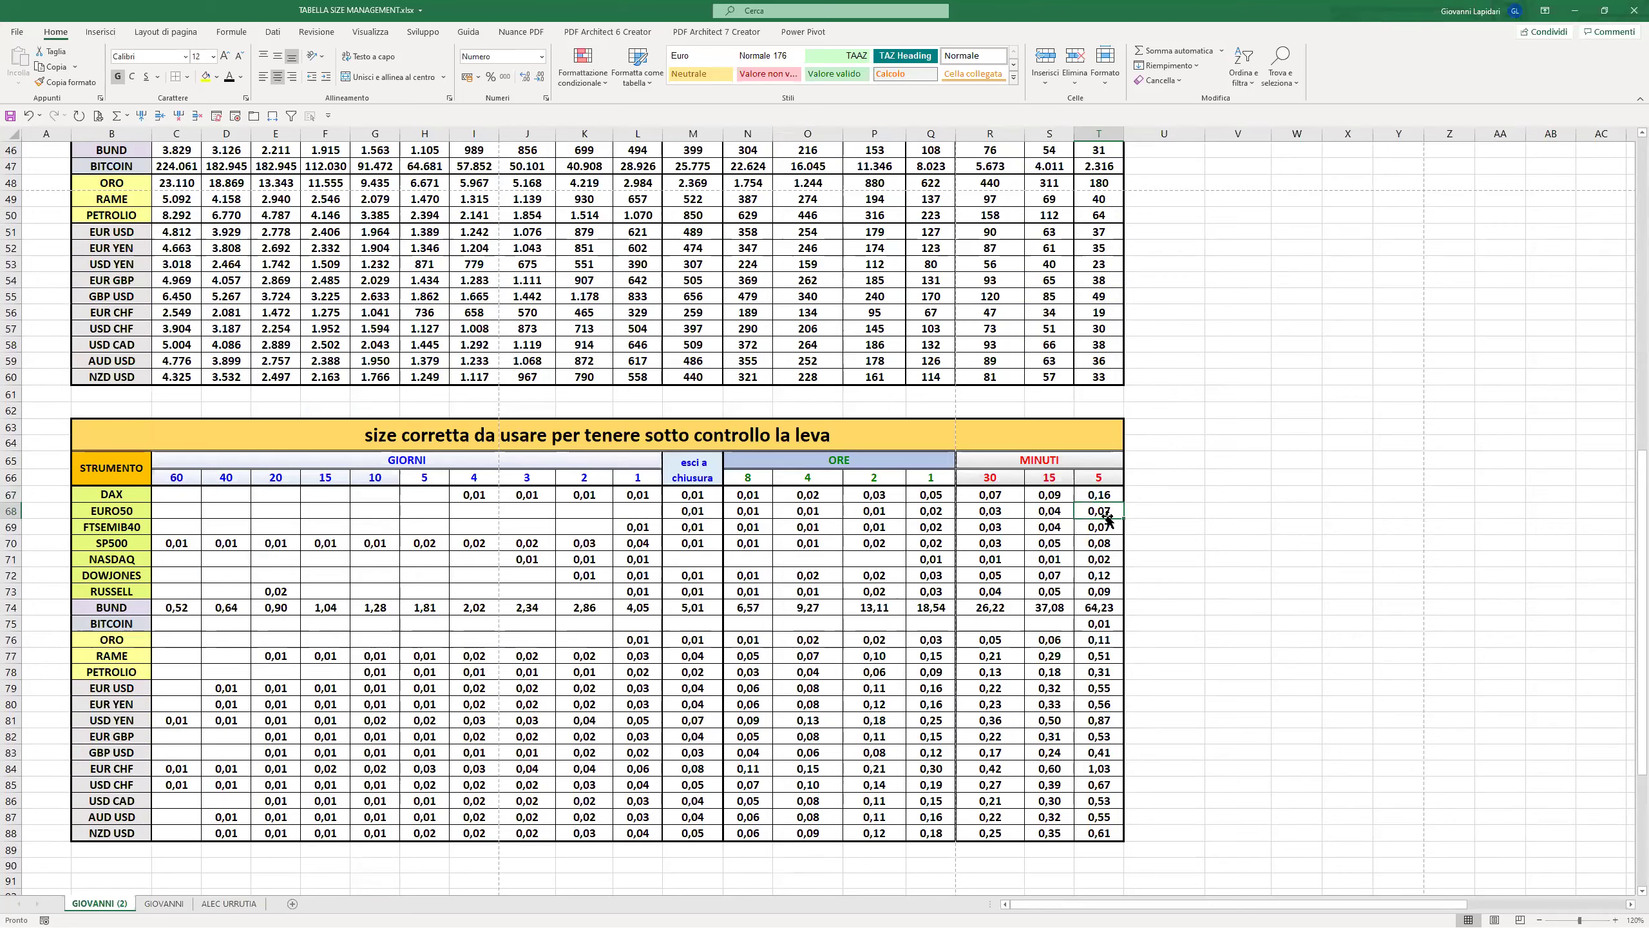
{"action": "left_click", "coordinate": [1052, 495]}
Compare DAX's 5-minute and 15-minute entries across the points volatility, monetary volatility and correct-size tables.
{"action": "scroll", "coordinate": [1060, 520], "scroll_direction": "up", "scroll_amount": 15}
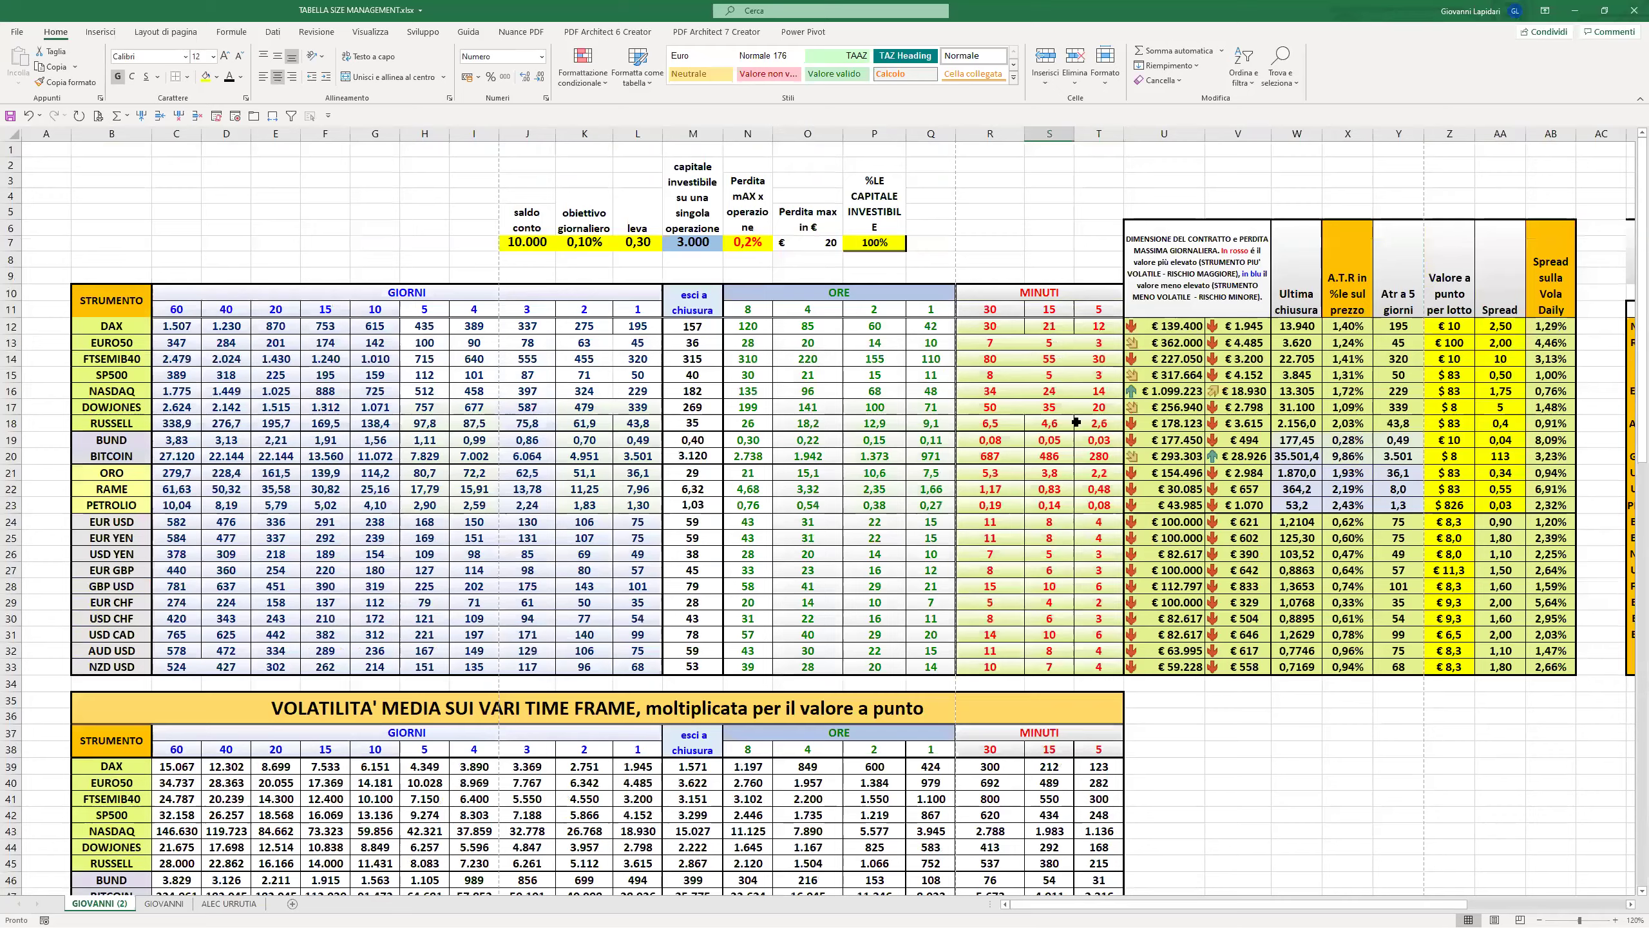
{"action": "left_click", "coordinate": [1090, 325]}
{"action": "left_click", "coordinate": [1064, 328]}
{"action": "scroll", "coordinate": [1046, 482], "scroll_direction": "down", "scroll_amount": 4}
{"action": "left_click", "coordinate": [1095, 572]}
{"action": "left_click", "coordinate": [1049, 575]}
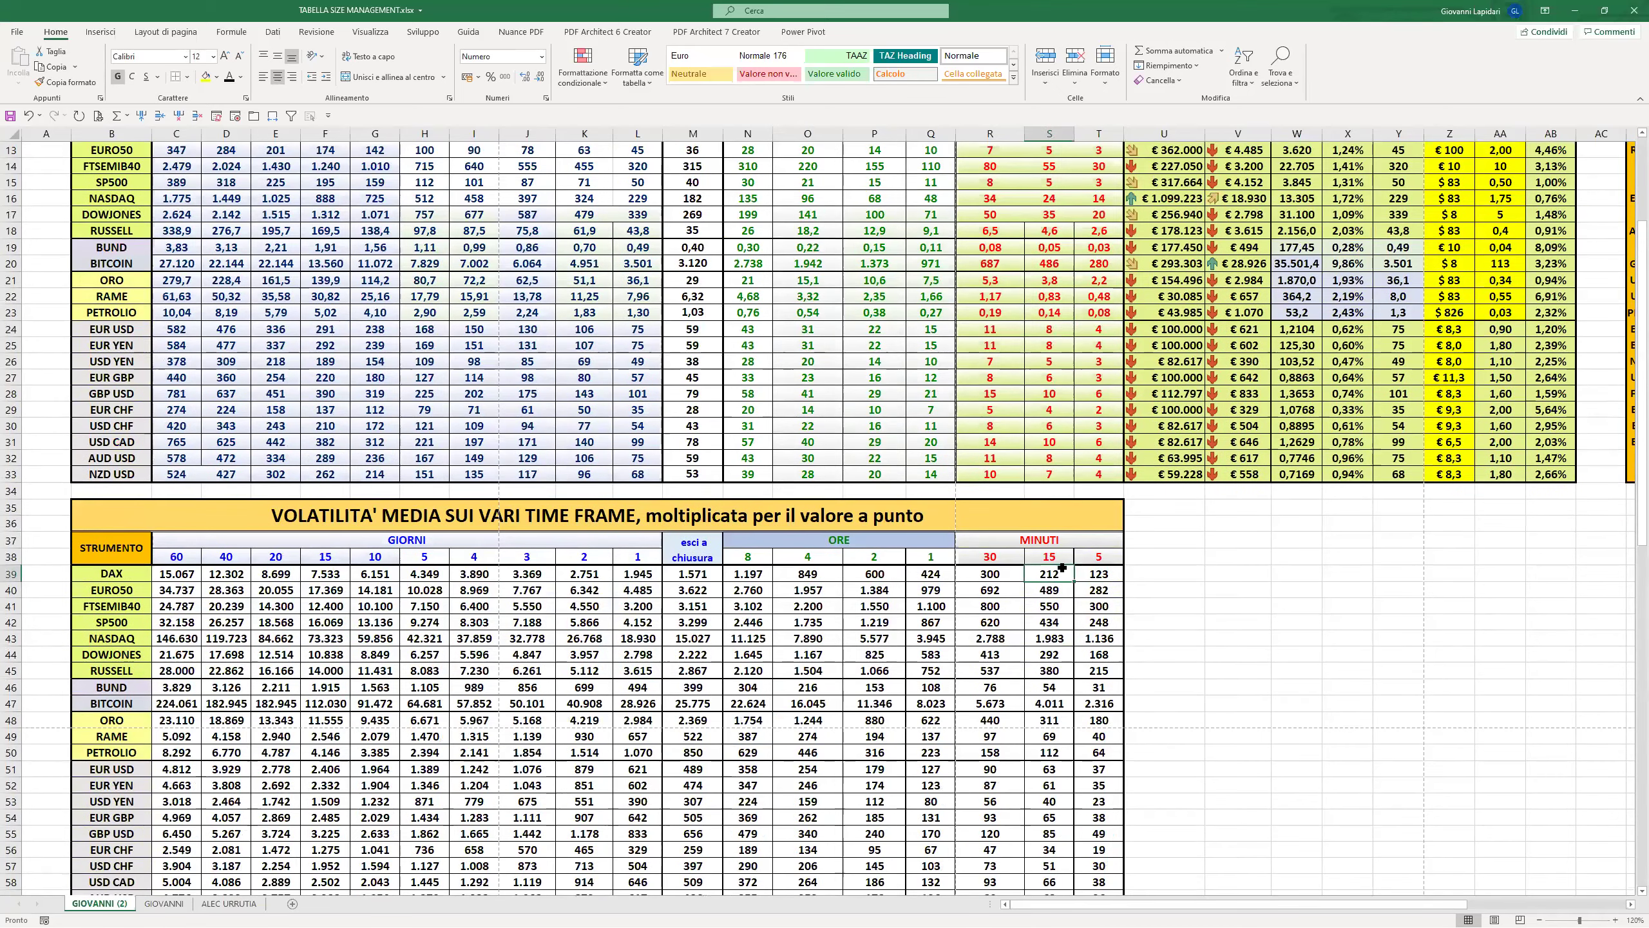
{"action": "scroll", "coordinate": [1049, 589], "scroll_direction": "down", "scroll_amount": 12}
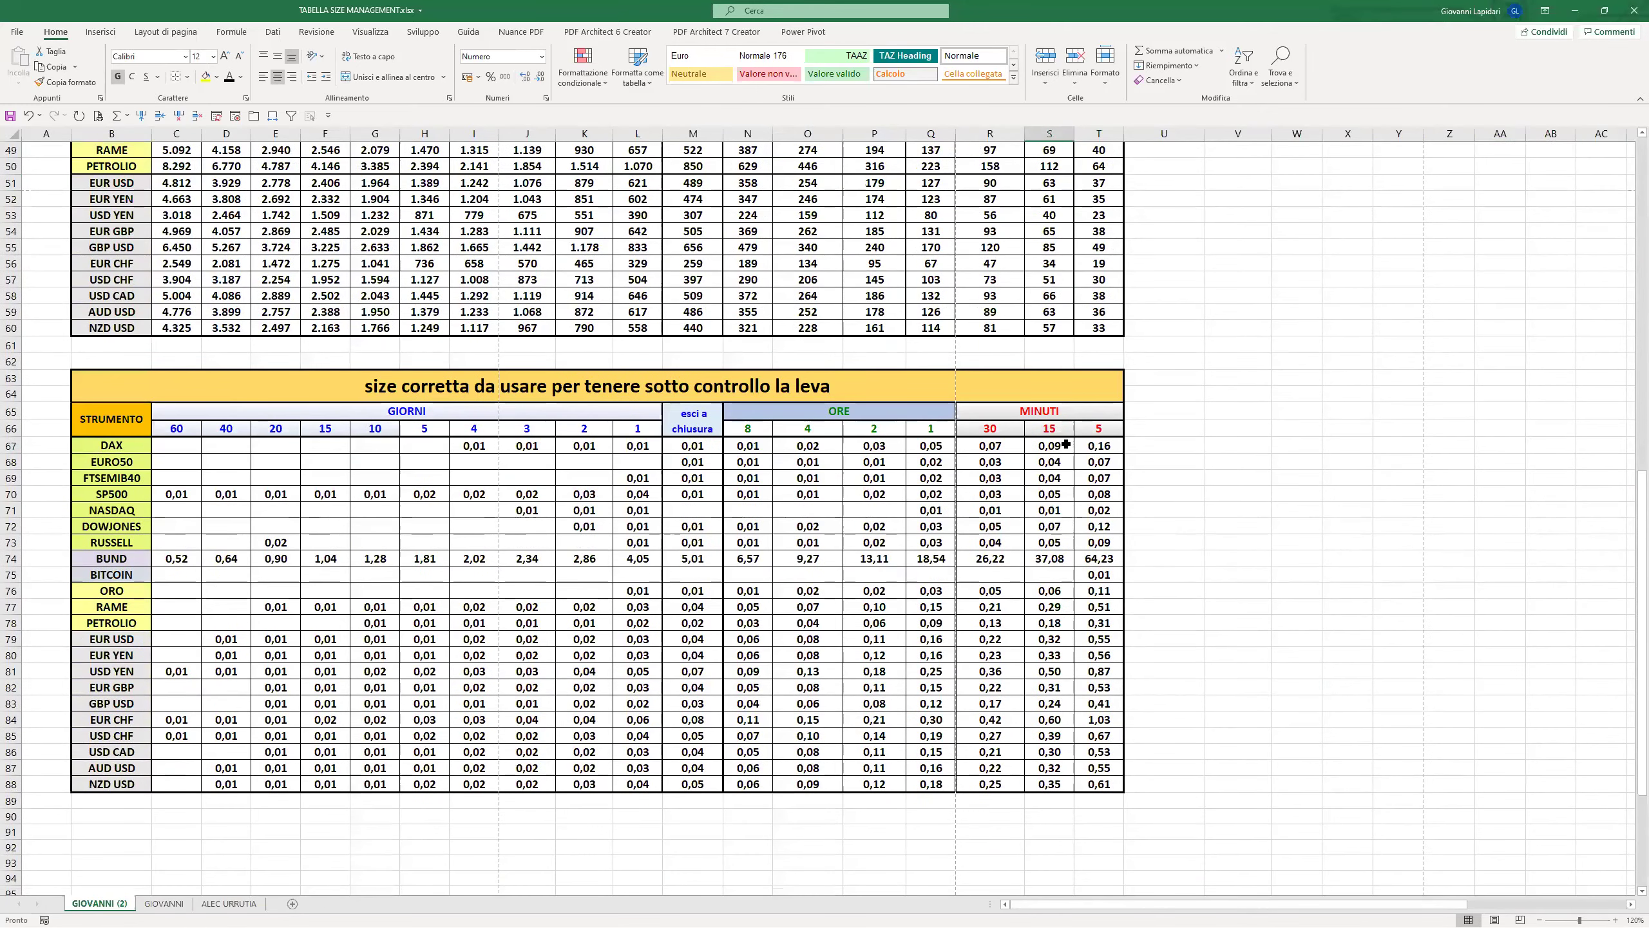
{"action": "left_click", "coordinate": [1097, 446]}
{"action": "left_click", "coordinate": [1049, 446]}
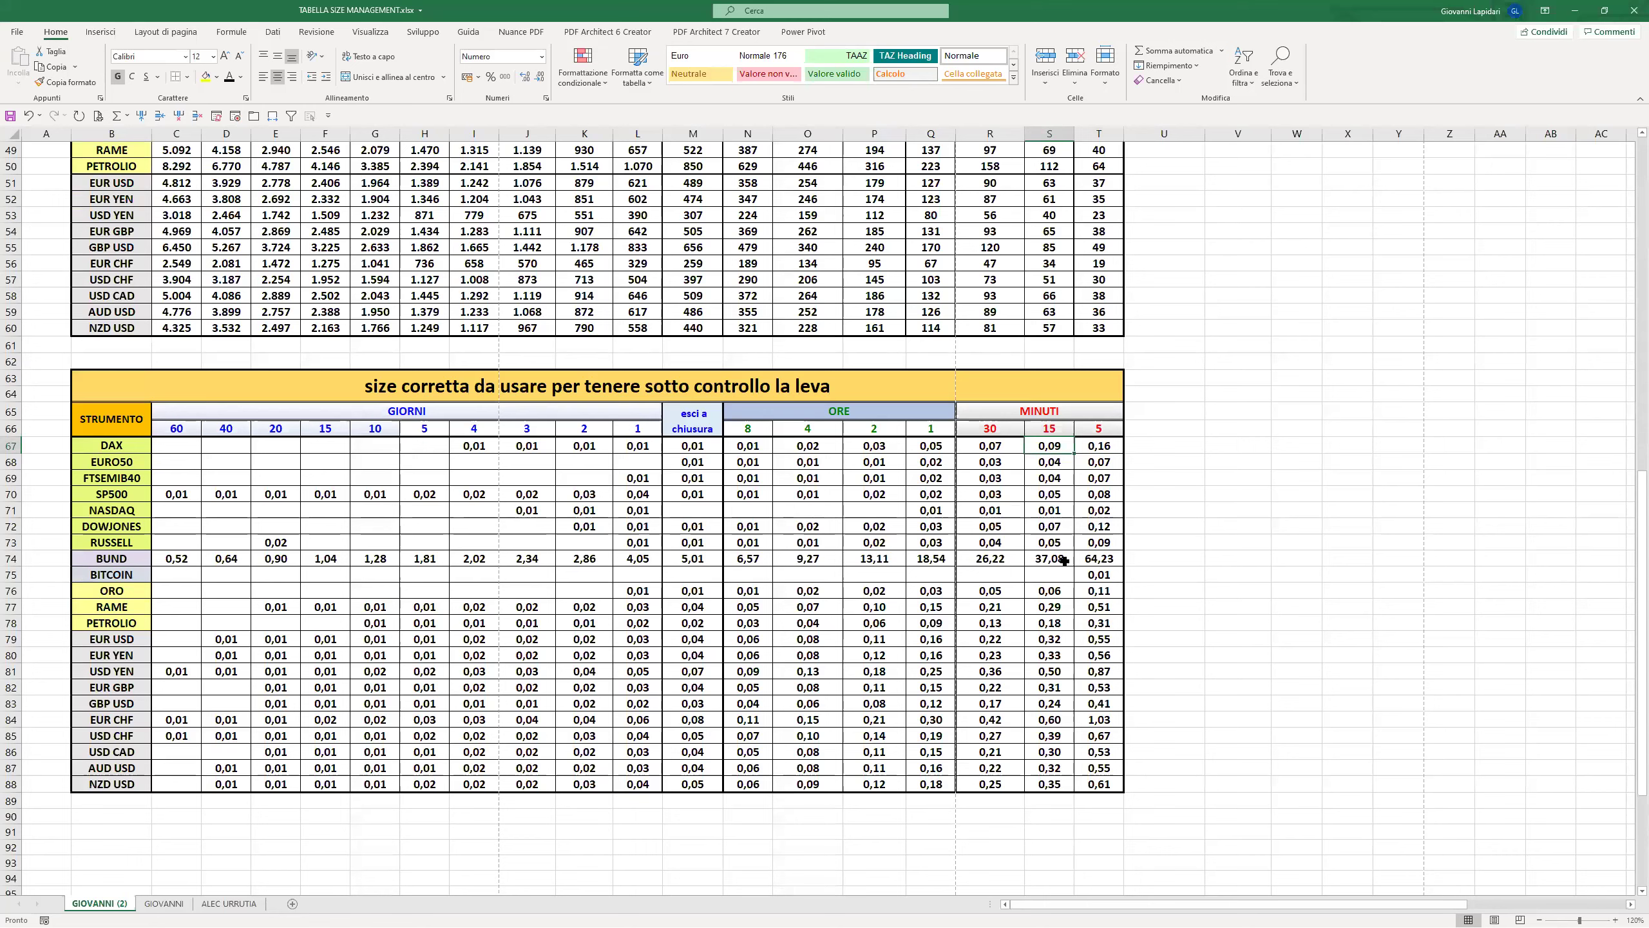
Compare DAX's correct sizes across the minute, hourly and close-of-day columns of the size table.
{"action": "left_click_drag", "start_coordinate": [1052, 429], "coordinate": [874, 431]}
{"action": "left_click_drag", "start_coordinate": [1097, 446], "coordinate": [824, 446]}
{"action": "left_click", "coordinate": [1436, 640]}
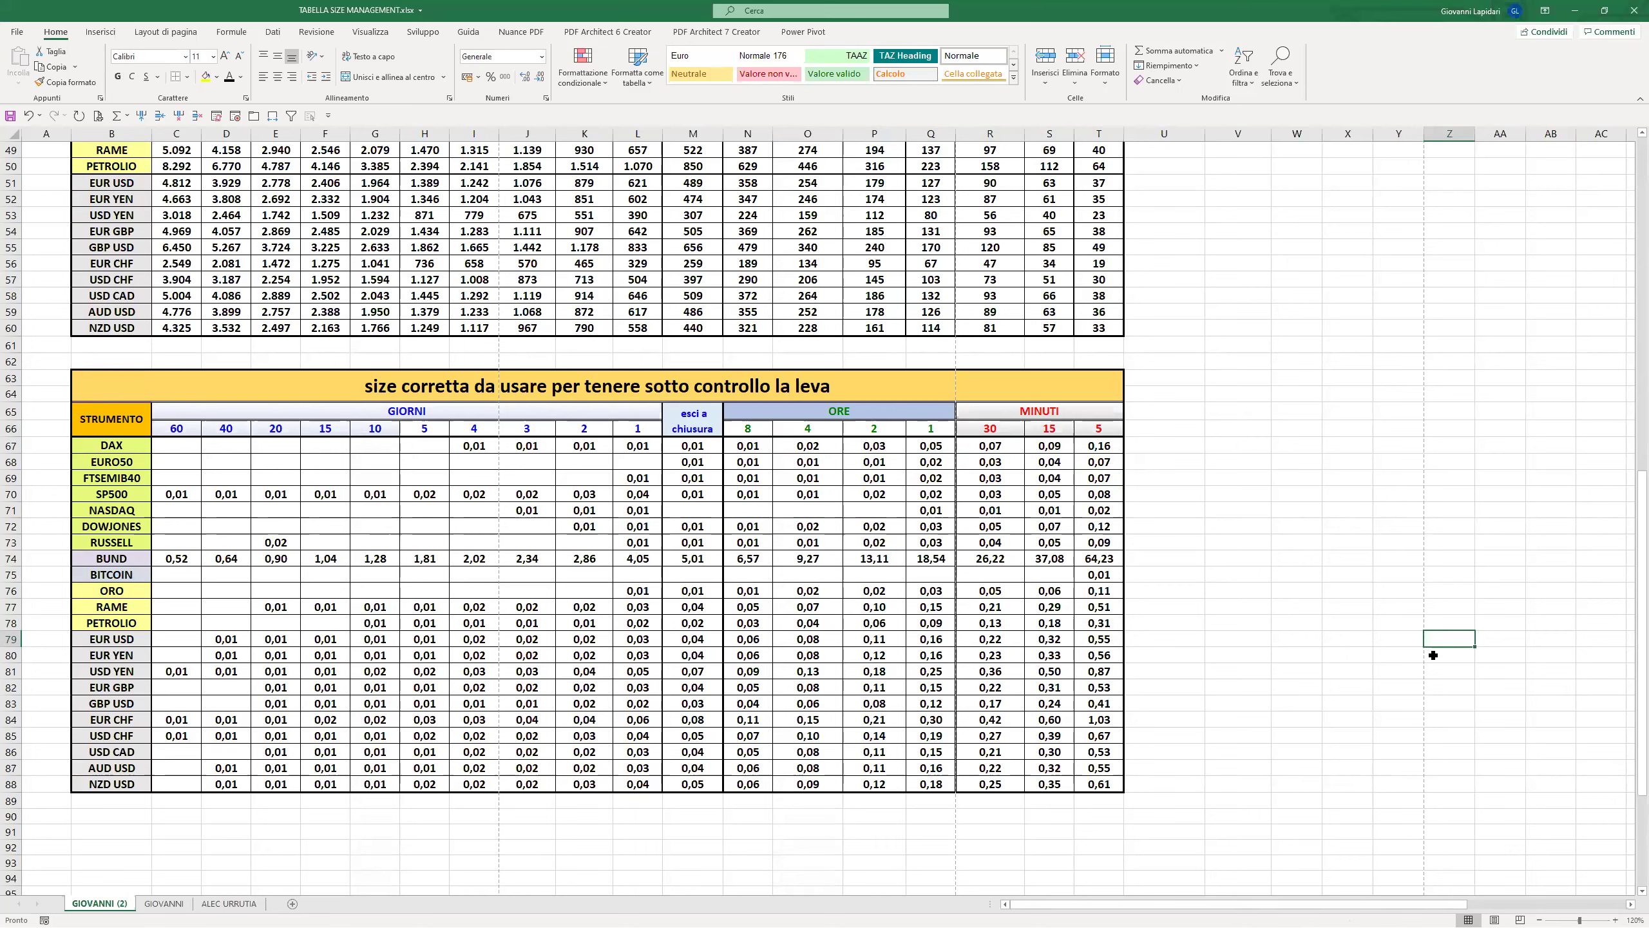
{"action": "left_click", "coordinate": [1096, 572]}
{"action": "left_click", "coordinate": [952, 449]}
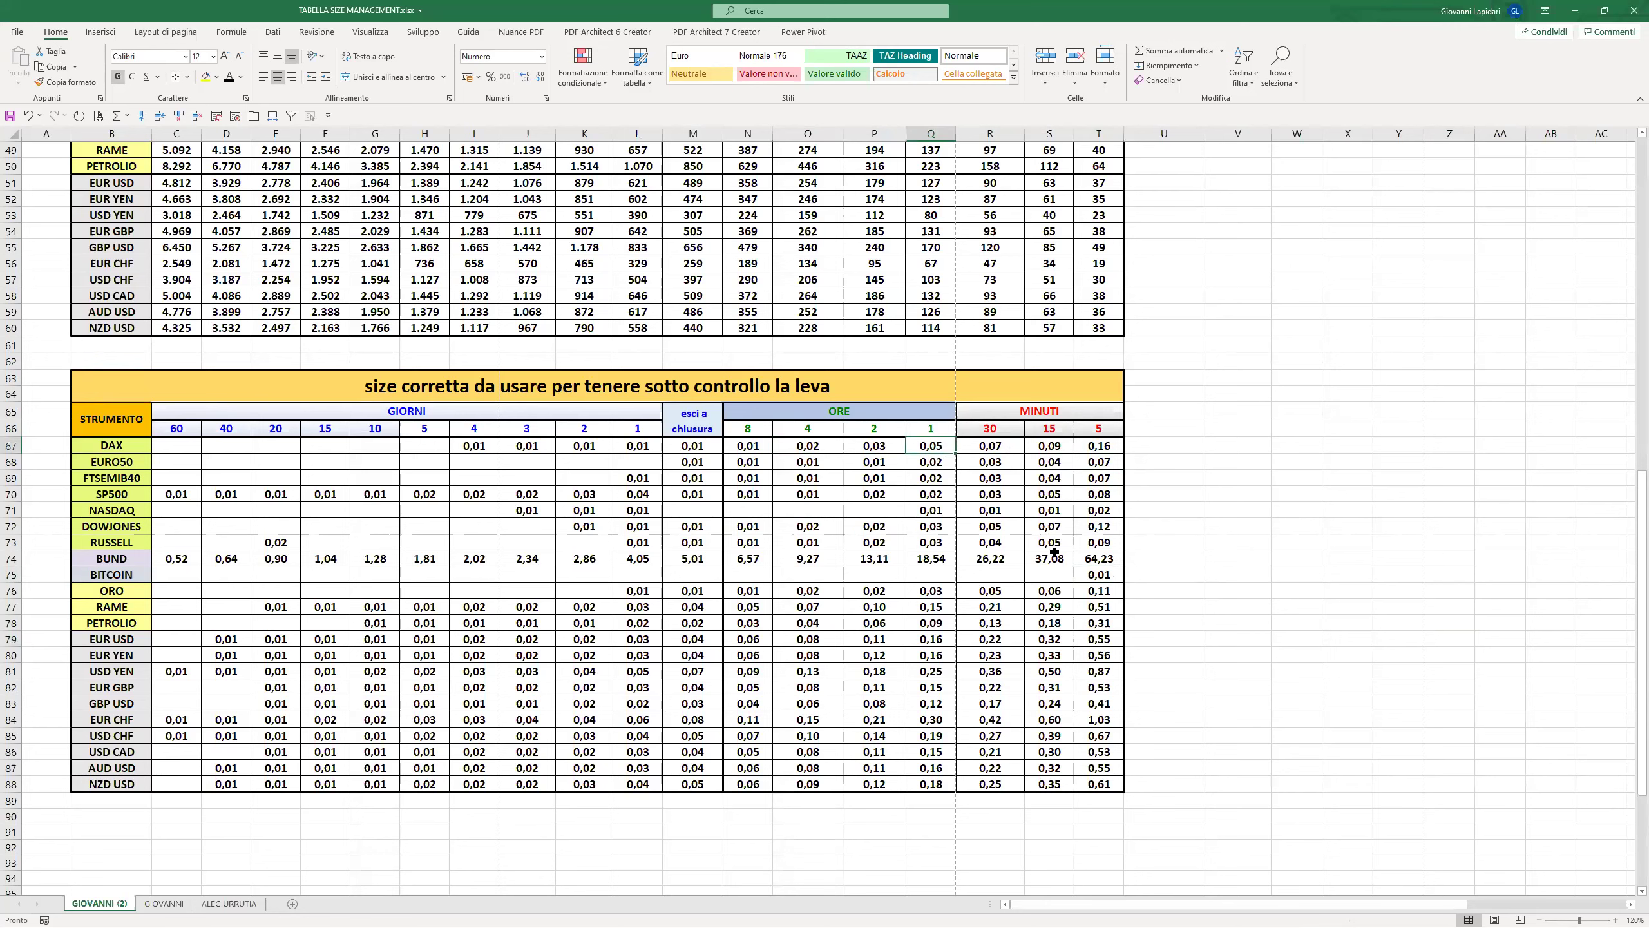
{"action": "left_click", "coordinate": [1098, 447]}
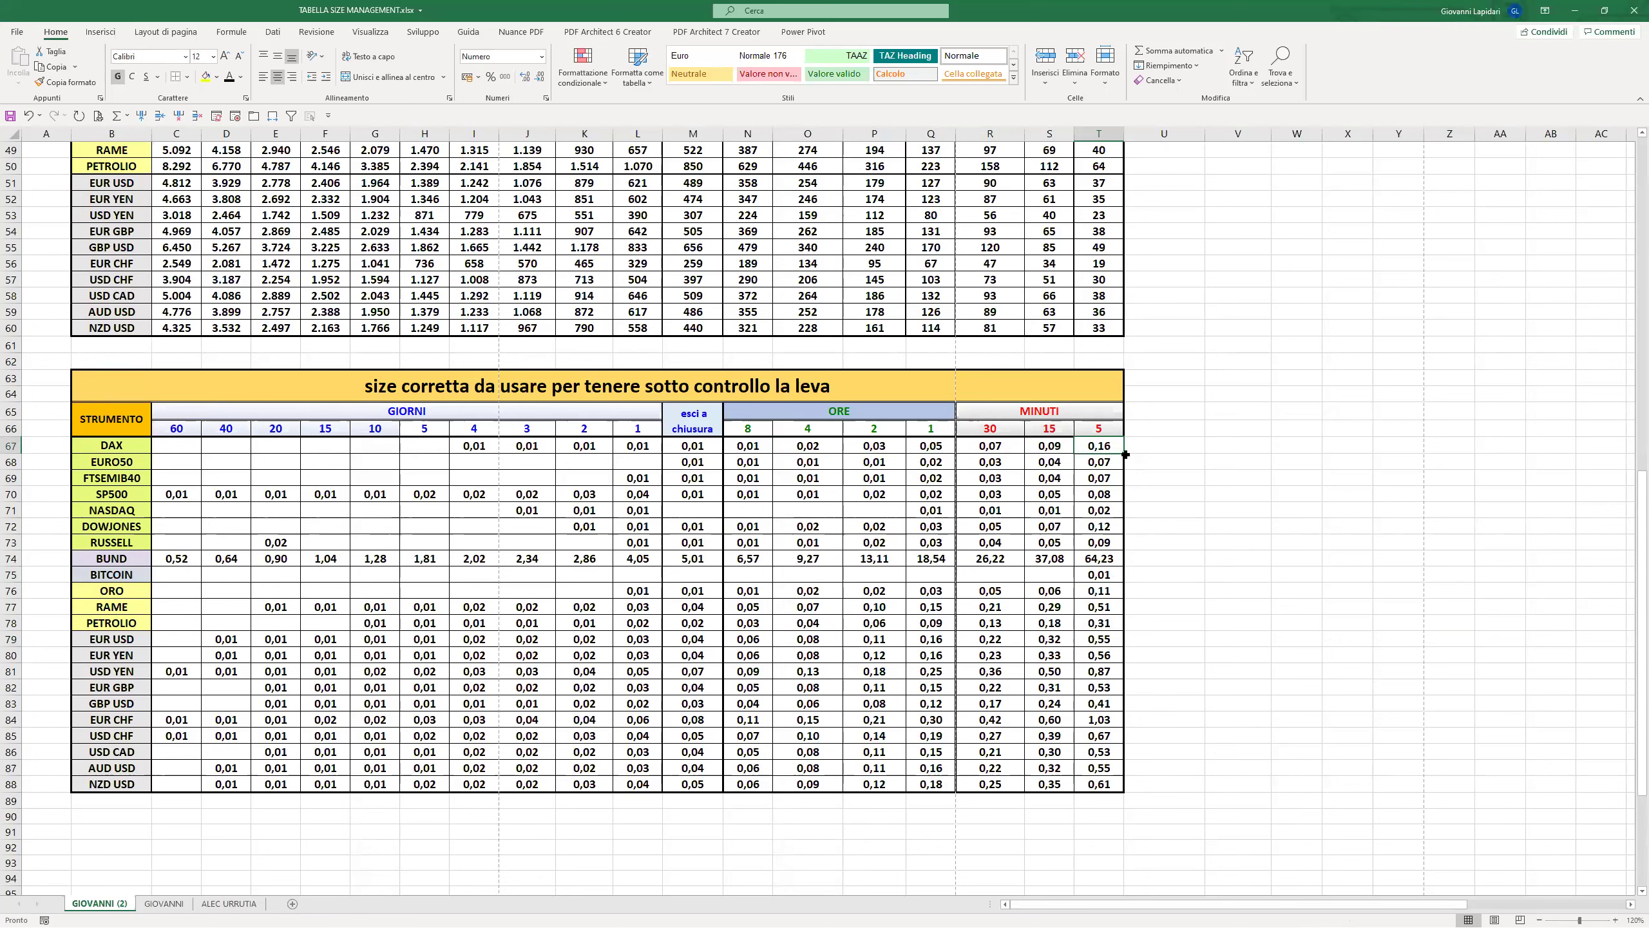
{"action": "left_click", "coordinate": [935, 447]}
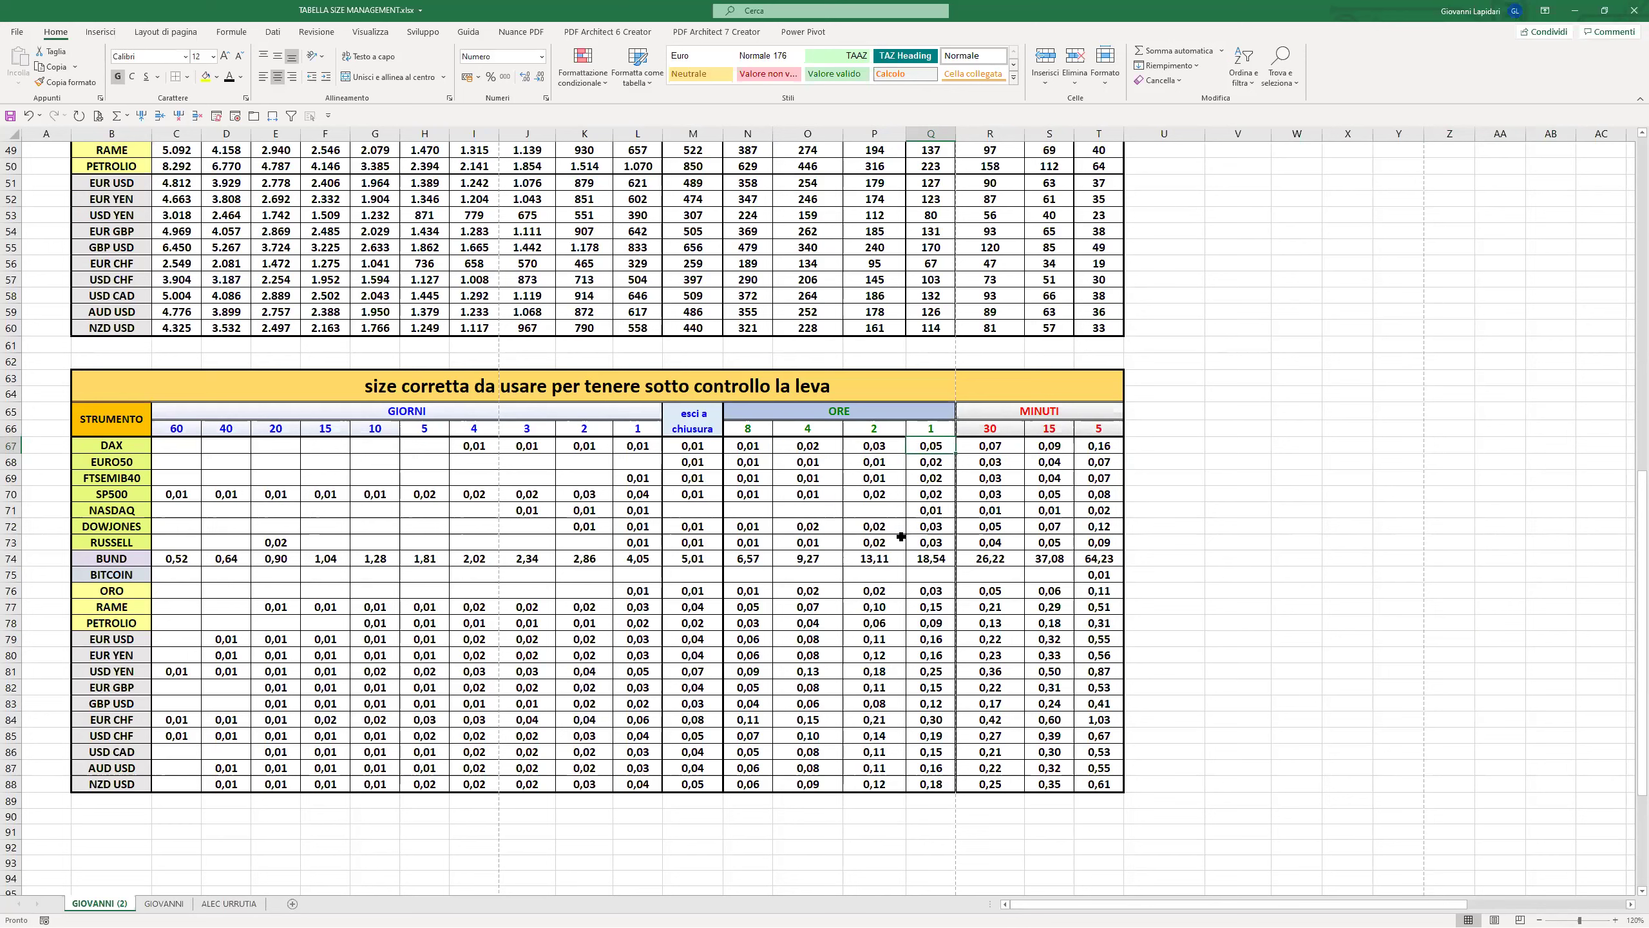
{"action": "left_click", "coordinate": [701, 449]}
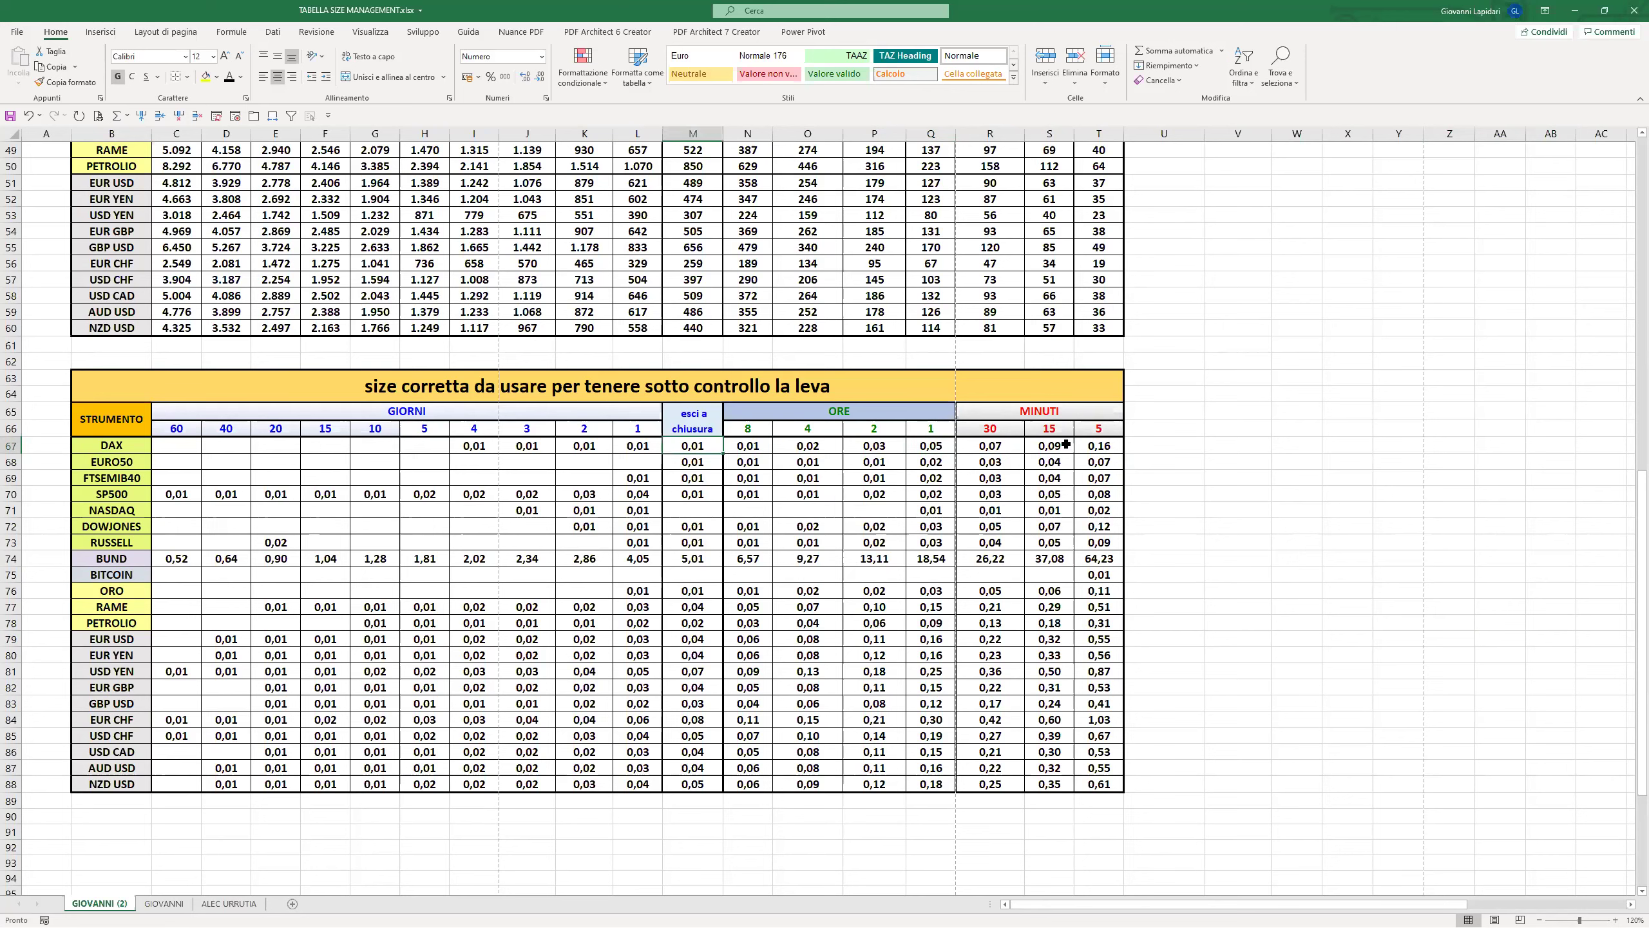
Follow DAX's correct sizes from the 5-minute and close-of-day columns through the 1-day to 5-day columns.
{"action": "left_click", "coordinate": [1087, 445]}
{"action": "left_click", "coordinate": [716, 446]}
{"action": "left_click", "coordinate": [630, 445]}
{"action": "left_click", "coordinate": [587, 446]}
{"action": "left_click", "coordinate": [507, 445]}
{"action": "left_click", "coordinate": [493, 447]}
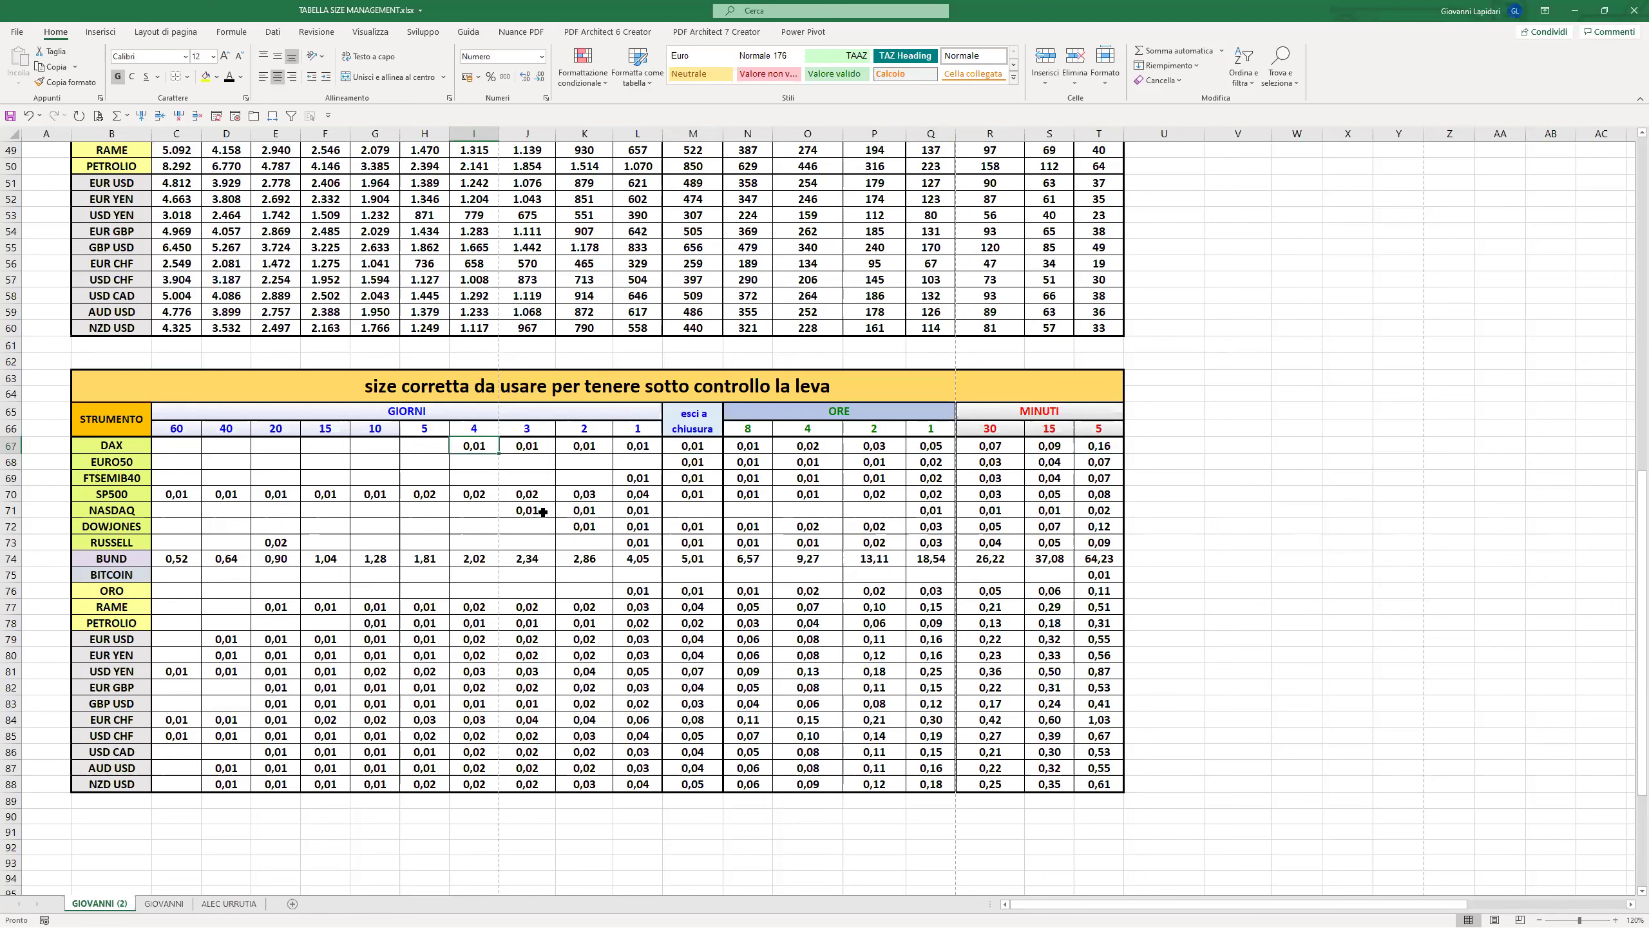
{"action": "left_click", "coordinate": [425, 449]}
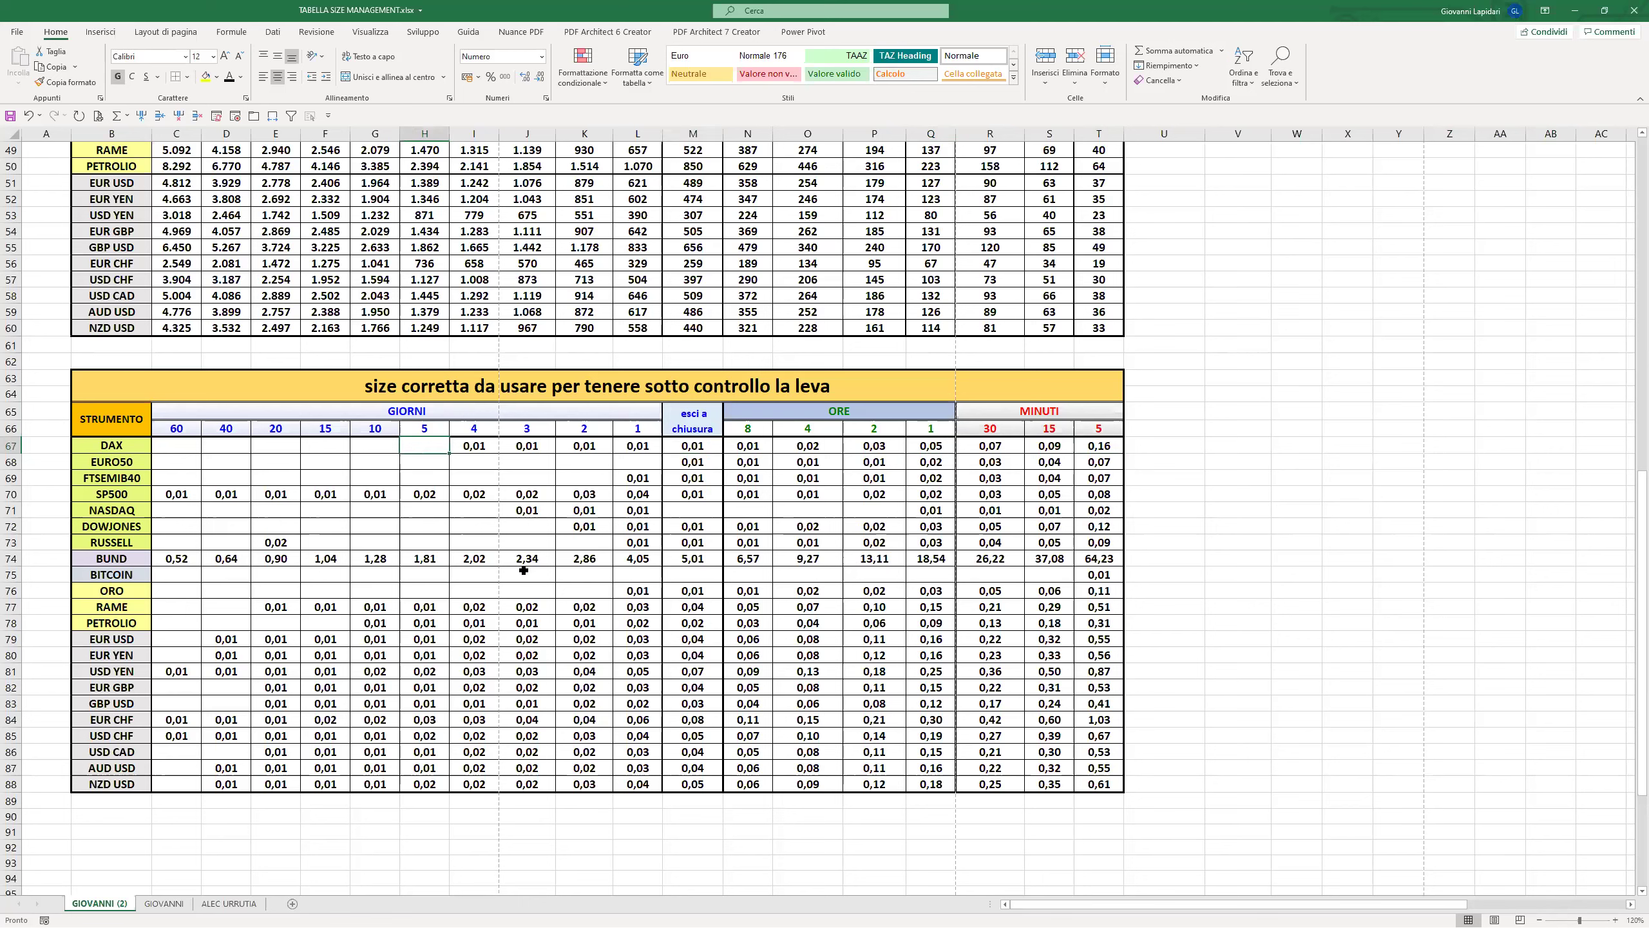
Compare the correct sizes of DAX, EURO50, FTSEMIB40 and SP500, checking the minute columns and the 1-day limits.
{"action": "left_click", "coordinate": [1106, 461]}
{"action": "left_click", "coordinate": [1104, 448]}
{"action": "left_click", "coordinate": [1102, 462]}
{"action": "left_click", "coordinate": [1051, 458]}
{"action": "left_click", "coordinate": [1048, 449]}
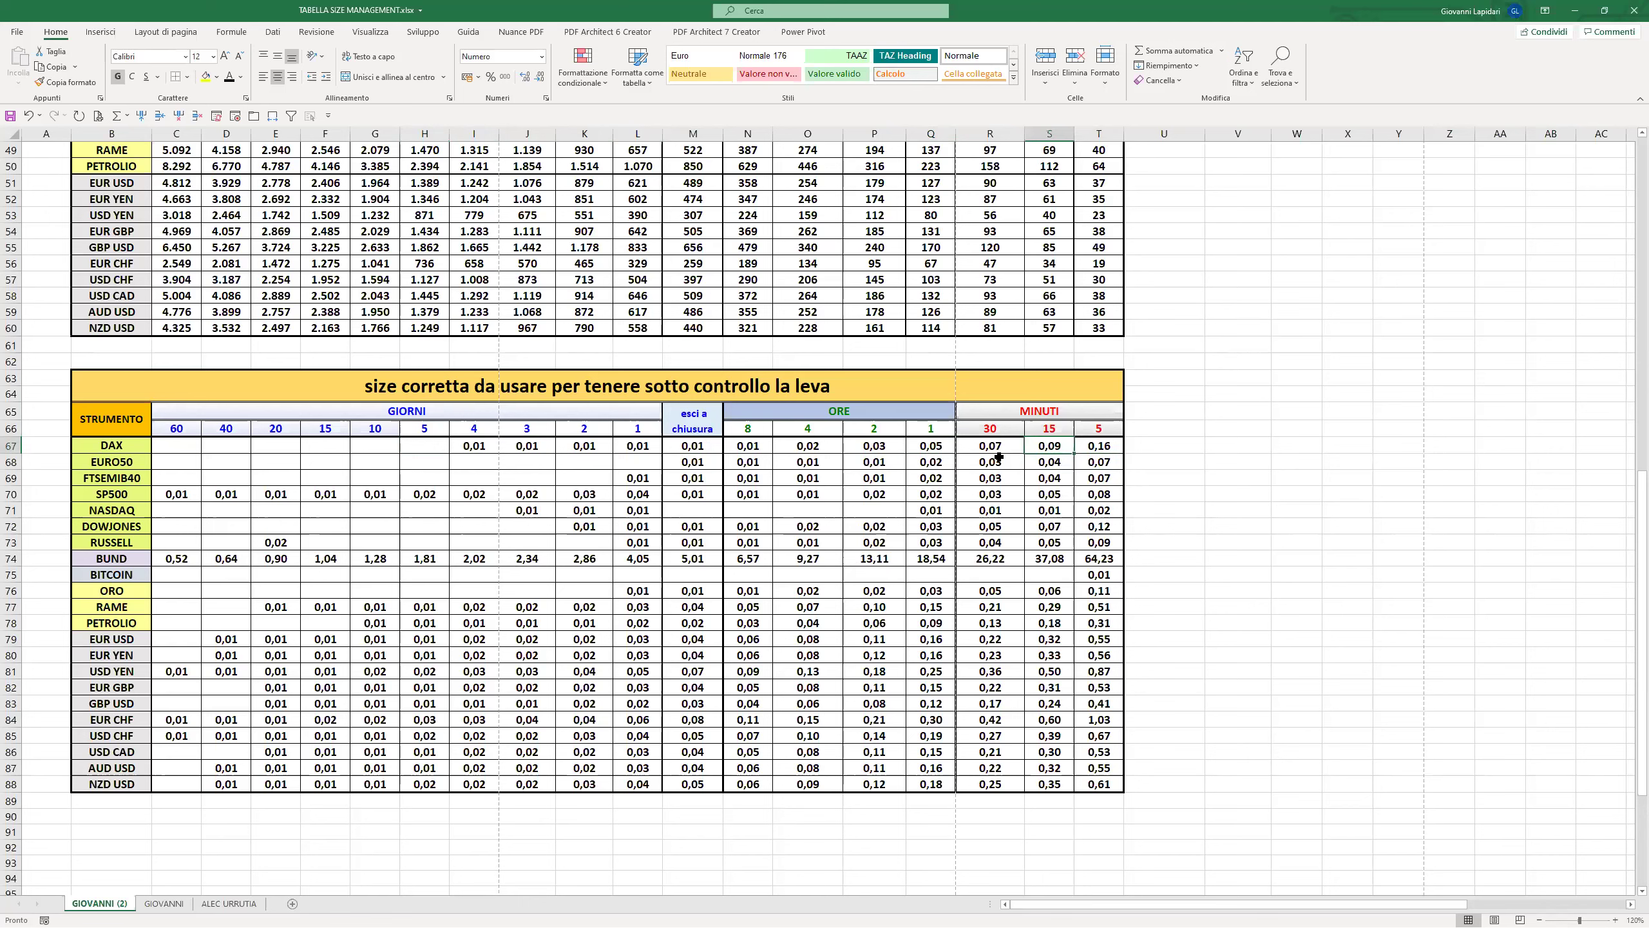
{"action": "left_click", "coordinate": [993, 448]}
{"action": "left_click", "coordinate": [703, 461]}
{"action": "left_click", "coordinate": [650, 462]}
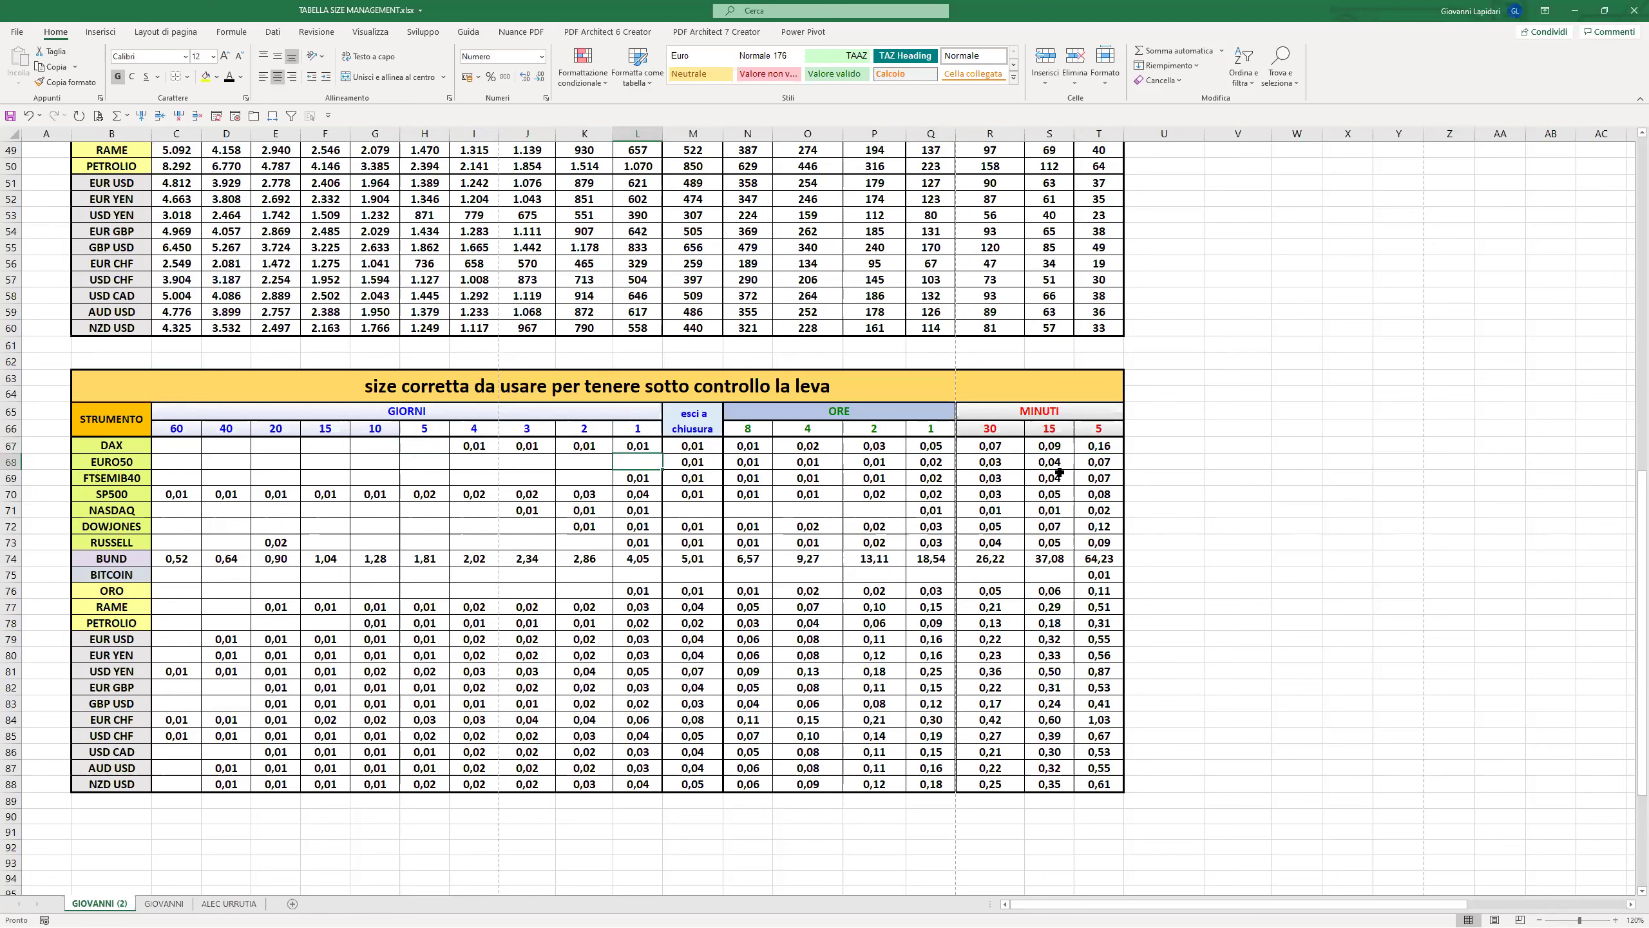
{"action": "left_click", "coordinate": [643, 480]}
{"action": "left_click_drag", "start_coordinate": [1108, 493], "coordinate": [968, 495]}
Examine SP500's row in the points volatility table across all time frames, including its close-of-day entry.
{"action": "scroll", "coordinate": [990, 578], "scroll_direction": "up", "scroll_amount": 6}
{"action": "scroll", "coordinate": [989, 577], "scroll_direction": "up", "scroll_amount": 10}
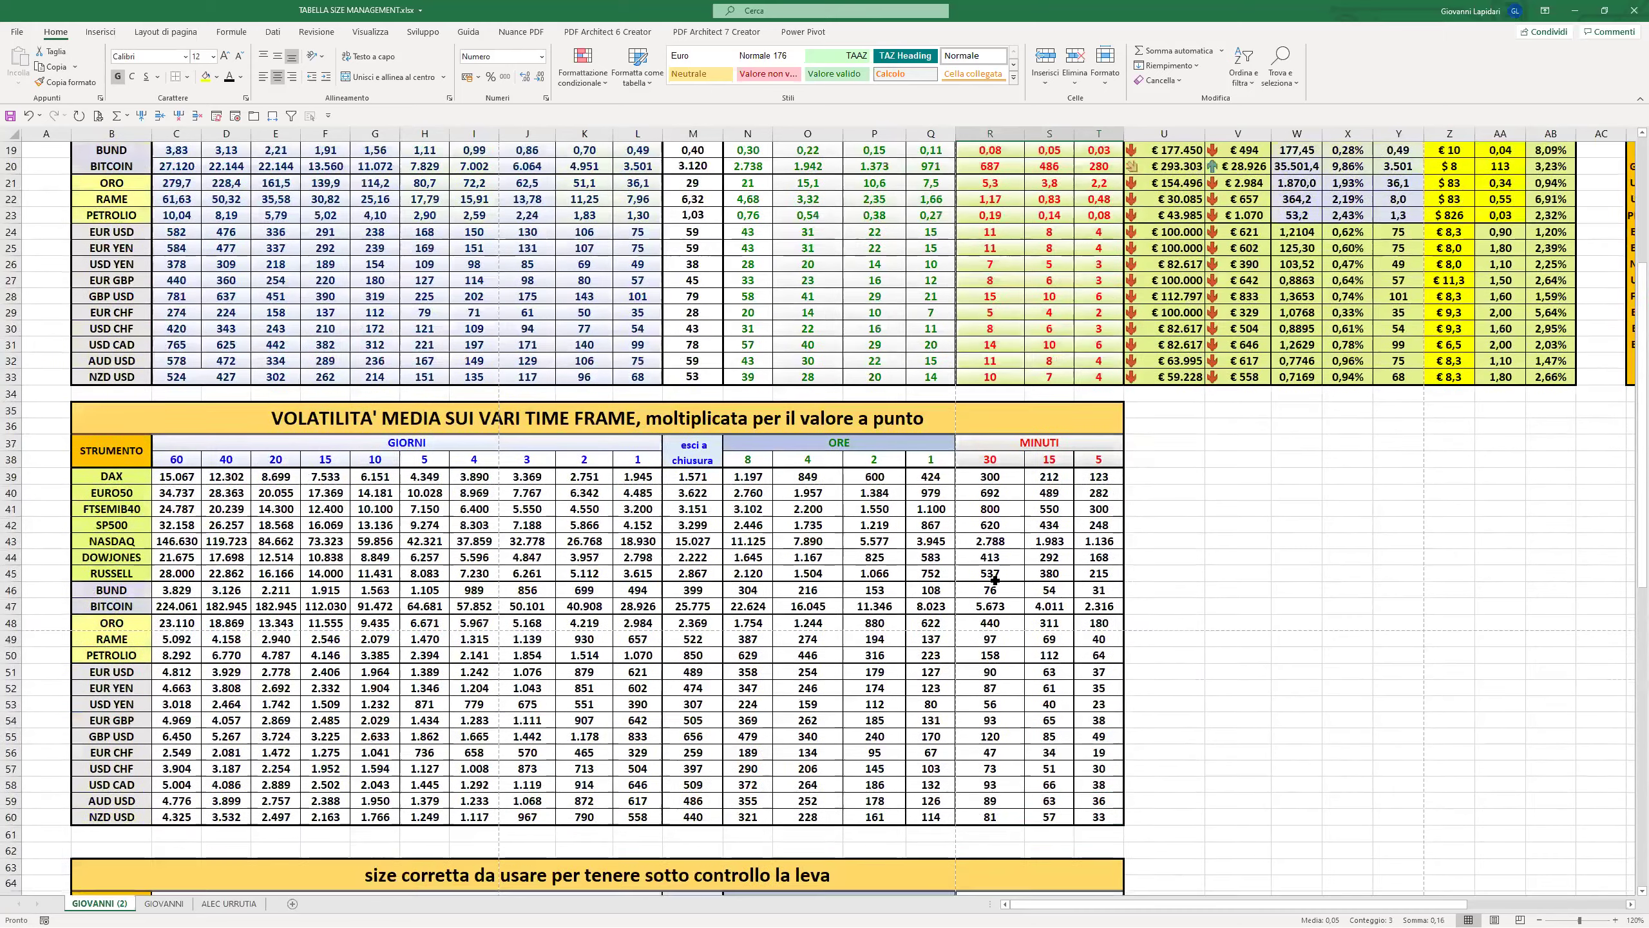
{"action": "left_click_drag", "start_coordinate": [109, 362], "coordinate": [1169, 373]}
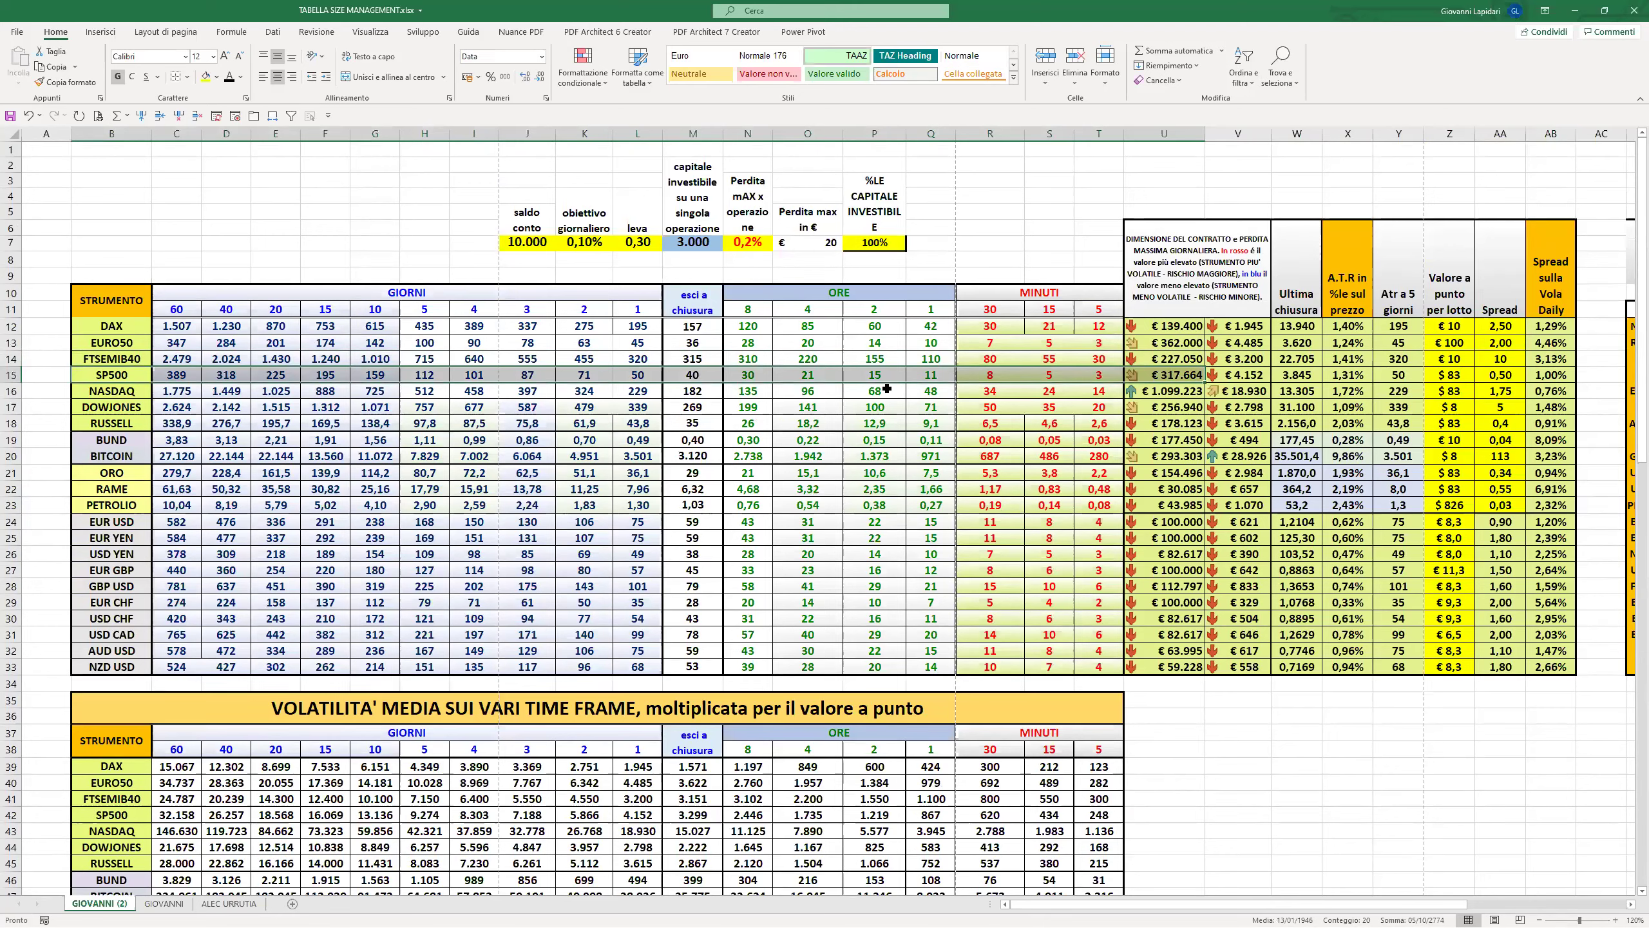
{"action": "left_click", "coordinate": [1169, 374]}
{"action": "left_click", "coordinate": [693, 375]}
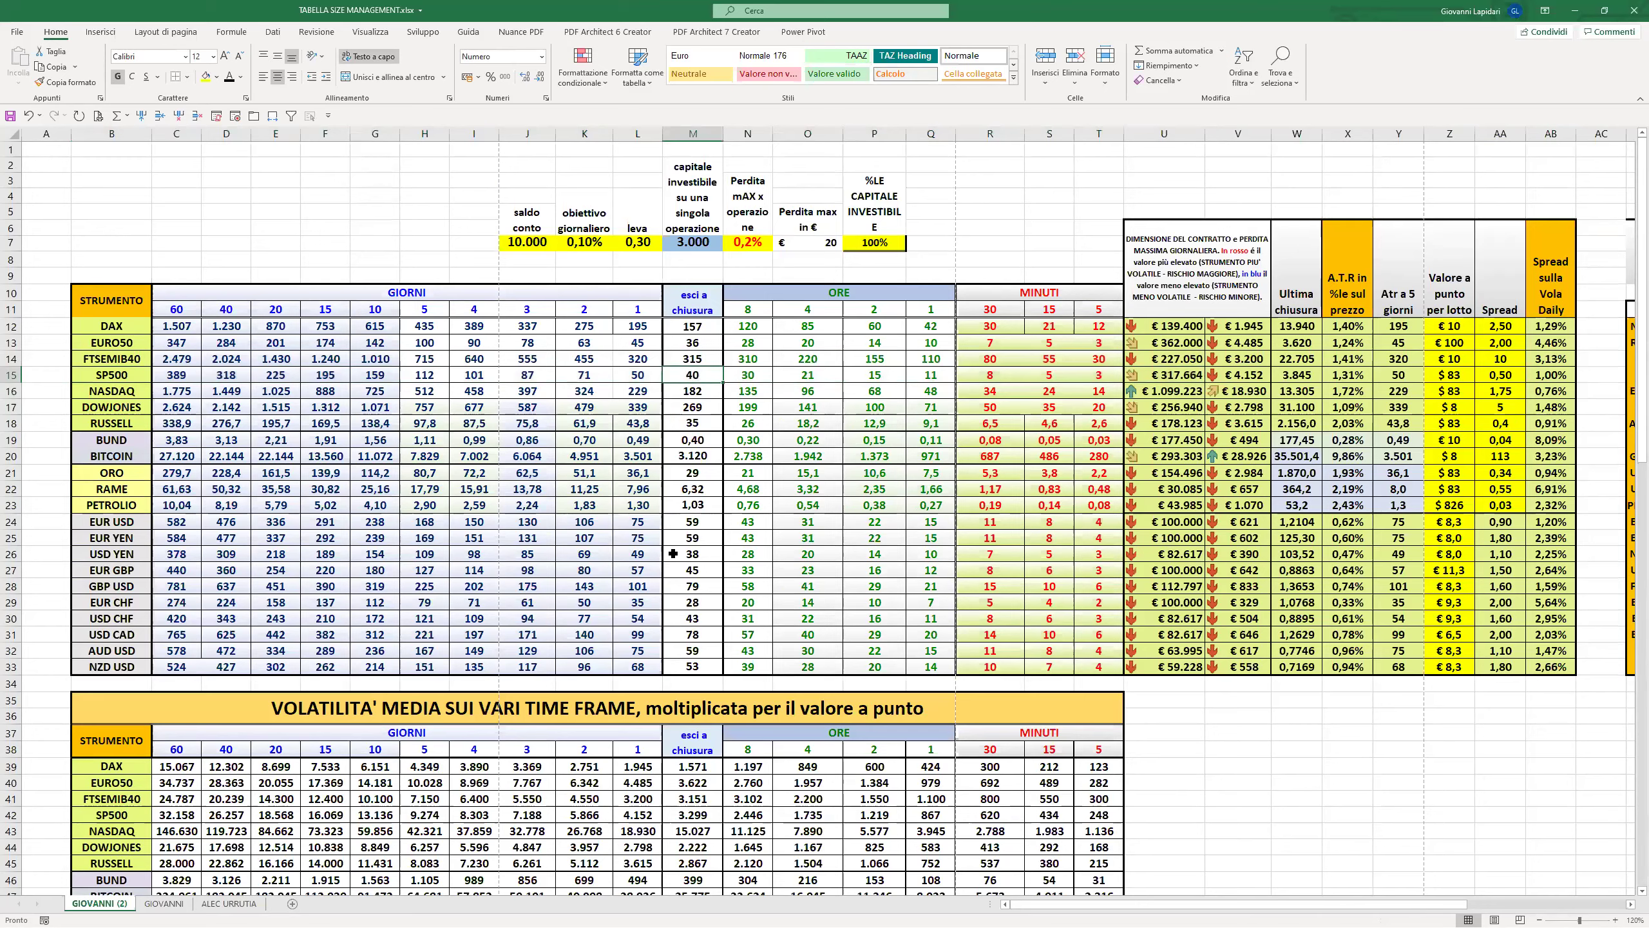
Compare SP500's correct sizes across the minute, hourly, close-of-day and day columns of the size table.
{"action": "scroll", "coordinate": [673, 553], "scroll_direction": "down", "scroll_amount": 8}
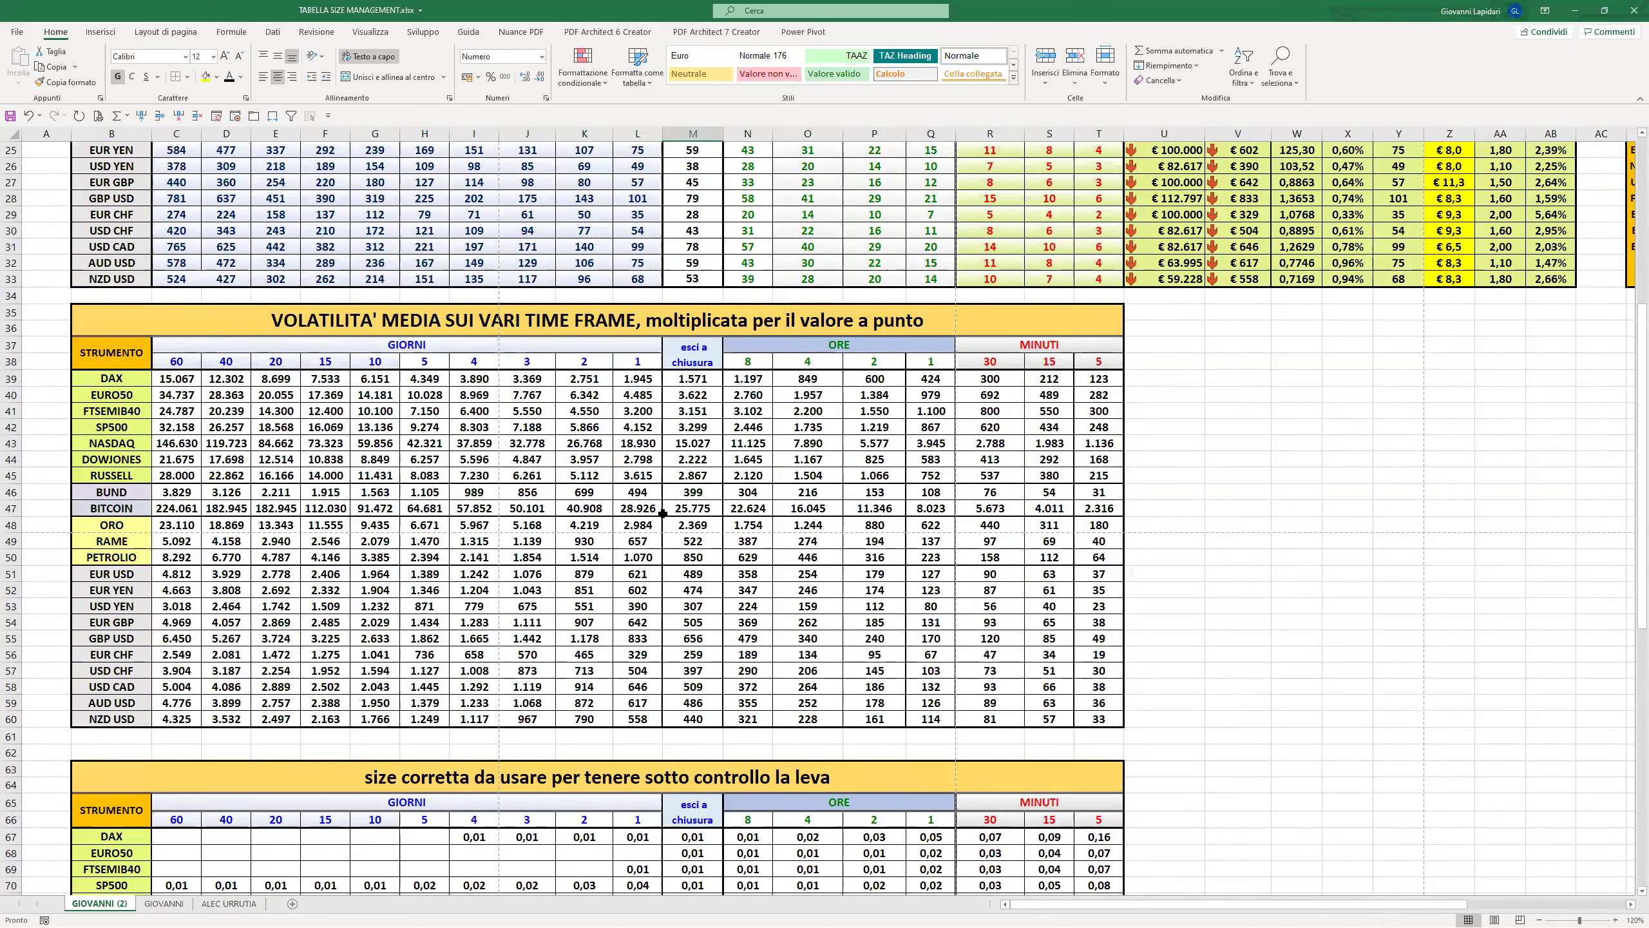
{"action": "scroll", "coordinate": [671, 580], "scroll_direction": "down", "scroll_amount": 6}
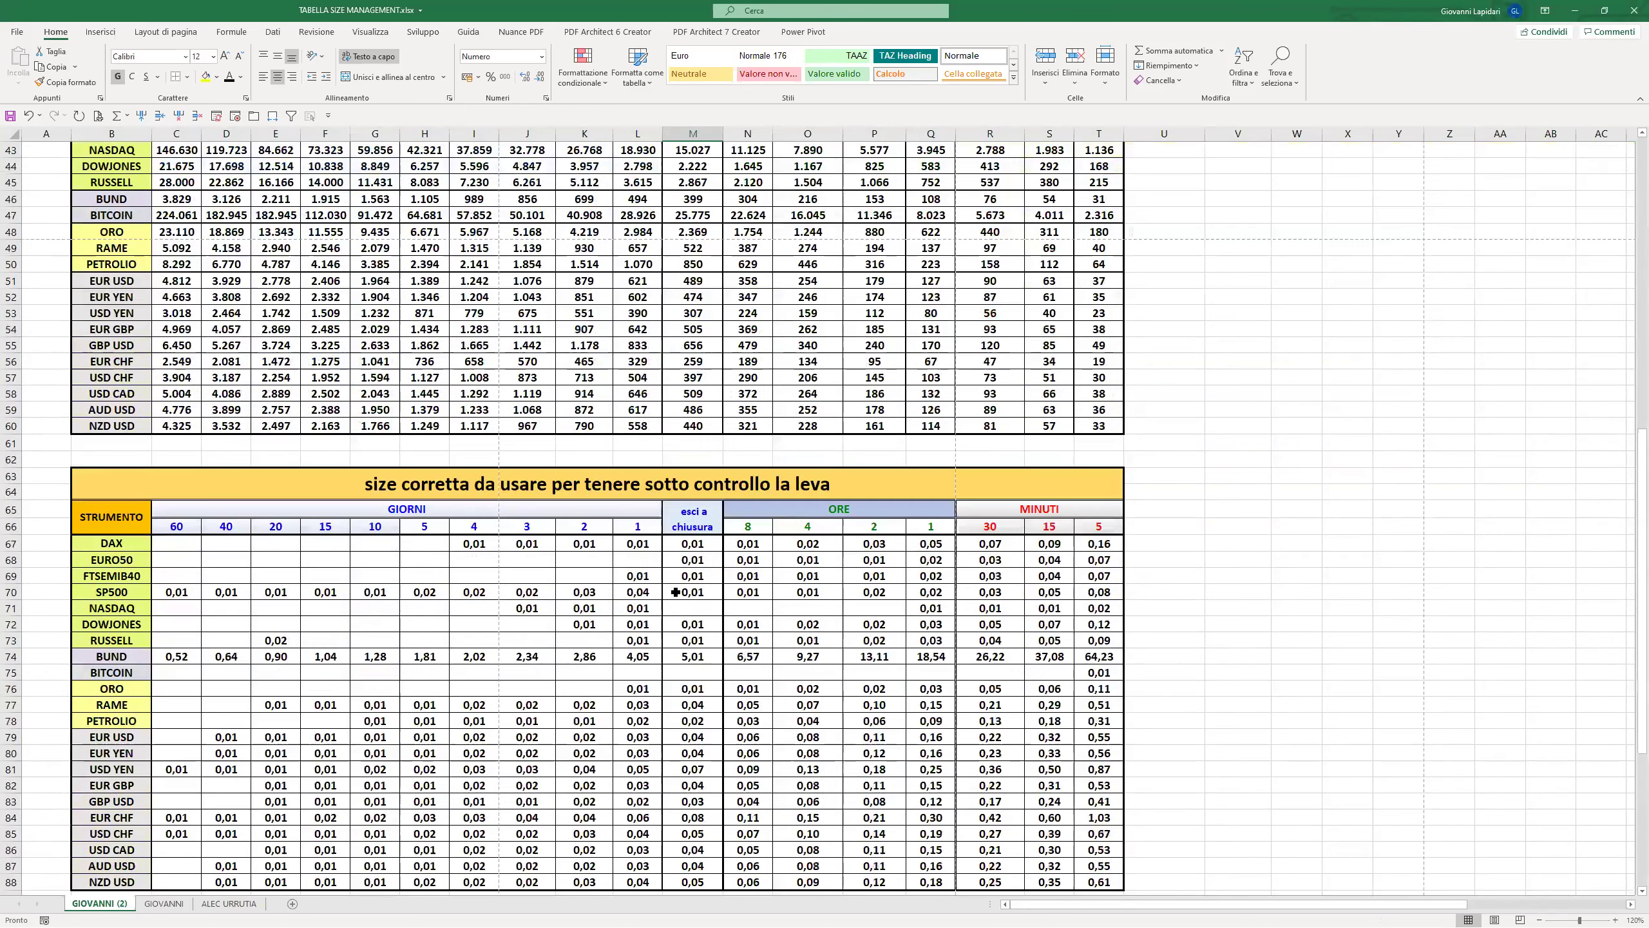
{"action": "left_click_drag", "start_coordinate": [291, 591], "coordinate": [1077, 592]}
{"action": "left_click", "coordinate": [1099, 549]}
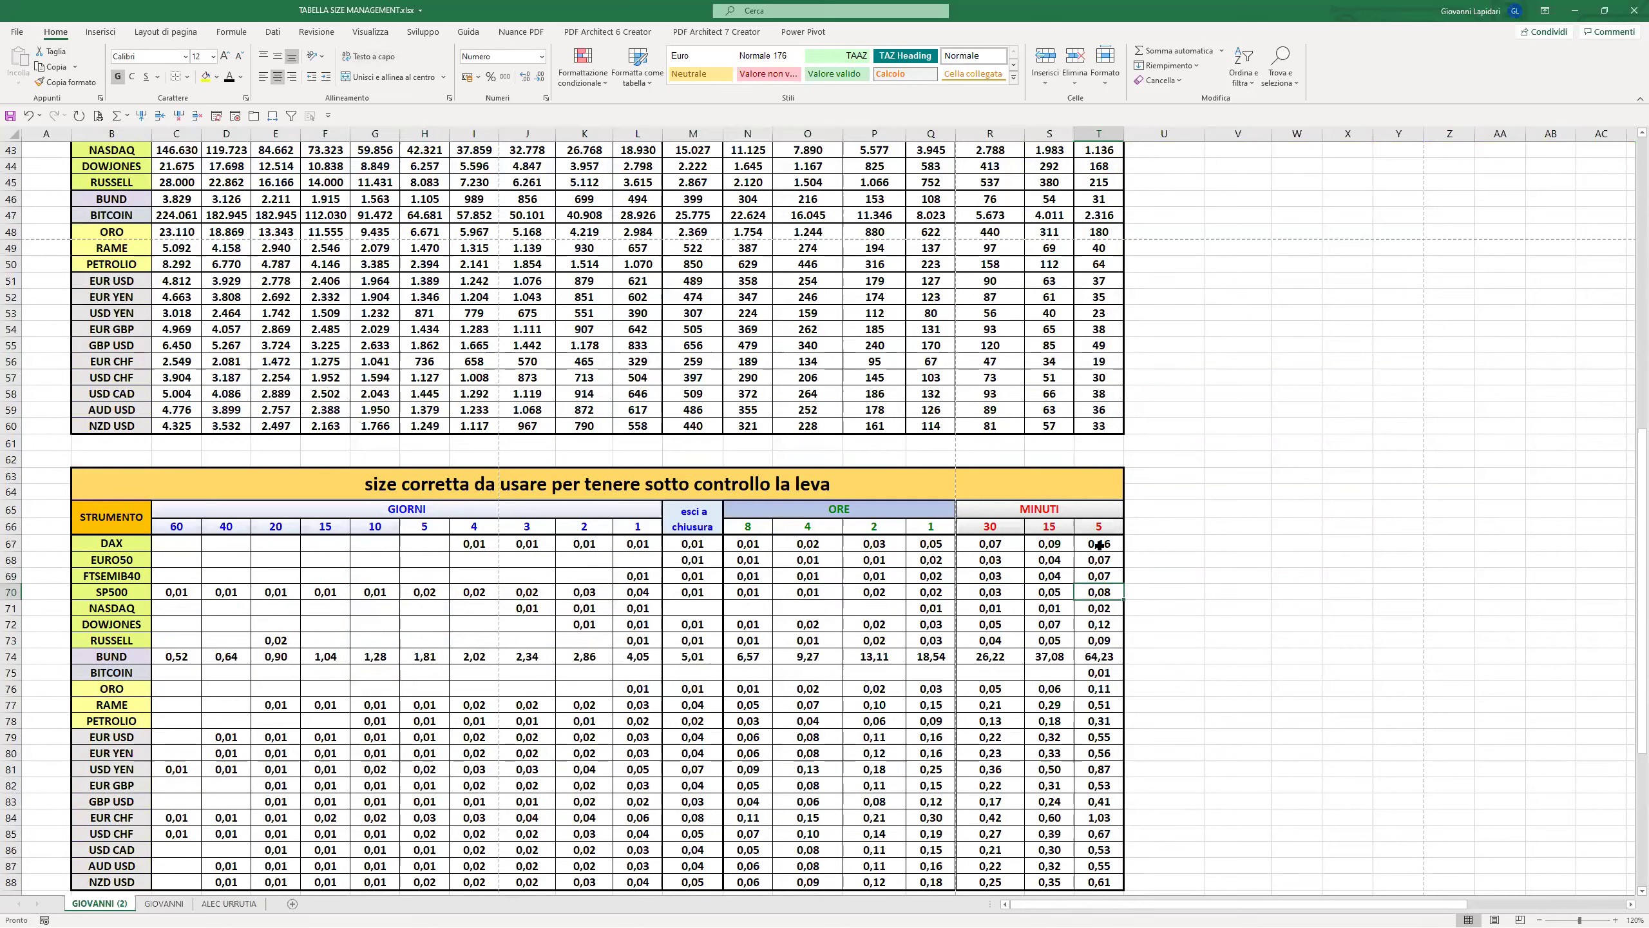
{"action": "left_click", "coordinate": [1048, 589]}
{"action": "left_click", "coordinate": [985, 592]}
{"action": "left_click", "coordinate": [936, 592]}
{"action": "left_click", "coordinate": [1097, 593]}
{"action": "left_click", "coordinate": [931, 592]}
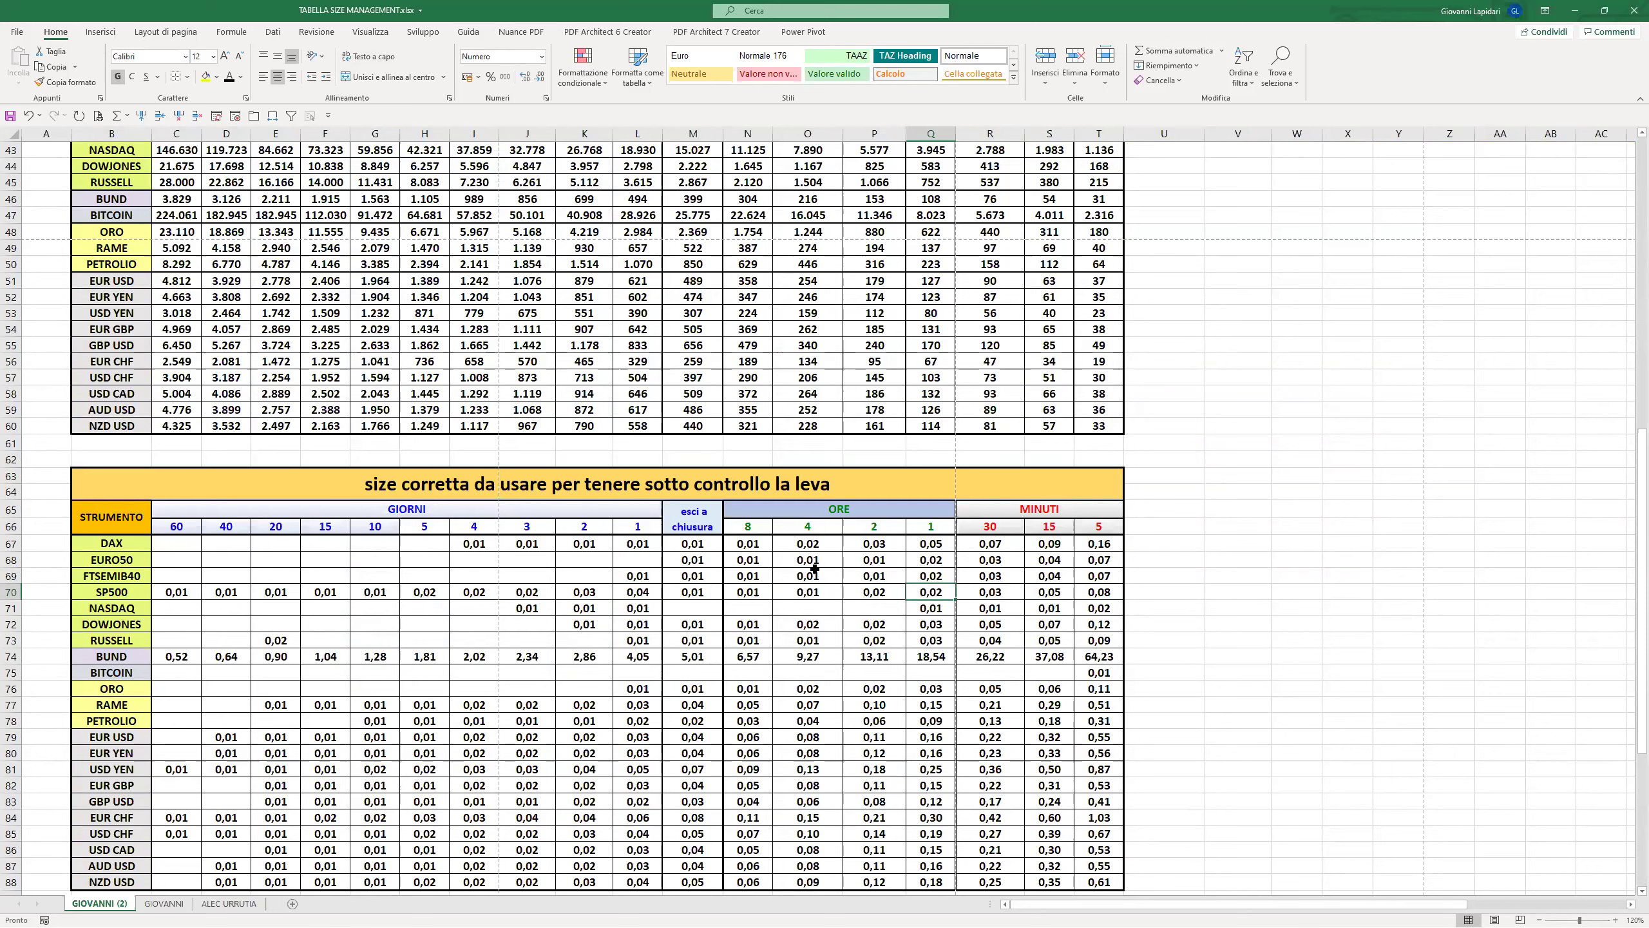
{"action": "left_click", "coordinate": [812, 588]}
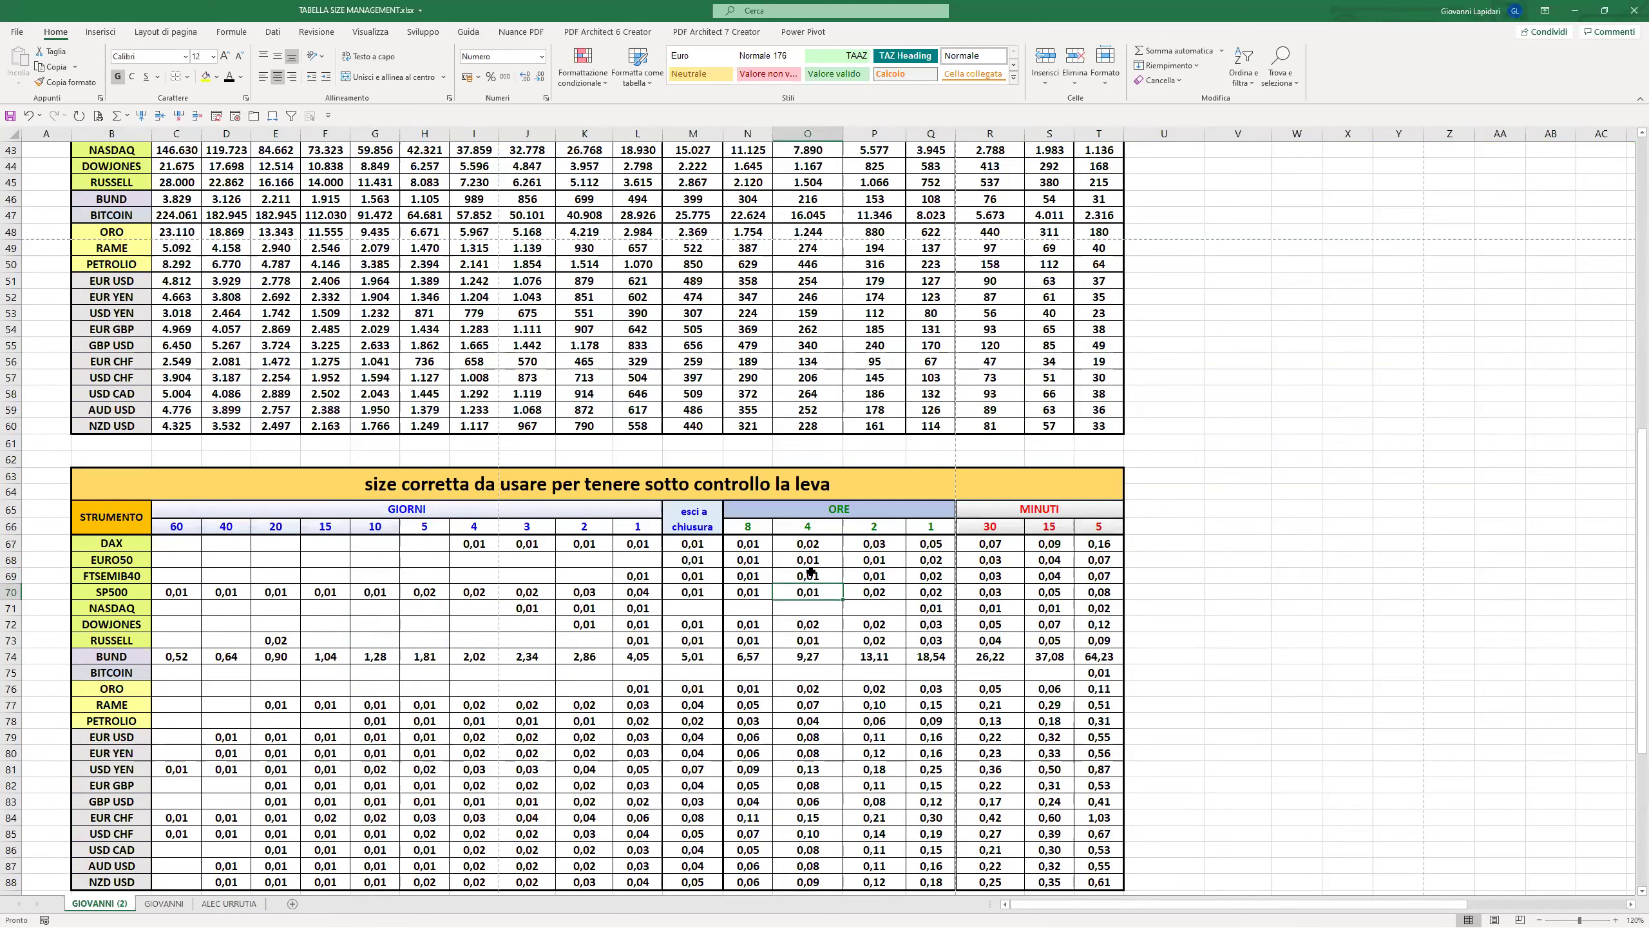
{"action": "left_click_drag", "start_coordinate": [753, 595], "coordinate": [182, 604]}
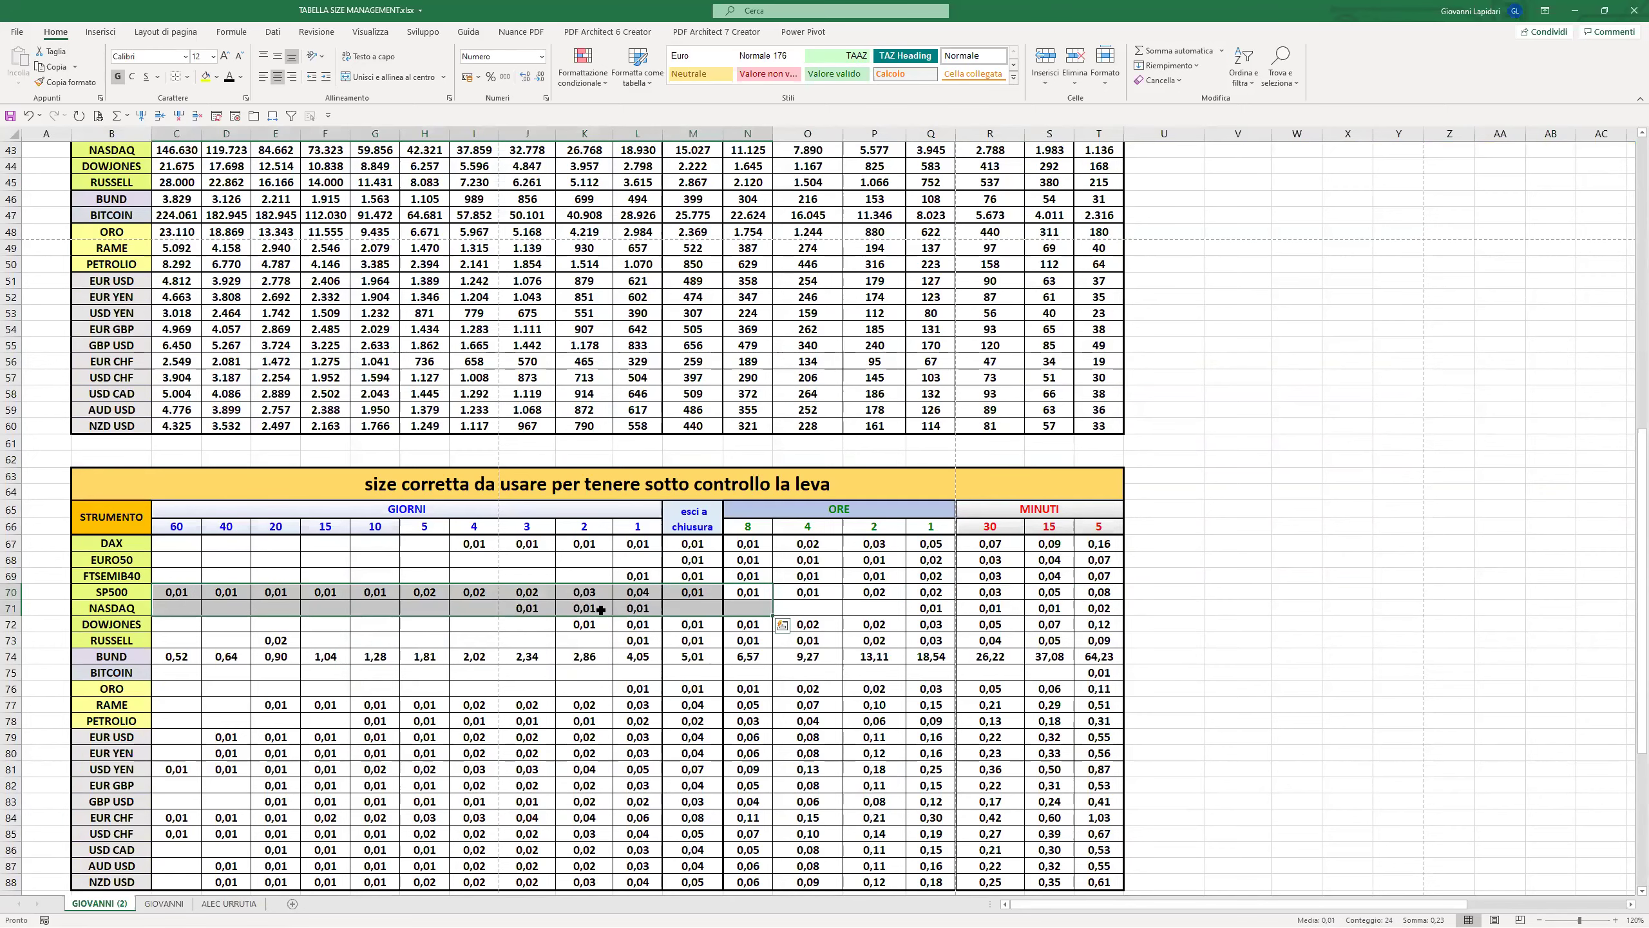
Compare BITCOIN's and BUND's correct sizes across the time frames, starting from the 5-minute column.
{"action": "scroll", "coordinate": [601, 614], "scroll_direction": "down", "scroll_amount": 3}
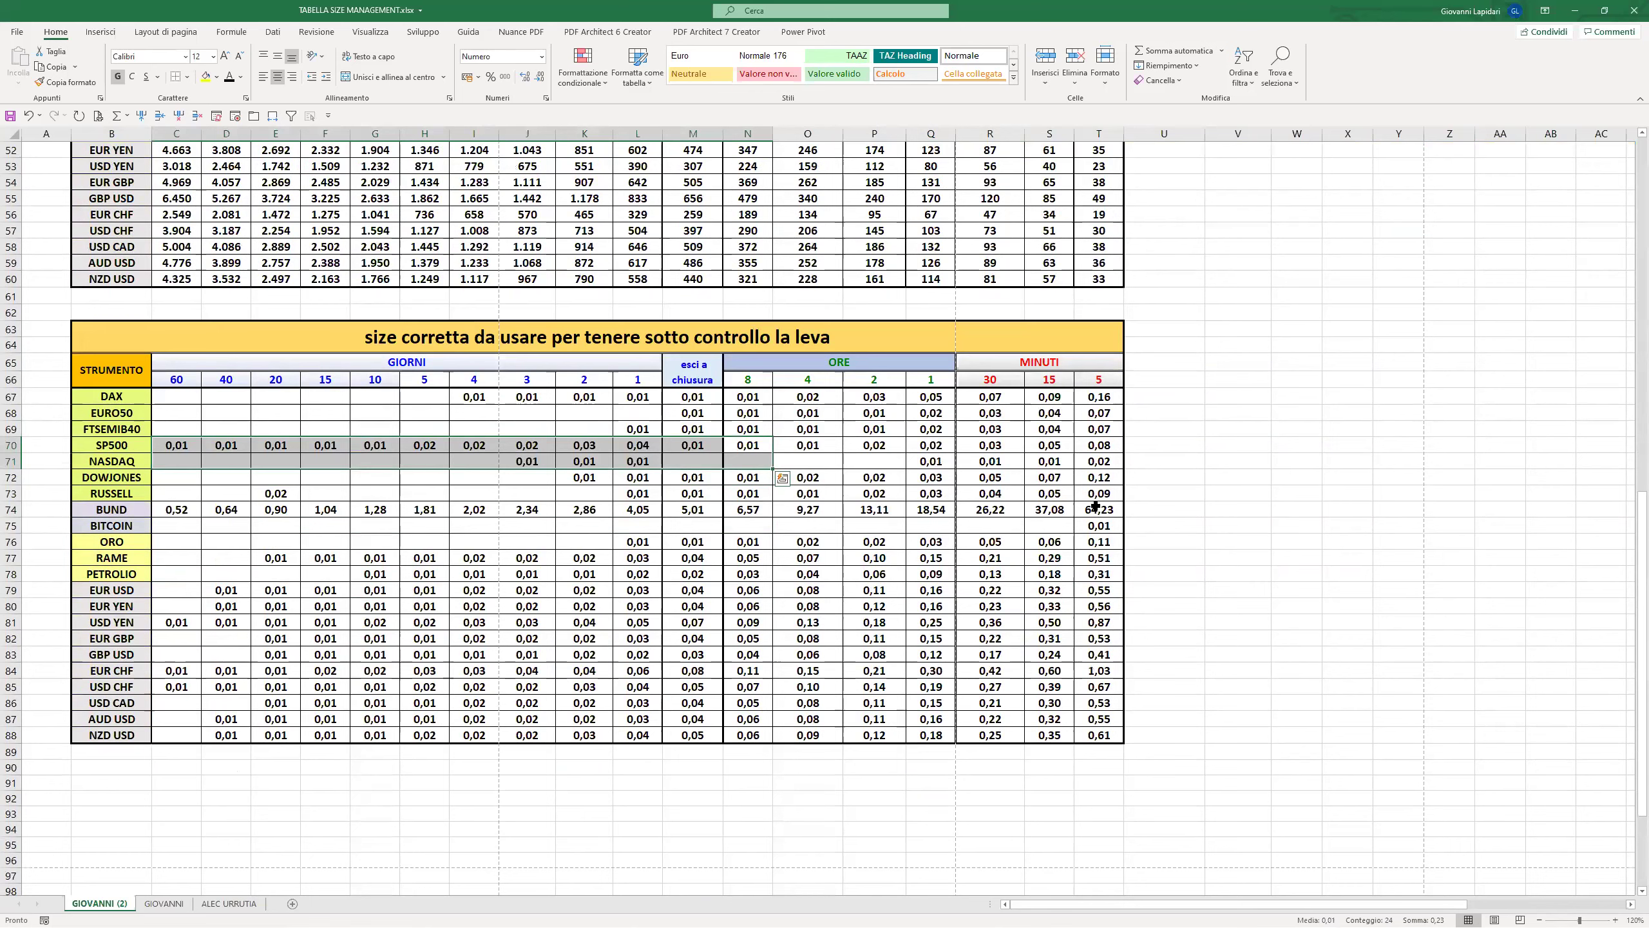
{"action": "left_click_drag", "start_coordinate": [1098, 520], "coordinate": [441, 534]}
{"action": "left_click", "coordinate": [1104, 526]}
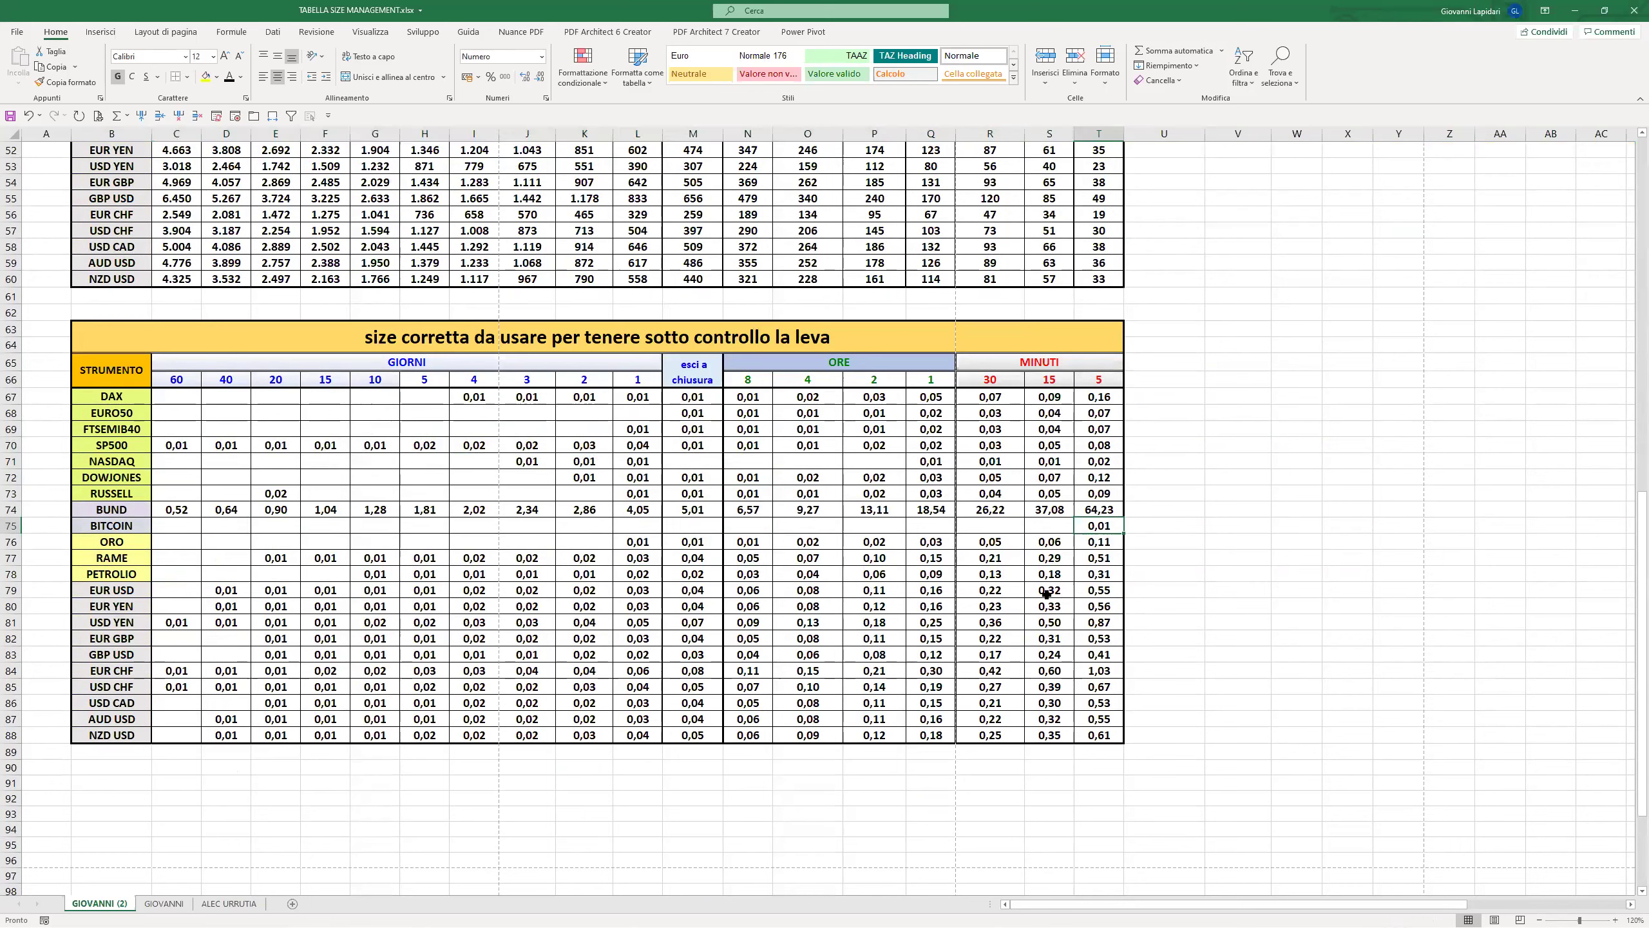
{"action": "left_click", "coordinate": [1103, 509]}
{"action": "left_click_drag", "start_coordinate": [1104, 509], "coordinate": [188, 528]}
Examine the correct sizes from RAME down through the currency pairs, and ORO's sizes from 5 minutes to 1 day.
{"action": "left_click_drag", "start_coordinate": [1096, 559], "coordinate": [367, 701]}
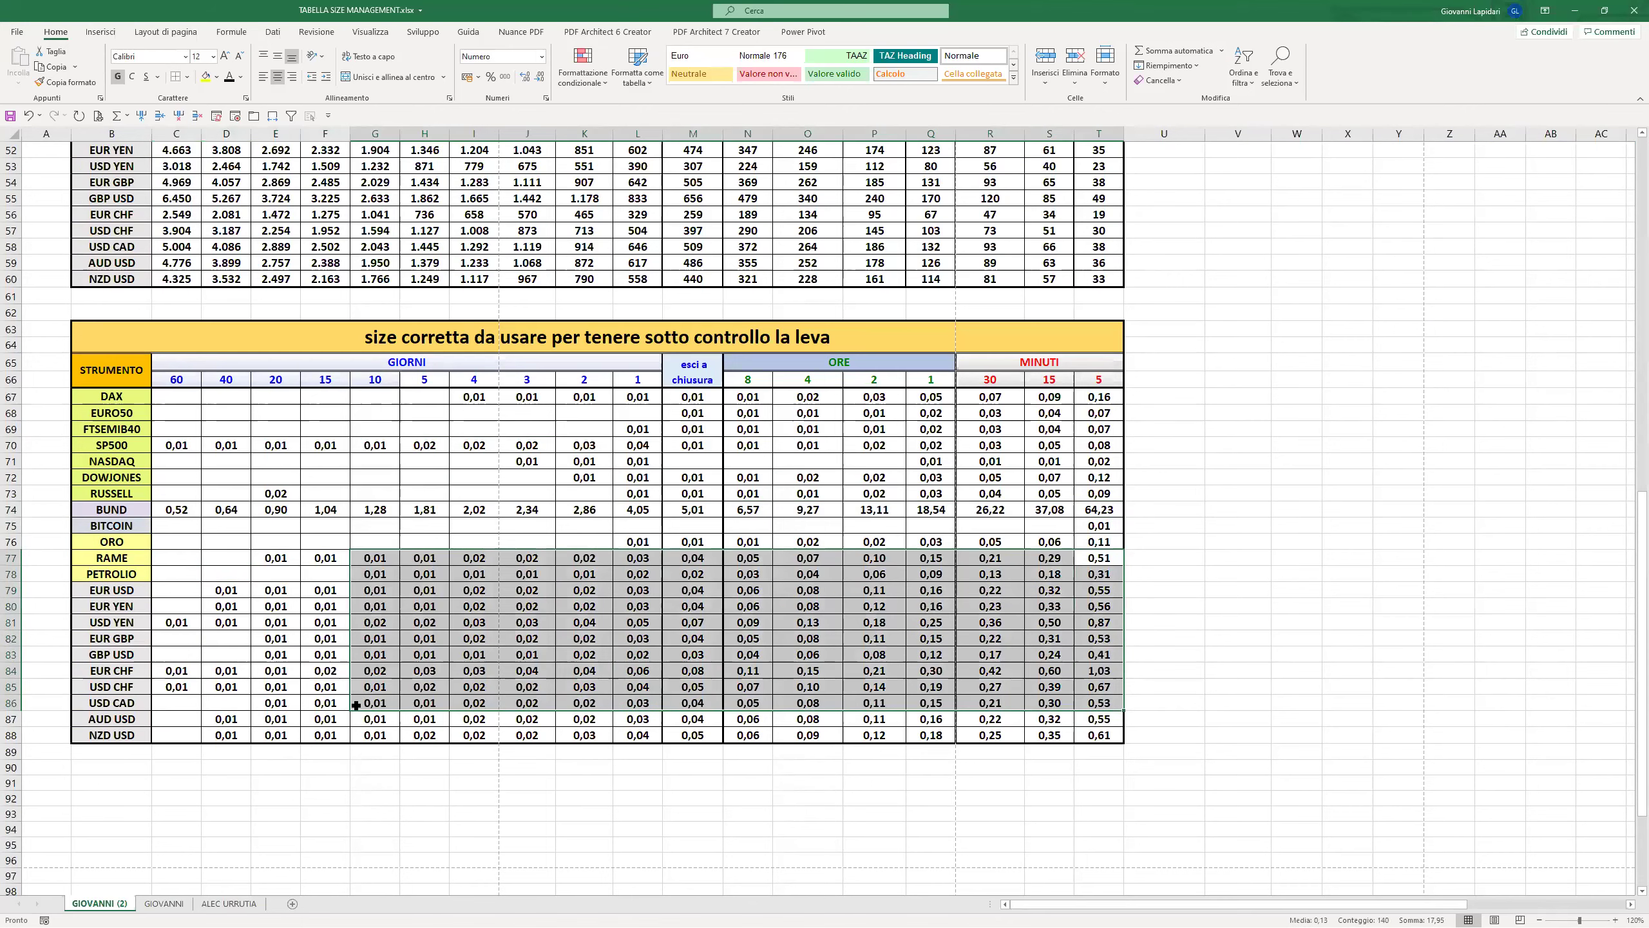
{"action": "left_click", "coordinate": [376, 688]}
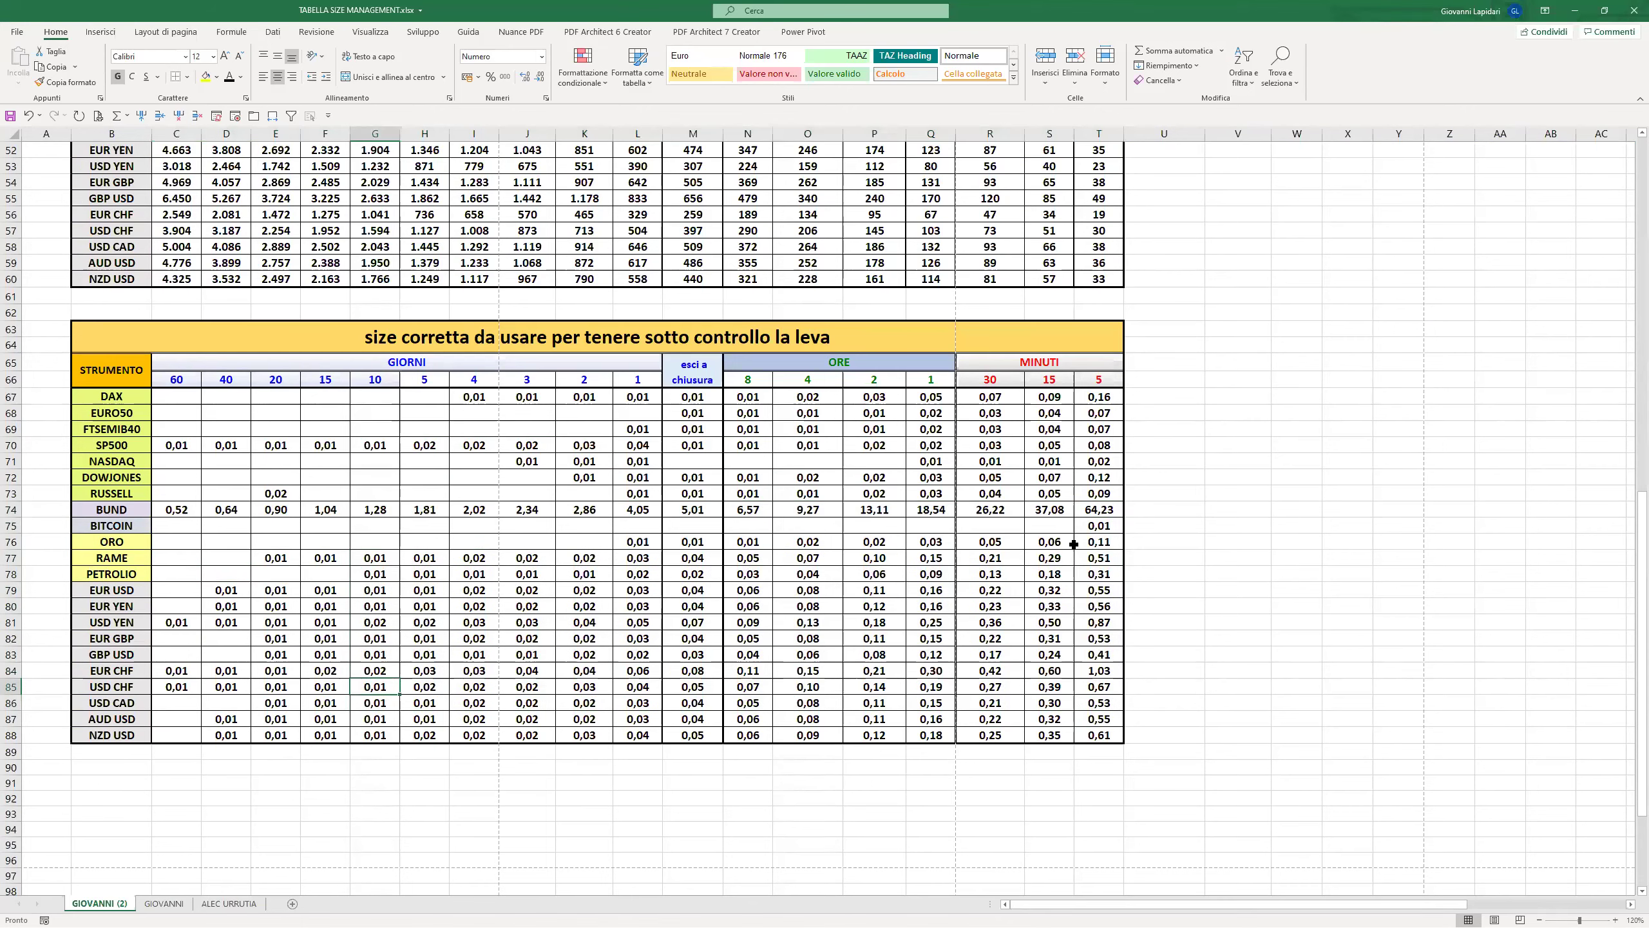
{"action": "left_click_drag", "start_coordinate": [1097, 544], "coordinate": [622, 541]}
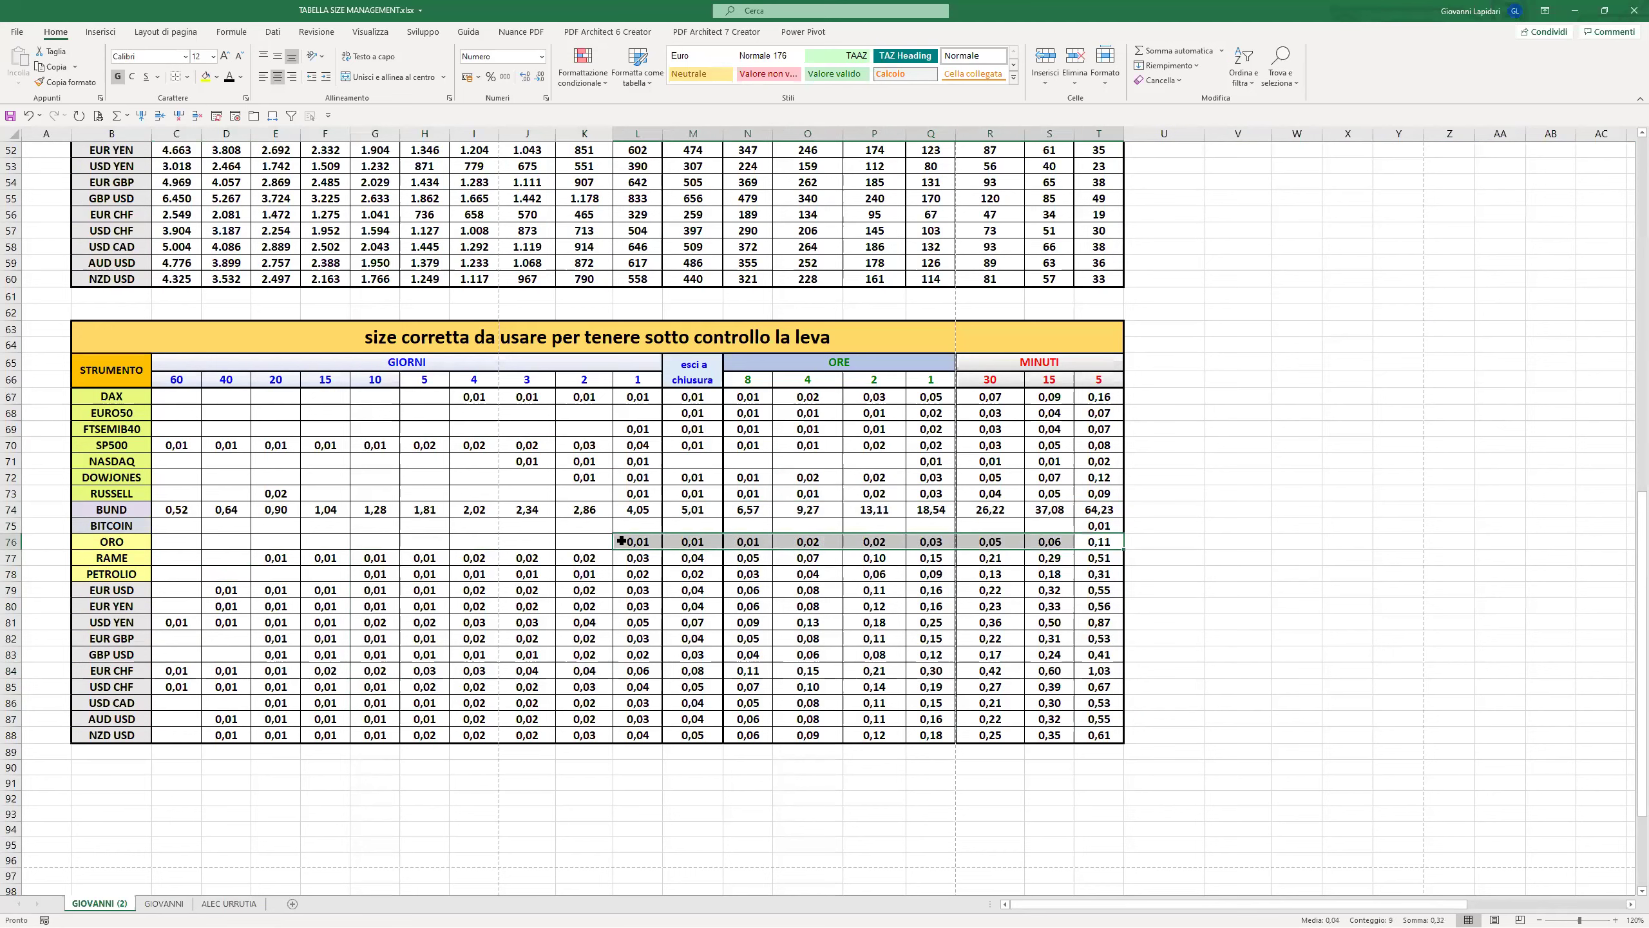
{"action": "left_click", "coordinate": [1103, 547]}
{"action": "left_click", "coordinate": [657, 541]}
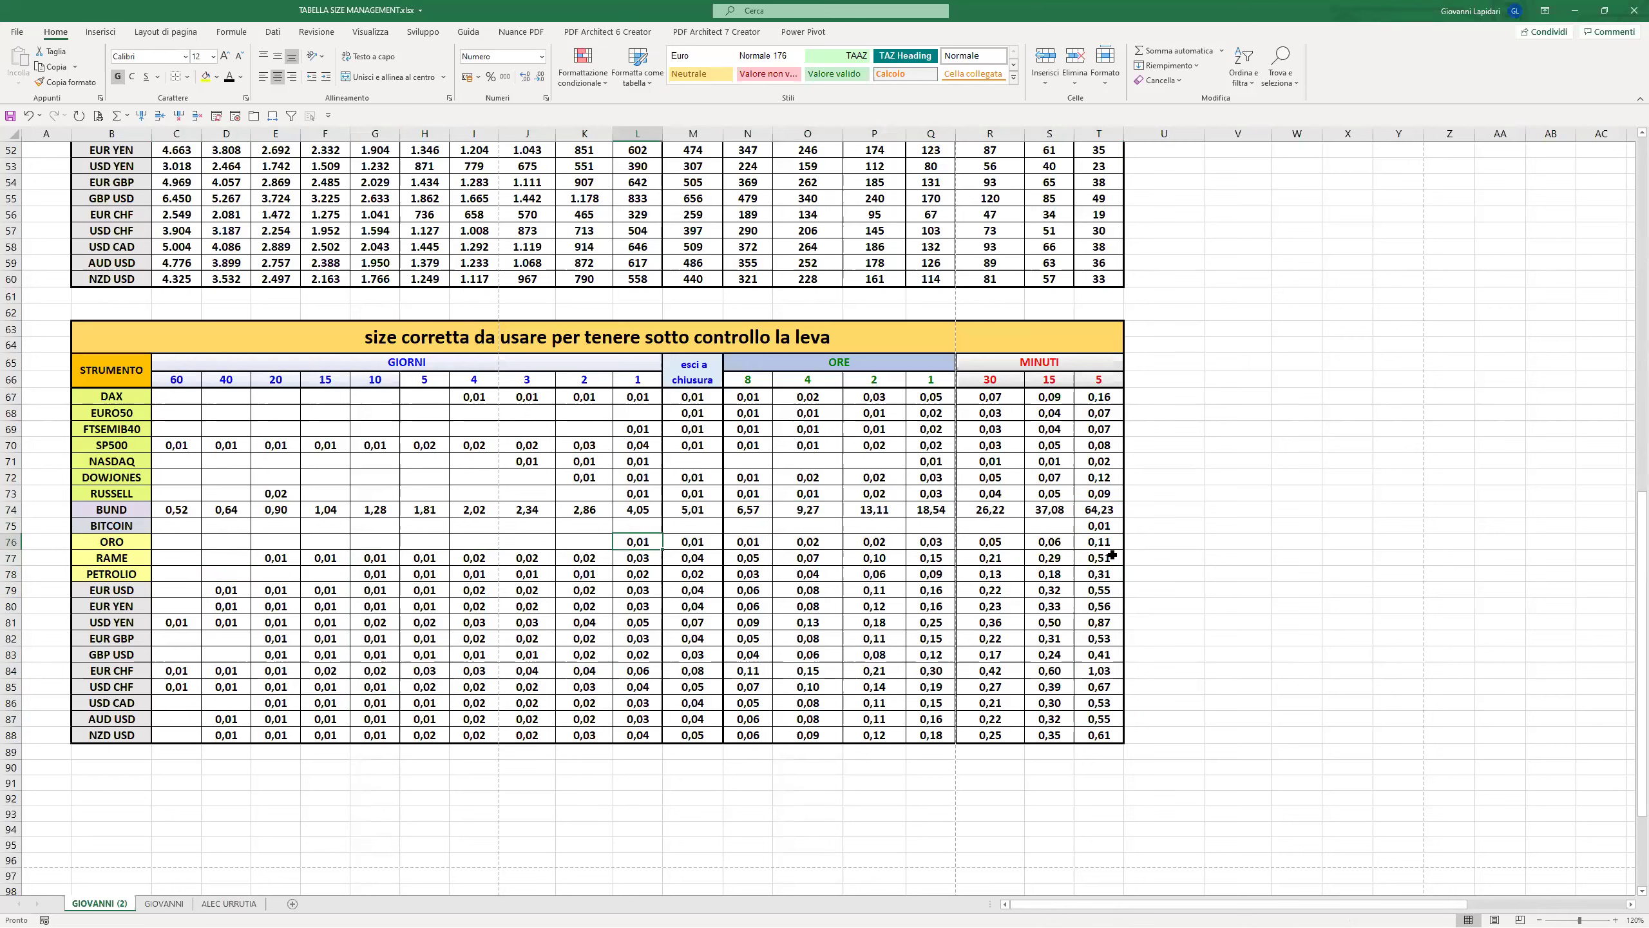
Check the currency pairs' correct sizes from the 5-minute column to the close-of-day column.
{"action": "left_click", "coordinate": [1105, 588]}
{"action": "left_click_drag", "start_coordinate": [1088, 589], "coordinate": [704, 666]}
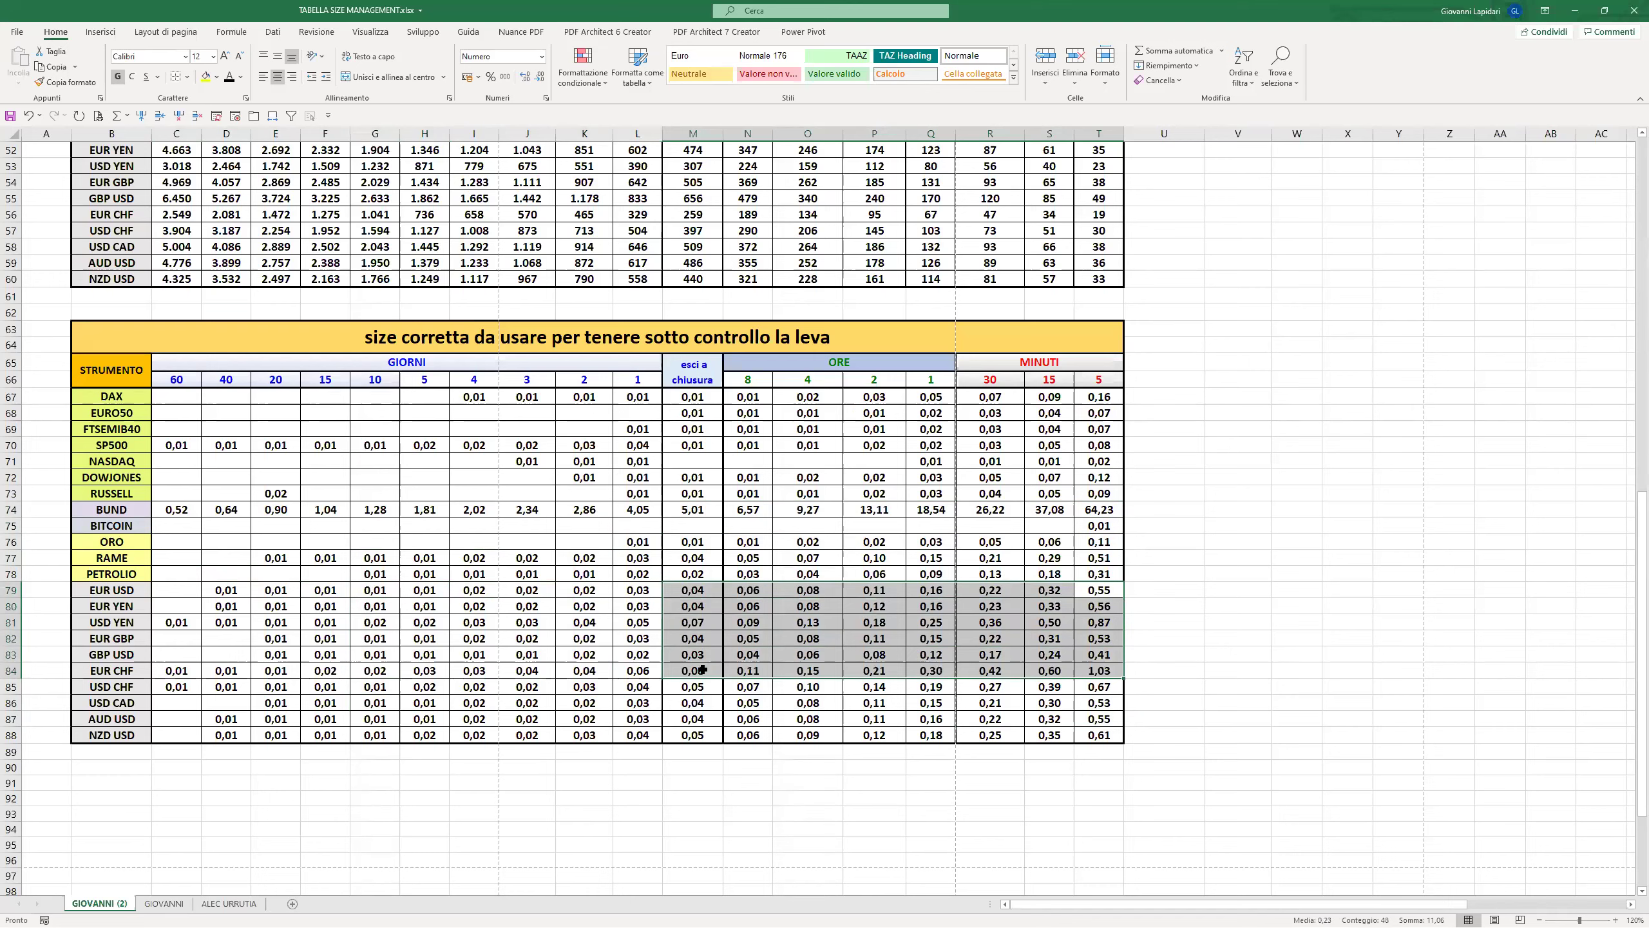
{"action": "left_click", "coordinate": [703, 670]}
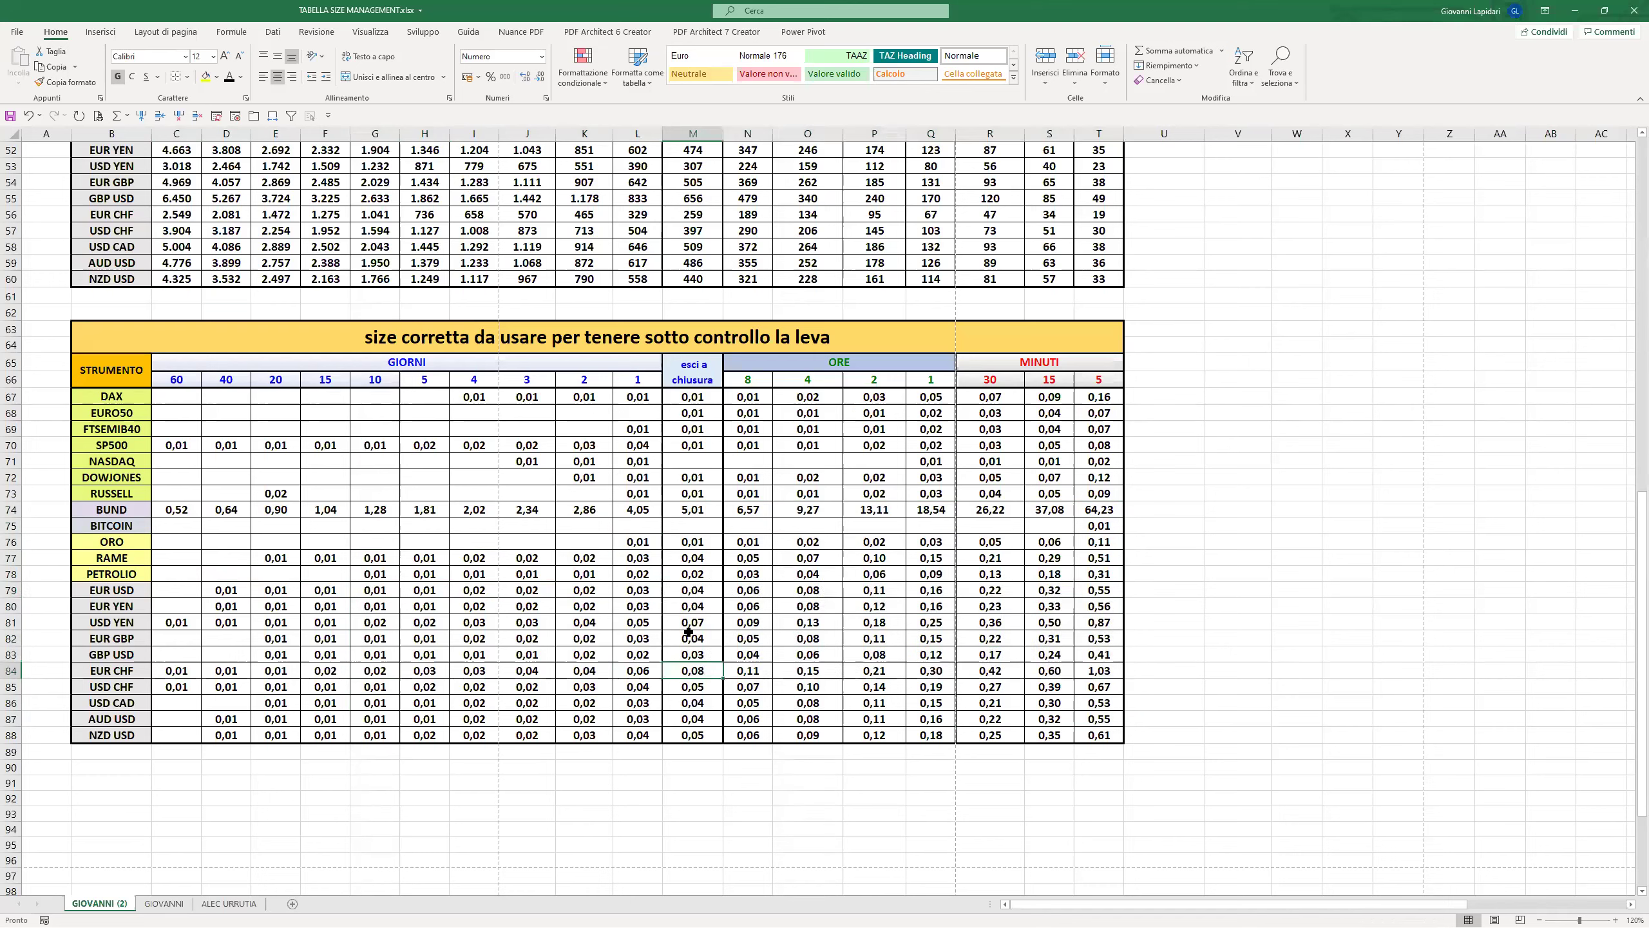
Fill the currency pair rows from EUR USD to NZD USD in the correct-size table with yellow.
{"action": "left_click_drag", "start_coordinate": [136, 639], "coordinate": [1102, 558]}
{"action": "left_click_drag", "start_coordinate": [111, 560], "coordinate": [552, 575]}
{"action": "left_click_drag", "start_coordinate": [120, 588], "coordinate": [1093, 730]}
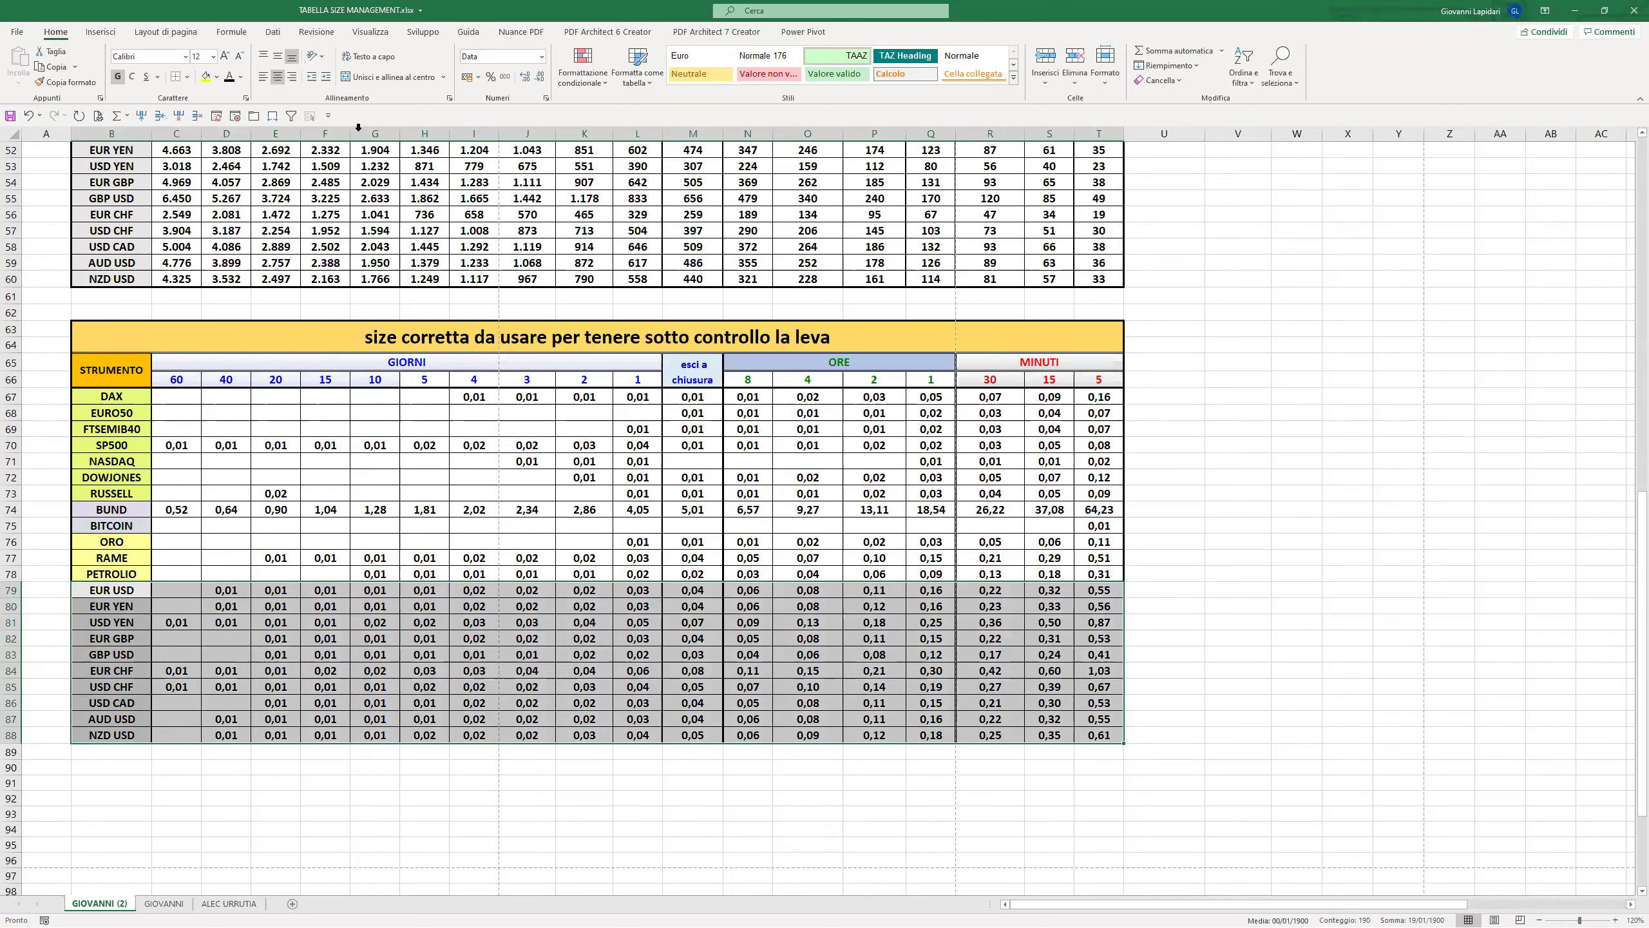
{"action": "left_click", "coordinate": [207, 77]}
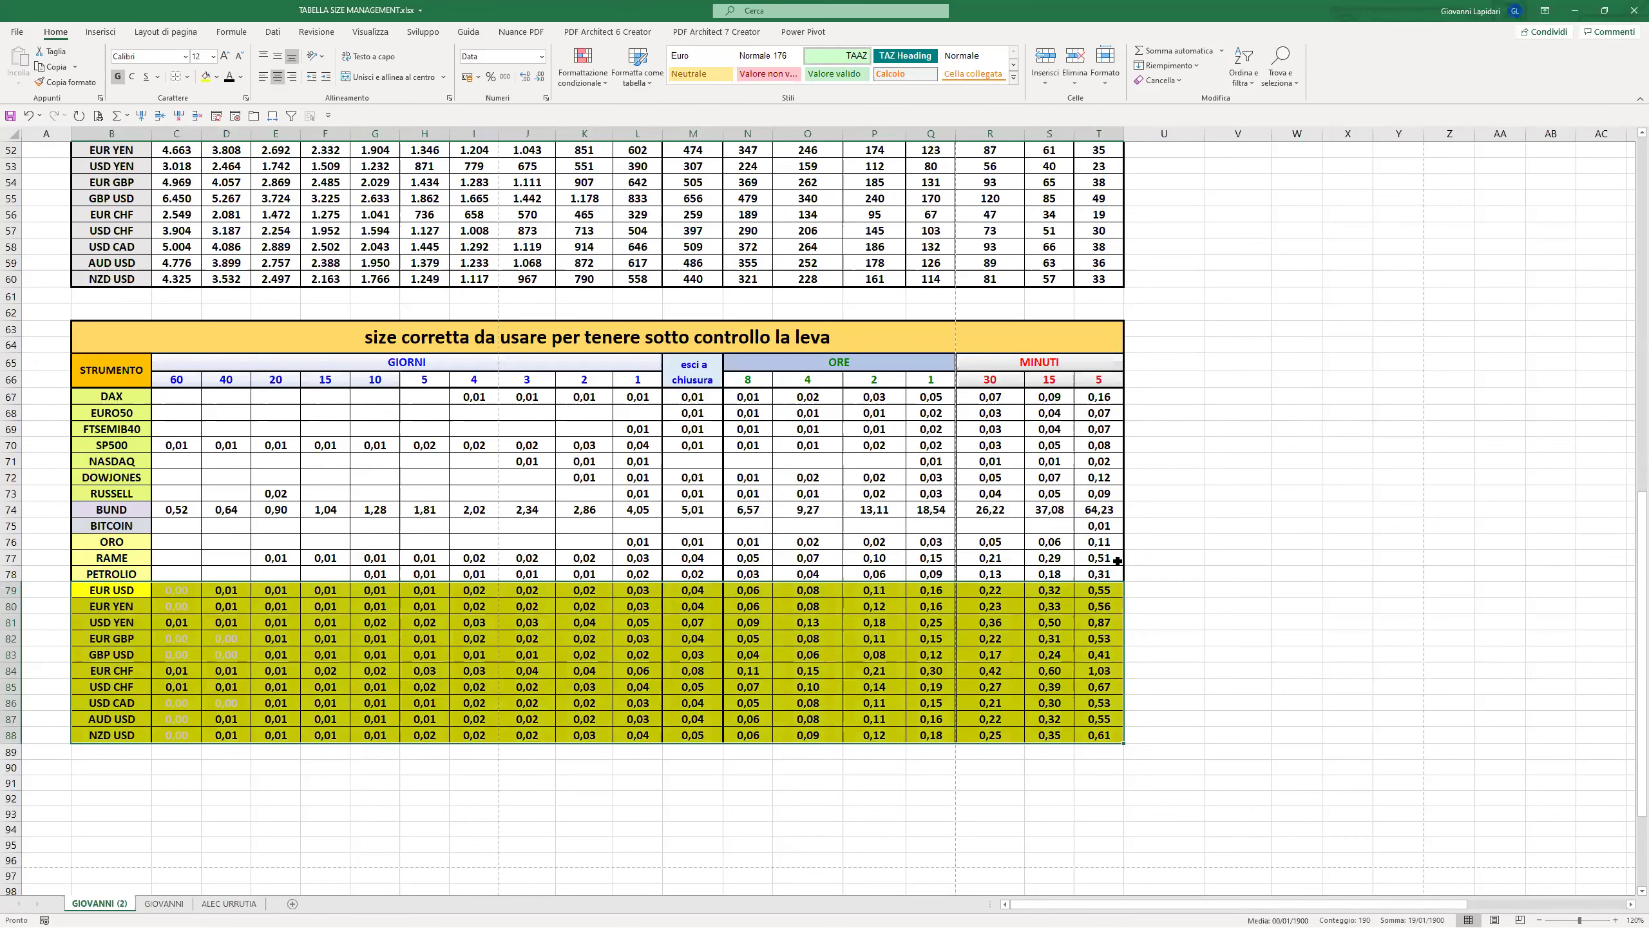
{"action": "left_click_drag", "start_coordinate": [1117, 562], "coordinate": [1159, 573]}
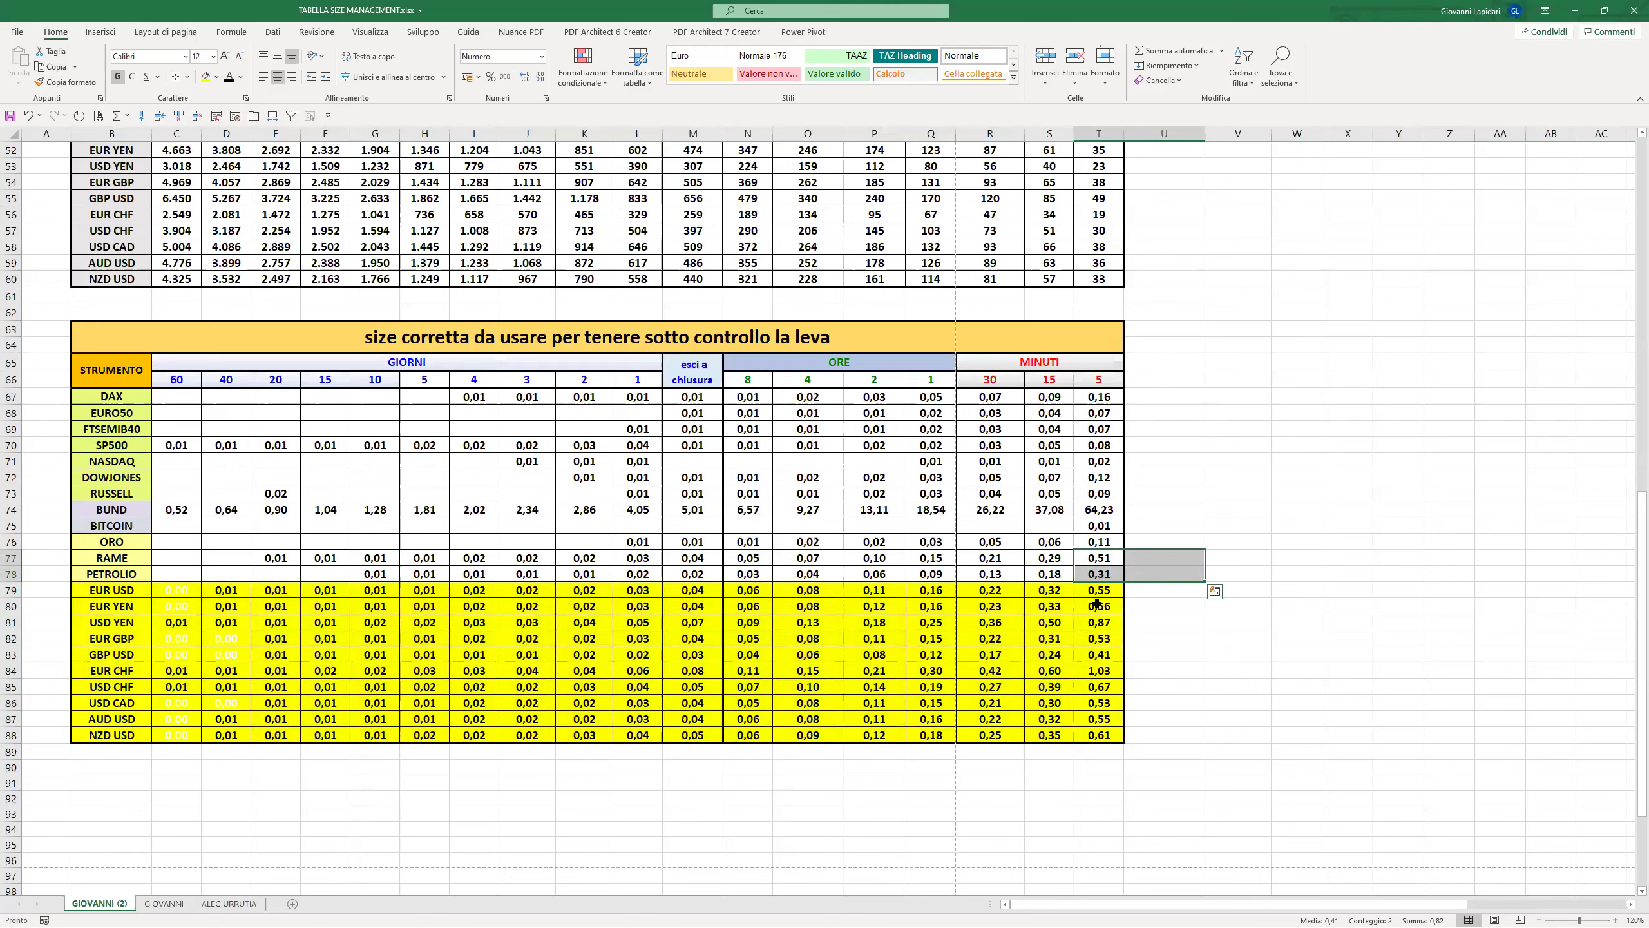
{"action": "left_click", "coordinate": [1305, 509]}
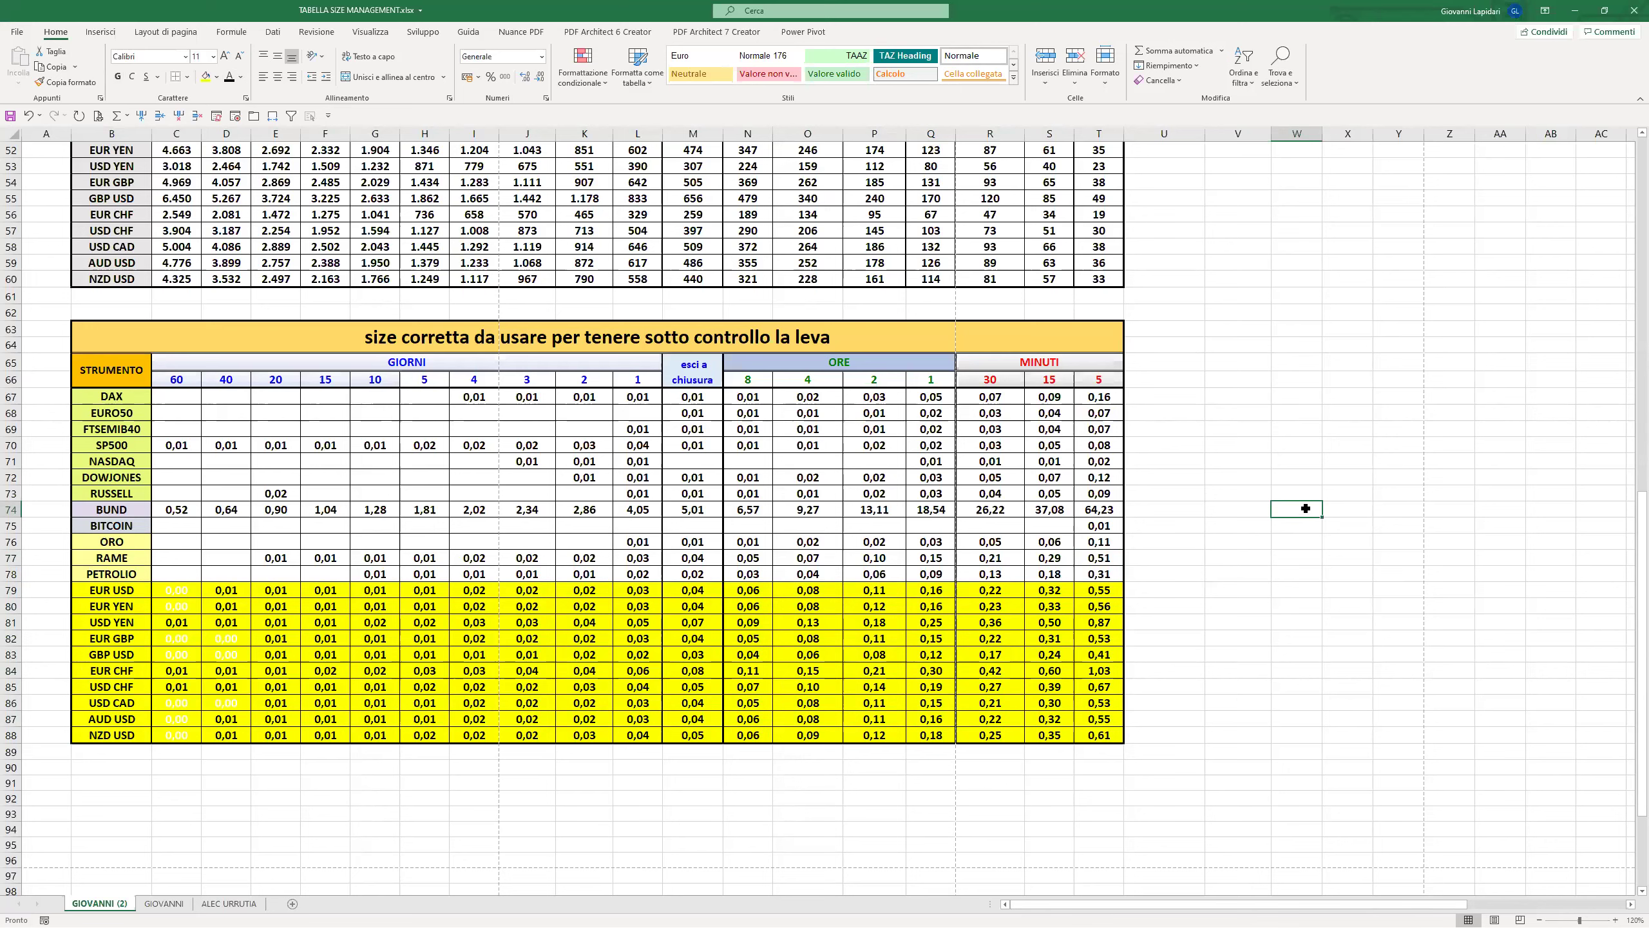
Set the account leverage to 1 and check the correct-size table with it.
{"action": "scroll", "coordinate": [1305, 508], "scroll_direction": "up", "scroll_amount": 17}
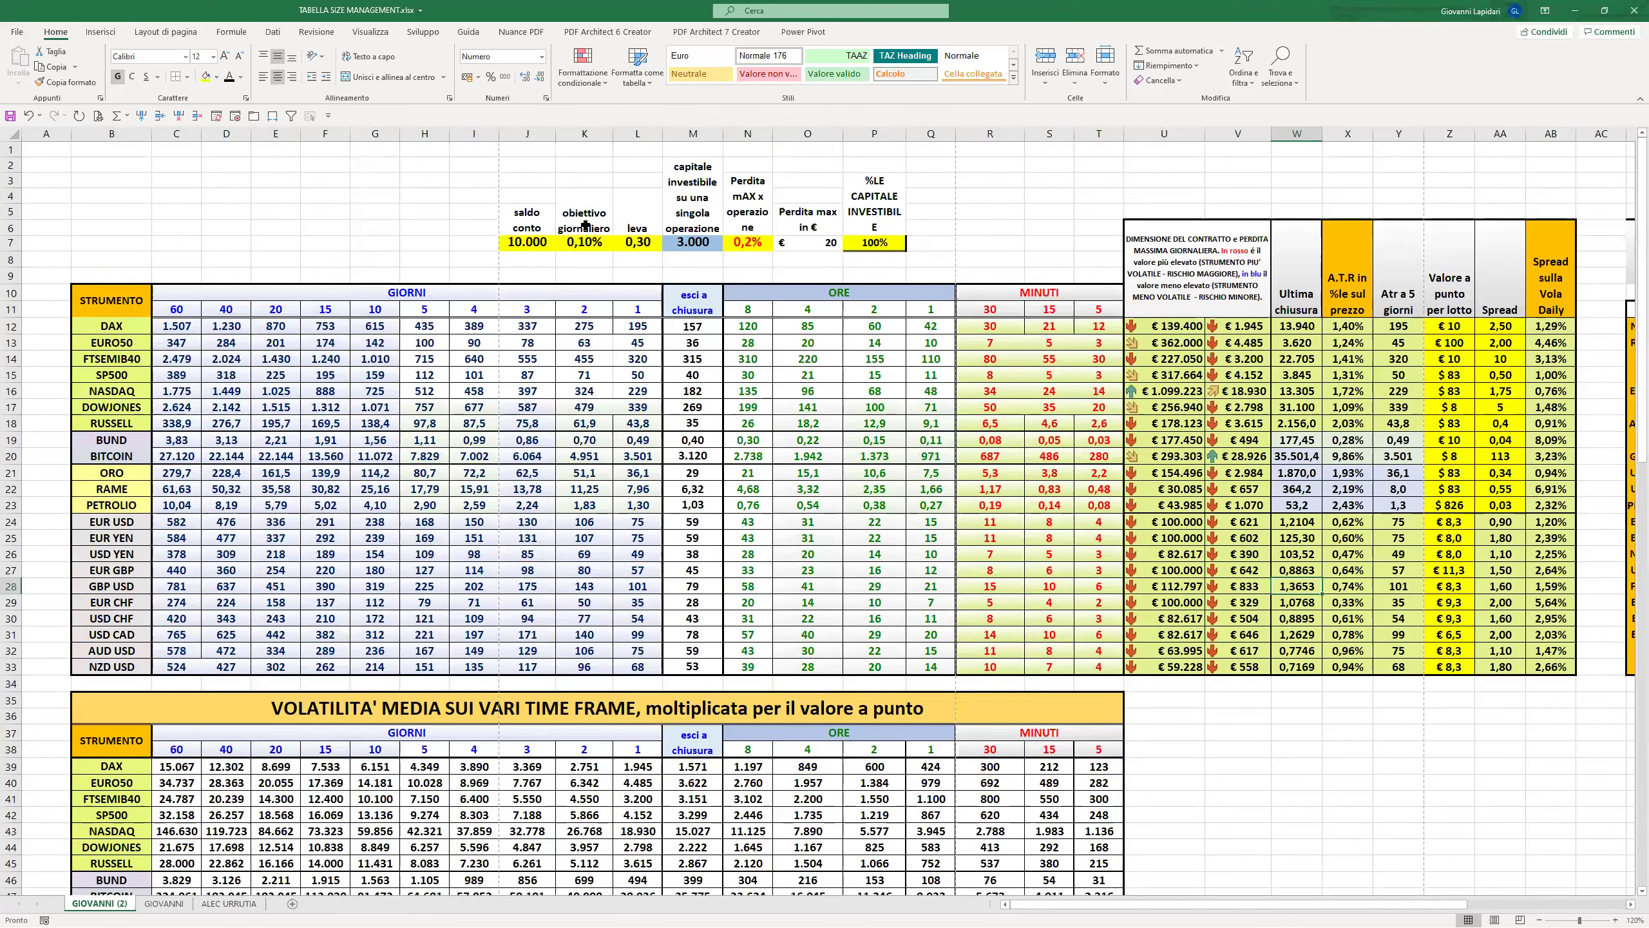
{"action": "left_click", "coordinate": [554, 241]}
{"action": "left_click", "coordinate": [628, 242]}
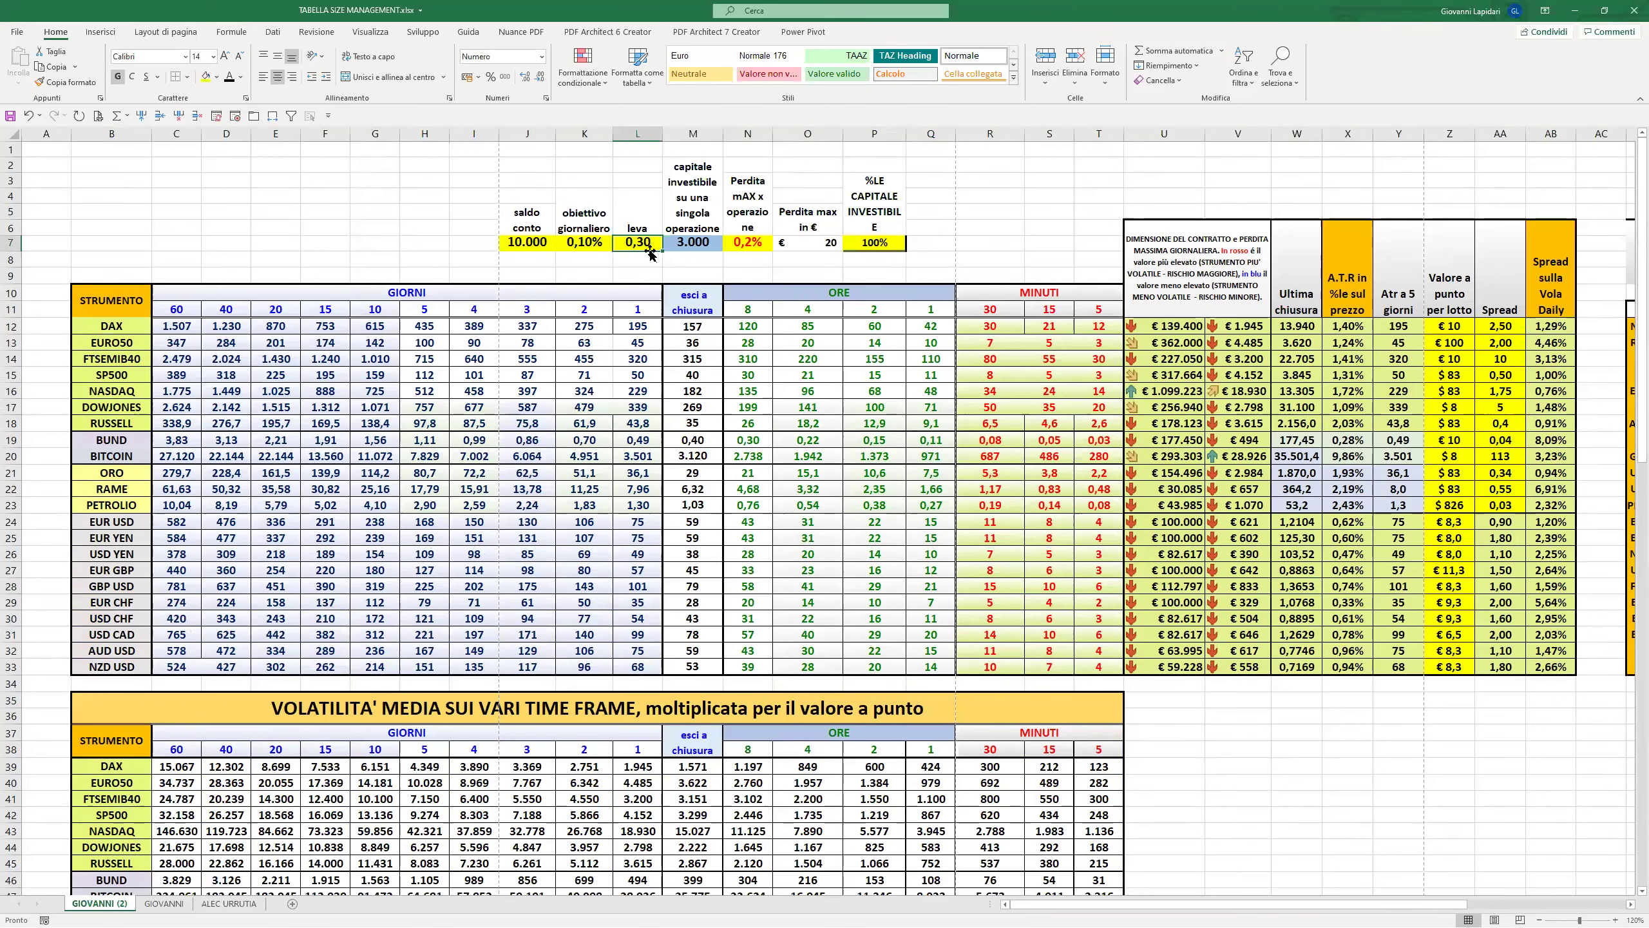
{"action": "type", "text": "1"}
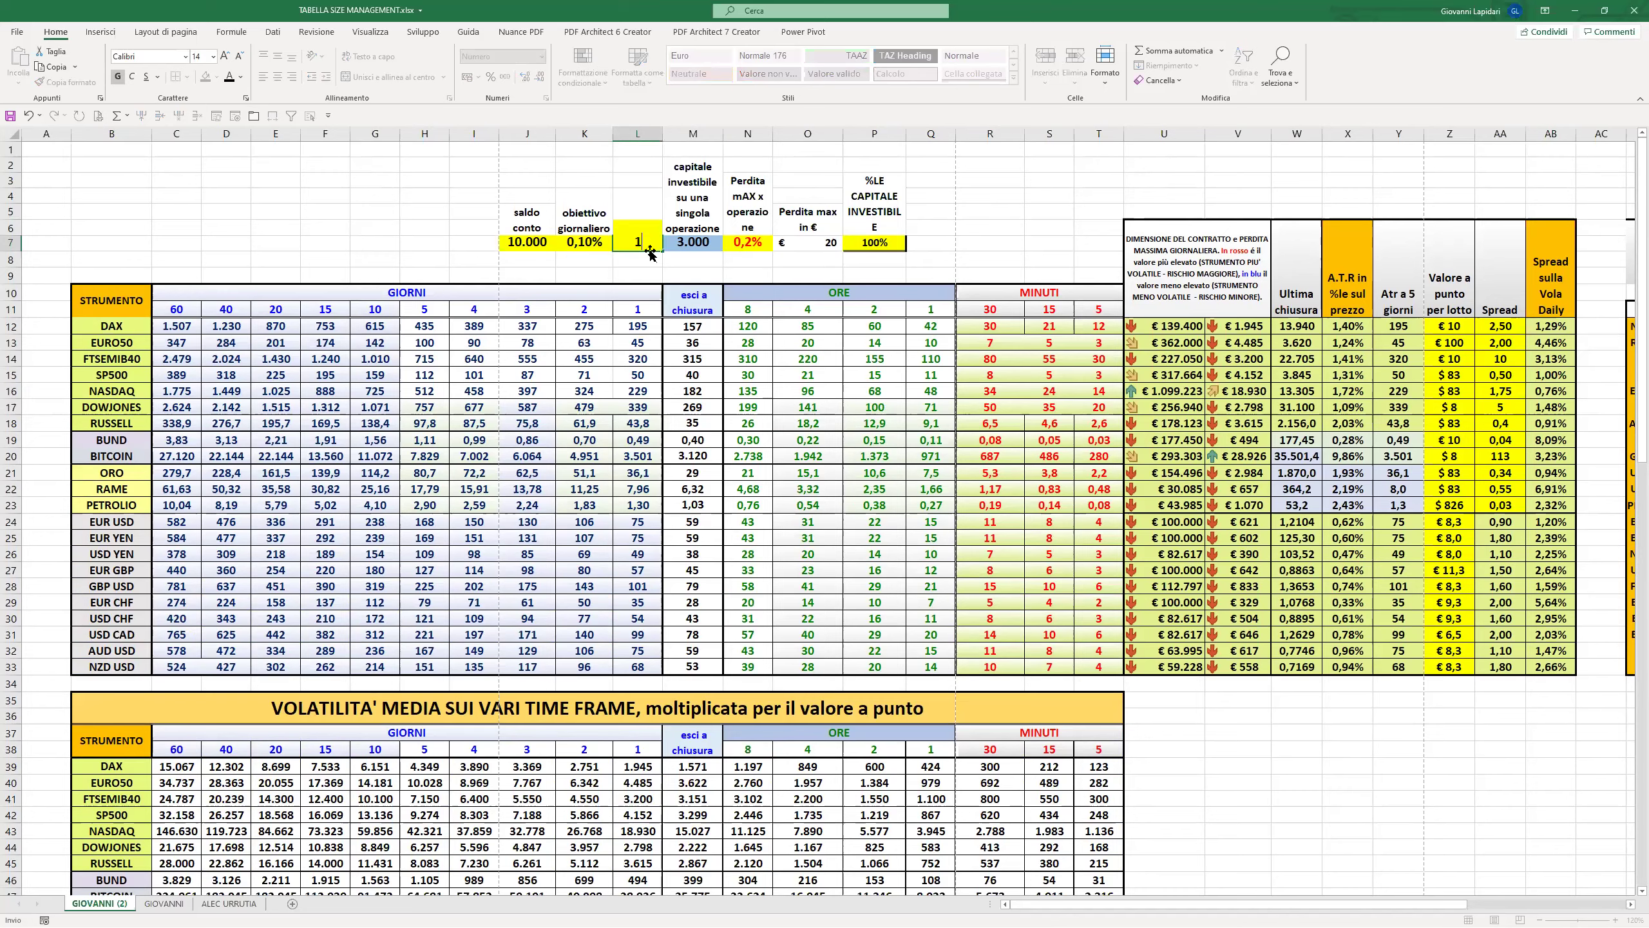
{"action": "key", "text": "Return"}
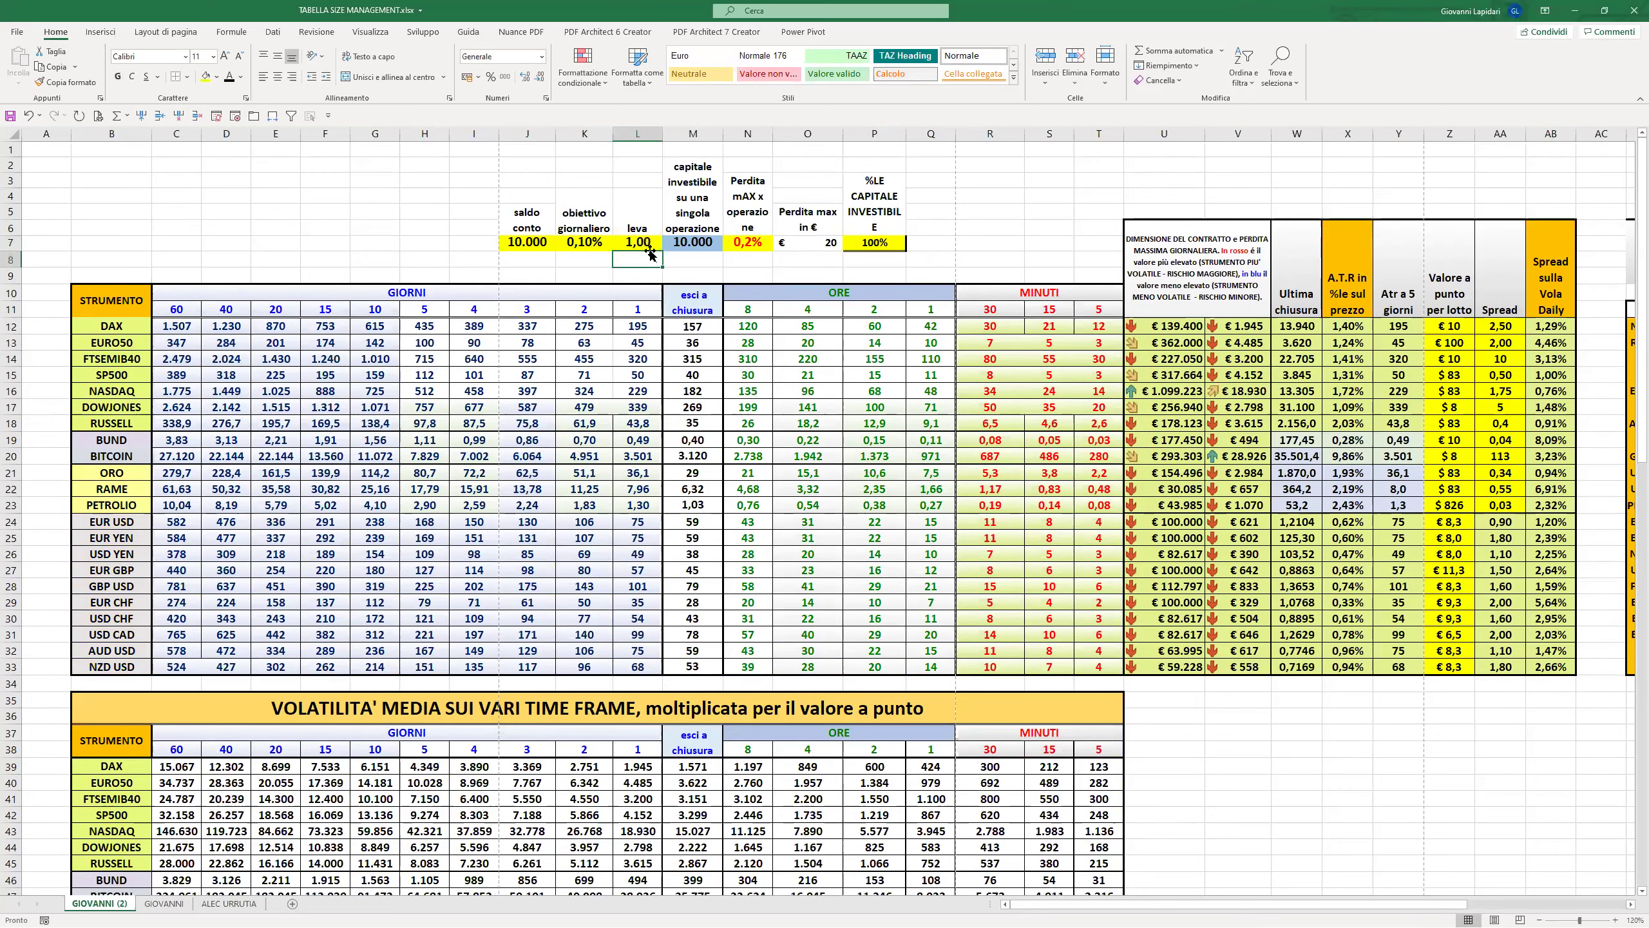
{"action": "scroll", "coordinate": [650, 254], "scroll_direction": "down", "scroll_amount": 10}
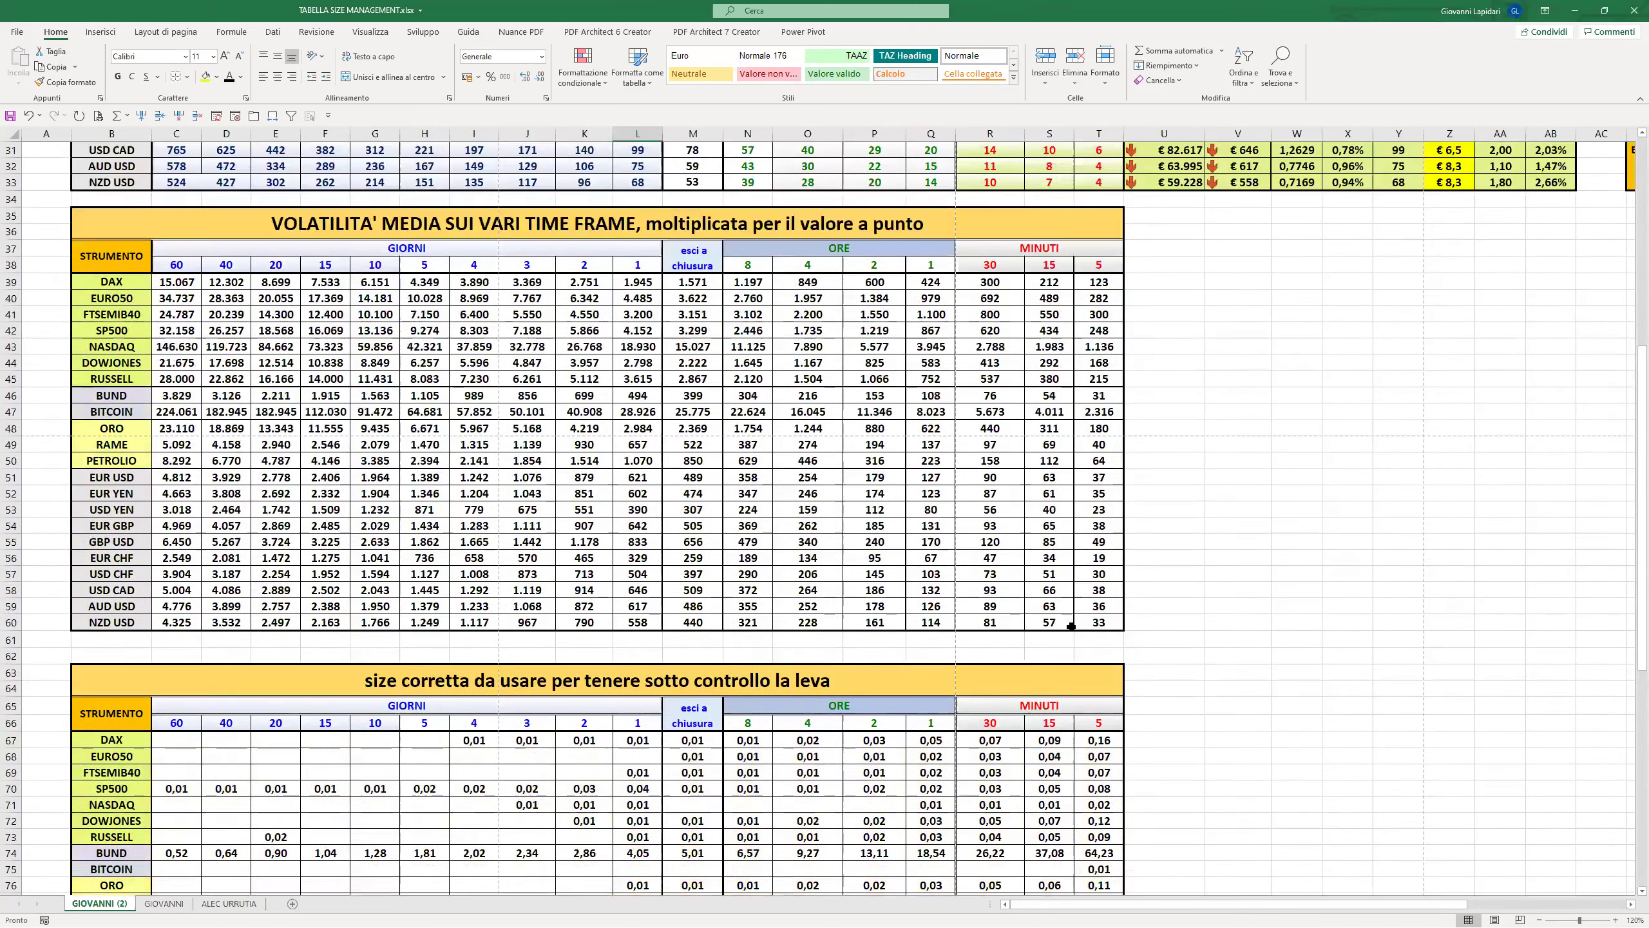
{"action": "scroll", "coordinate": [791, 427], "scroll_direction": "up", "scroll_amount": 10}
{"action": "left_click", "coordinate": [637, 243]}
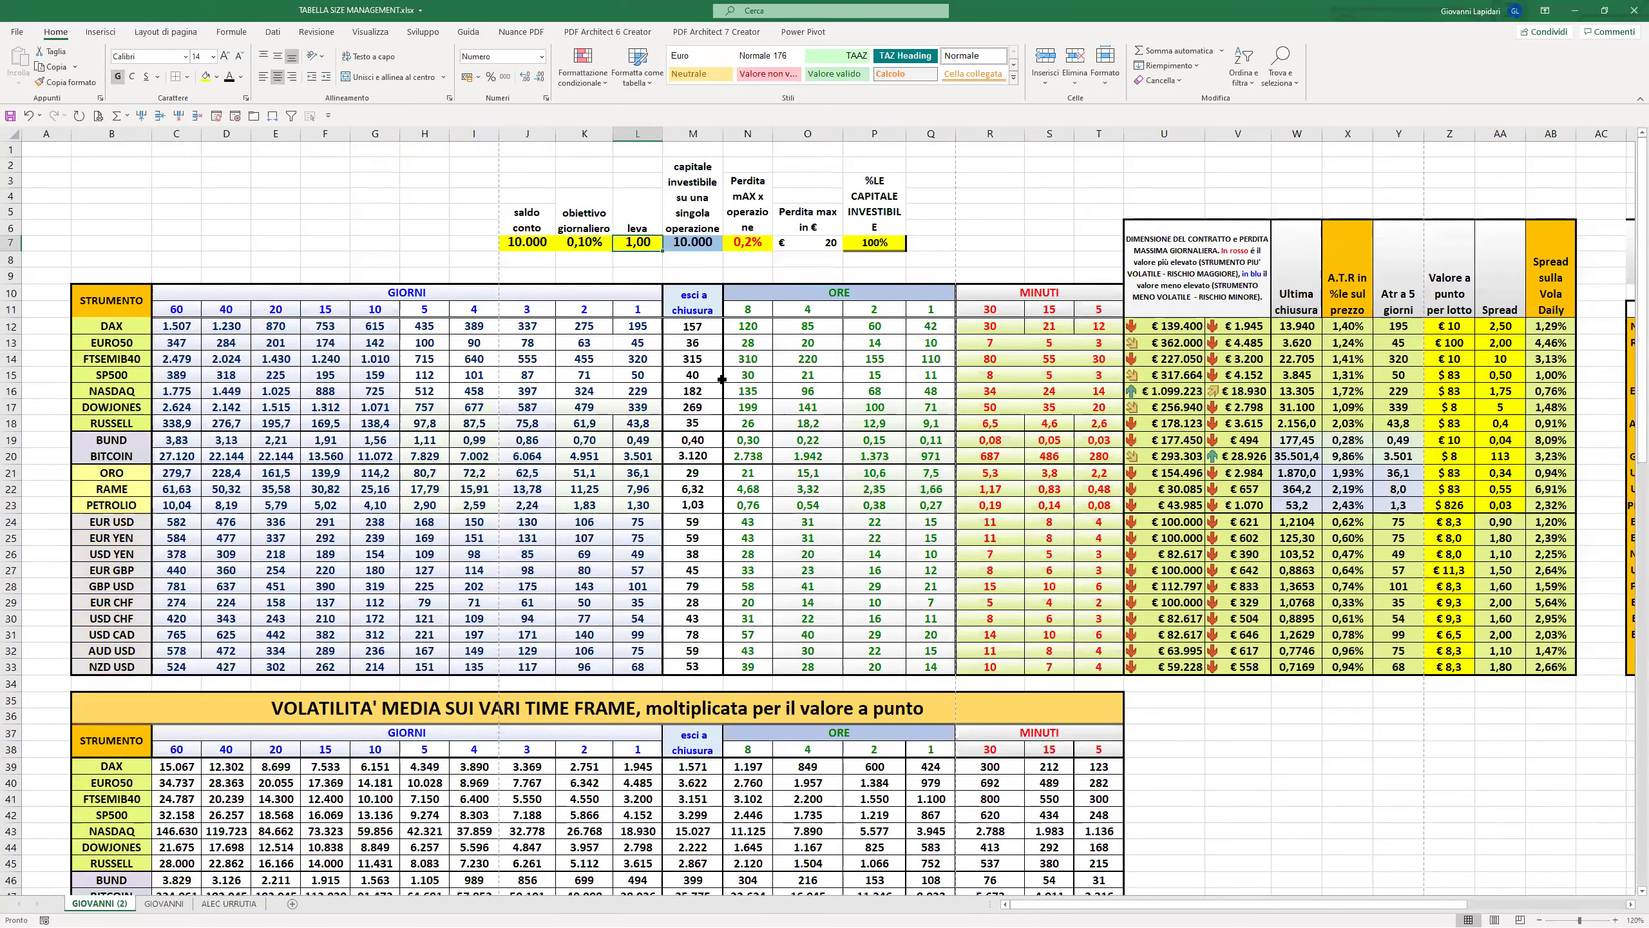